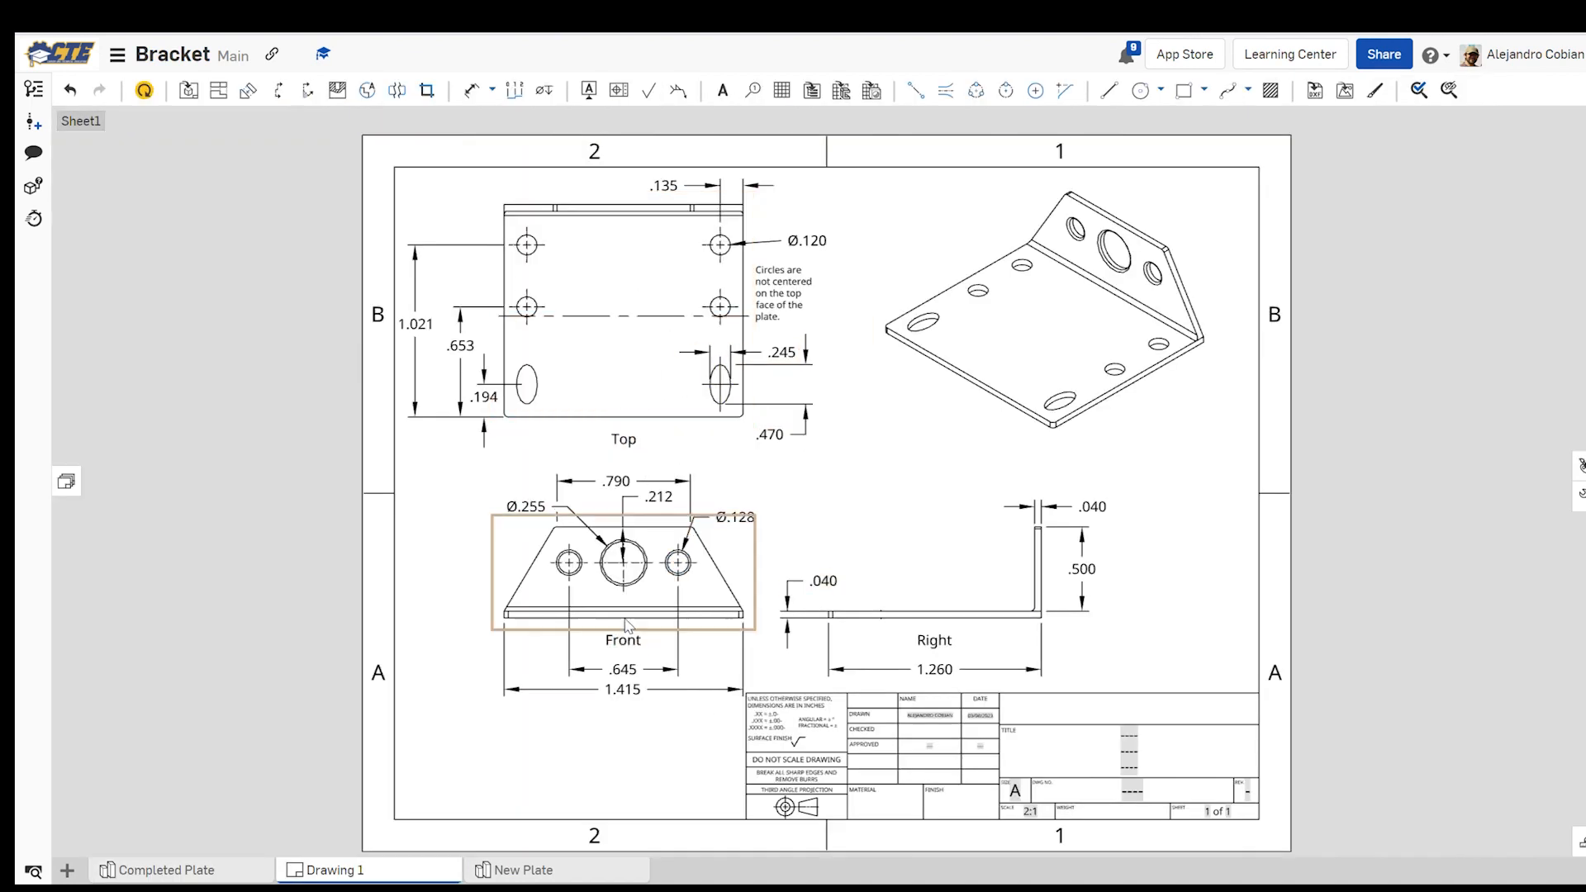
Check the plate dimensions in the drawing and sketch a center-point rectangle about 2.43 by 1.85 in on the Top plane at the origin
{"action": "left_click", "coordinate": [652, 702]}
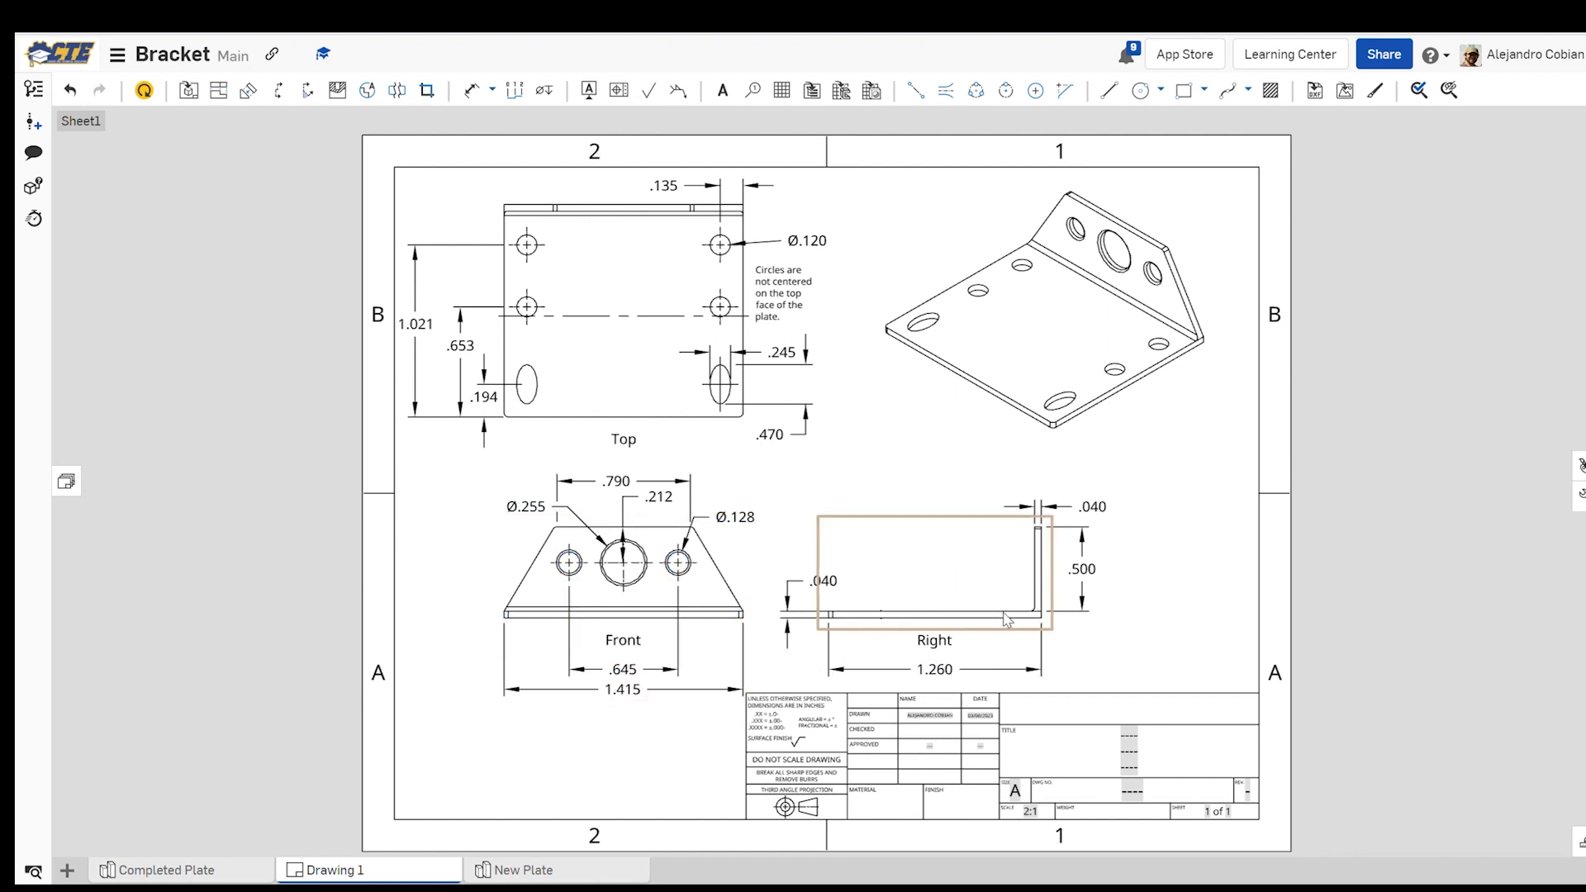
{"action": "left_click", "coordinate": [936, 676]}
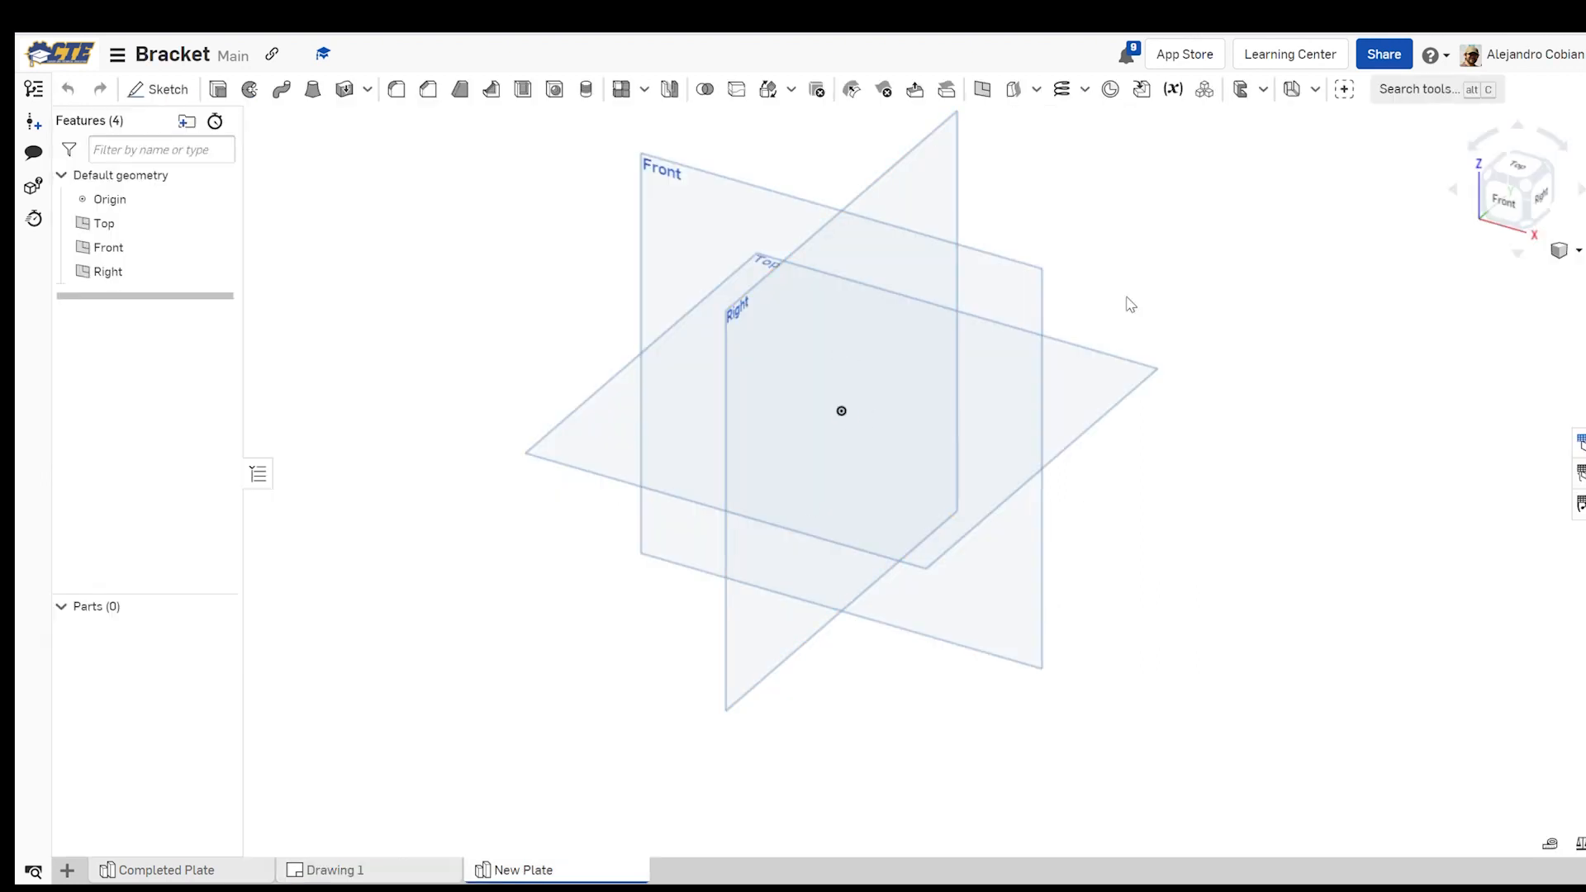
{"action": "left_click", "coordinate": [1518, 168]}
{"action": "left_click", "coordinate": [158, 88]}
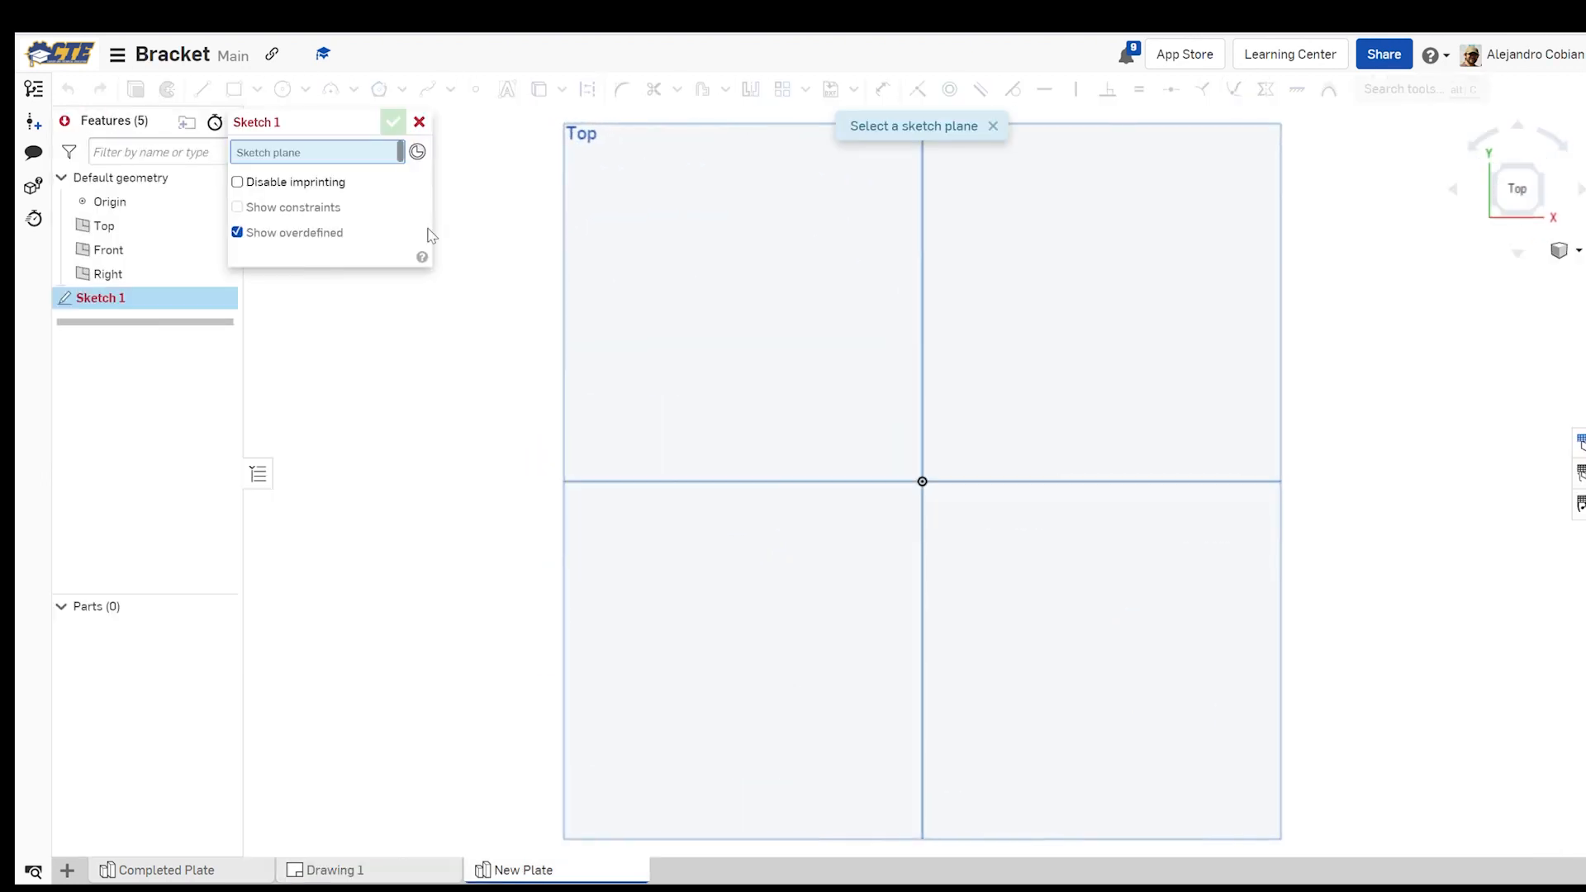
{"action": "left_click", "coordinate": [752, 283]}
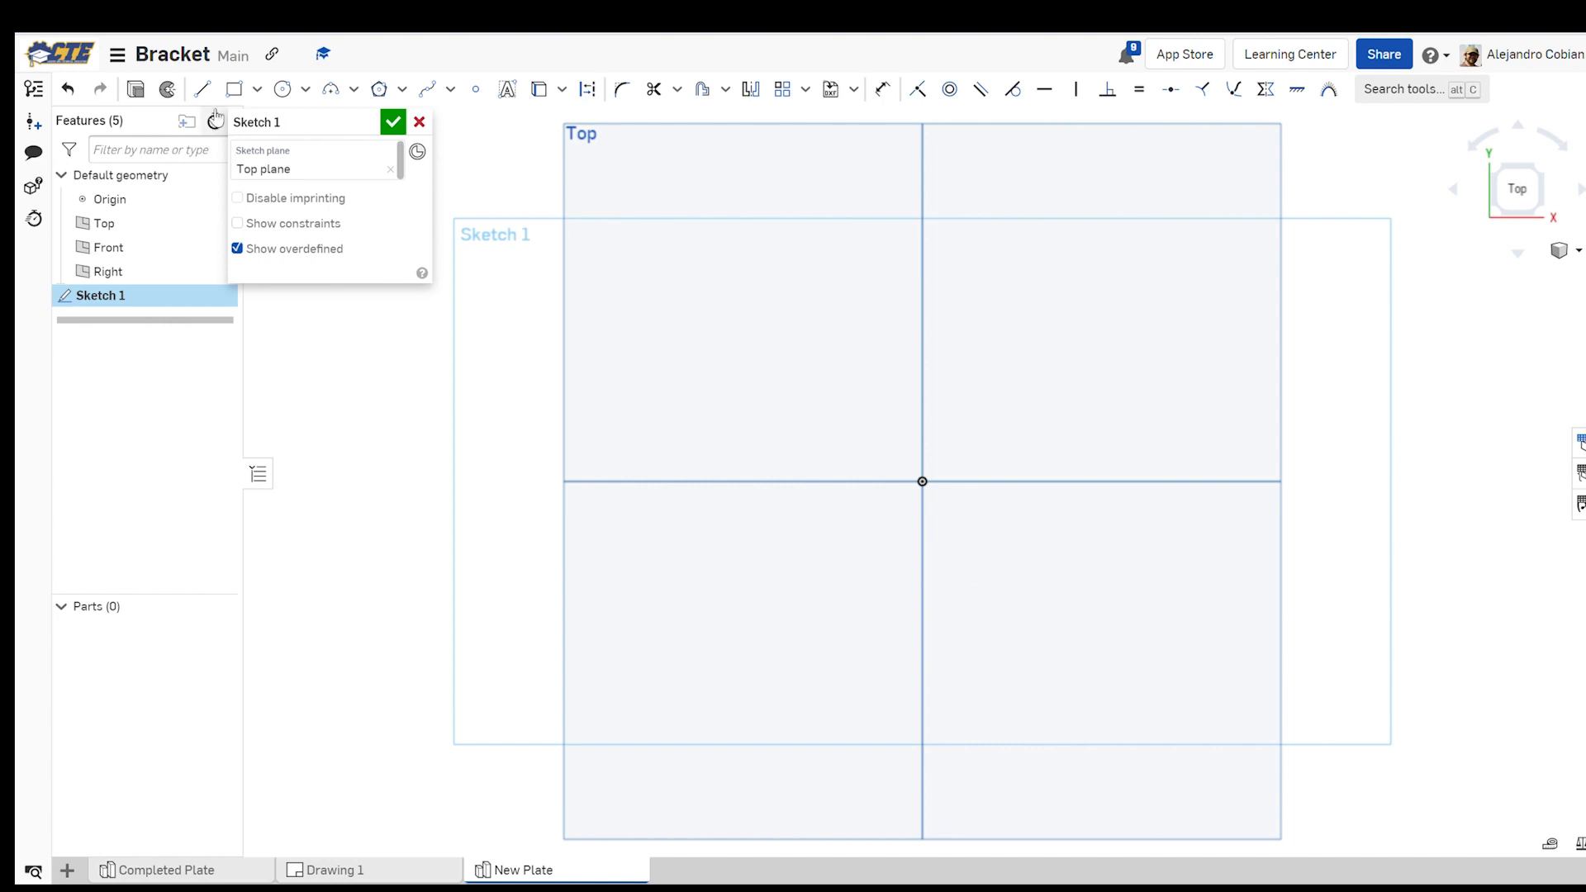
{"action": "left_click", "coordinate": [256, 89]}
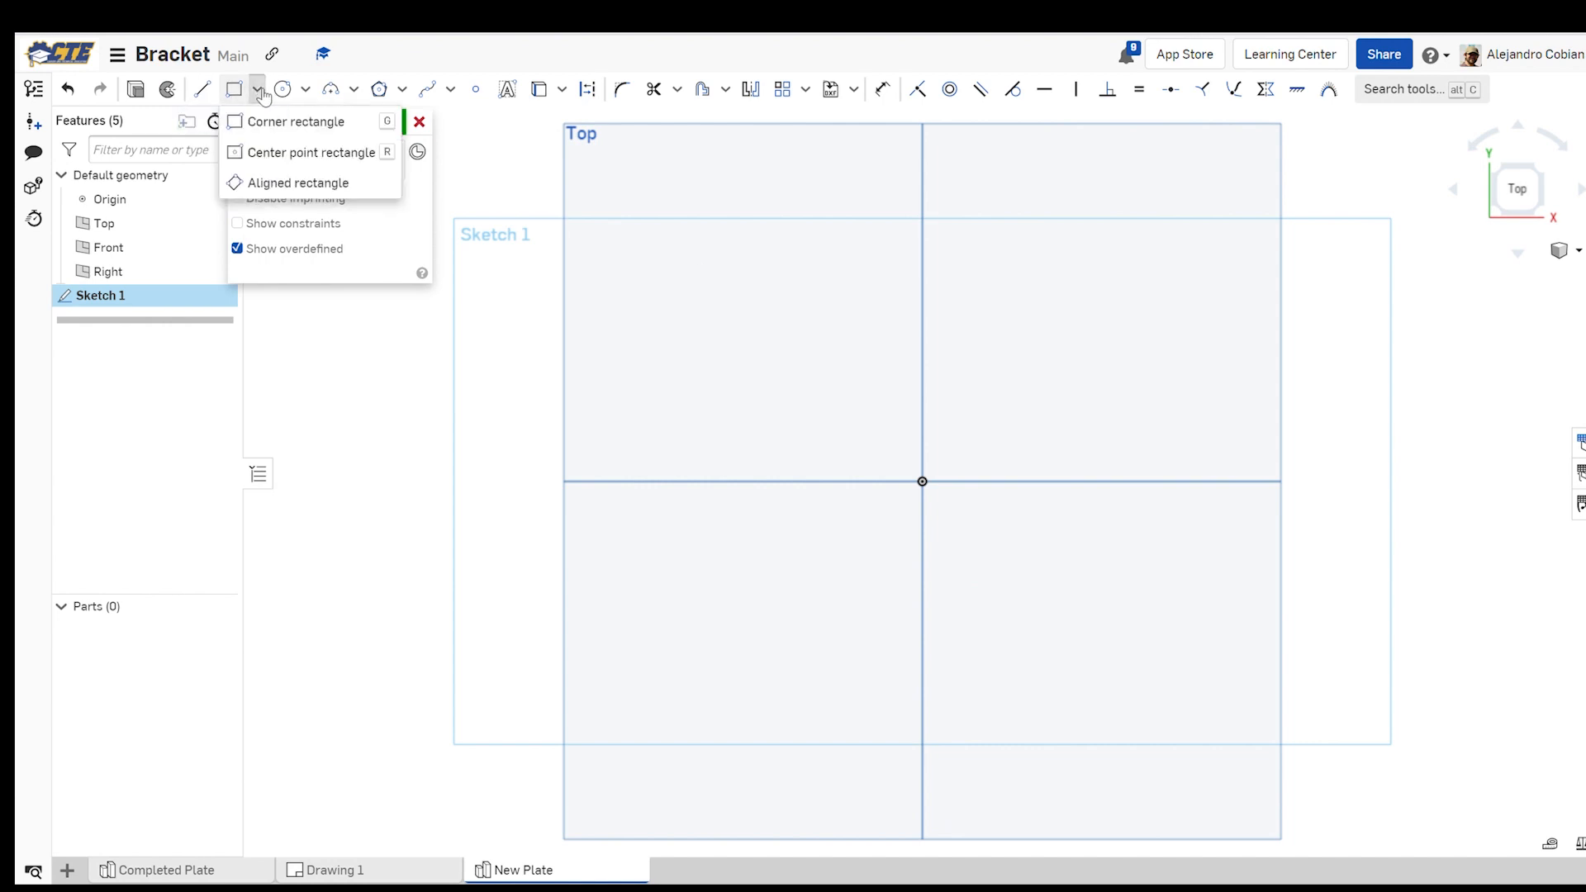
{"action": "left_click", "coordinate": [308, 153]}
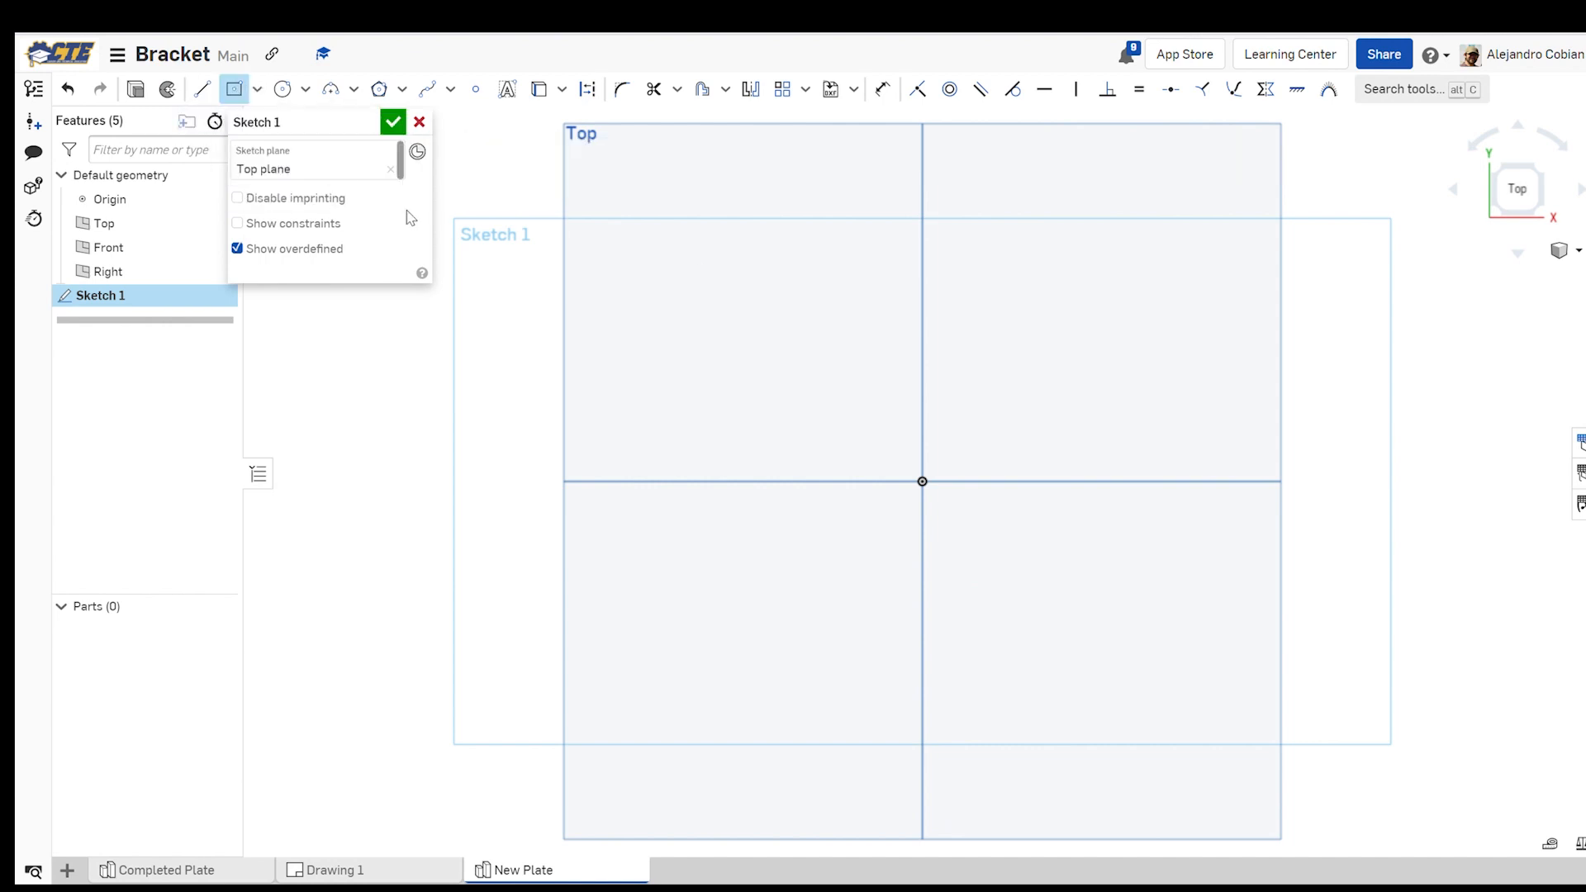
{"action": "left_click", "coordinate": [923, 482]}
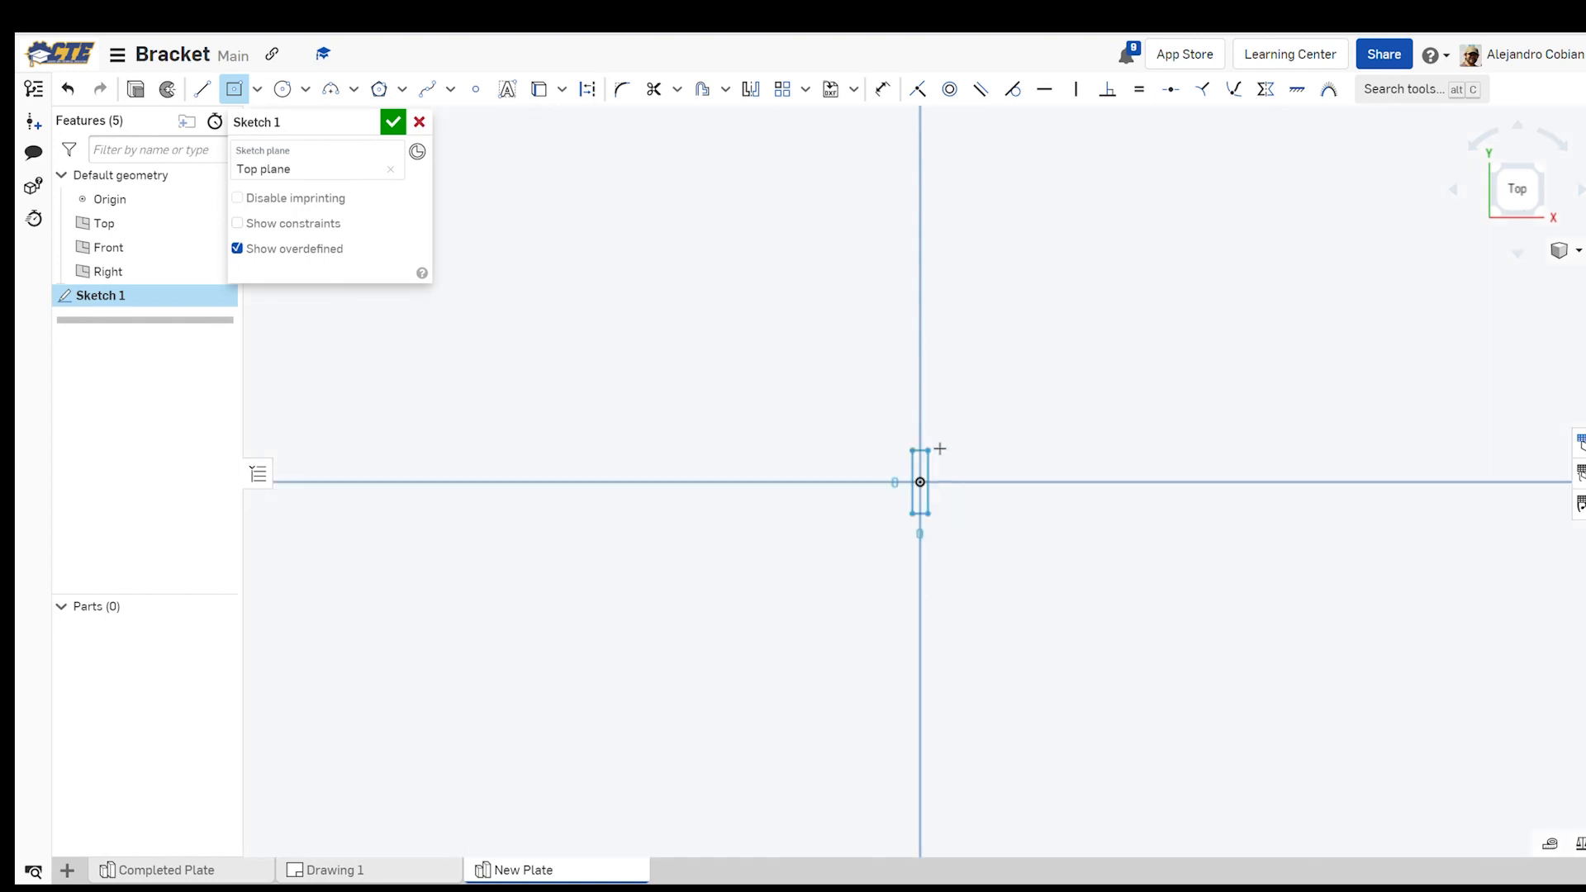
{"action": "left_click", "coordinate": [1239, 244]}
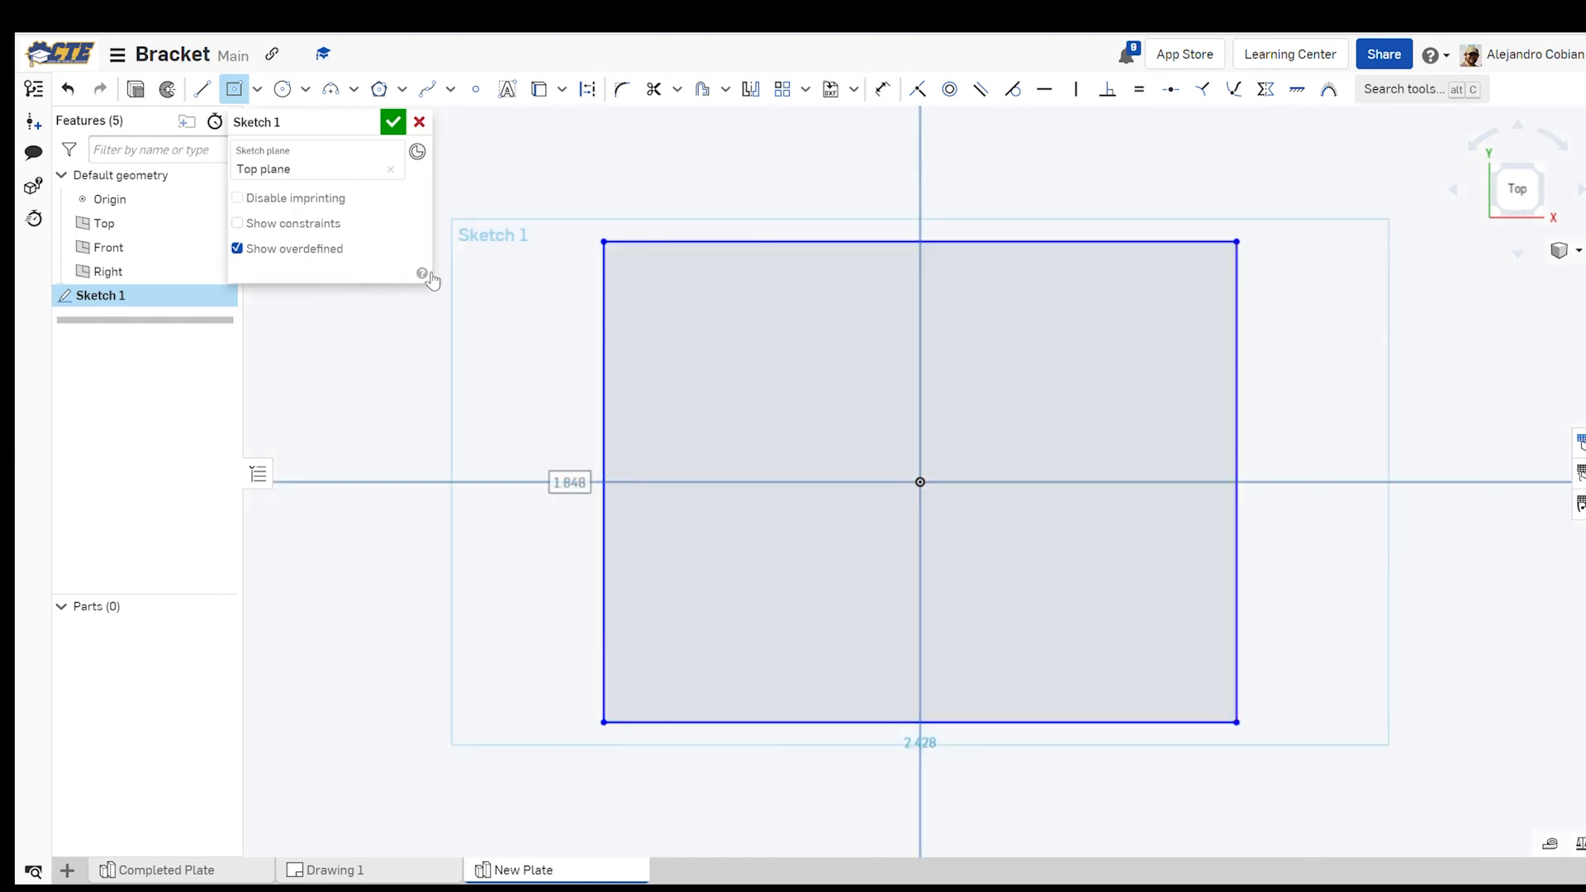
Close the rectangle sketch and open the workspace units settings
{"action": "left_click", "coordinate": [393, 122]}
{"action": "left_click", "coordinate": [118, 55]}
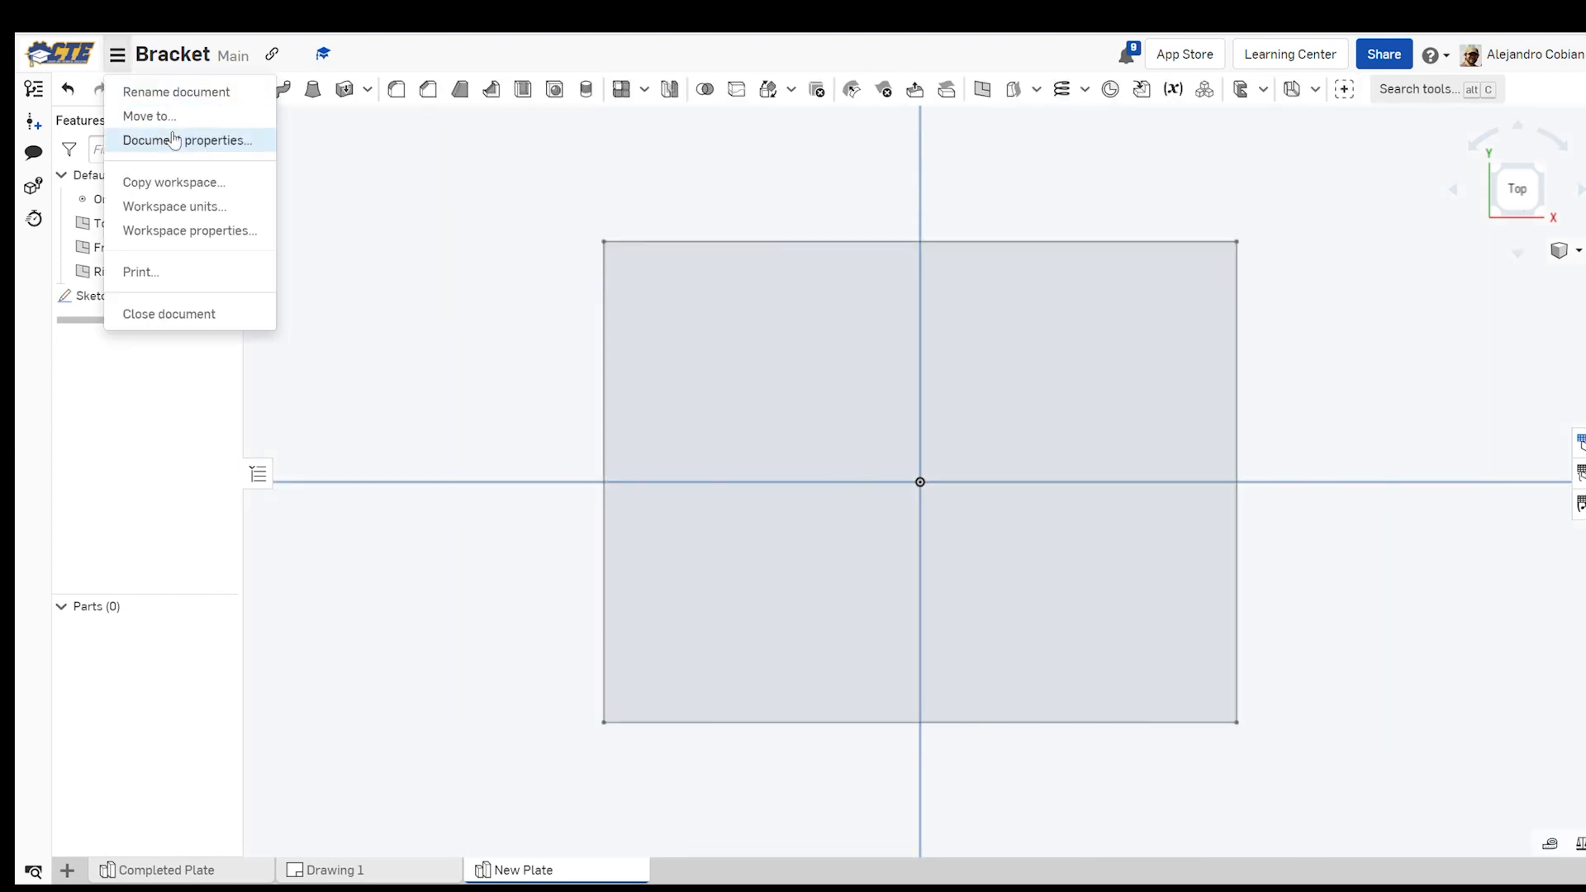
{"action": "left_click", "coordinate": [174, 205]}
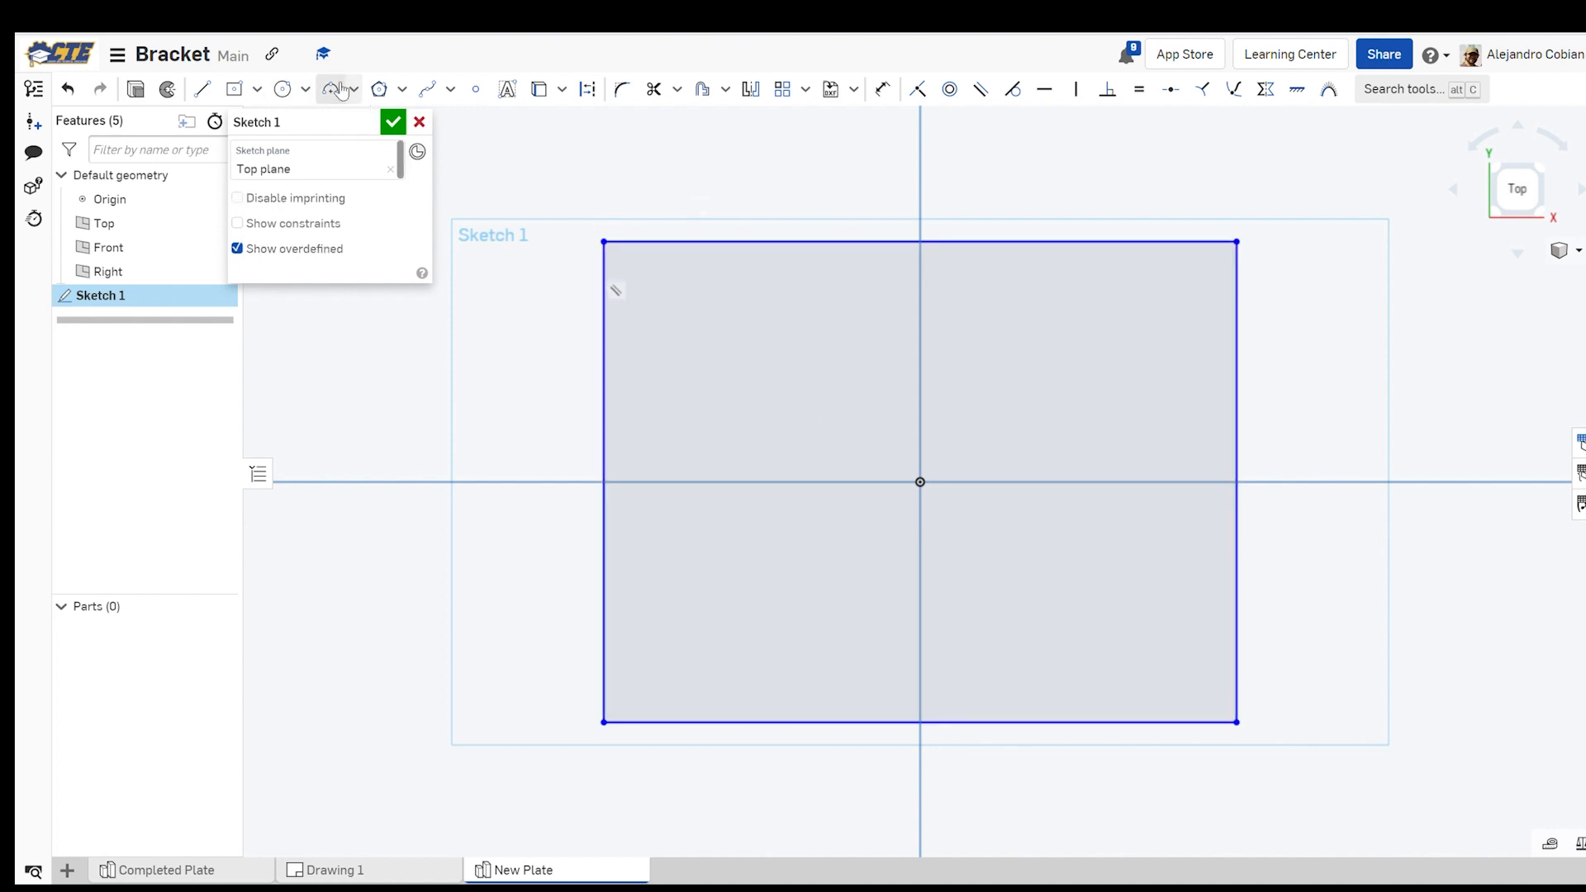
Draw two circles, about 0.22 and 0.18 in in diameter, one above the other near the rectangle's left edge
{"action": "key", "text": "c"}
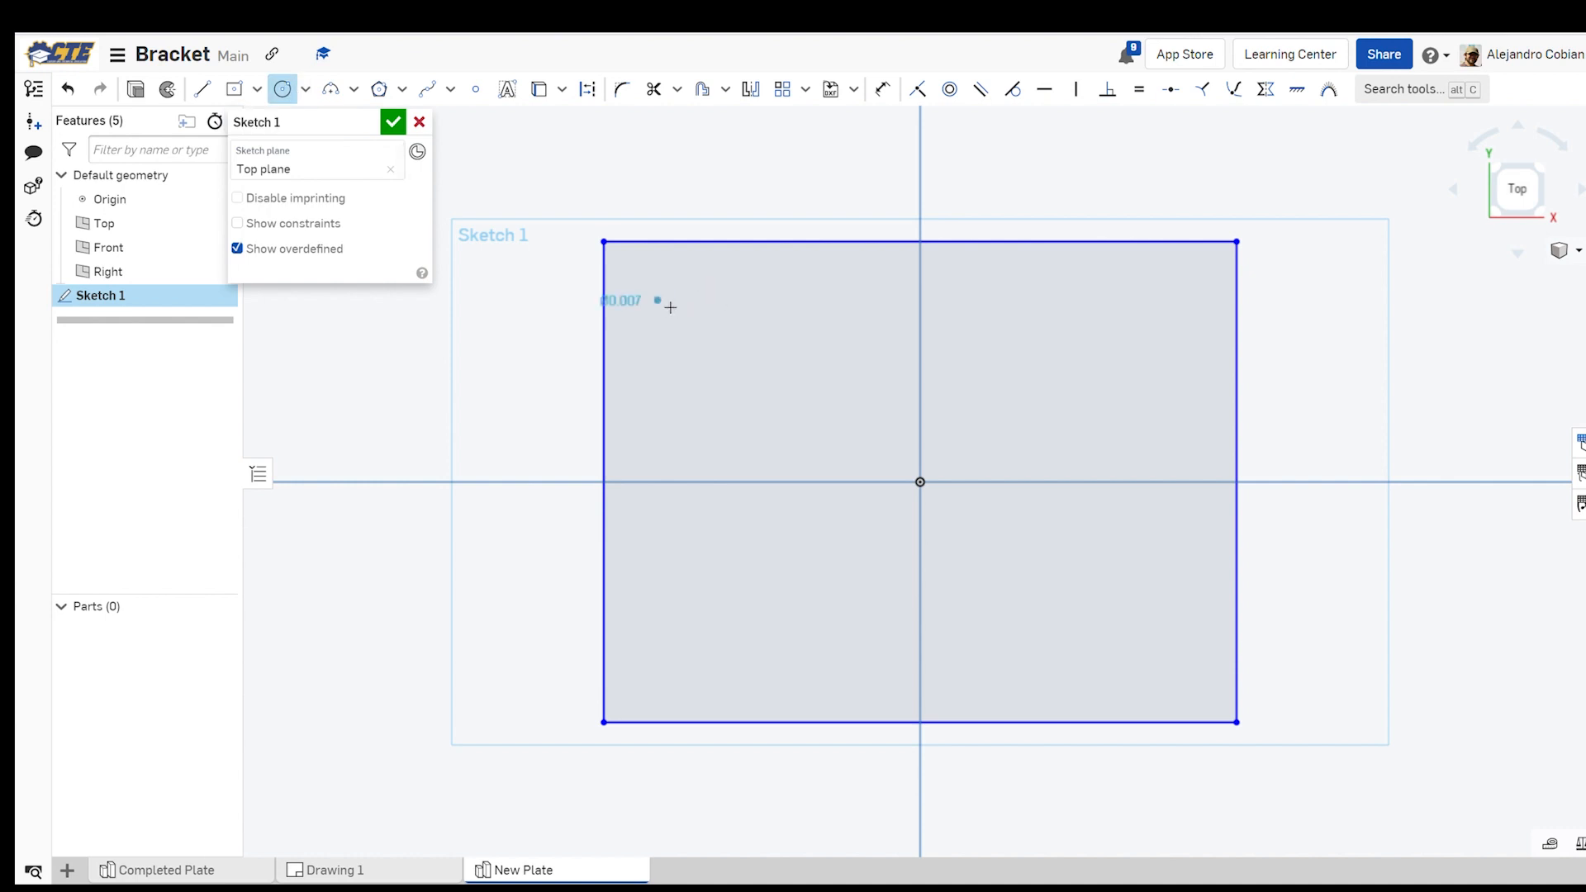
{"action": "left_click", "coordinate": [687, 303]}
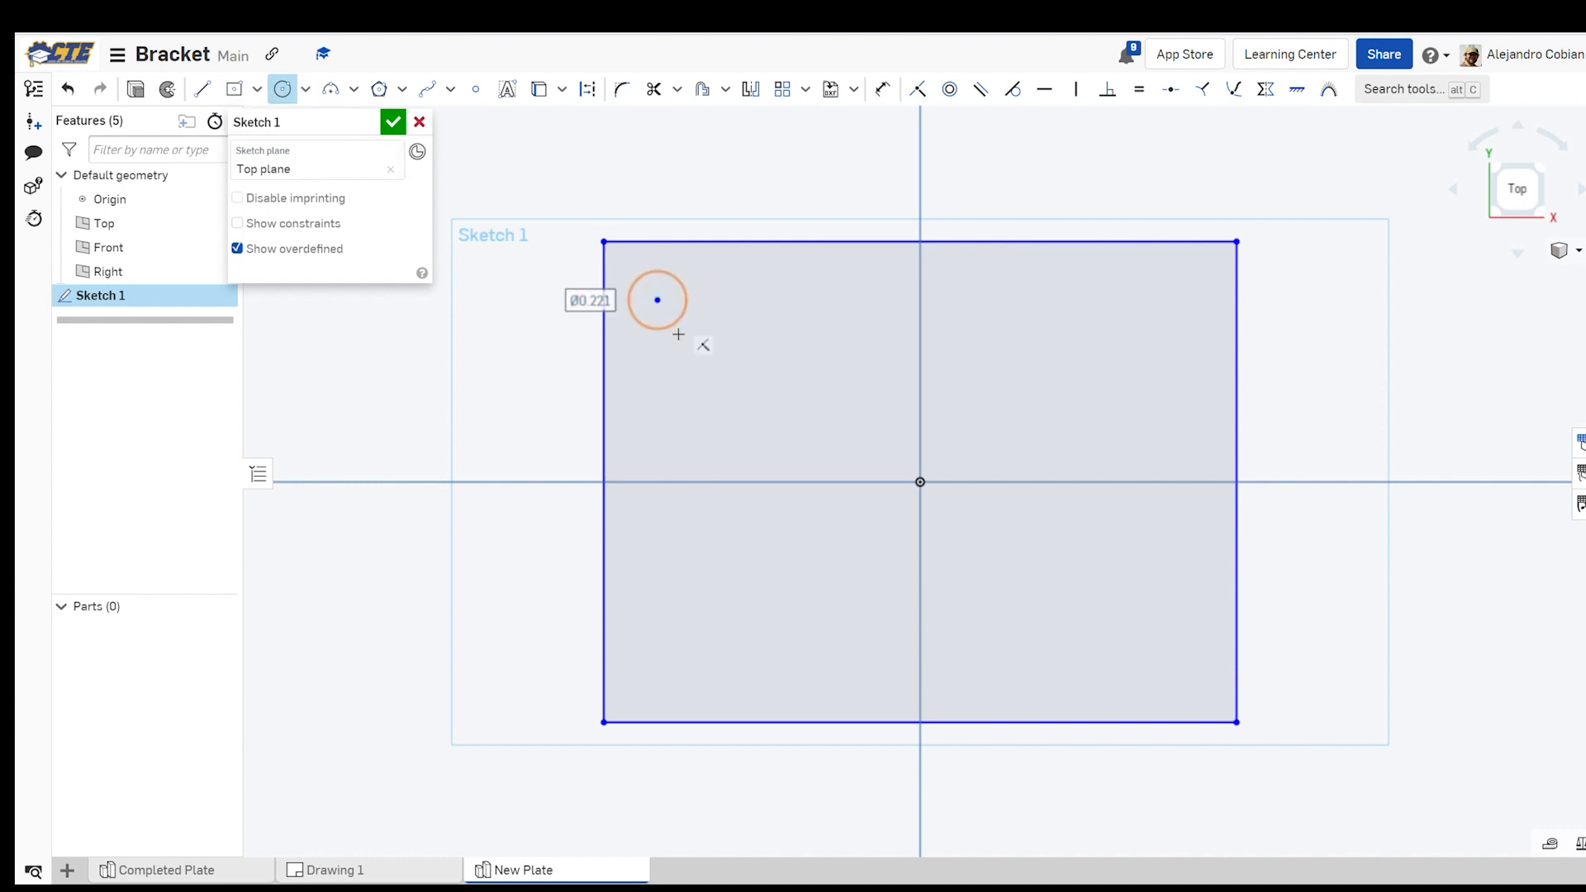
{"action": "left_click", "coordinate": [658, 450]}
{"action": "left_click", "coordinate": [680, 456]}
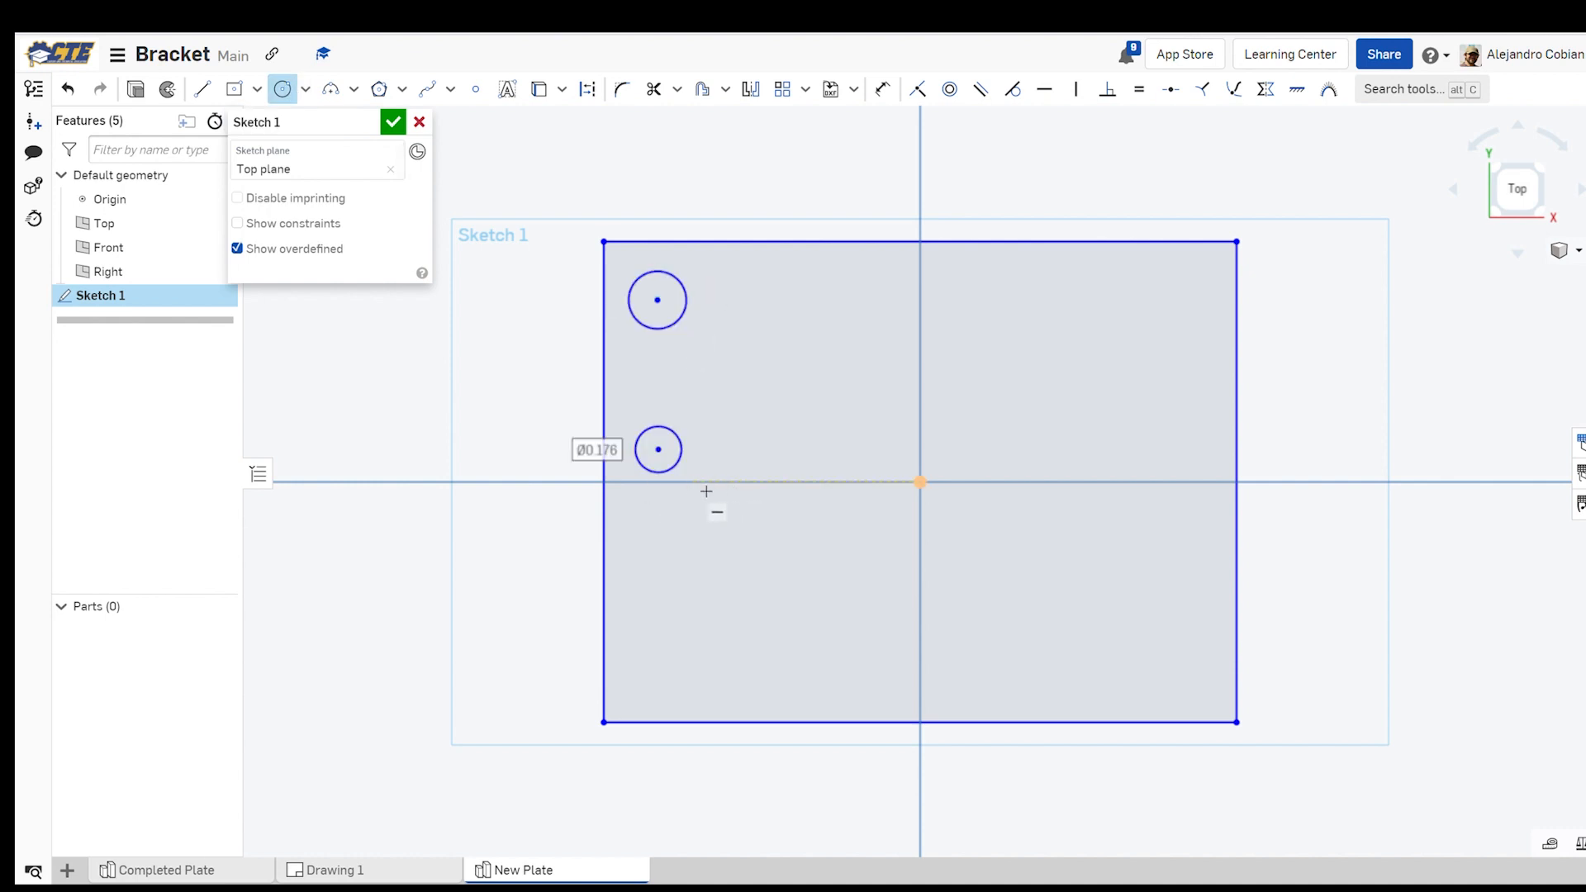
Draw an upright ellipse about 0.35 in tall below the two circles, vertically aligned with the lower circle's center
{"action": "left_click", "coordinate": [305, 89]}
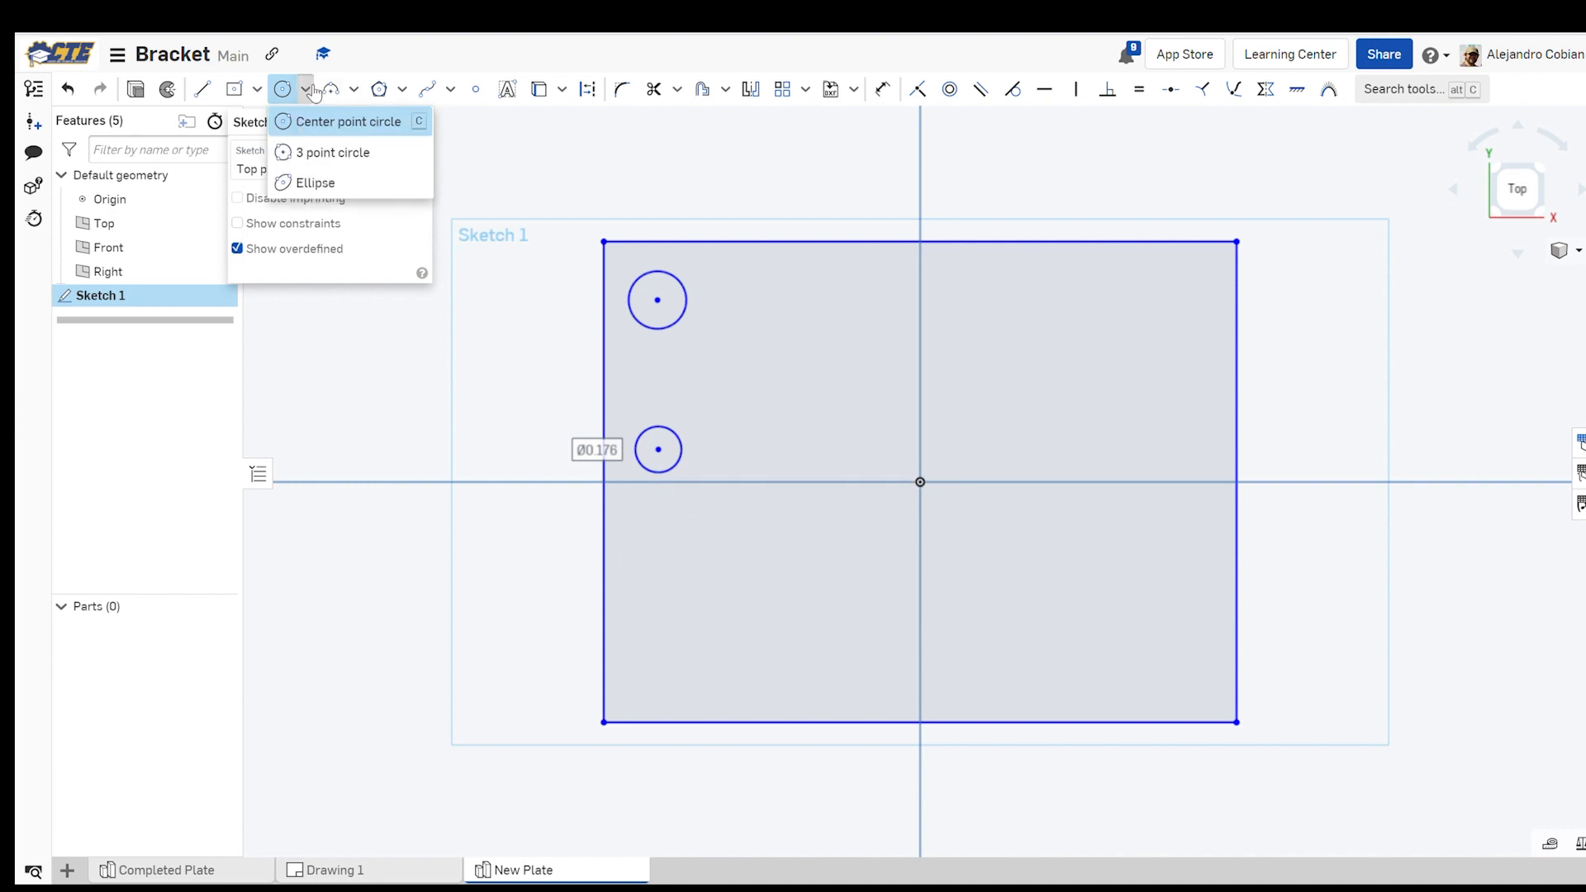
{"action": "left_click", "coordinate": [326, 185]}
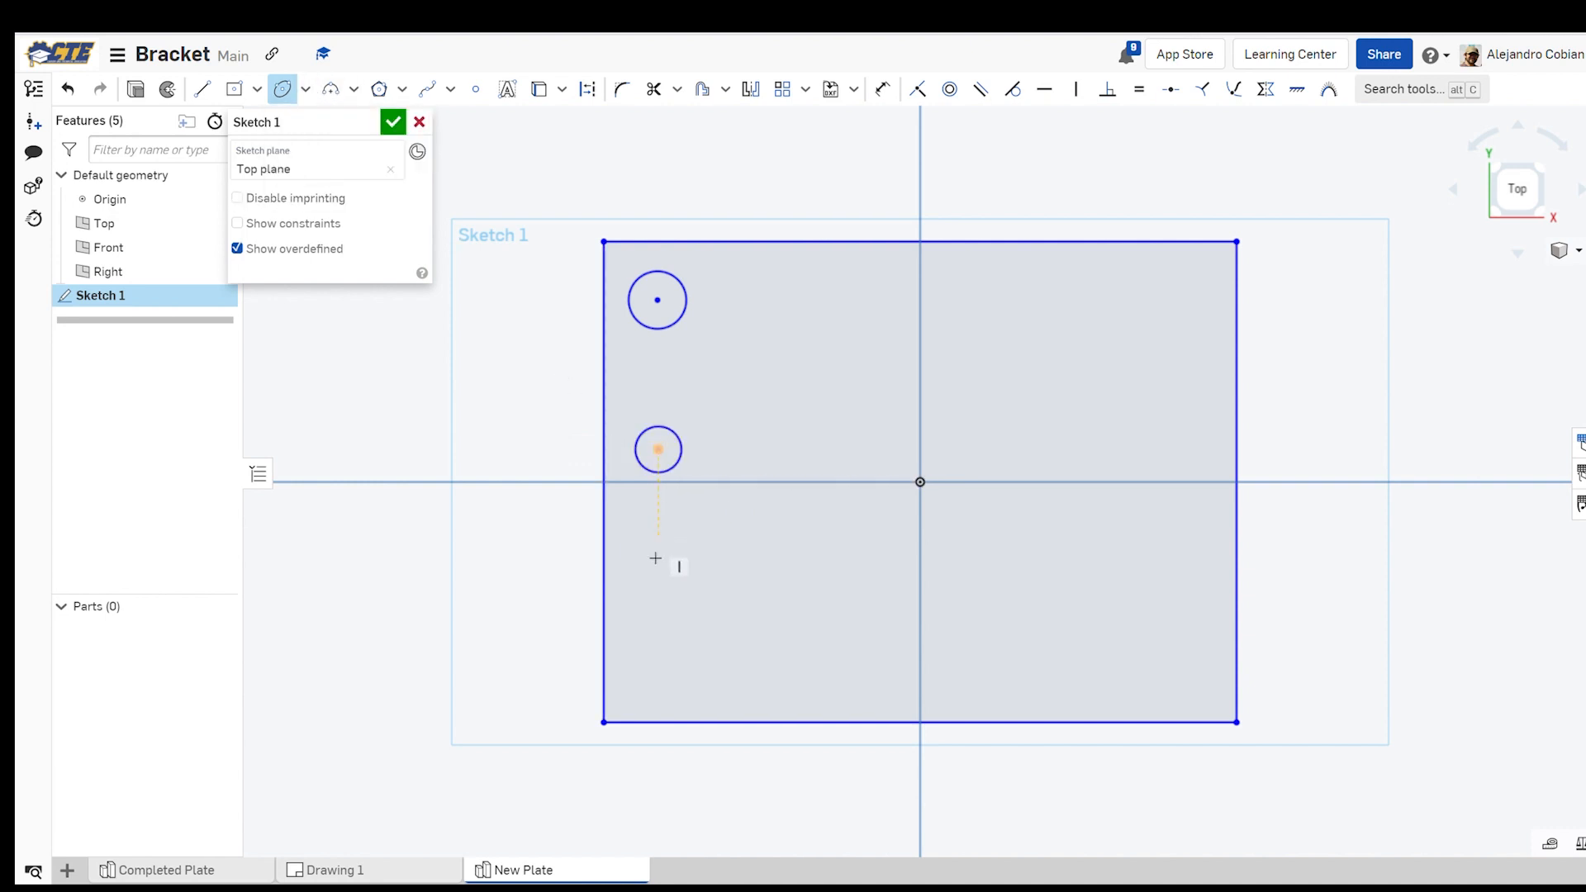
{"action": "left_click", "coordinate": [659, 659]}
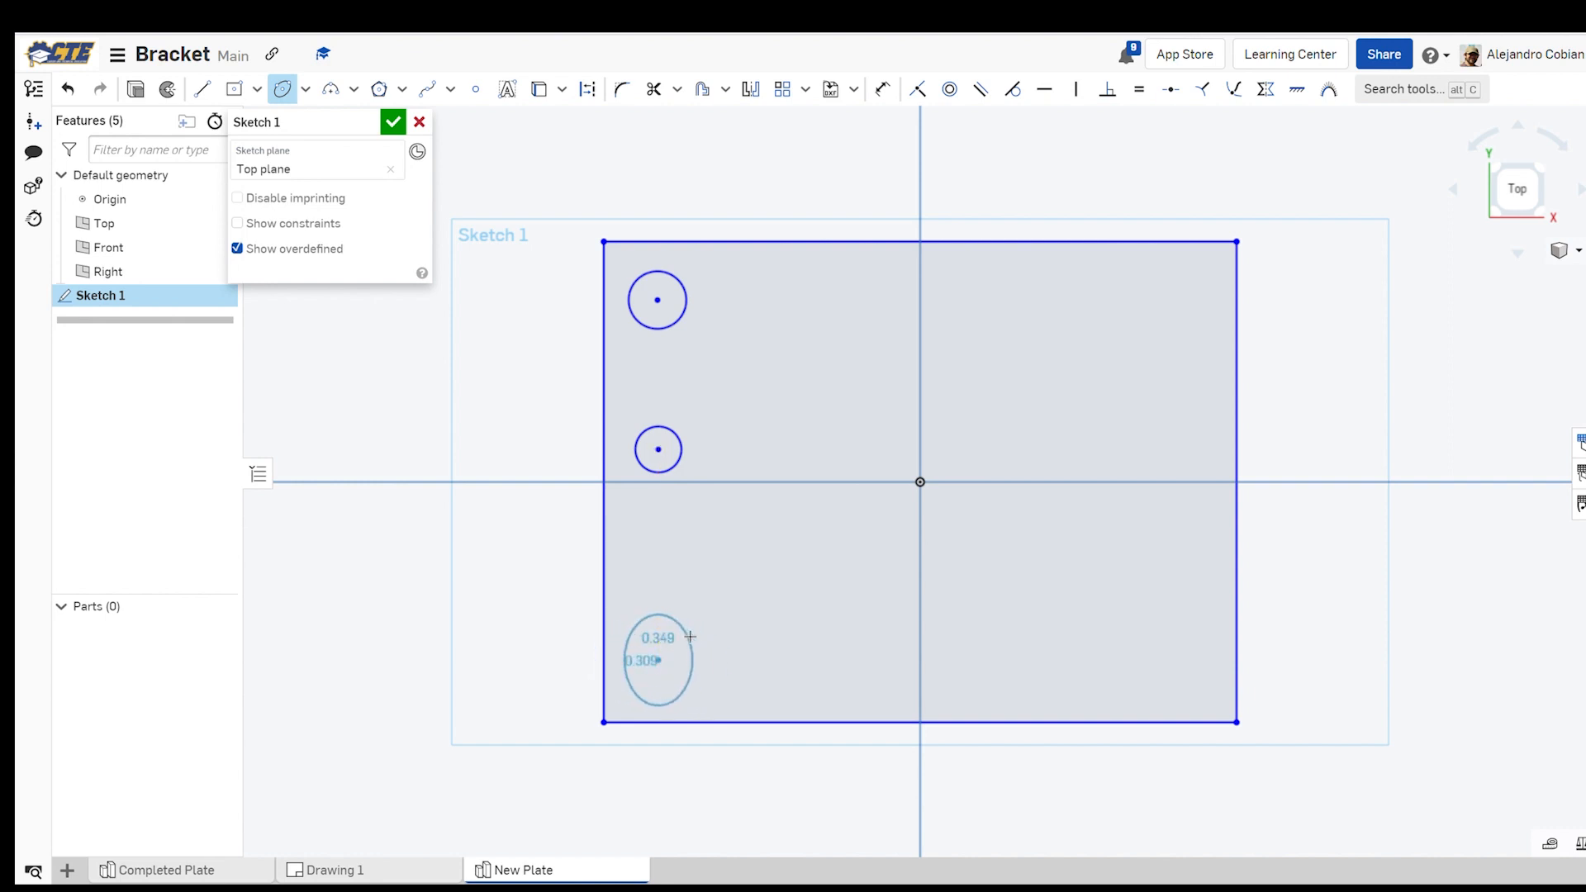
{"action": "left_click", "coordinate": [680, 636]}
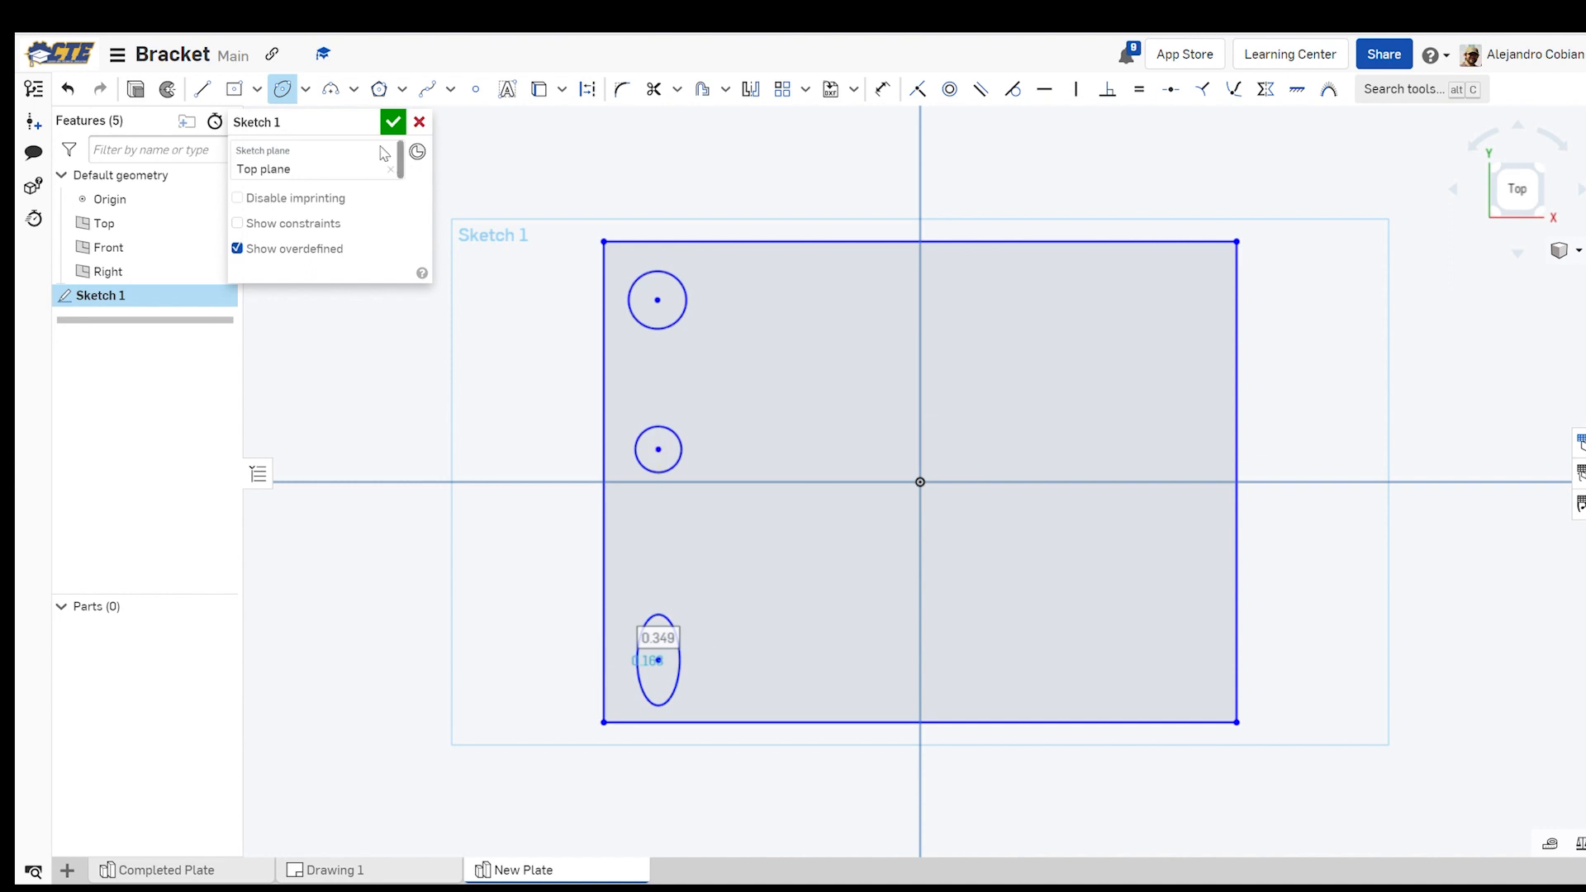
{"action": "left_click", "coordinate": [292, 89]}
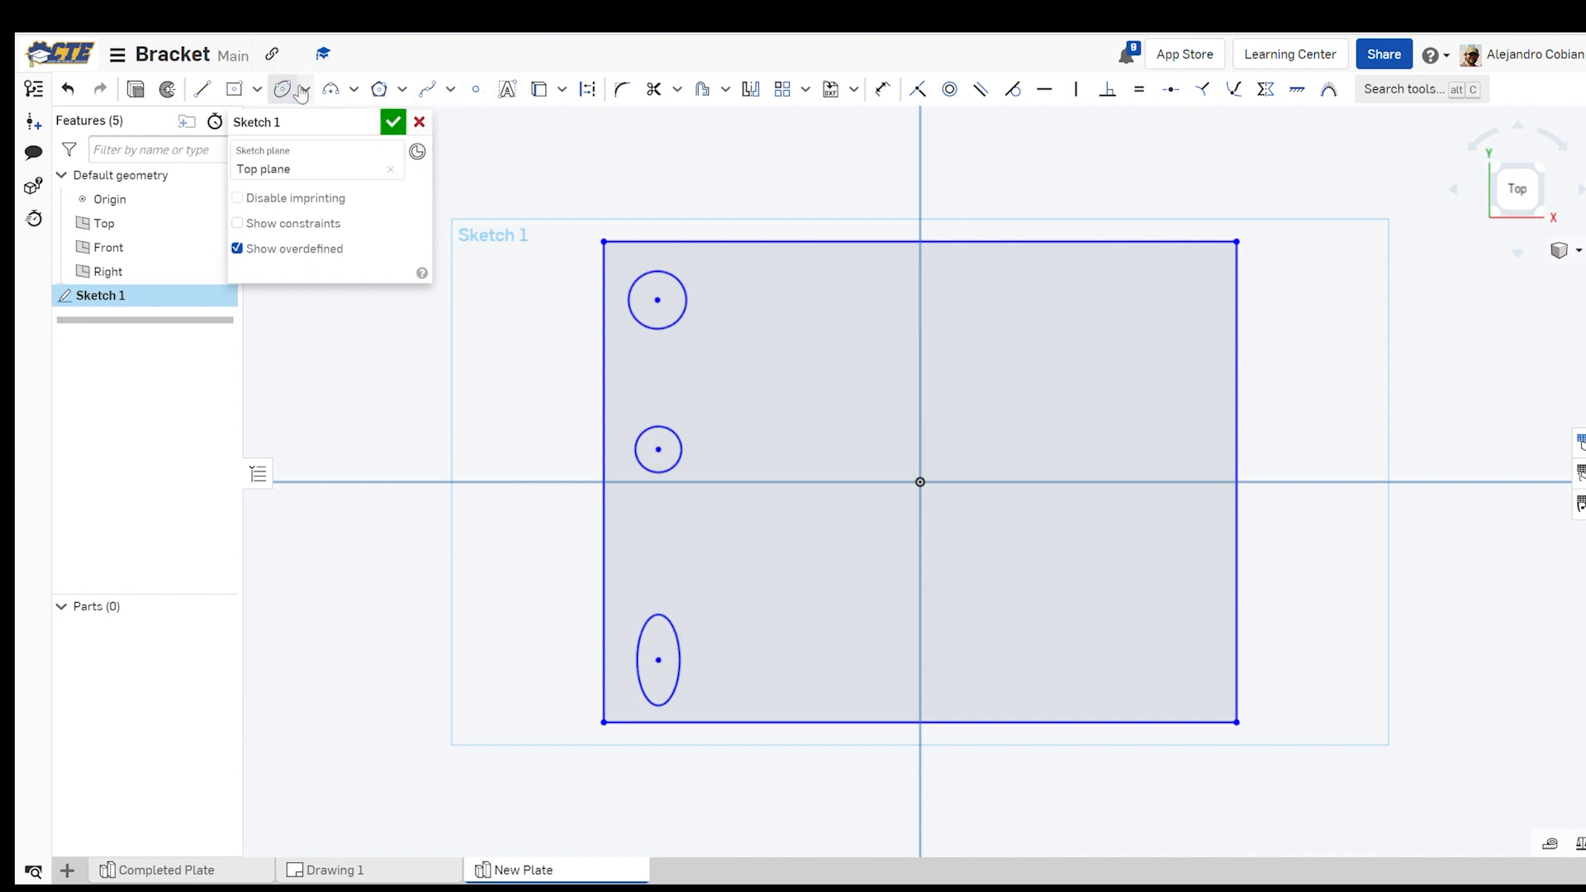
Mirror the two circles and the ellipse about the Right plane to the other side of the rectangle
{"action": "left_click", "coordinate": [751, 89]}
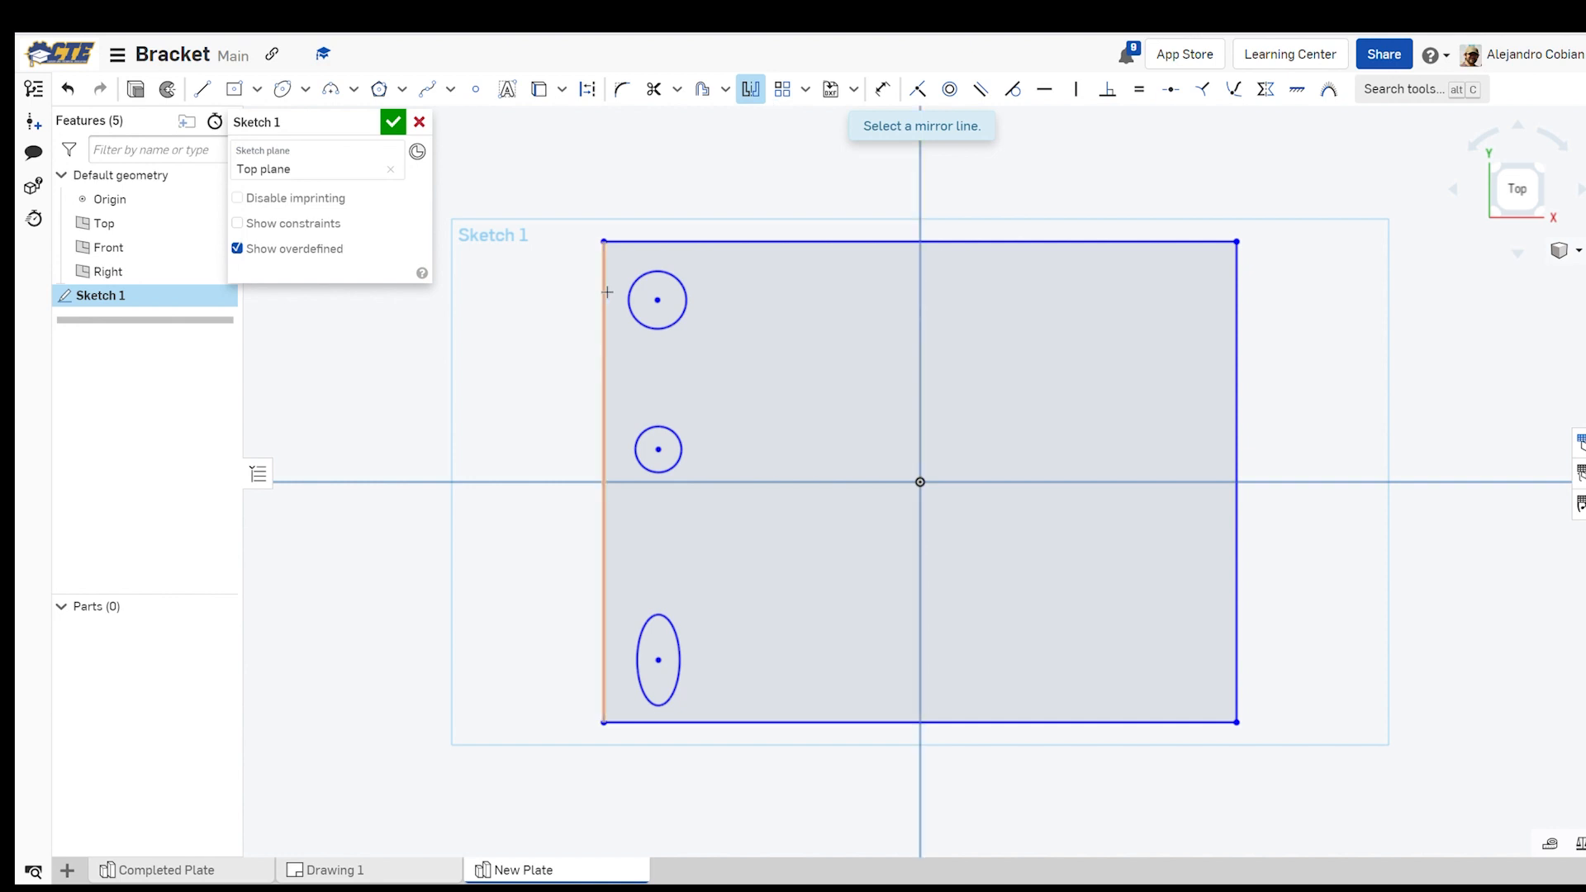
{"action": "left_click", "coordinate": [921, 434]}
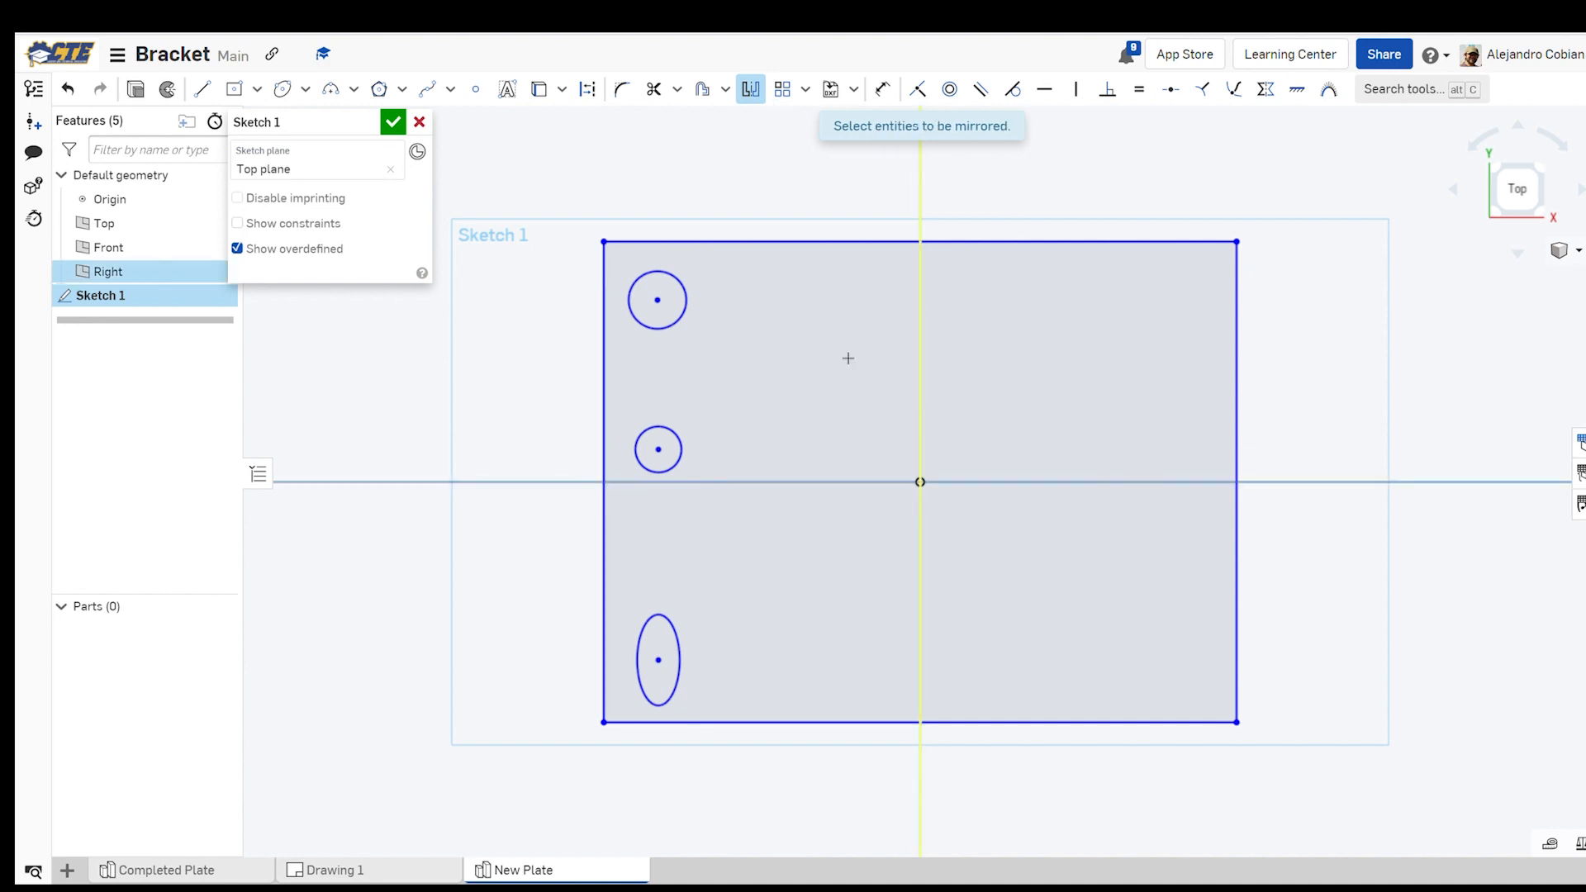
{"action": "left_click", "coordinate": [687, 307]}
{"action": "left_click", "coordinate": [681, 459]}
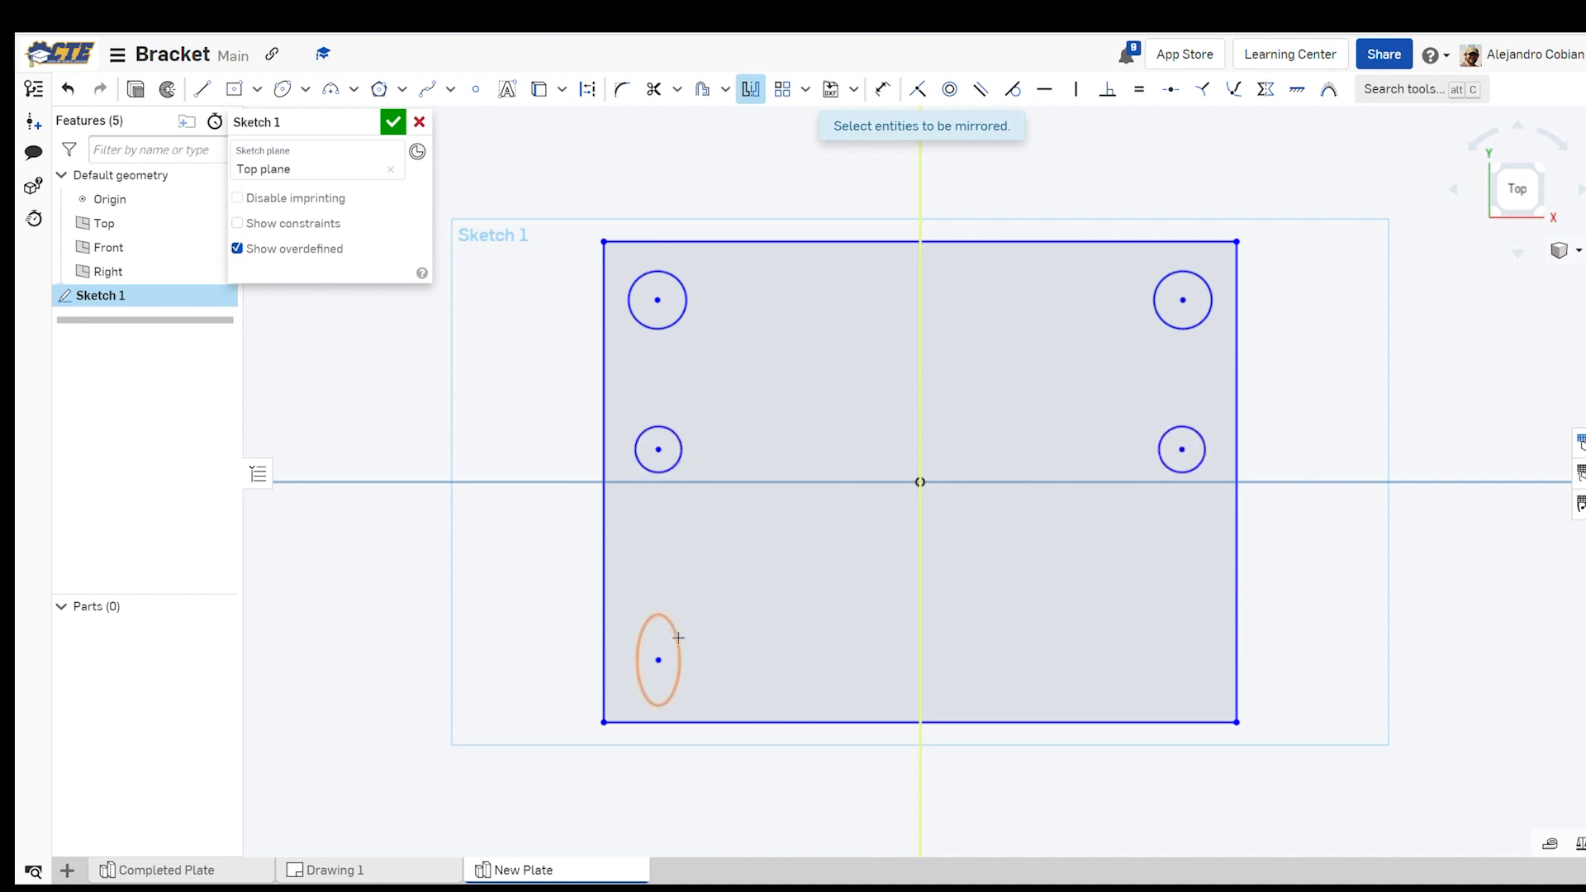
{"action": "left_click", "coordinate": [679, 639]}
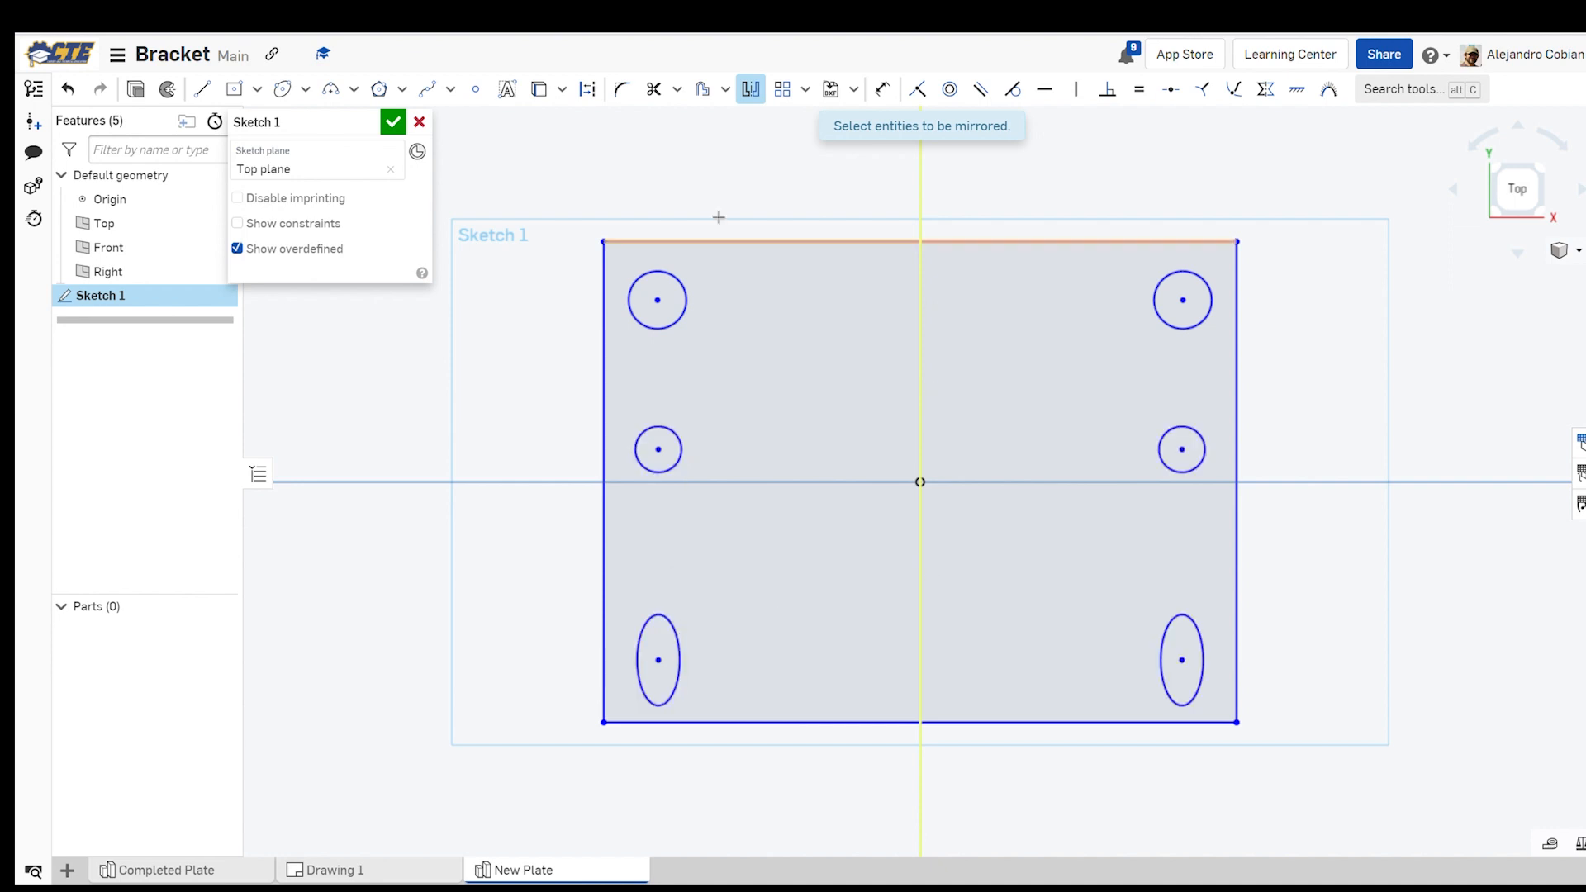
{"action": "left_click", "coordinate": [750, 89]}
Make the upper-left and lower-left circles equal in size
{"action": "left_click", "coordinate": [683, 325]}
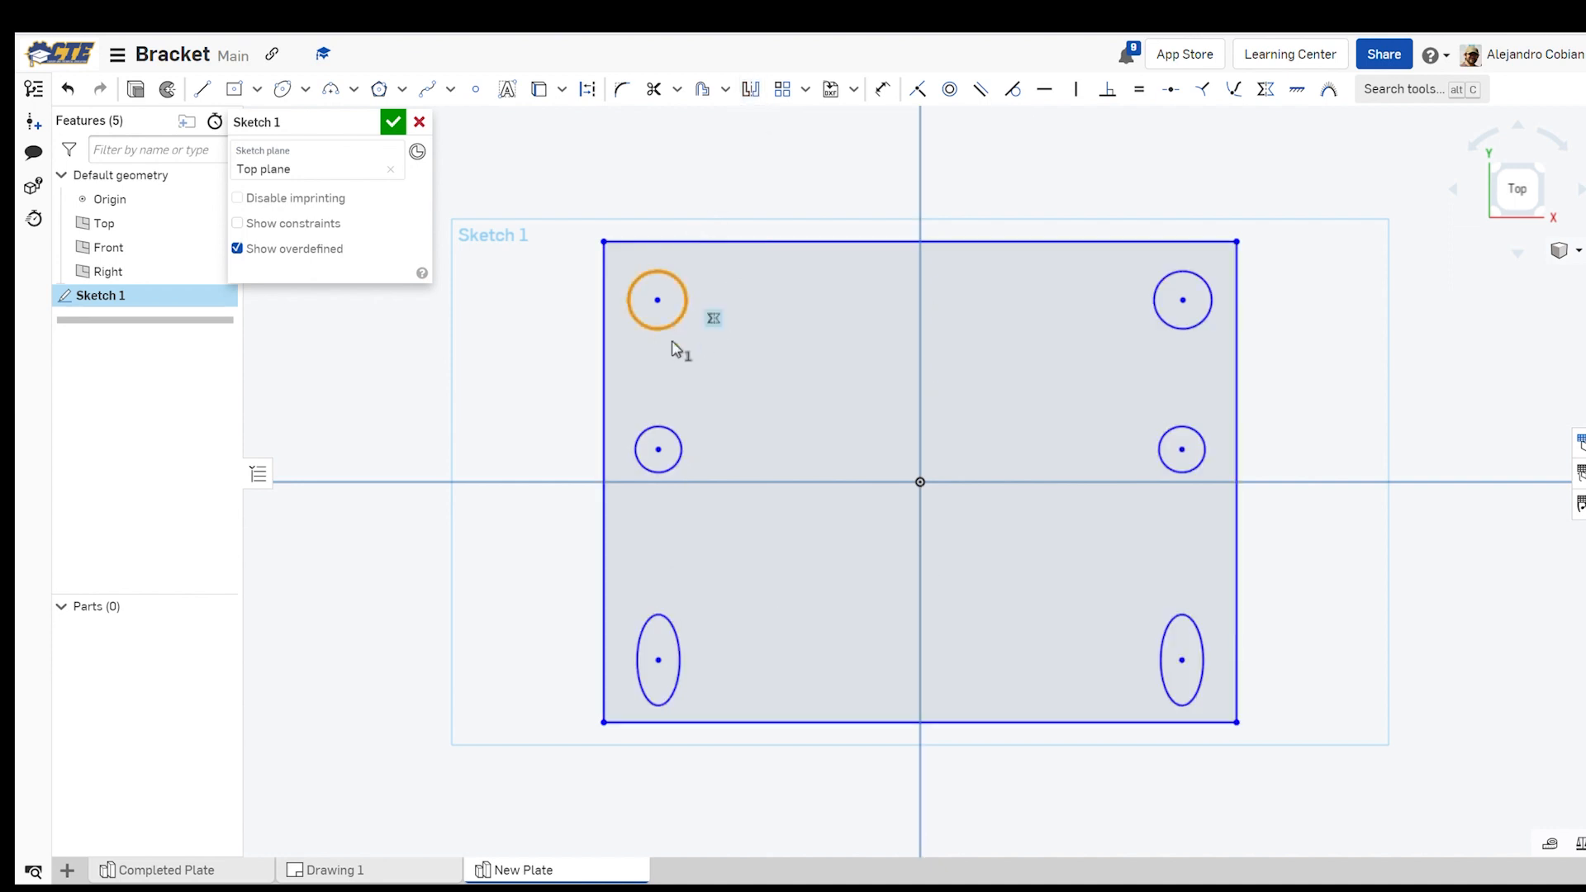
{"action": "left_click", "coordinate": [680, 448]}
{"action": "key", "text": "e"}
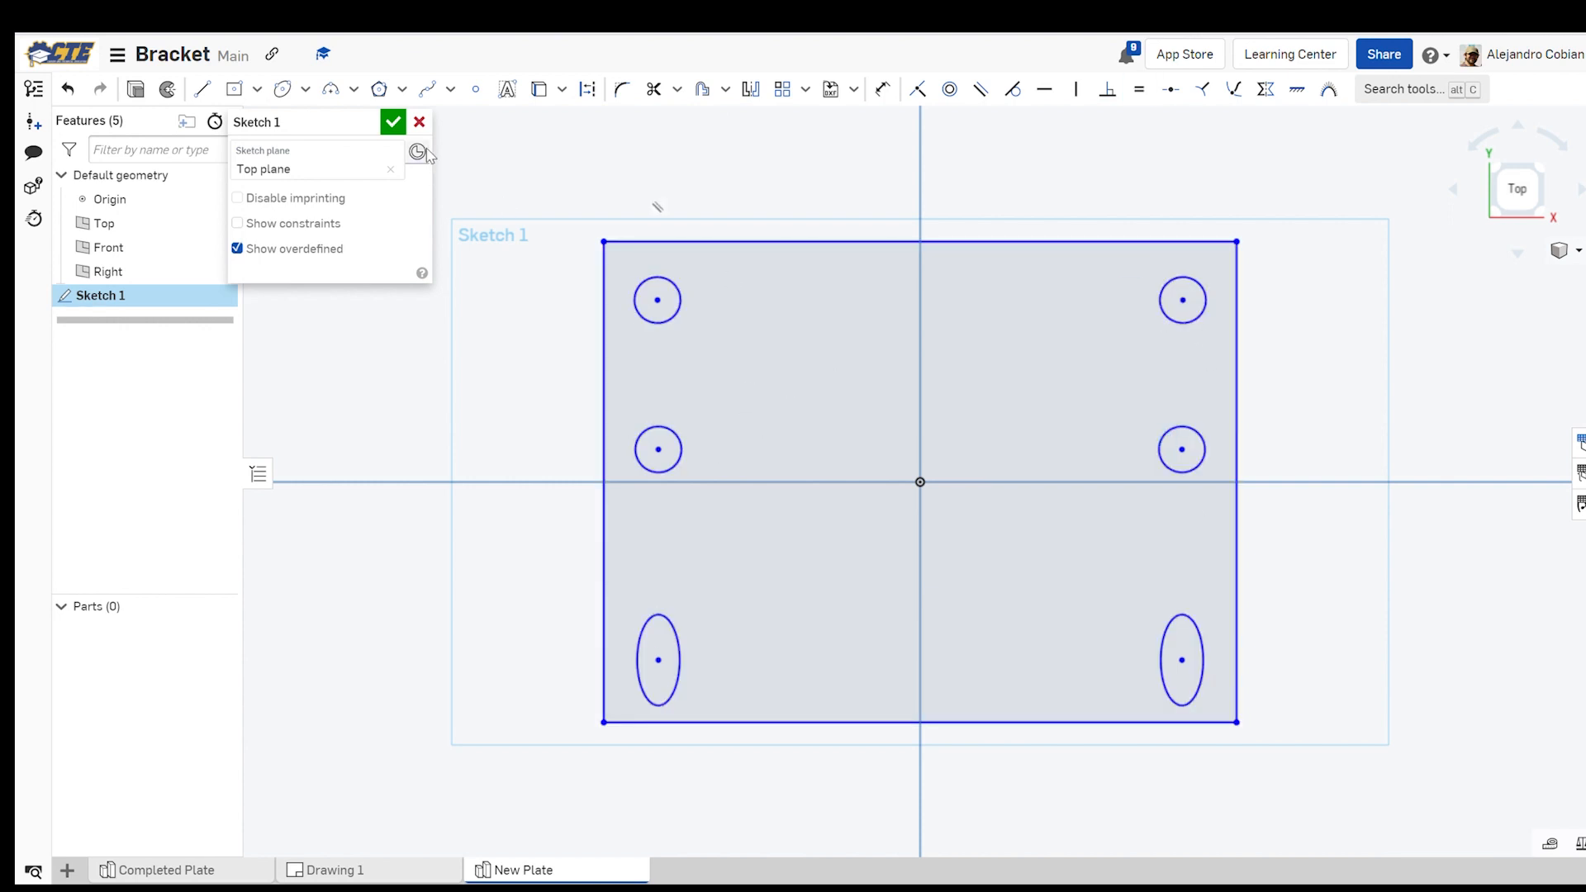
Finish the sketch and extrude the plate profile as a new solid with a 0.2 in blind depth, leaving the holes open
{"action": "left_click", "coordinate": [394, 123]}
{"action": "right_click_drag", "start_coordinate": [499, 363], "coordinate": [493, 330]}
{"action": "scroll", "coordinate": [651, 363], "scroll_direction": "down", "scroll_amount": 5}
{"action": "scroll", "coordinate": [635, 364], "scroll_direction": "up", "scroll_amount": 3}
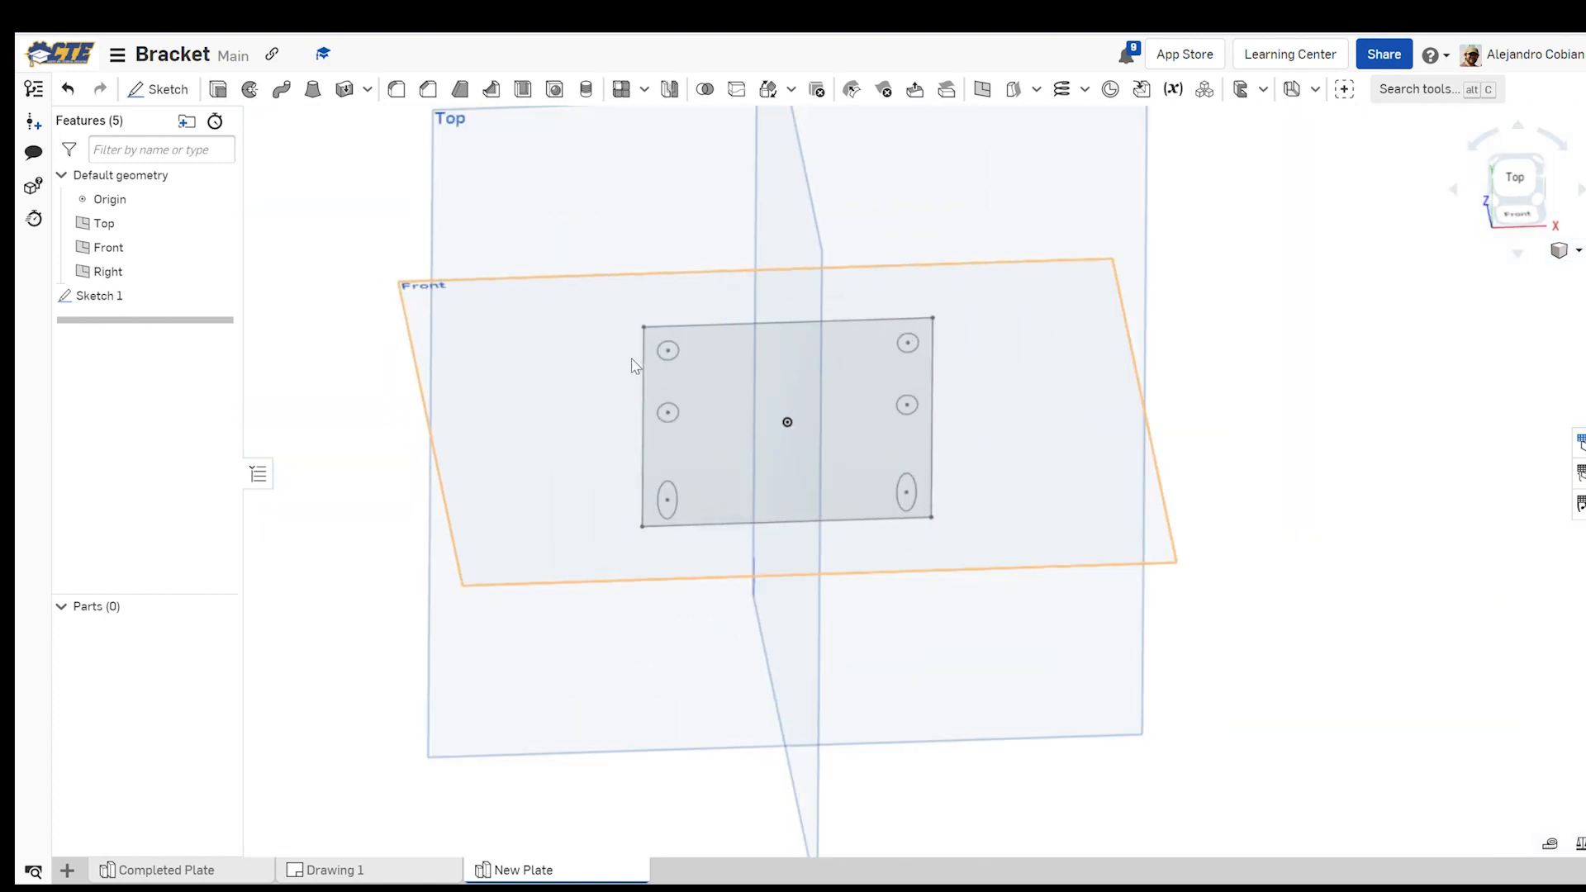
{"action": "left_click", "coordinate": [218, 90]}
{"action": "left_click", "coordinate": [758, 382]}
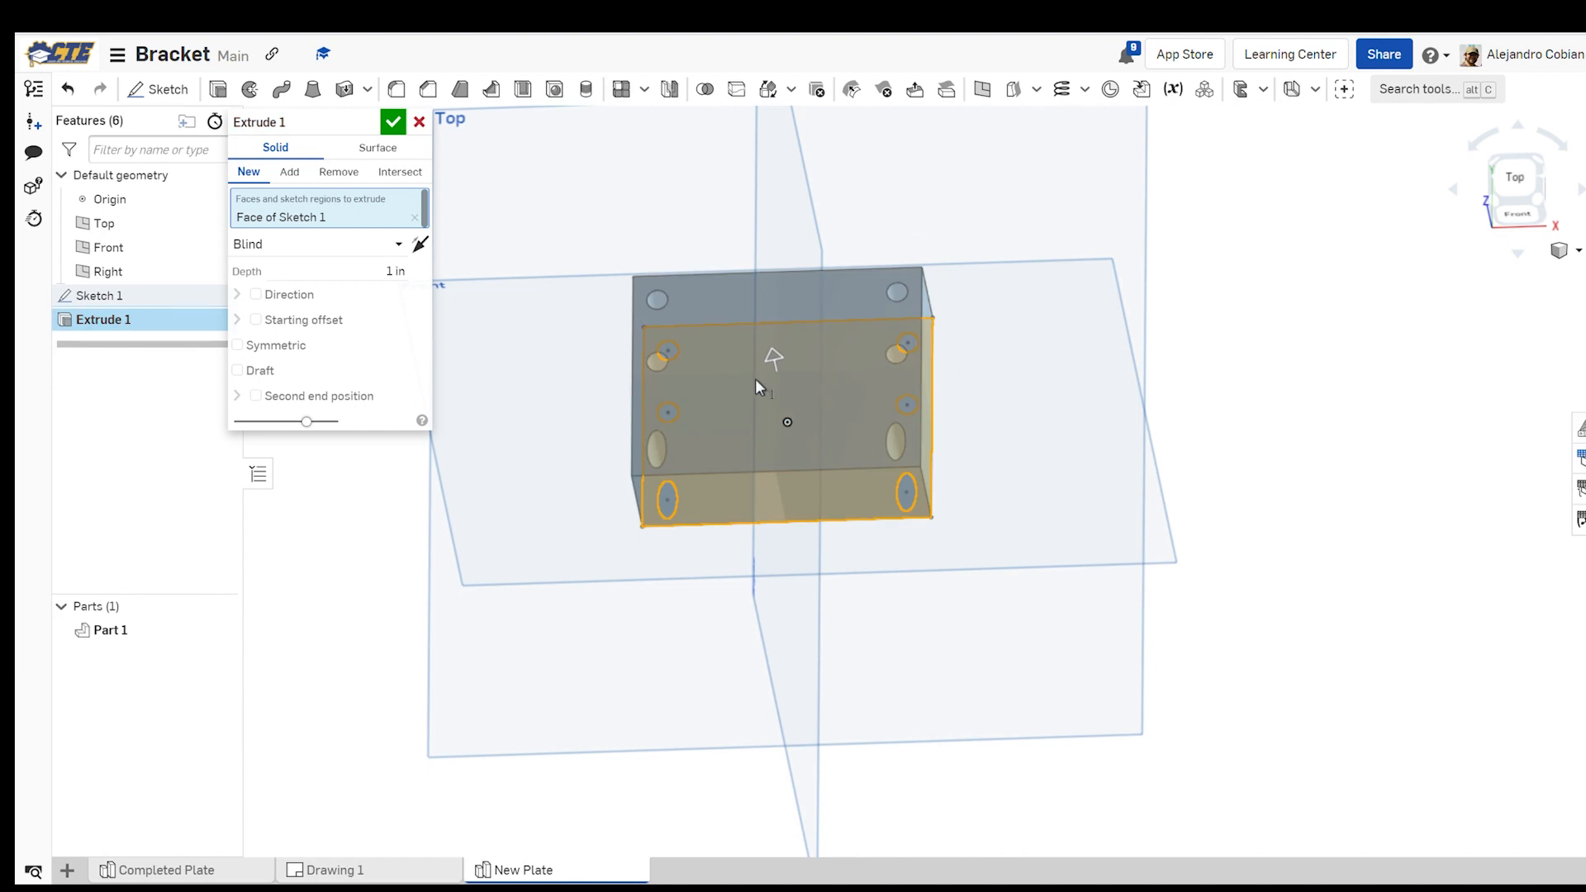
{"action": "left_click", "coordinate": [393, 271]}
{"action": "key", "text": "Return"}
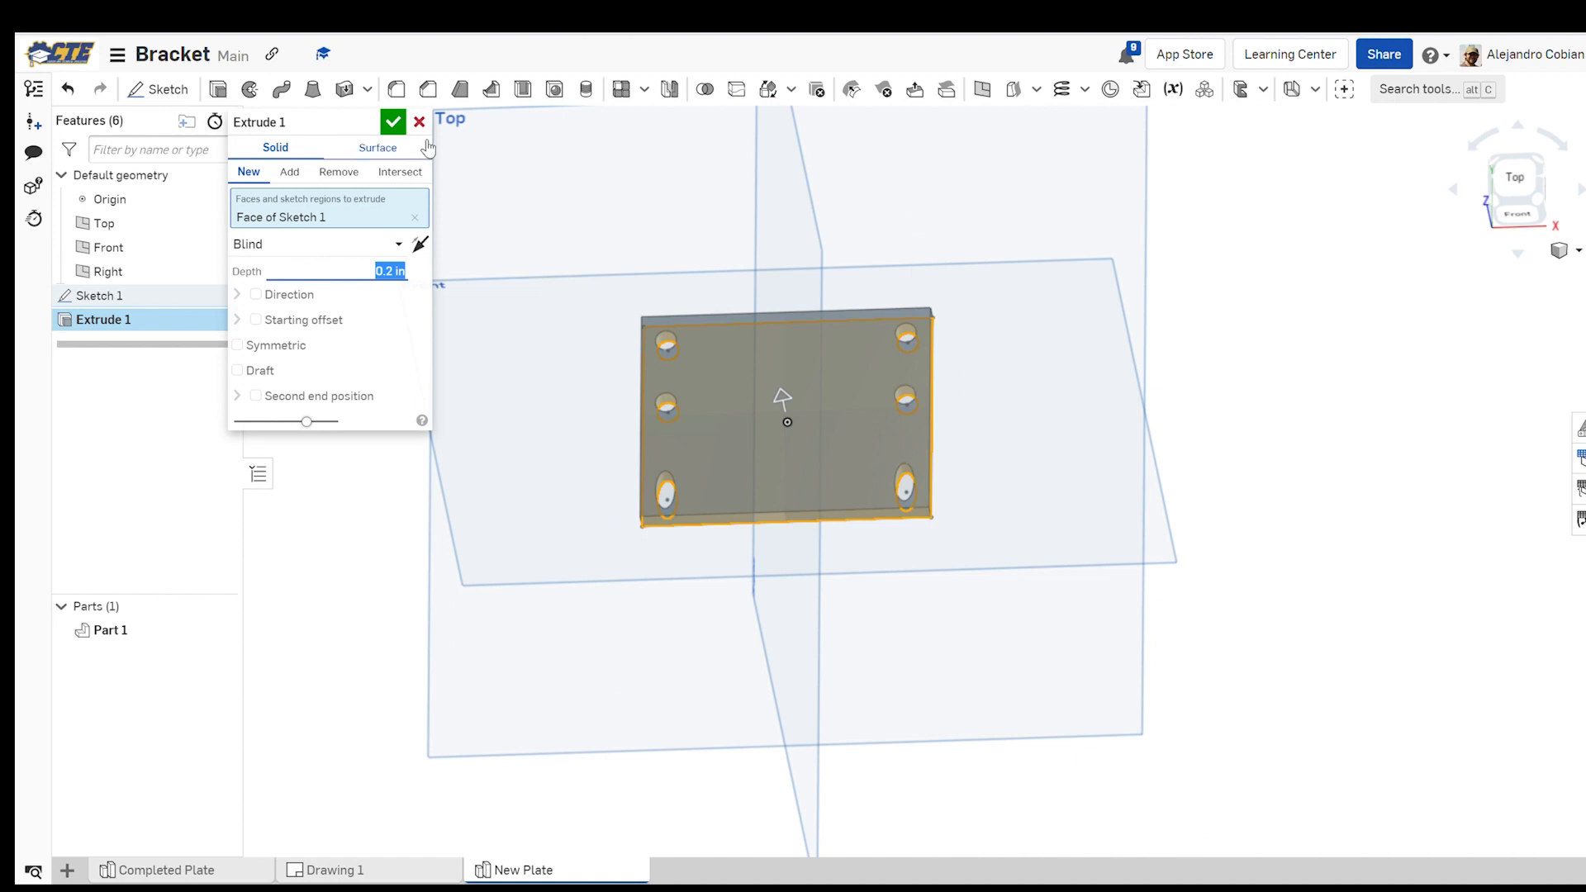
{"action": "left_click", "coordinate": [394, 121]}
Start a sketch on the plate's top face and consult Drawing 1 for the bracket's upright flange
{"action": "scroll", "coordinate": [727, 285], "scroll_direction": "up", "scroll_amount": 3}
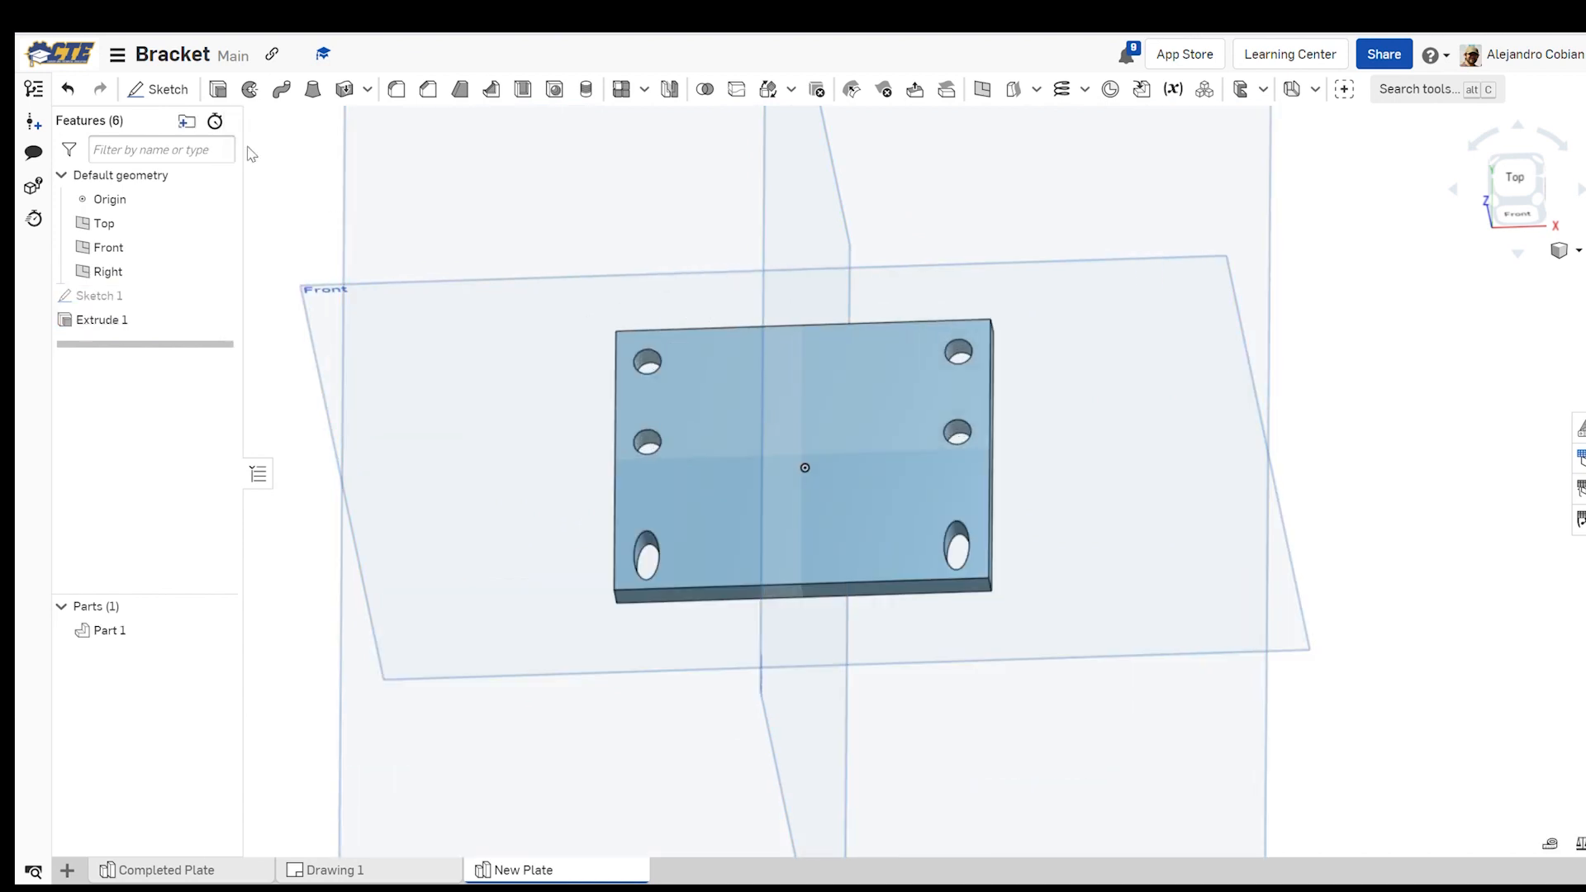
{"action": "left_click", "coordinate": [159, 89]}
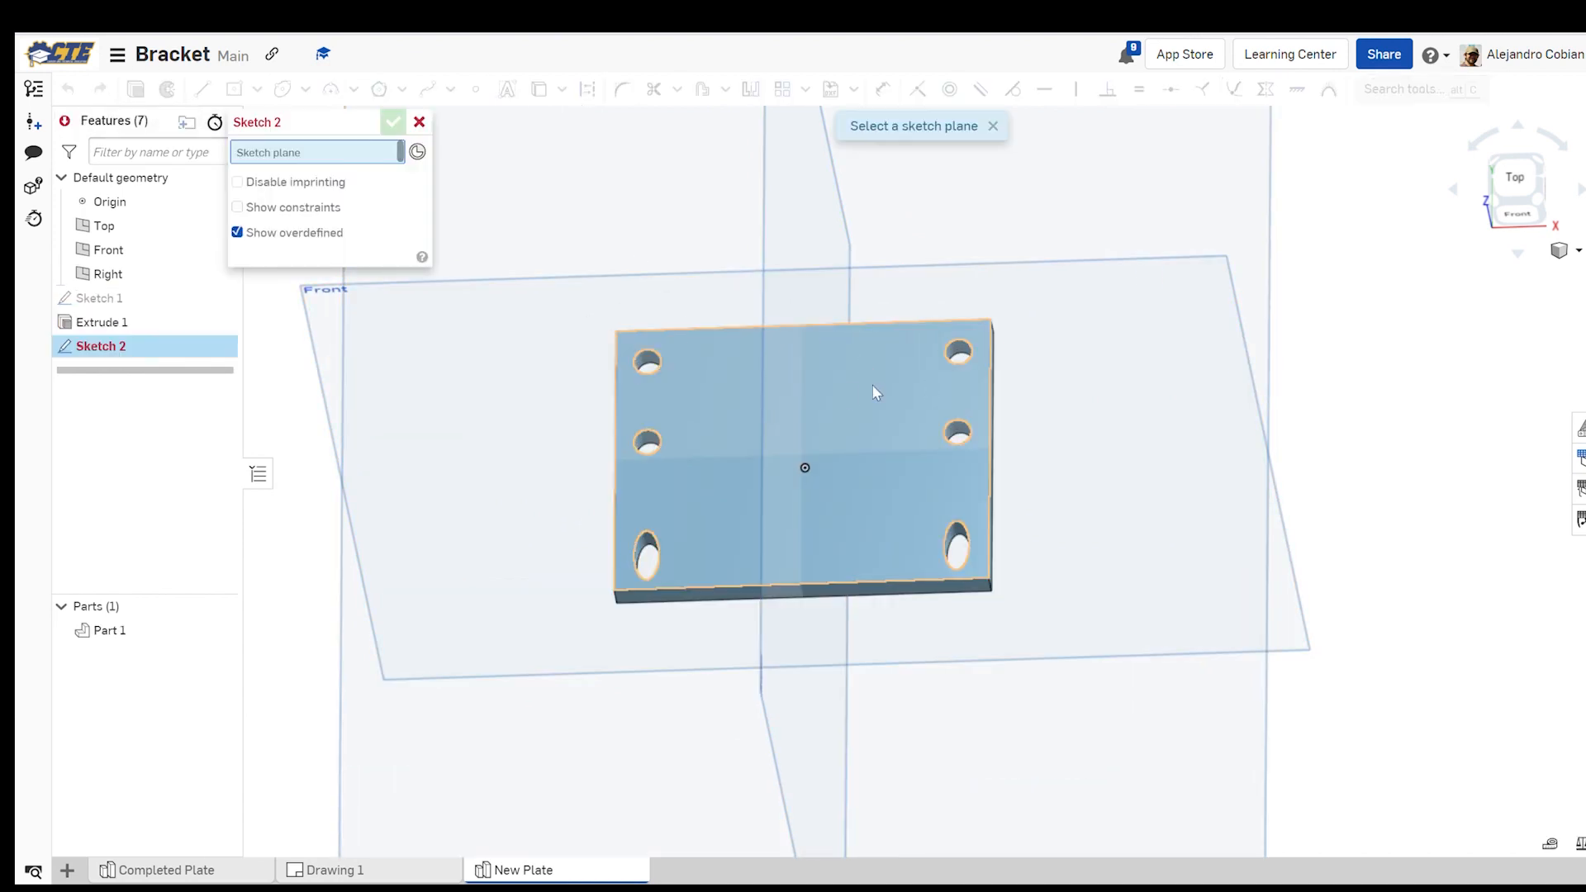
{"action": "left_click", "coordinate": [868, 384]}
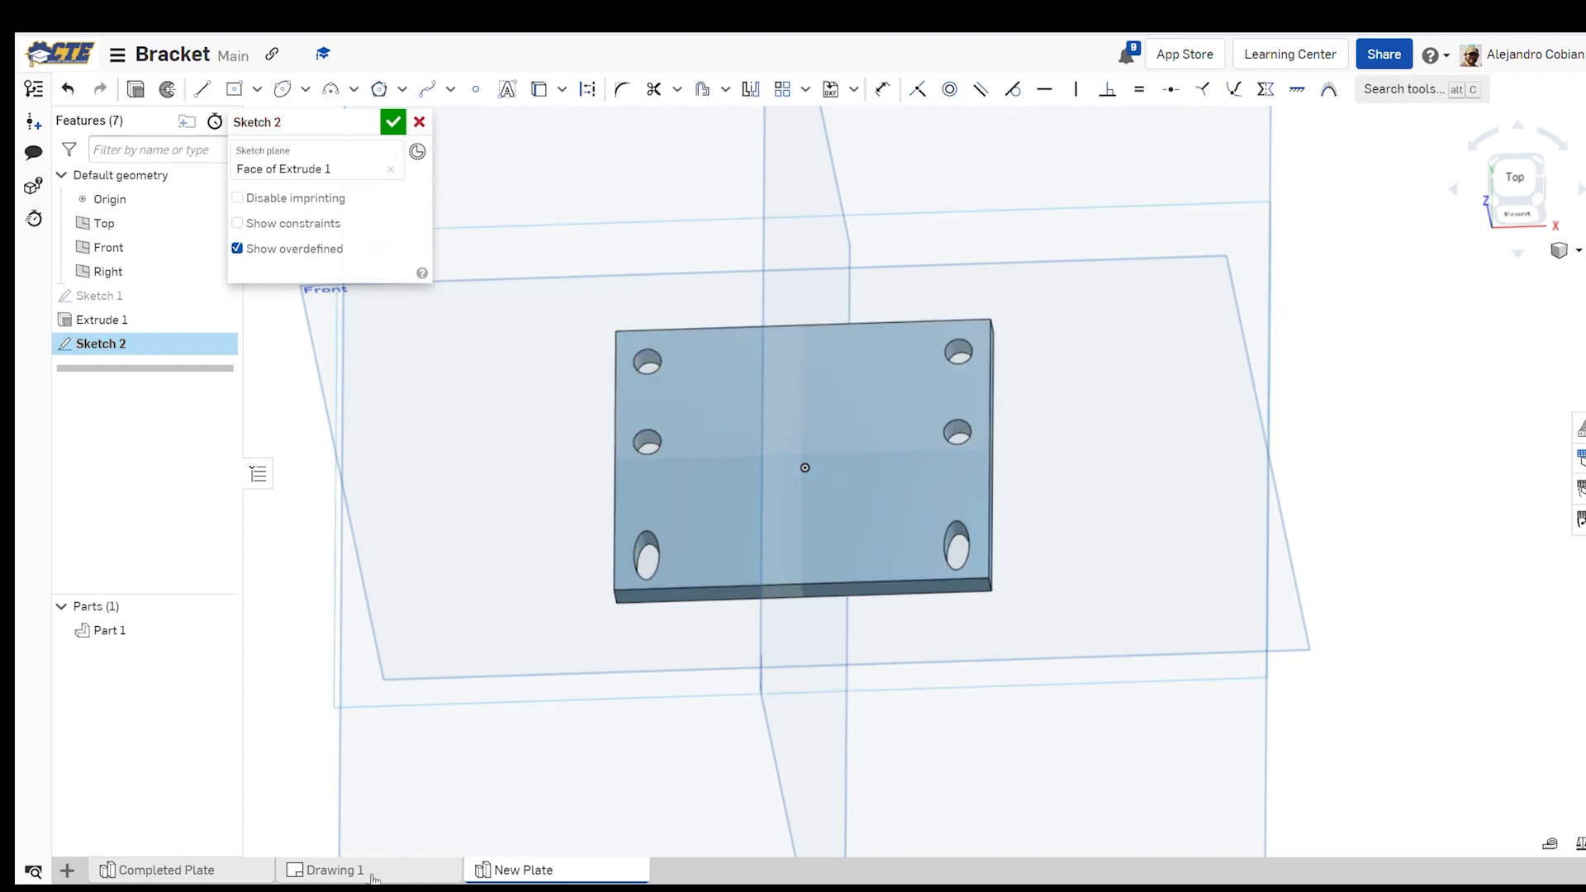
{"action": "left_click", "coordinate": [331, 870]}
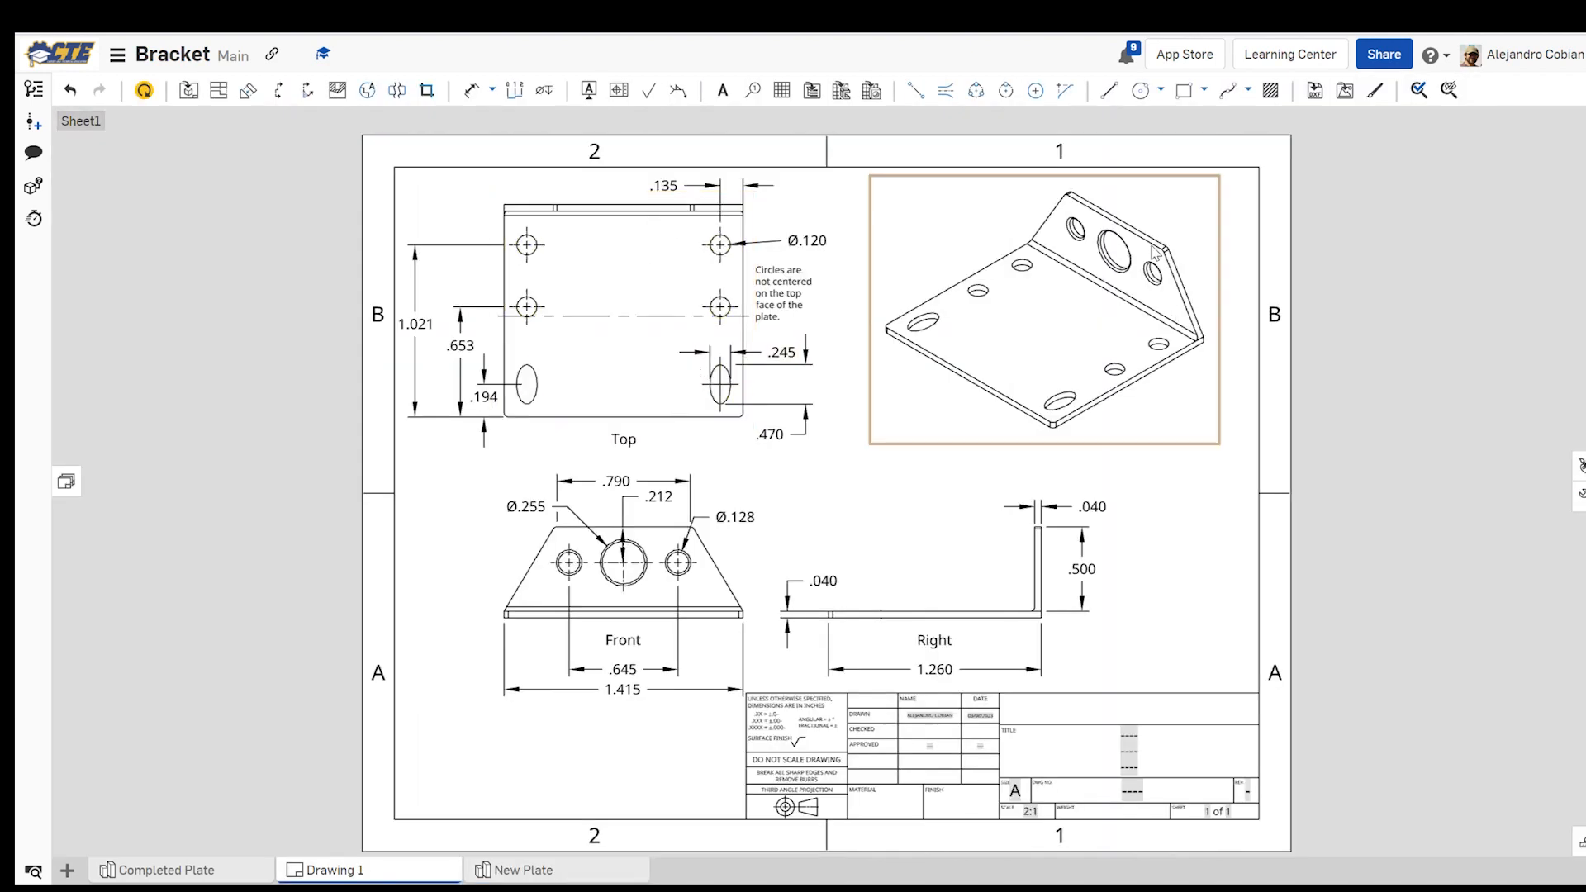
{"action": "left_click", "coordinate": [537, 870]}
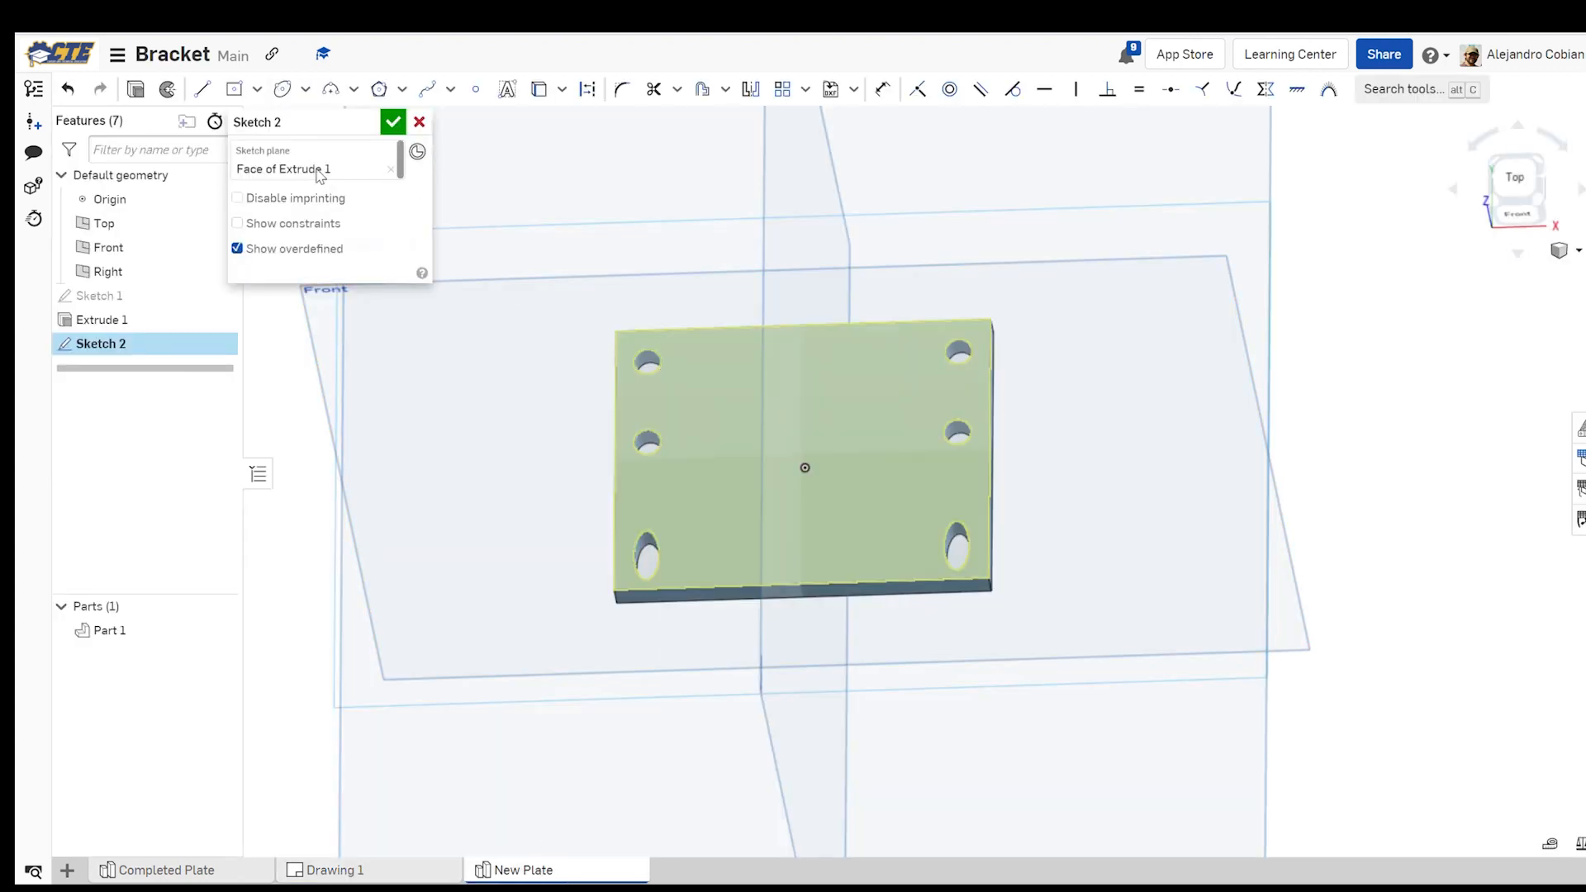
Draw a corner rectangle about 2.428 by 0.072 in along the full back edge of the plate's top face, and finish the sketch
{"action": "left_click", "coordinate": [257, 89]}
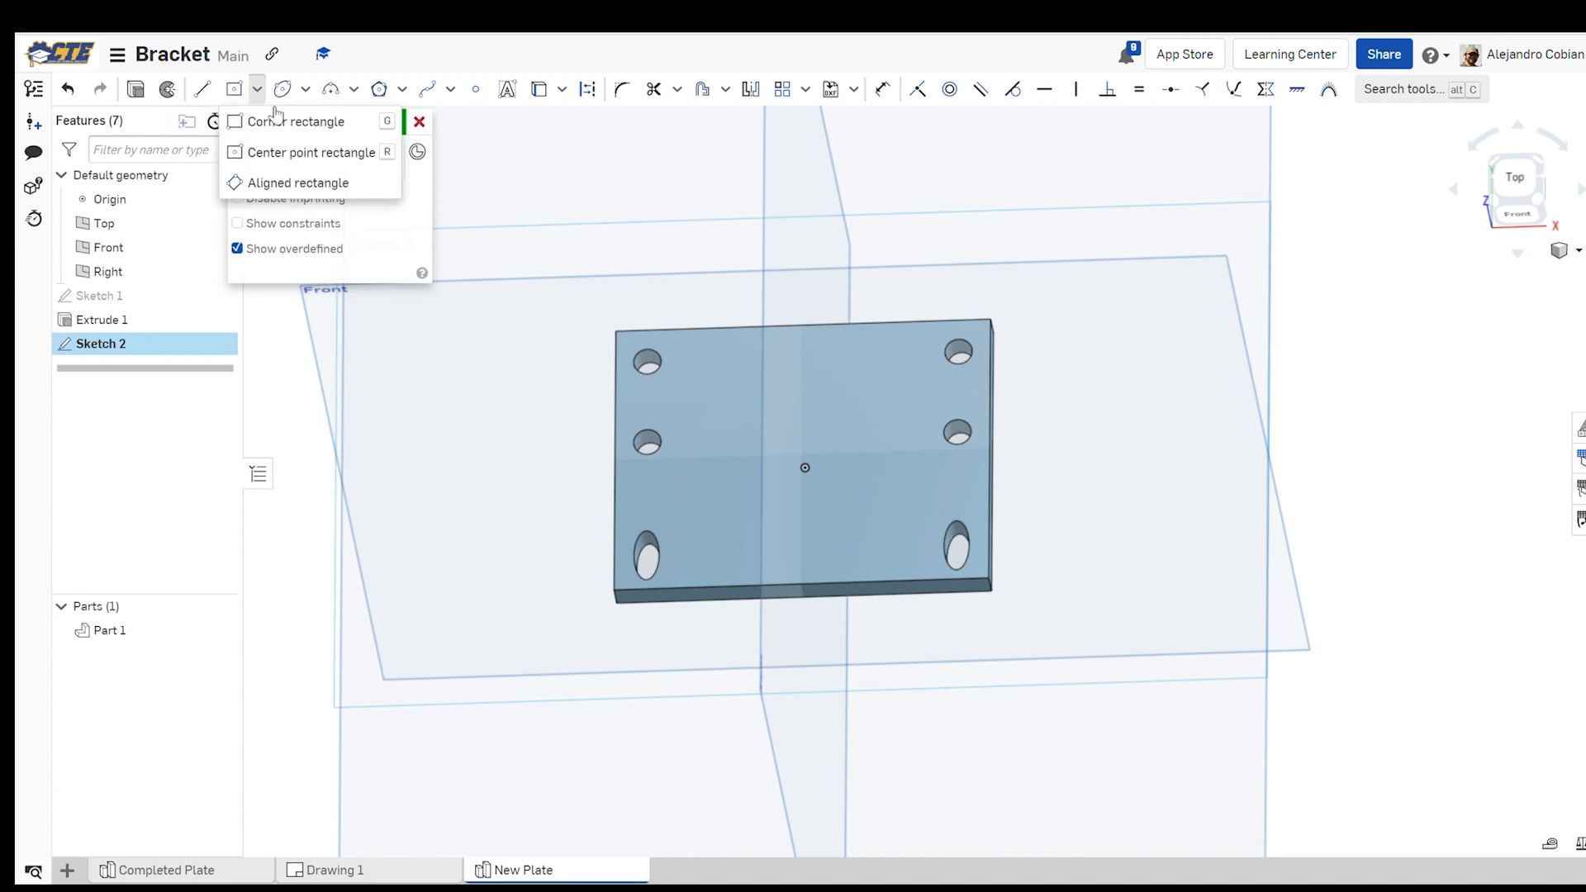
{"action": "left_click", "coordinate": [273, 121]}
{"action": "scroll", "coordinate": [801, 402], "scroll_direction": "up", "scroll_amount": 2}
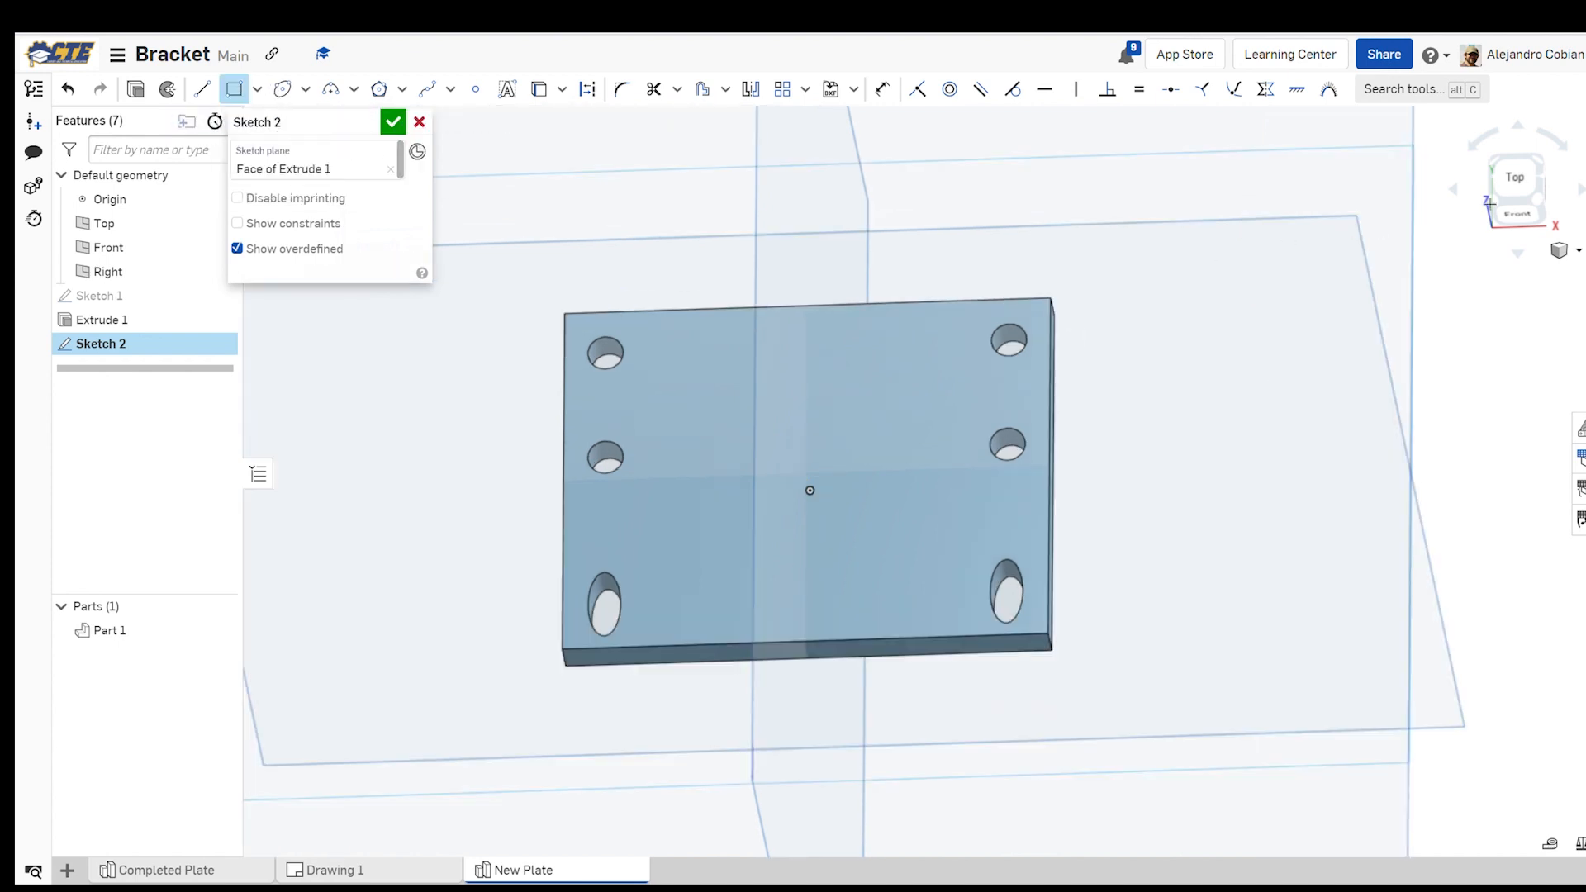
{"action": "left_click", "coordinate": [1543, 189]}
{"action": "left_click", "coordinate": [1497, 173]}
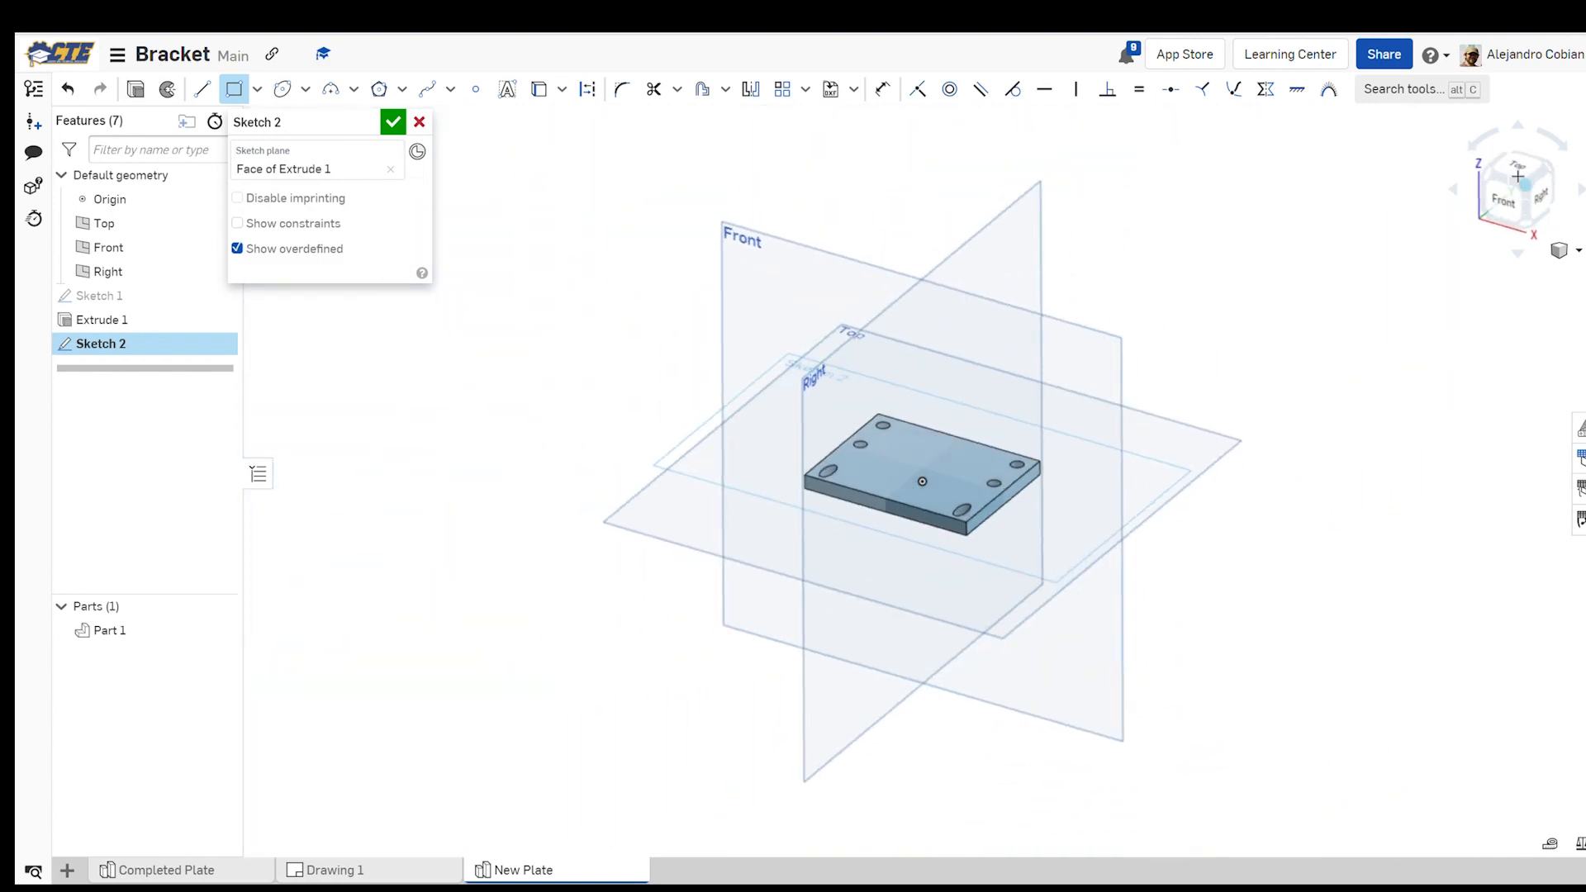
{"action": "left_click", "coordinate": [1518, 176]}
{"action": "scroll", "coordinate": [808, 393], "scroll_direction": "up", "scroll_amount": 4}
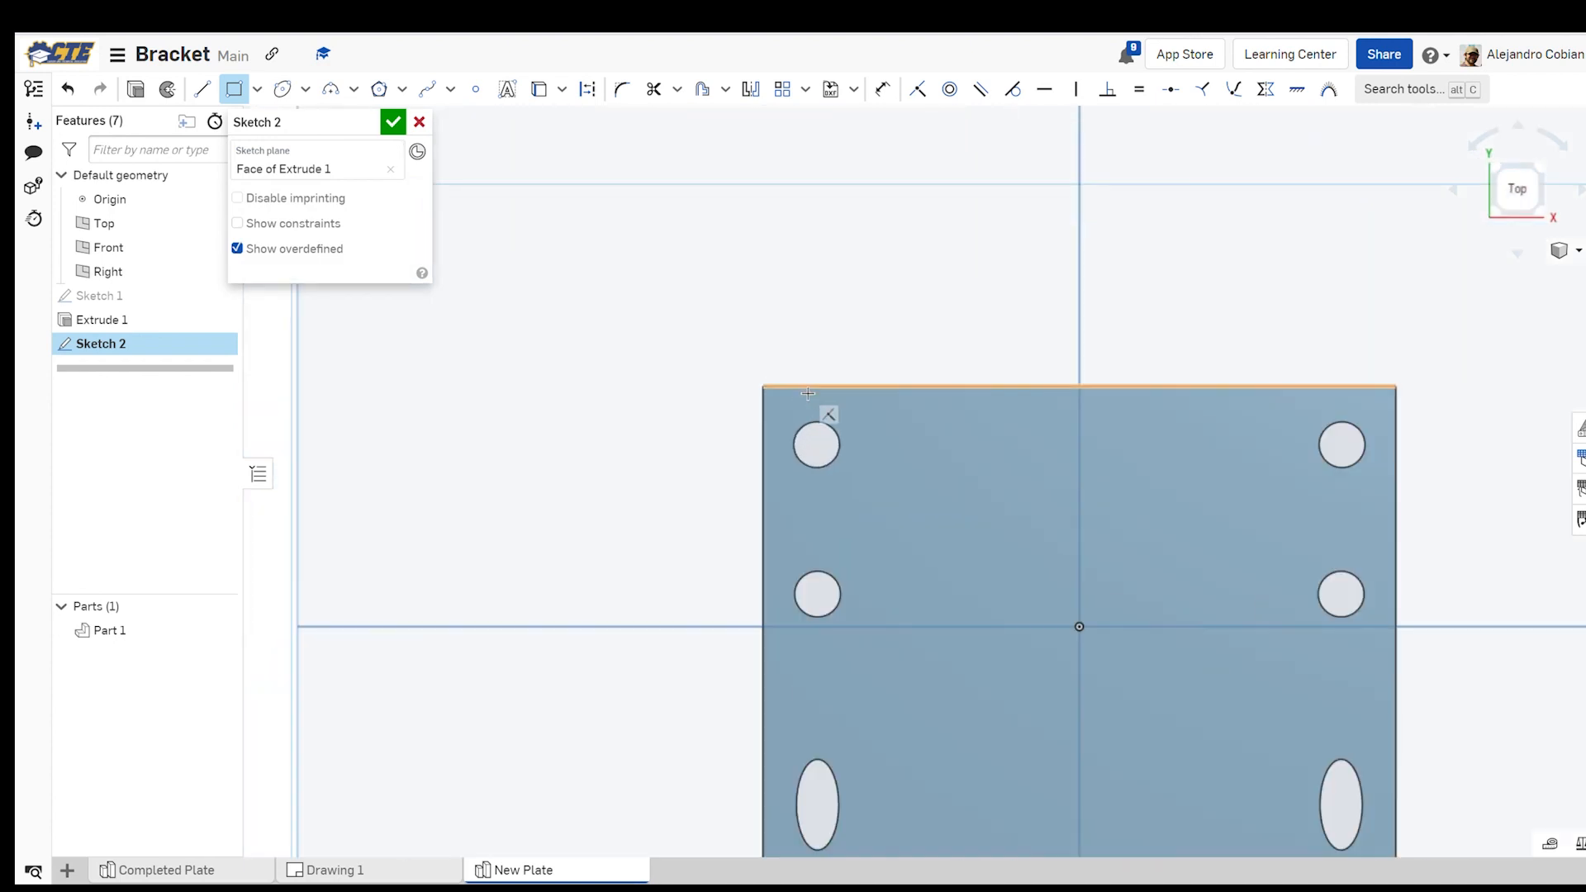
{"action": "left_click", "coordinate": [763, 386]}
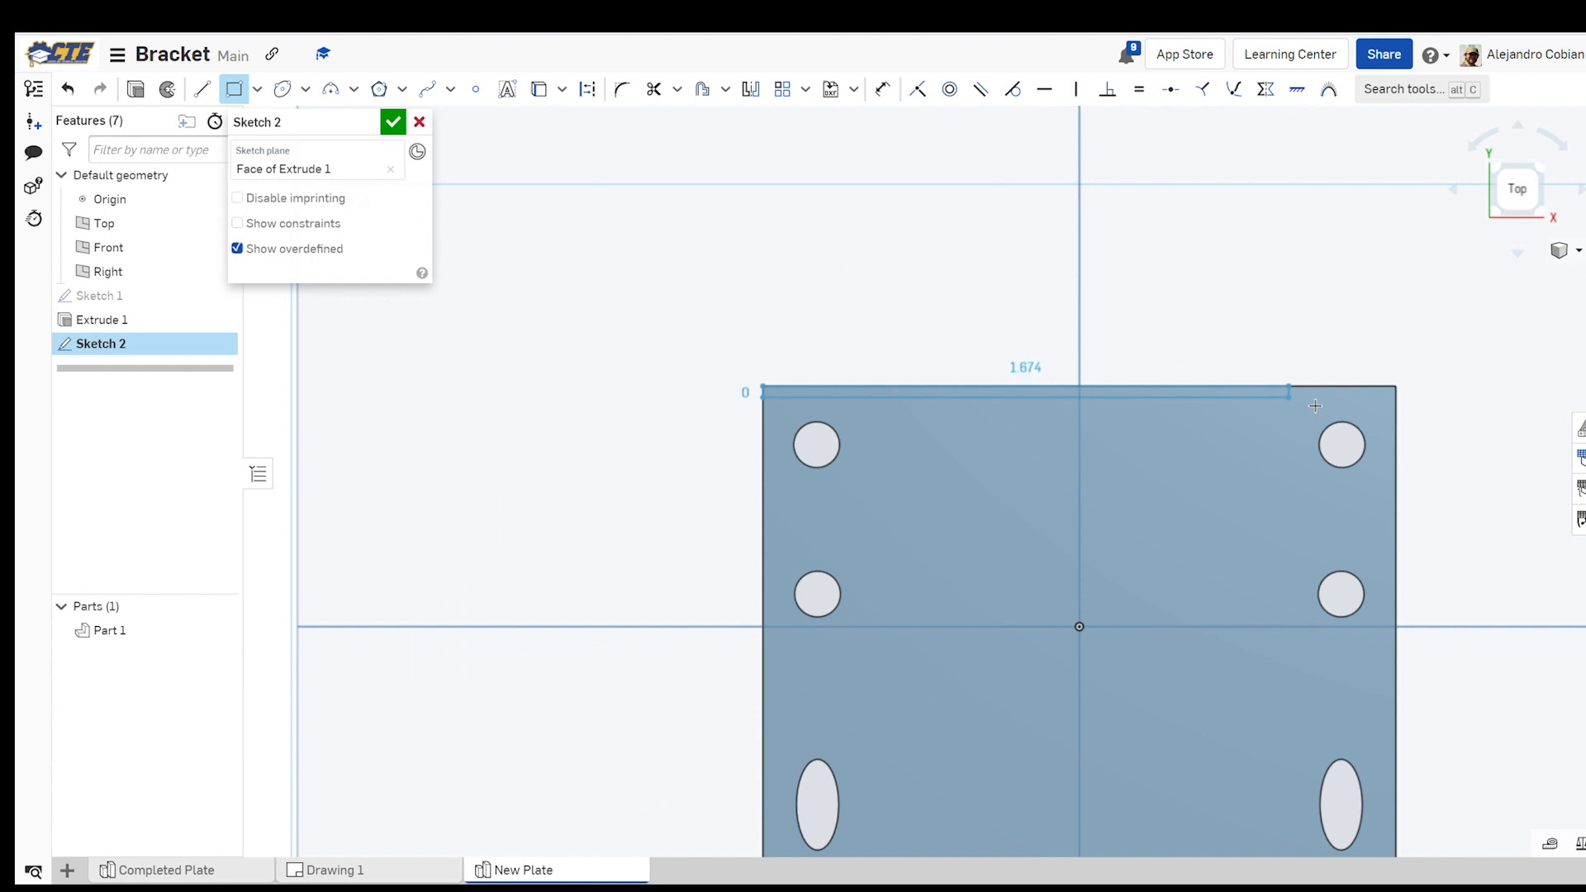
{"action": "left_click", "coordinate": [1402, 412]}
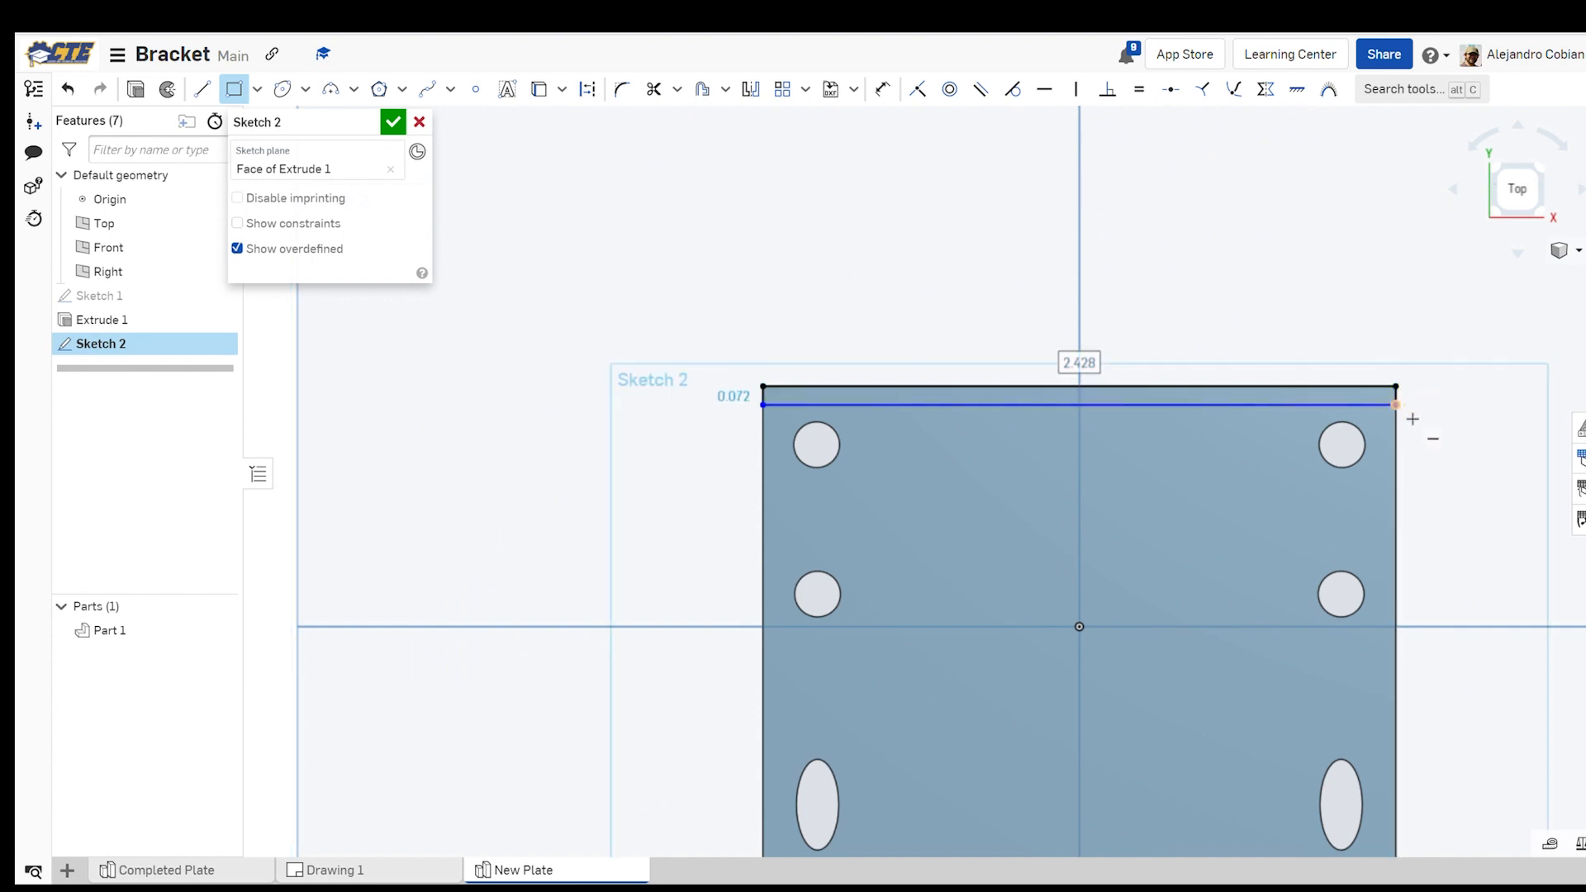
{"action": "left_click", "coordinate": [391, 124]}
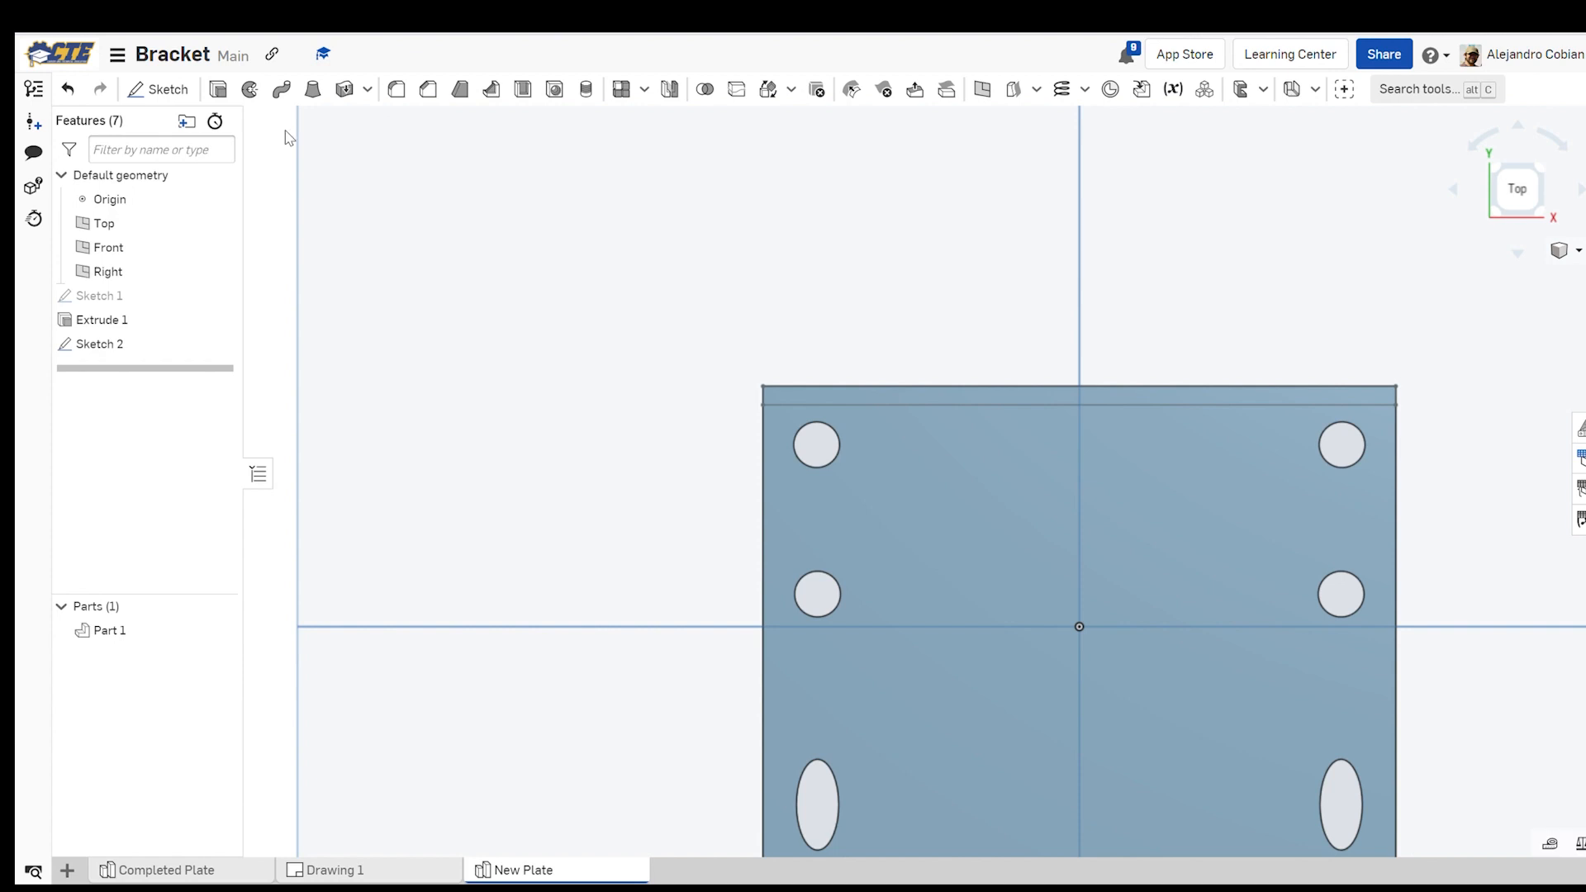
Extrude the narrow back-edge strip upward with a 1 in blind depth, adding it to Part 1 as the upright flange
{"action": "left_click", "coordinate": [220, 91]}
{"action": "right_click_drag", "start_coordinate": [478, 323], "coordinate": [647, 442]}
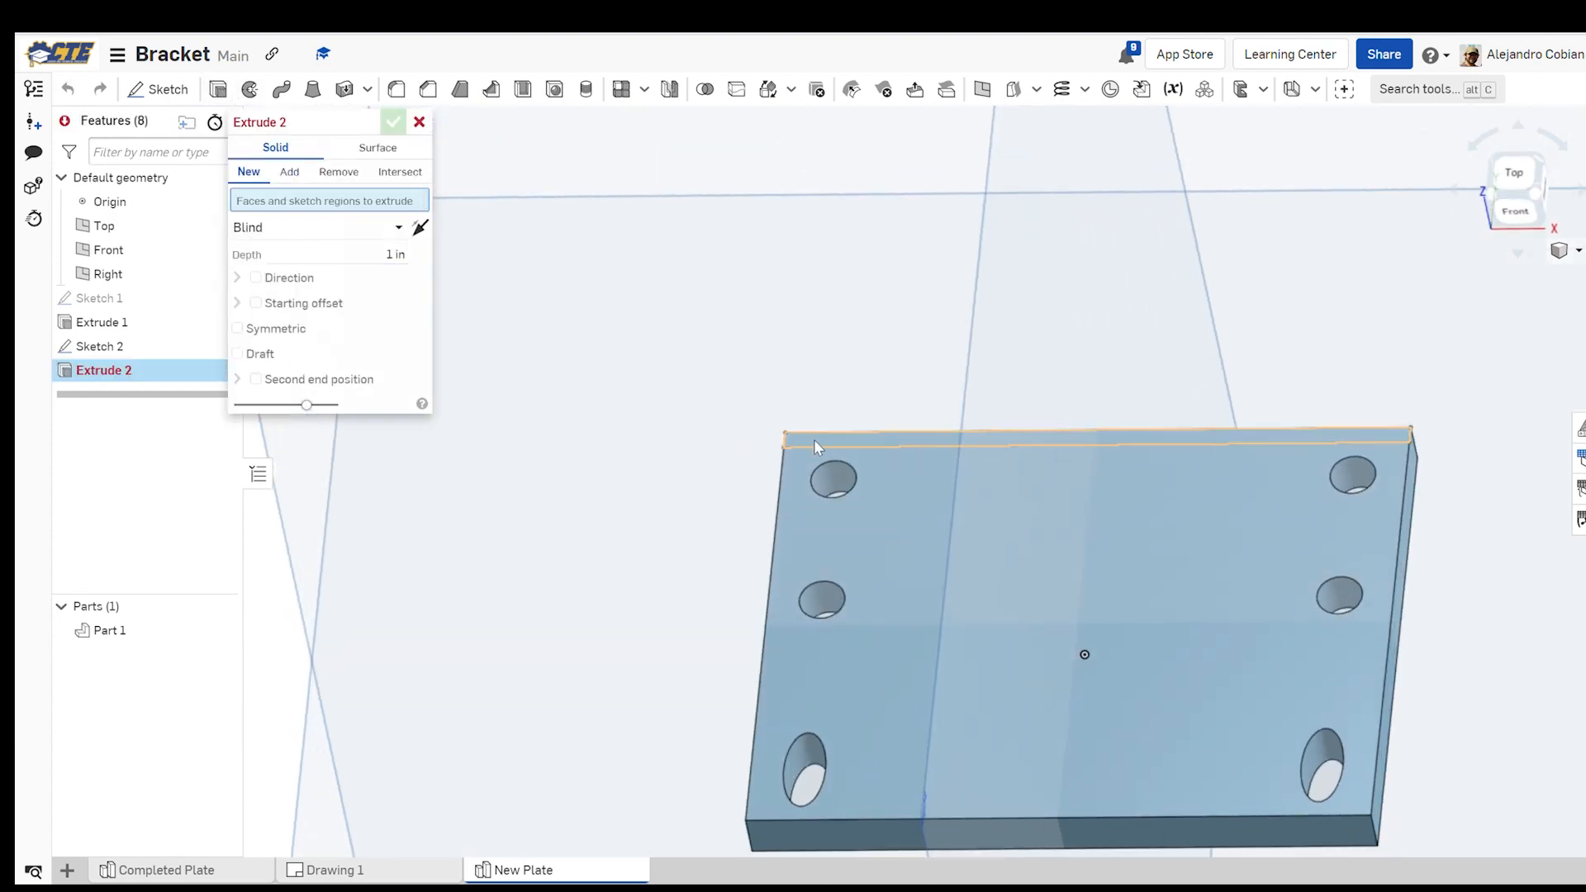
{"action": "left_click", "coordinate": [975, 438]}
{"action": "mouse_move", "coordinate": [1108, 462]}
{"action": "right_mouse_down"}
{"action": "mouse_move", "coordinate": [1093, 453]}
{"action": "mouse_move", "coordinate": [1092, 396]}
{"action": "mouse_move", "coordinate": [1089, 423]}
{"action": "right_mouse_up"}
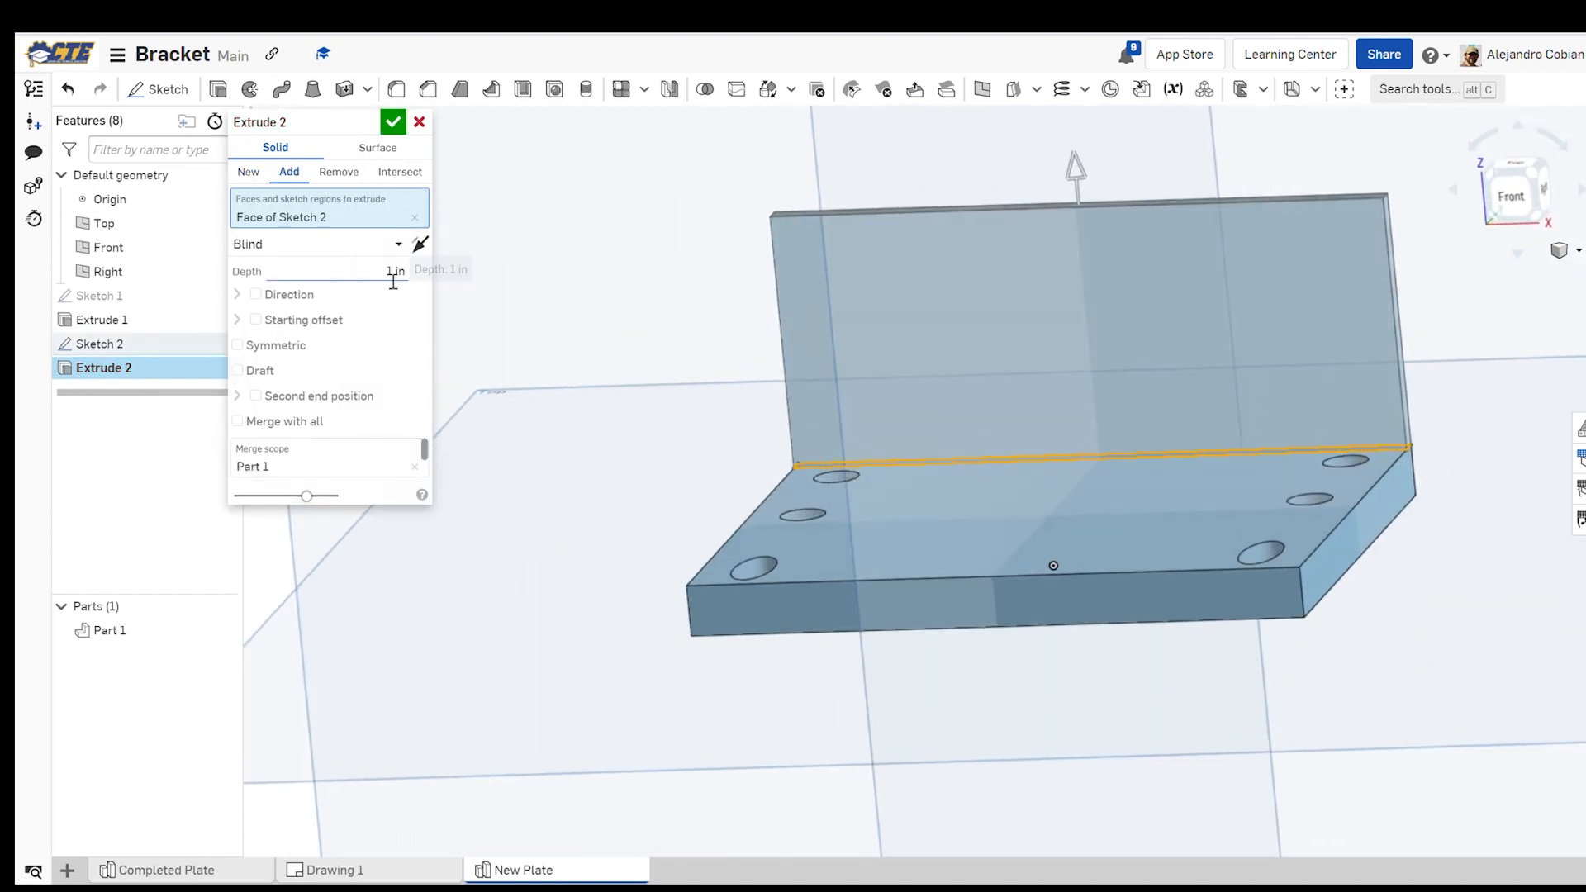
{"action": "left_click", "coordinate": [390, 124]}
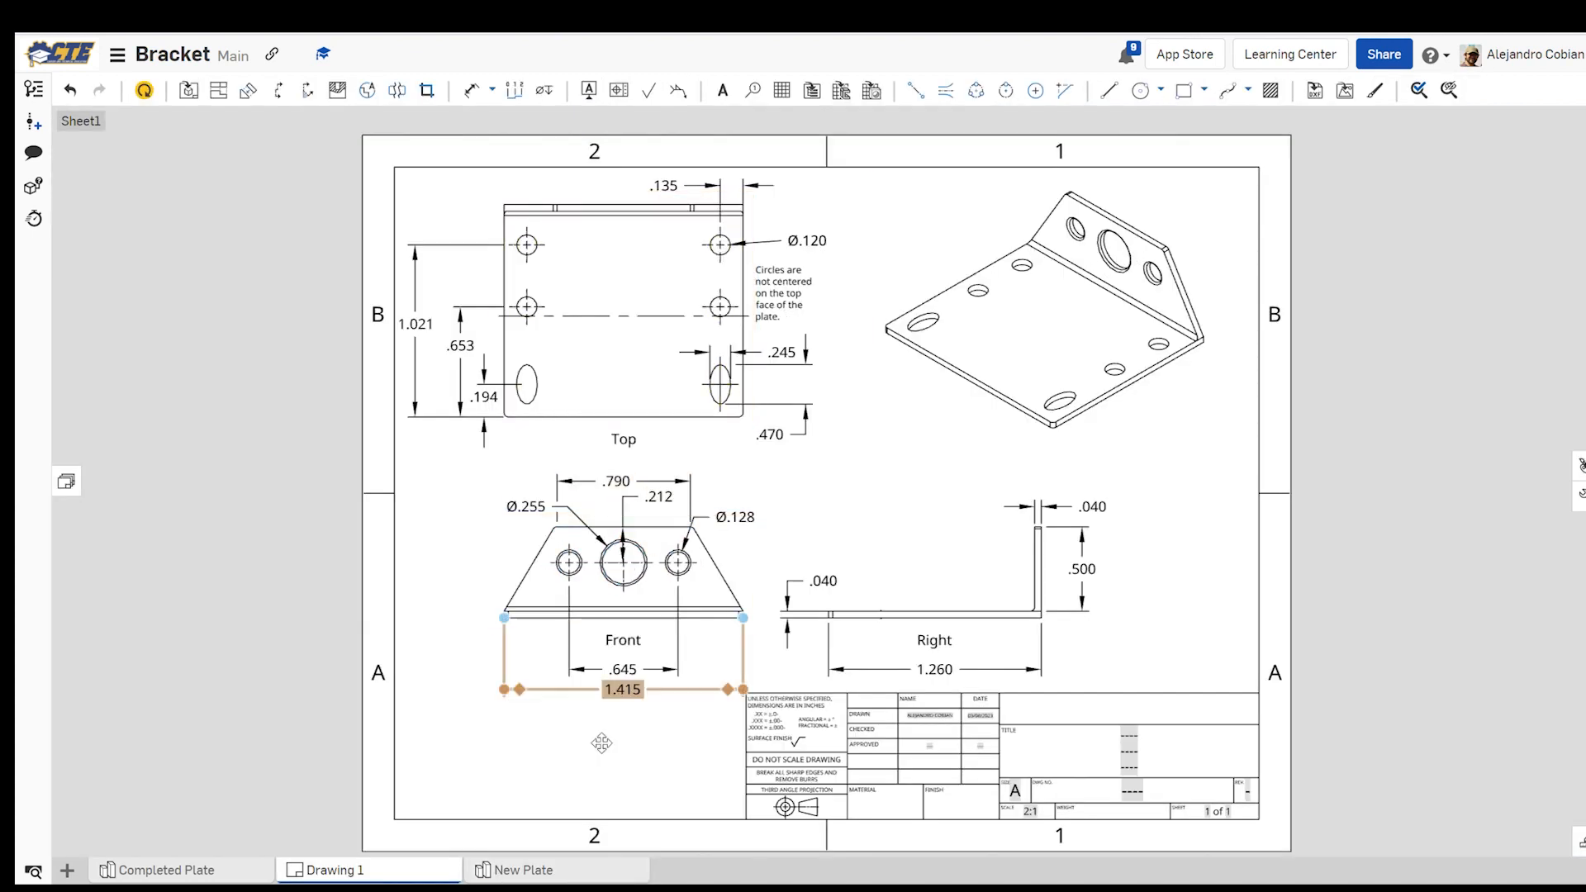
Return to the New Plate part studio and start a sketch on the upright flange's front face
{"action": "left_click", "coordinate": [550, 875]}
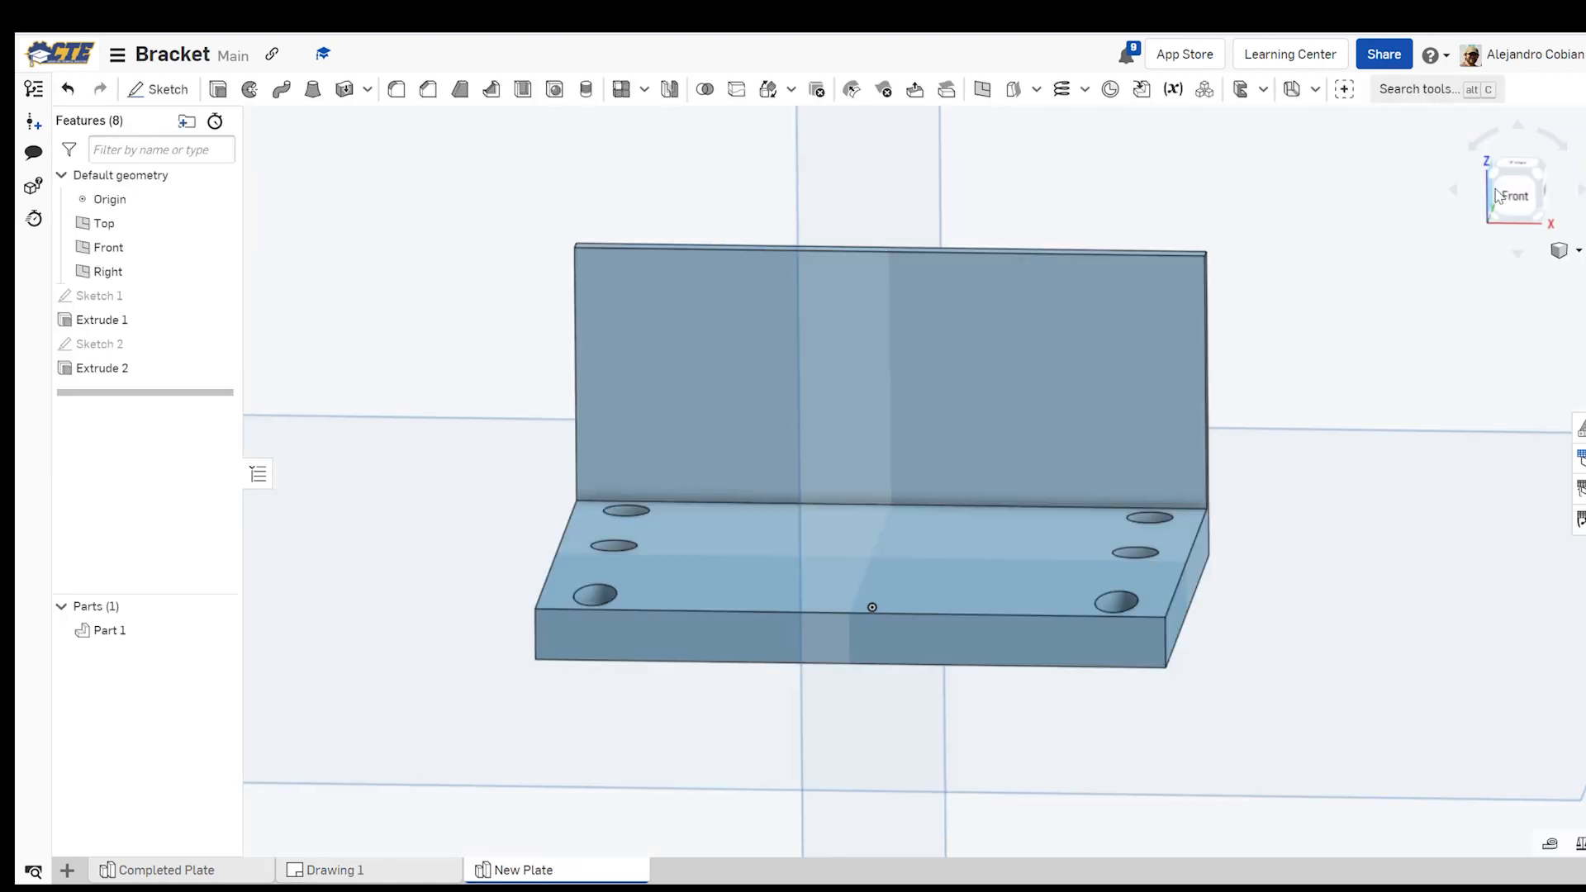
{"action": "left_click", "coordinate": [1498, 195]}
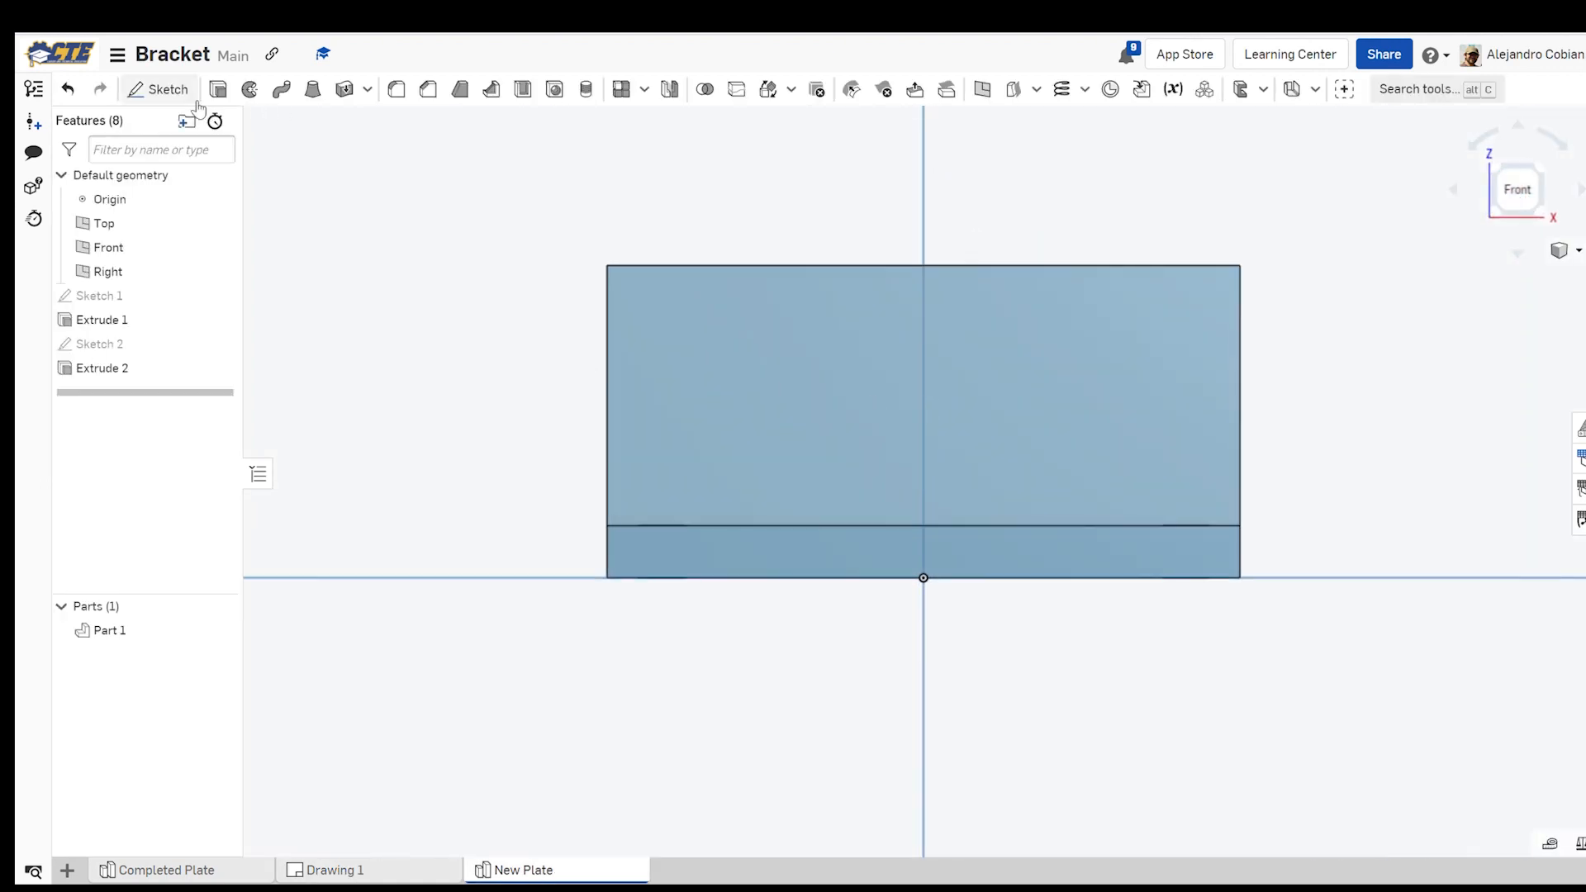
{"action": "left_click", "coordinate": [159, 89]}
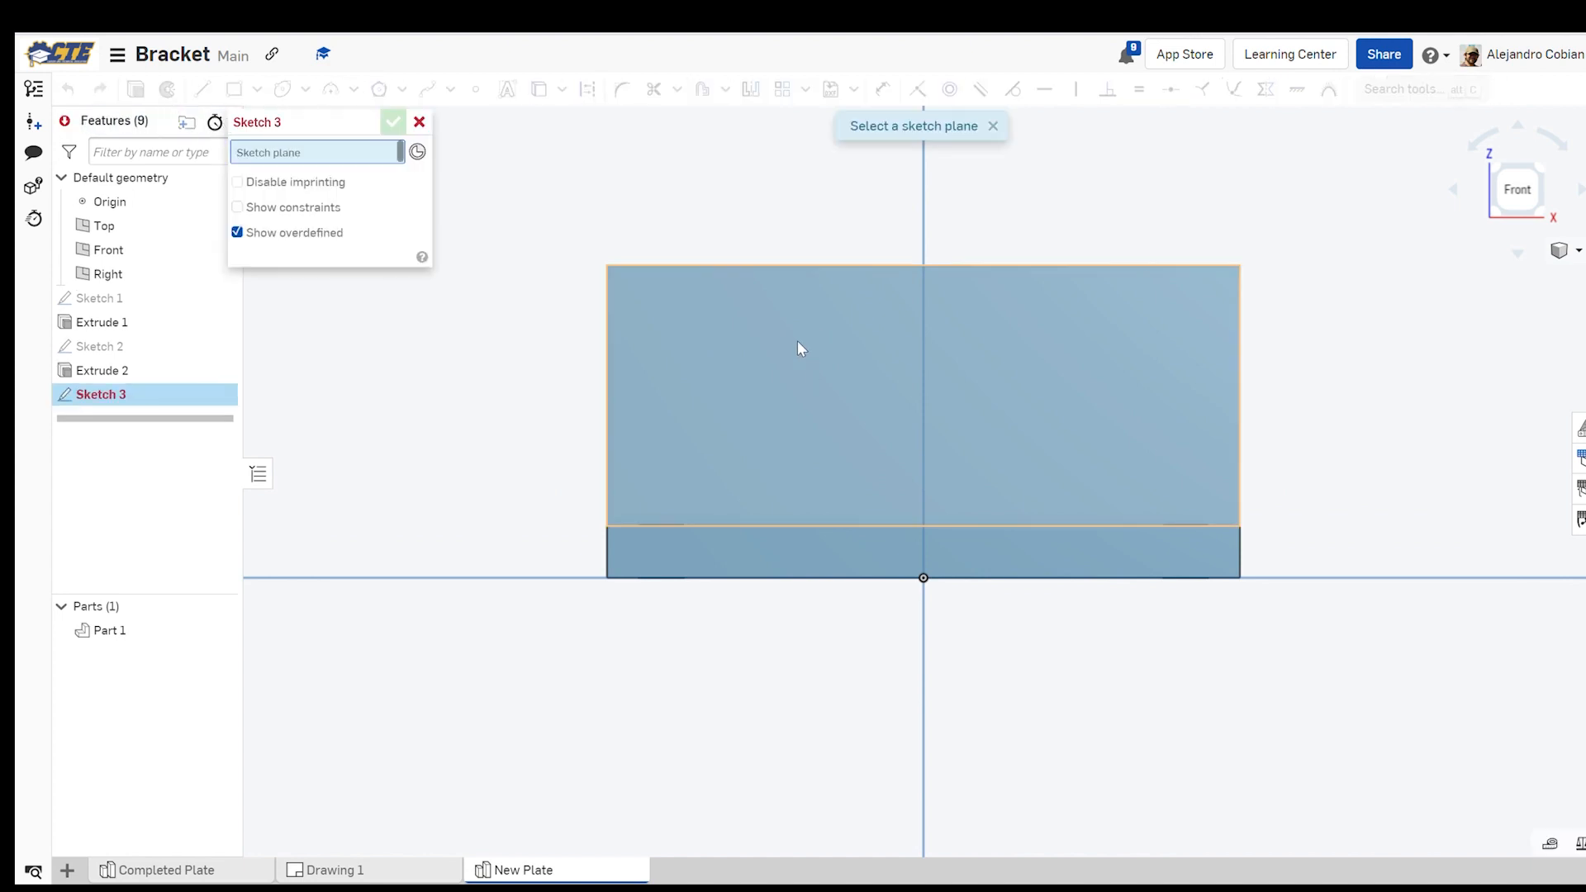
{"action": "left_click", "coordinate": [912, 364]}
Draw a center point circle about 0.397 in across, vertically above the origin, and a level one about 0.121 in across to its right
{"action": "left_click", "coordinate": [305, 89]}
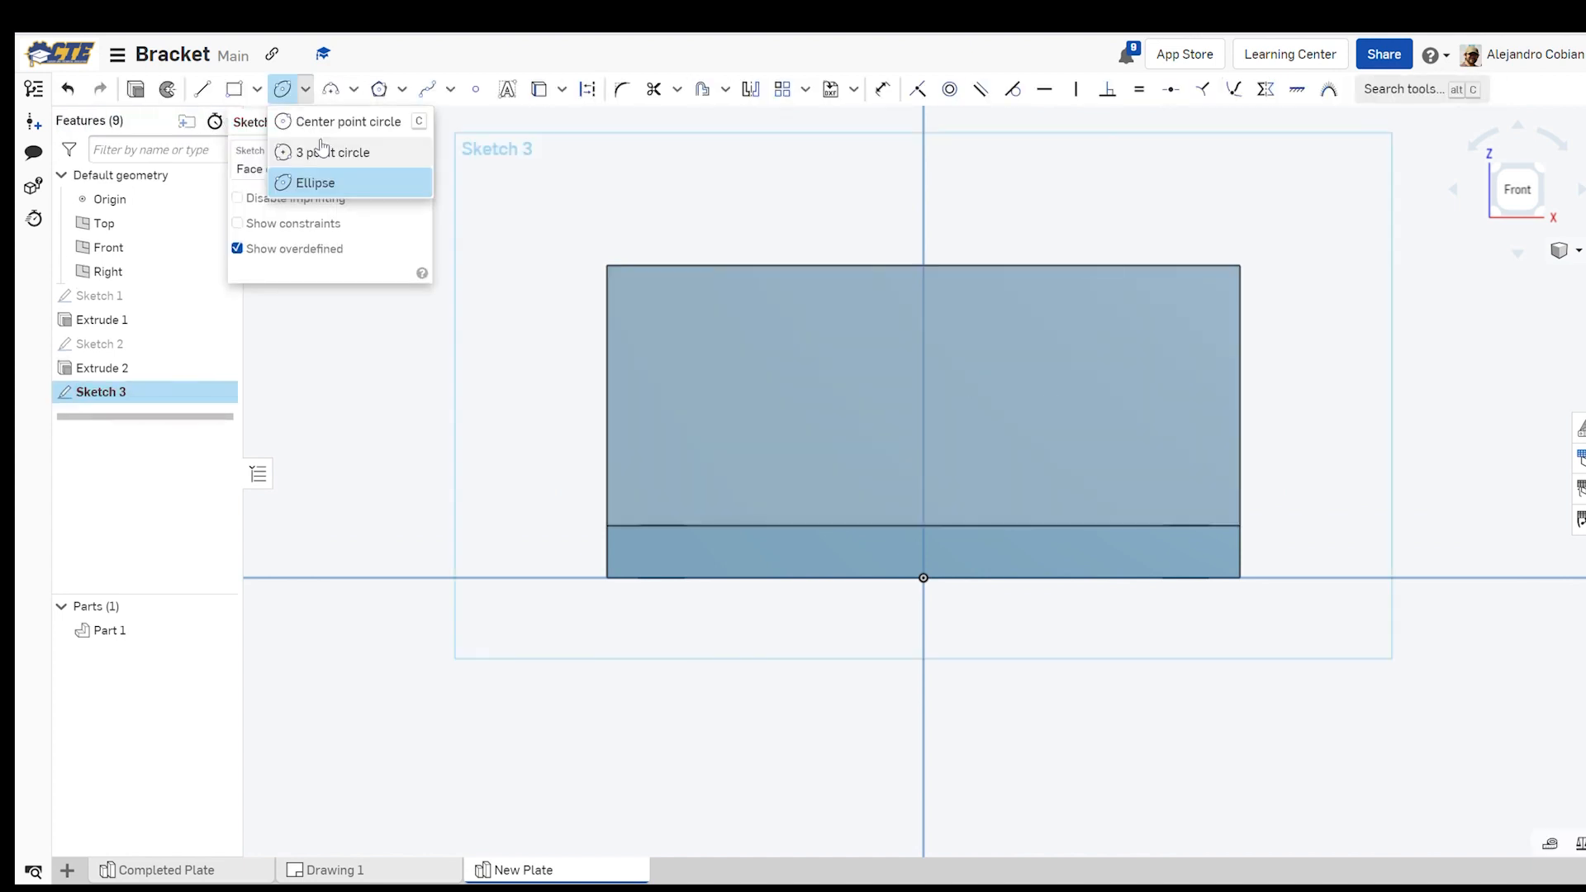
{"action": "left_click", "coordinate": [366, 124]}
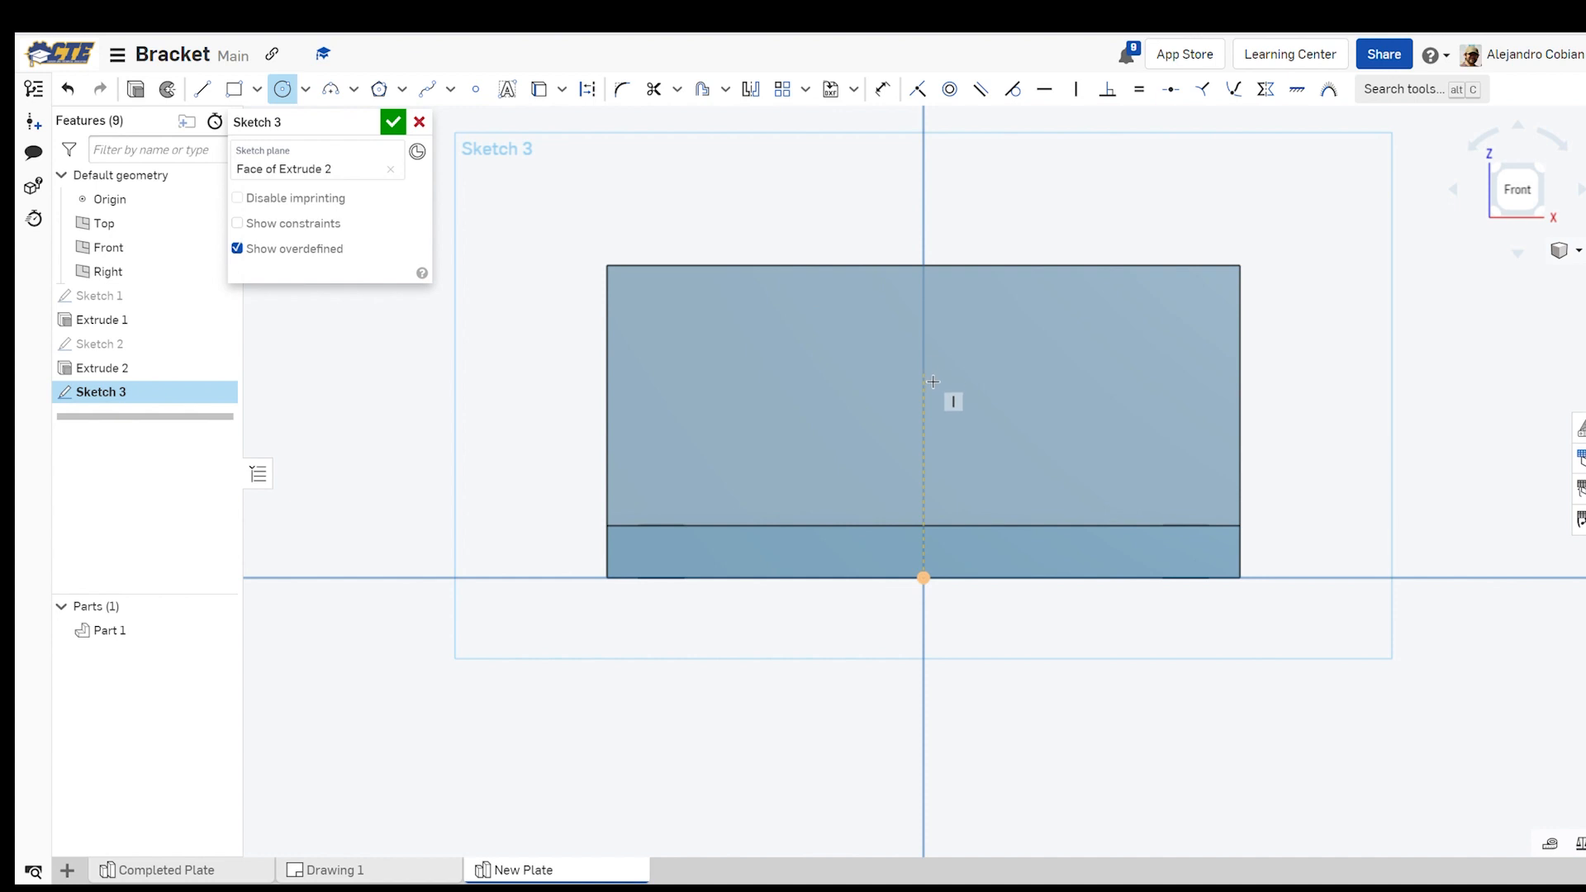
{"action": "left_click", "coordinate": [925, 391]}
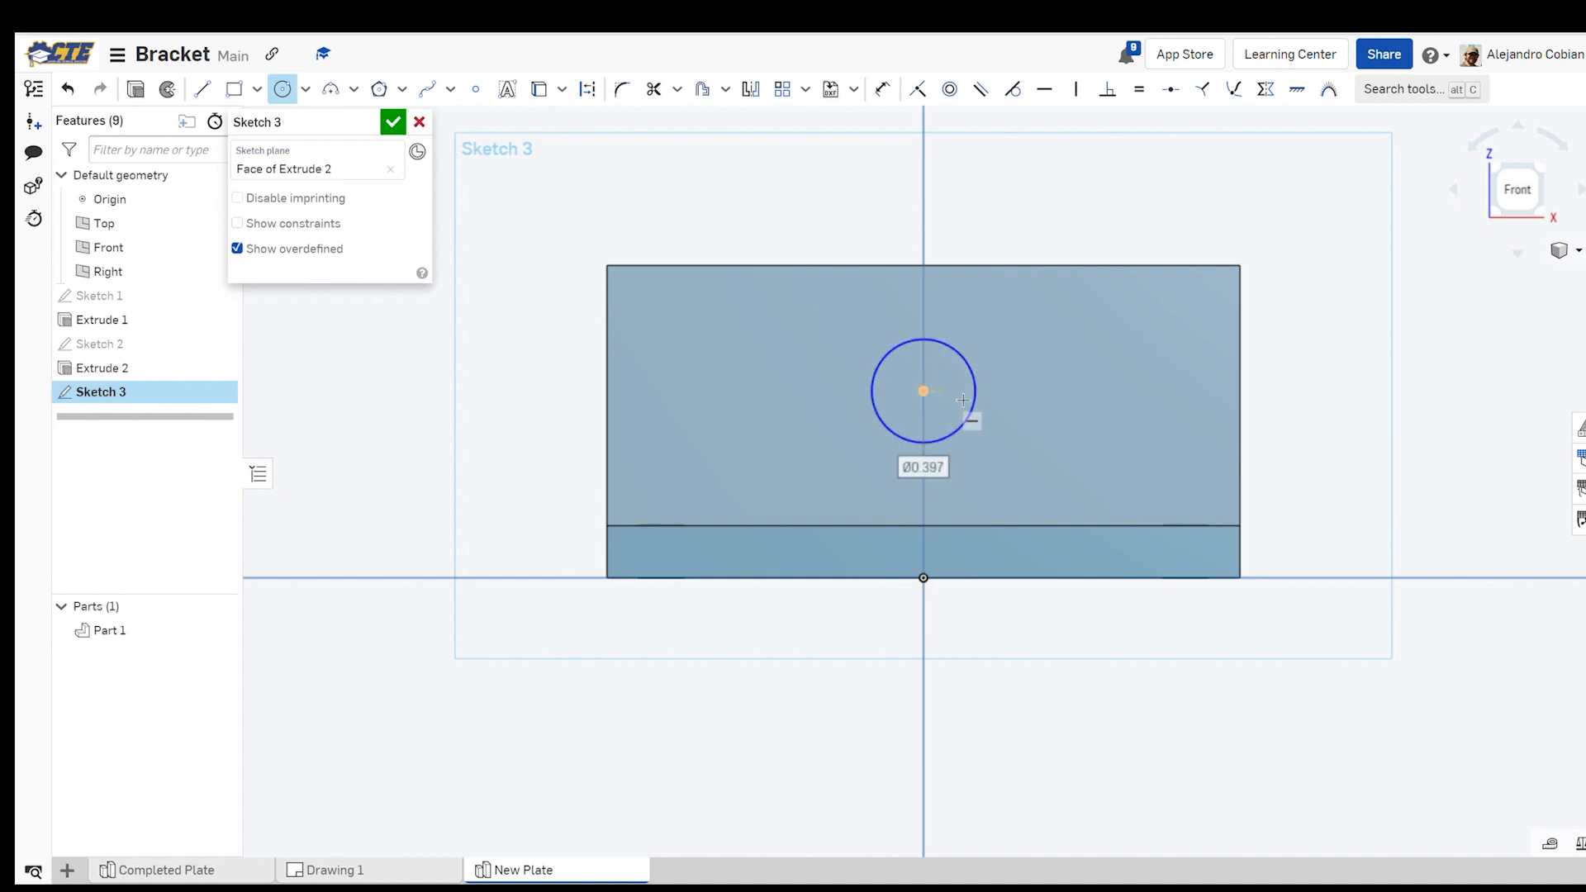
{"action": "left_click", "coordinate": [1064, 391]}
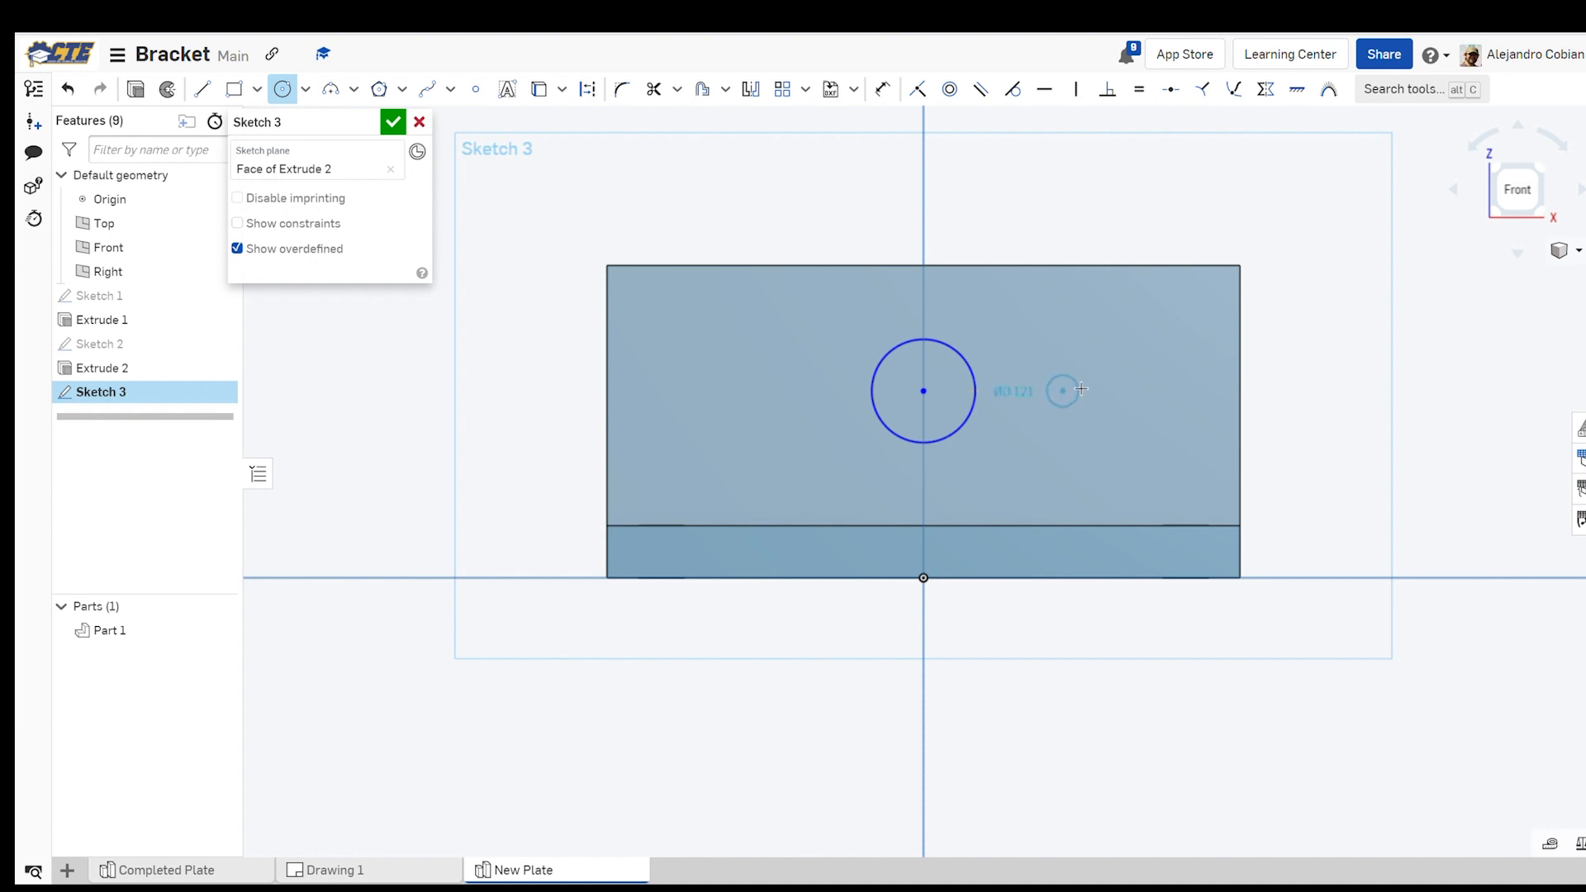
{"action": "left_click", "coordinate": [1081, 389]}
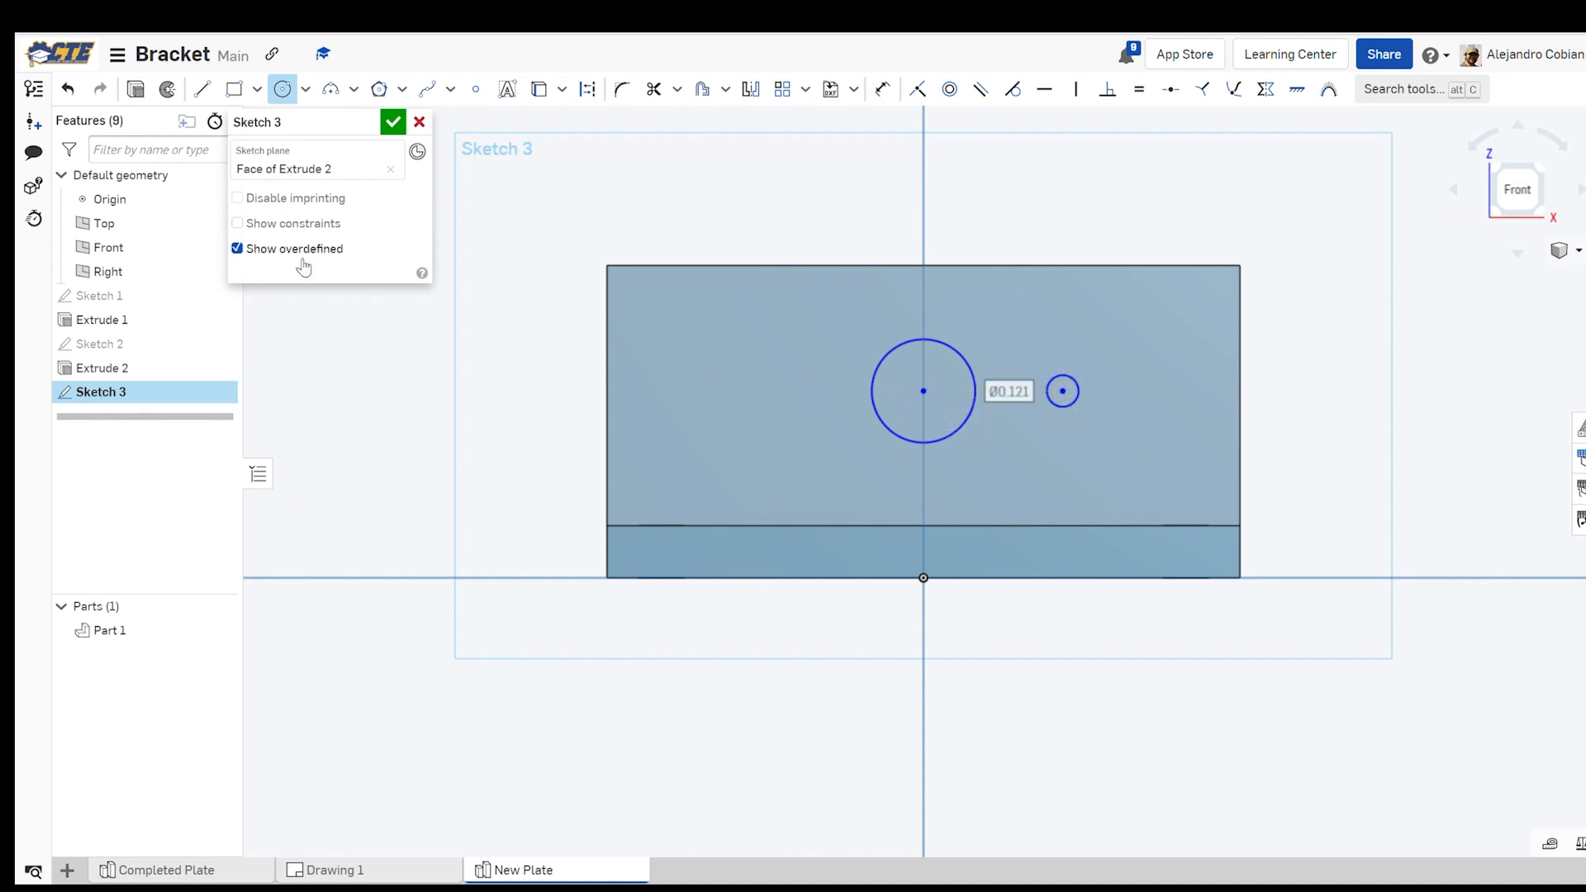
Show the sketch constraints and draw a small circle left of the large circle, horizontally aligned with its center
{"action": "key", "text": "shift+c"}
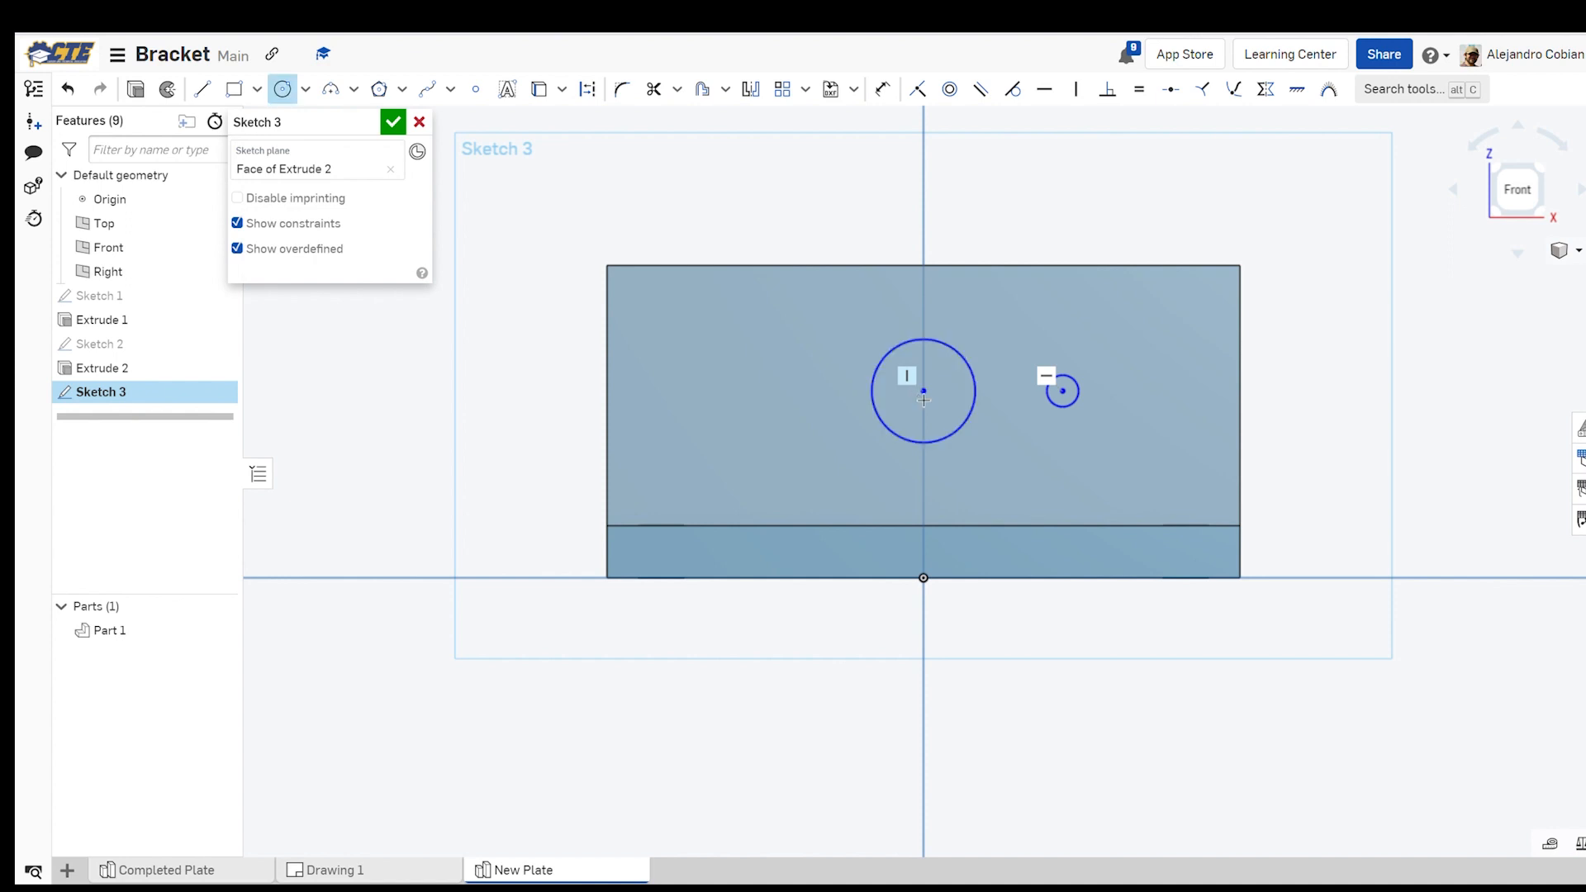
{"action": "left_click", "coordinate": [764, 392]}
{"action": "left_click", "coordinate": [789, 389]}
{"action": "key", "text": "Escape"}
Make the two small outer circles equal in size and symmetric about the Right plane
{"action": "left_click", "coordinate": [789, 385]}
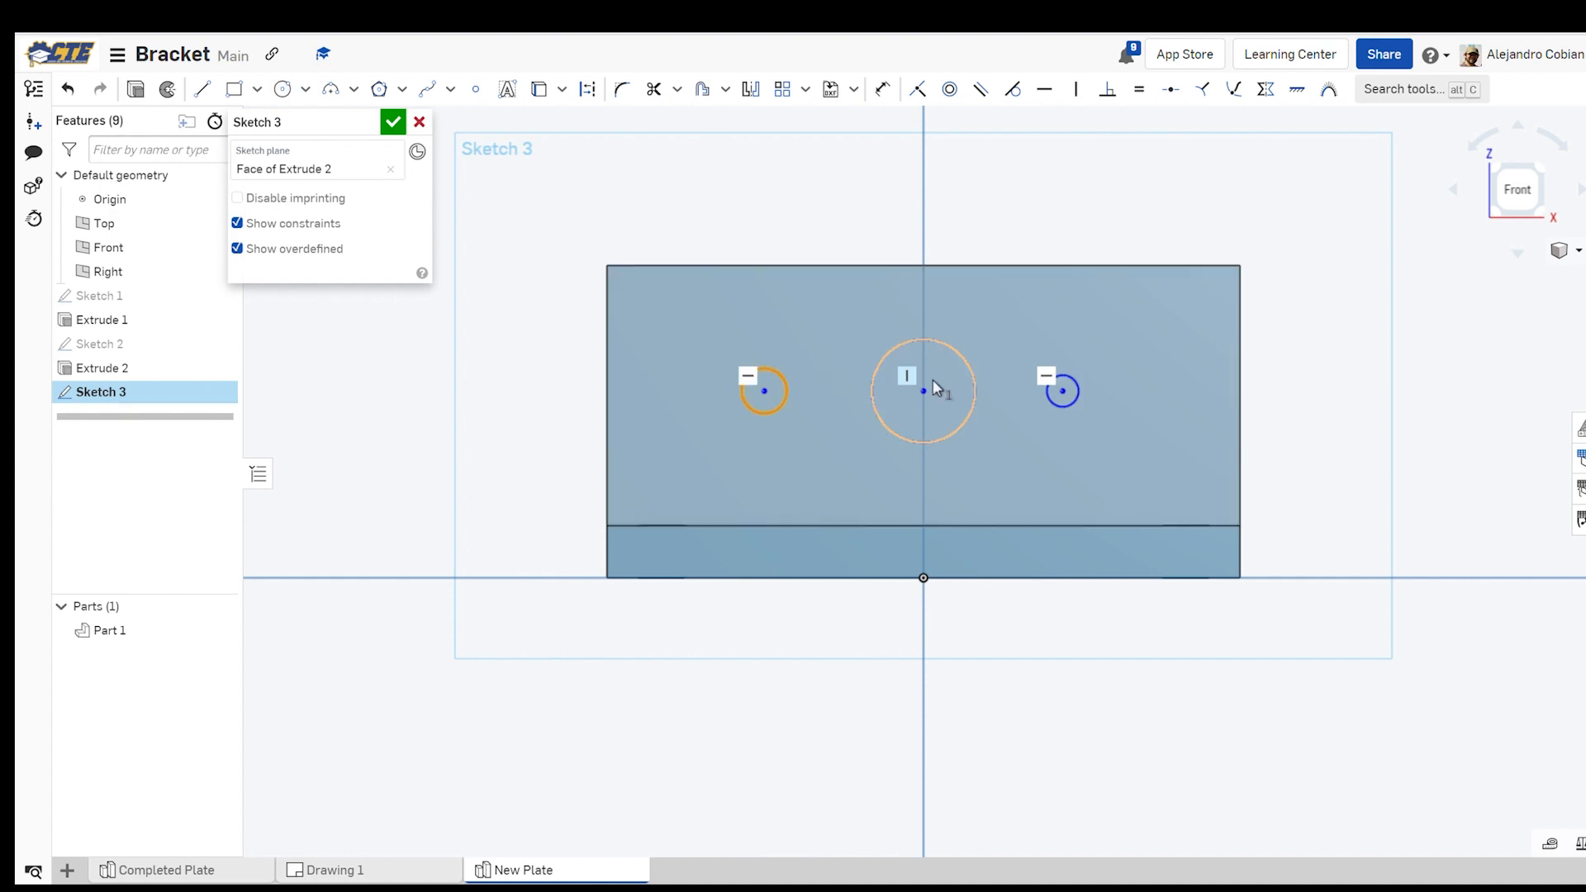
{"action": "left_click", "coordinate": [1046, 393]}
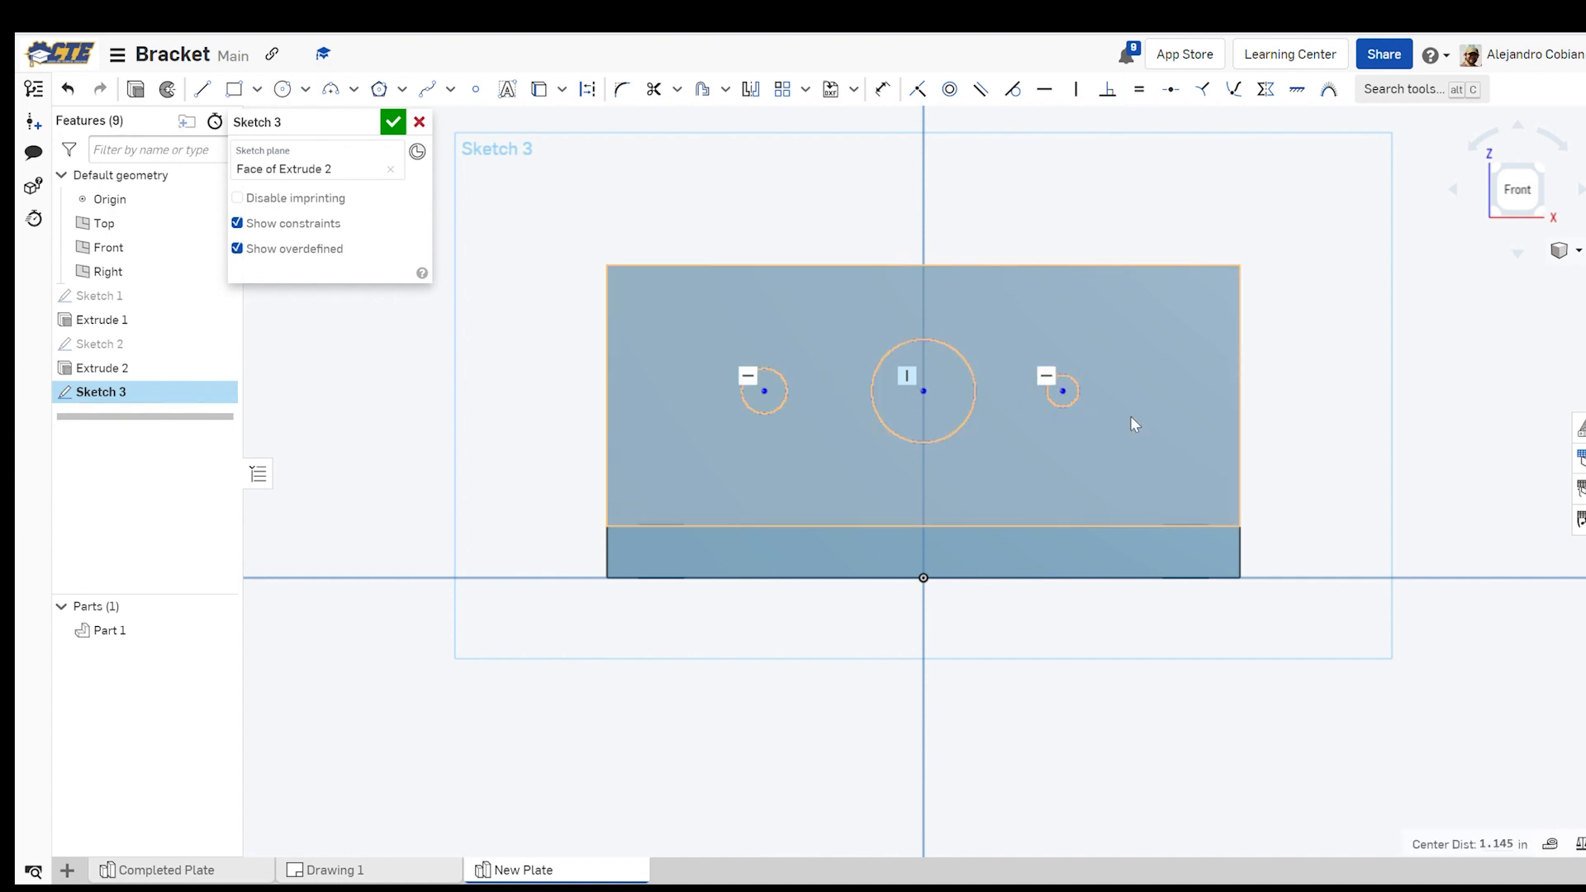
{"action": "key", "text": "e"}
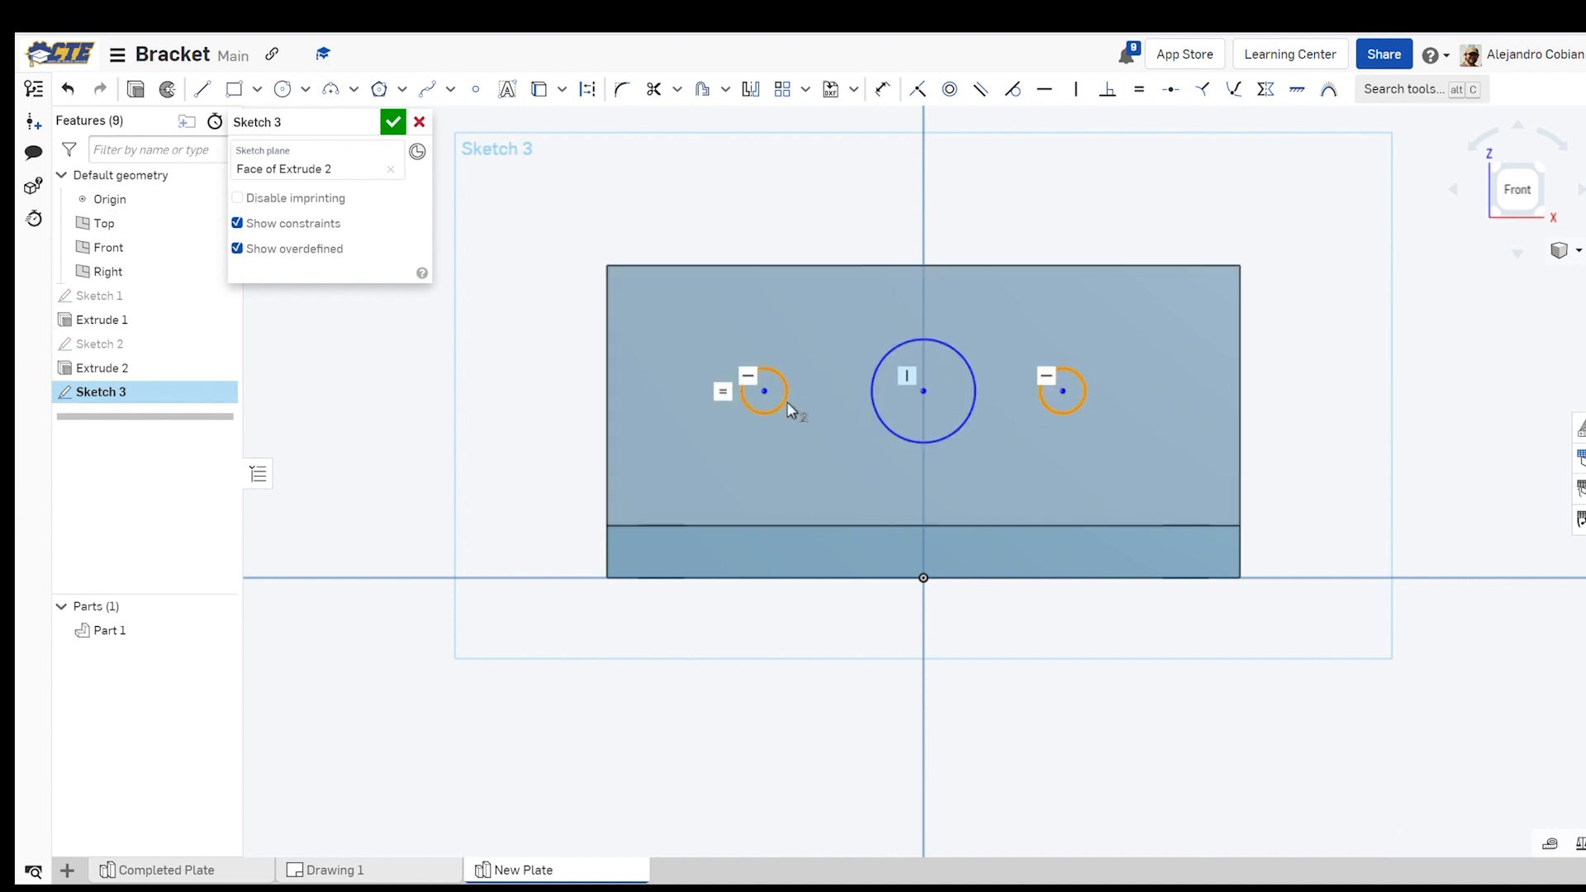
{"action": "left_click", "coordinate": [1265, 88]}
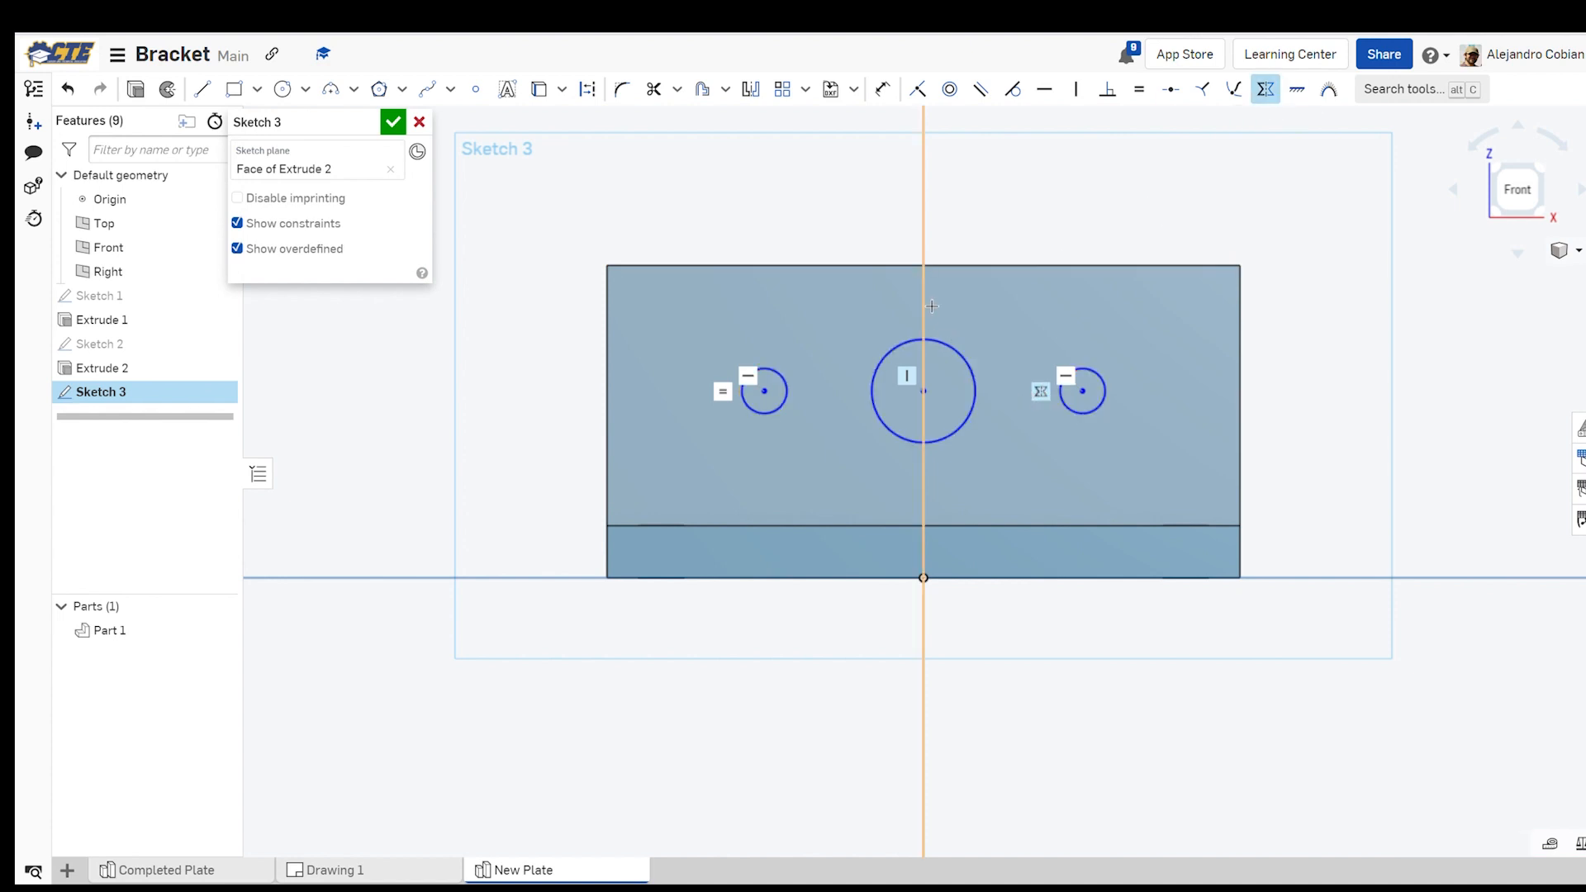
{"action": "key", "text": "Escape"}
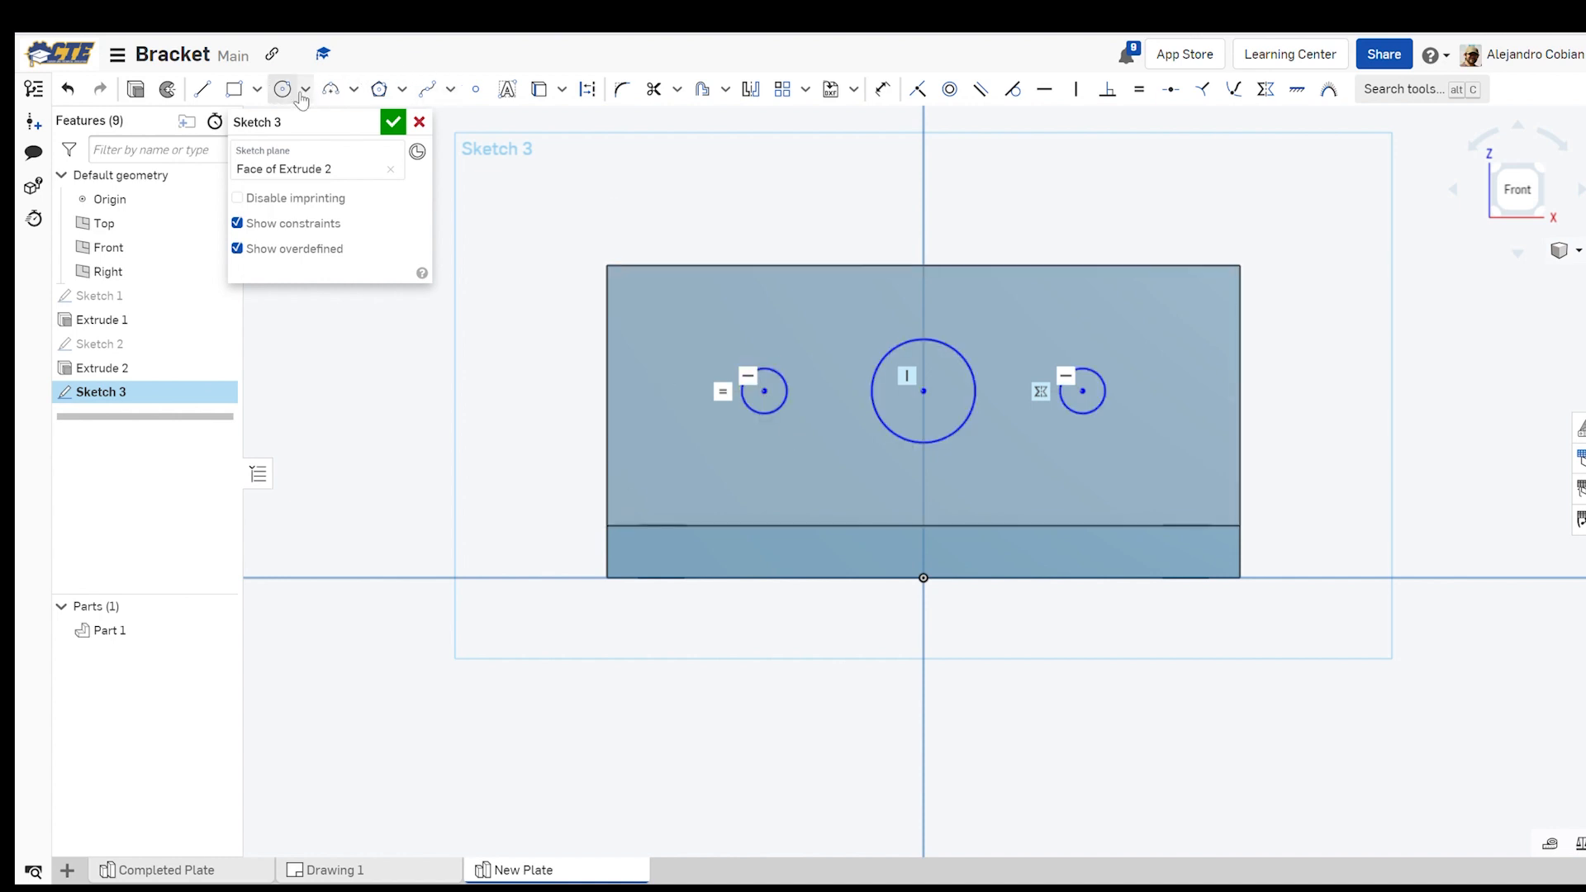
Draw two inward-slanting lines, about 1.14 in and 1.12 in long, from the flange's lower left and right corners to its top edge
{"action": "left_click", "coordinate": [202, 88]}
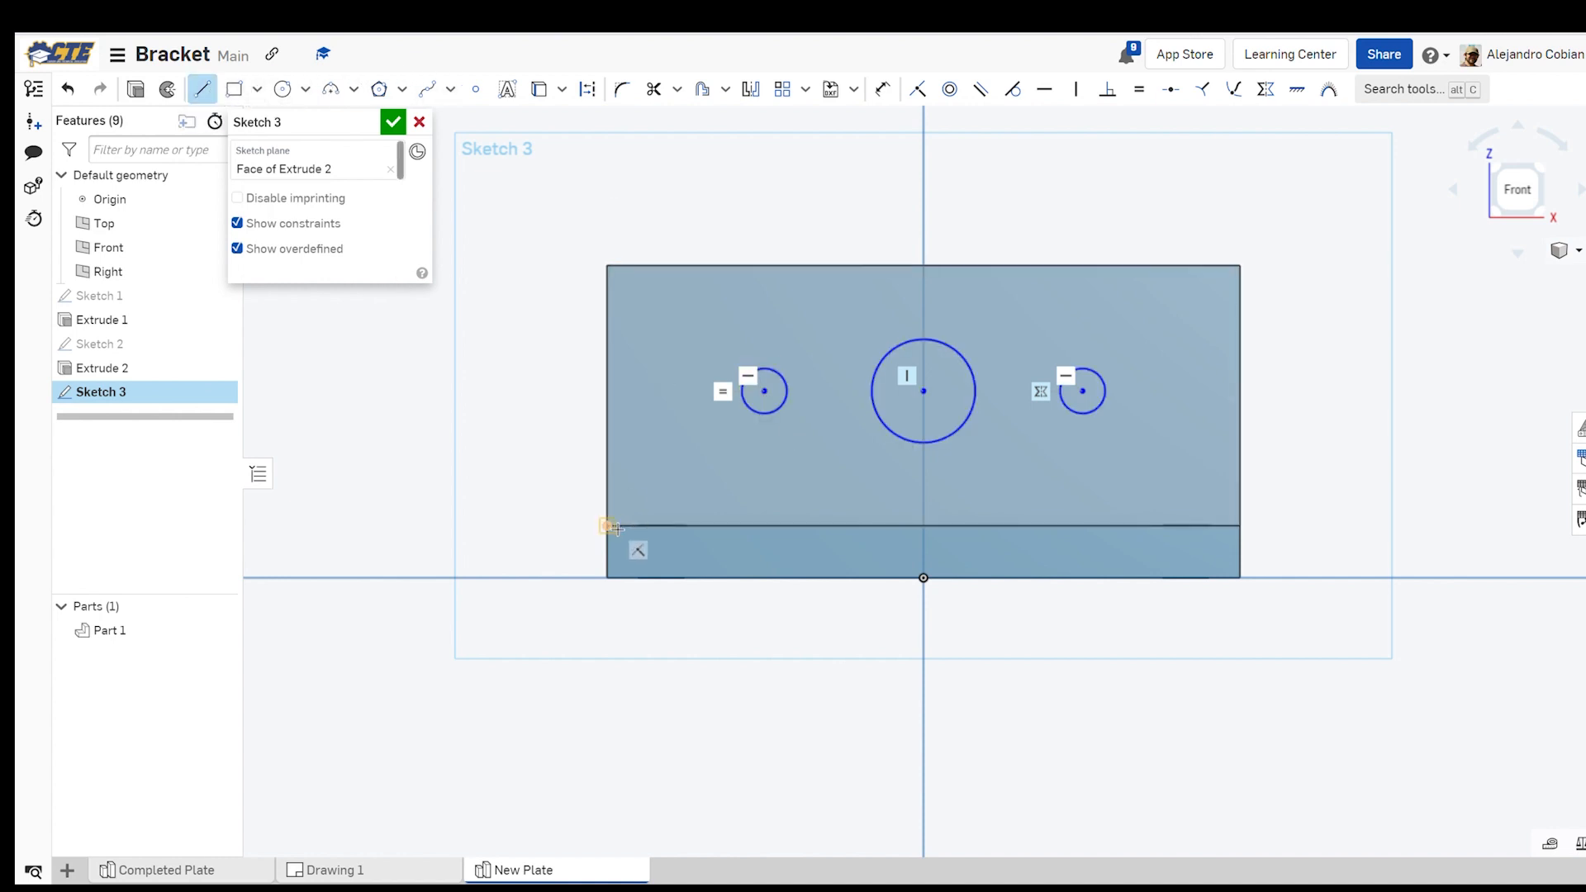
{"action": "left_click", "coordinate": [610, 527]}
{"action": "left_click", "coordinate": [751, 266]}
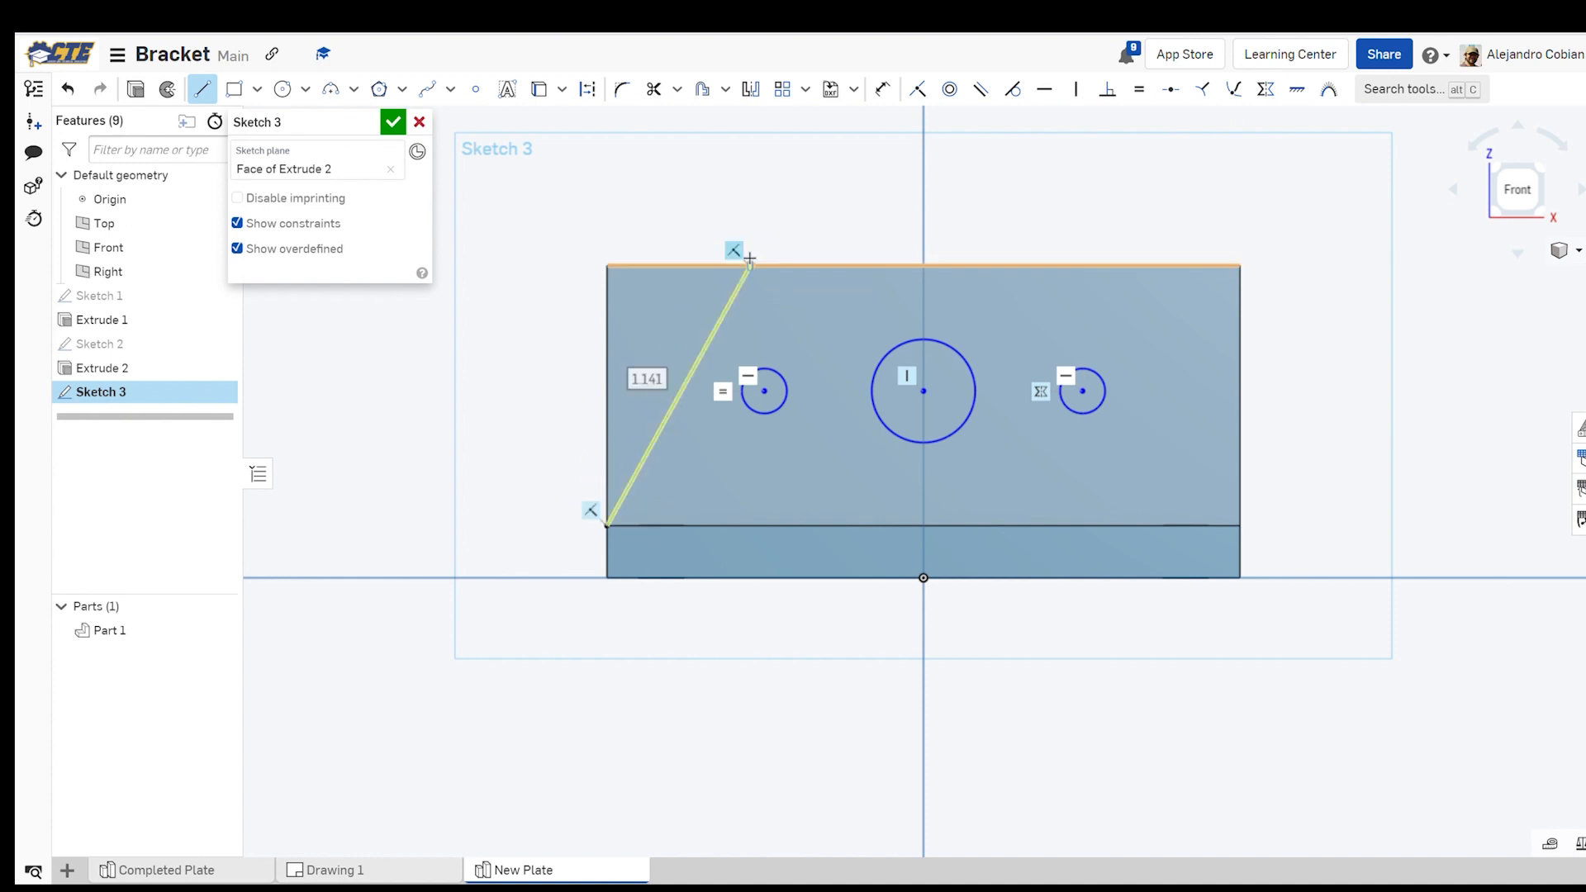
{"action": "key", "text": "Escape"}
{"action": "left_click", "coordinate": [210, 91]}
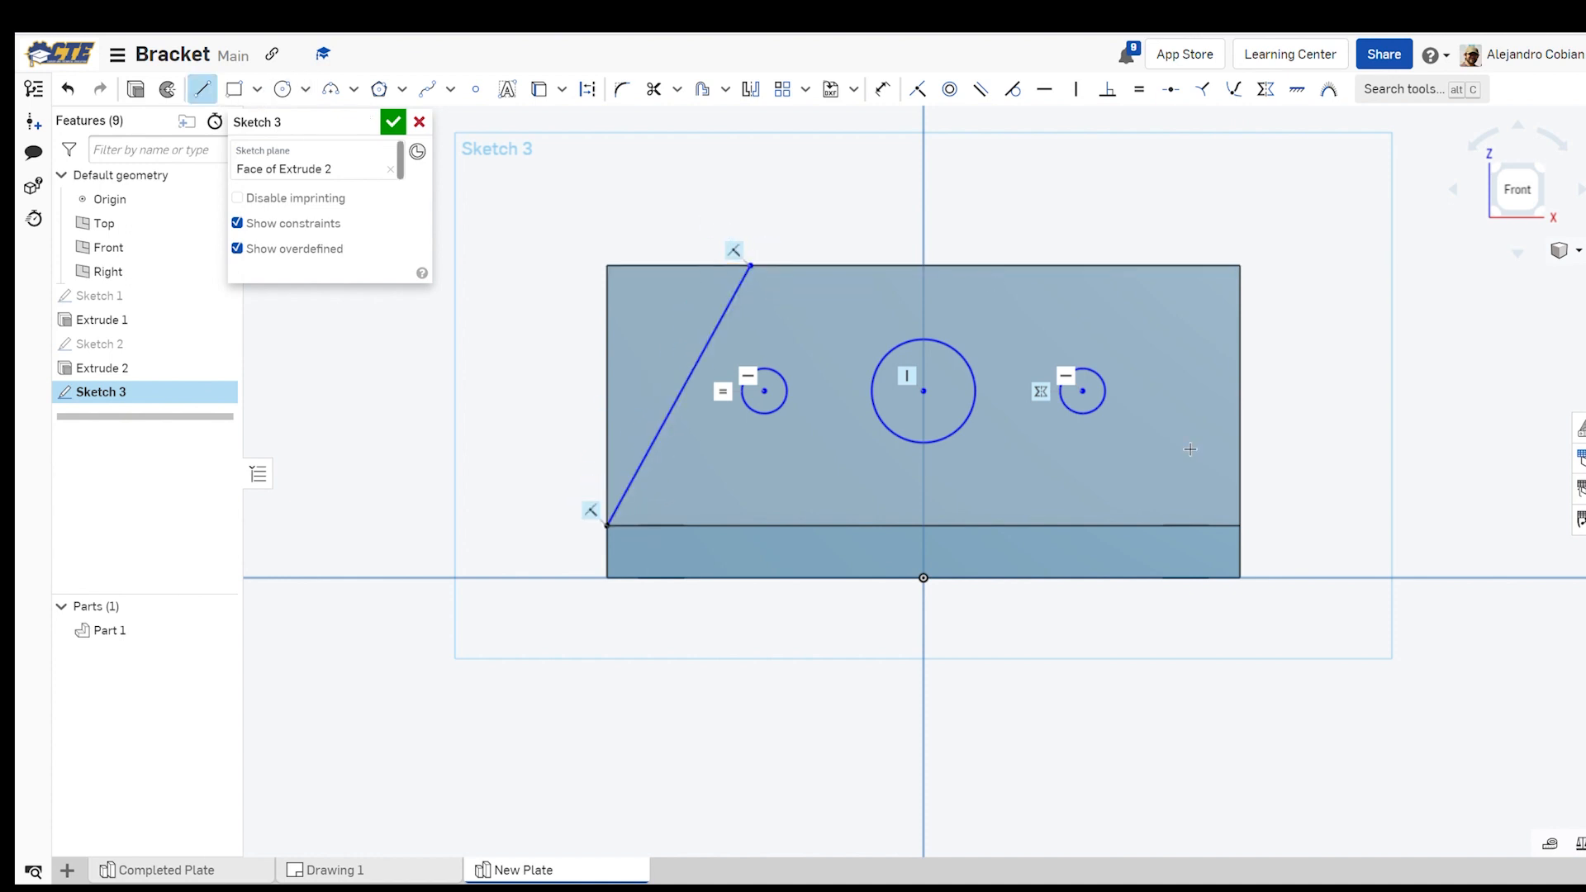
{"action": "left_click", "coordinate": [1242, 527]}
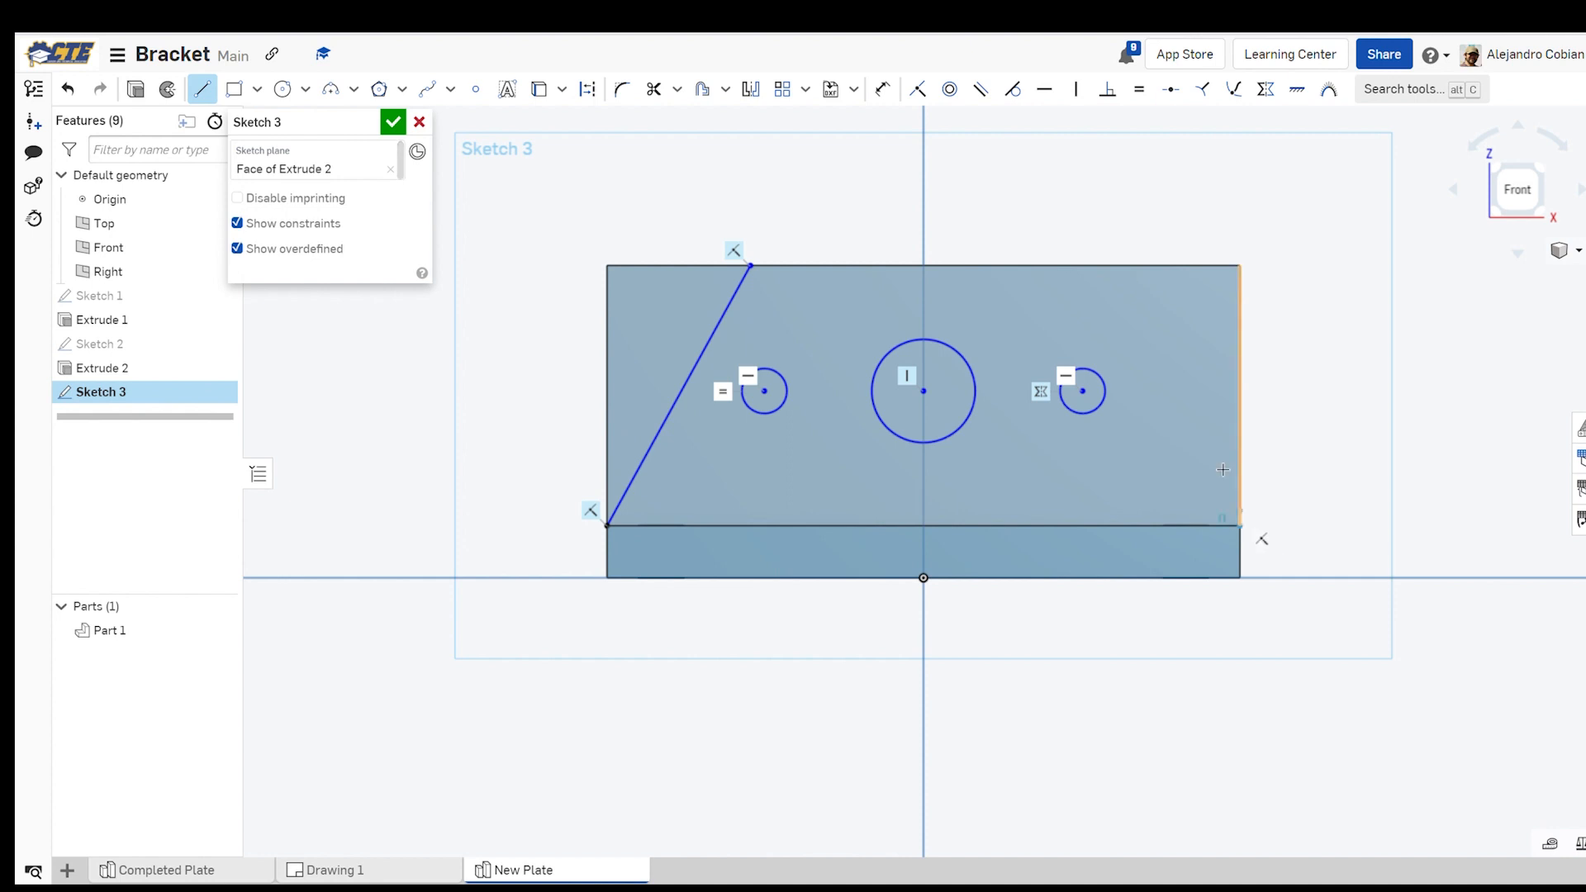
{"action": "left_click", "coordinate": [1112, 267]}
{"action": "key", "text": "Escape"}
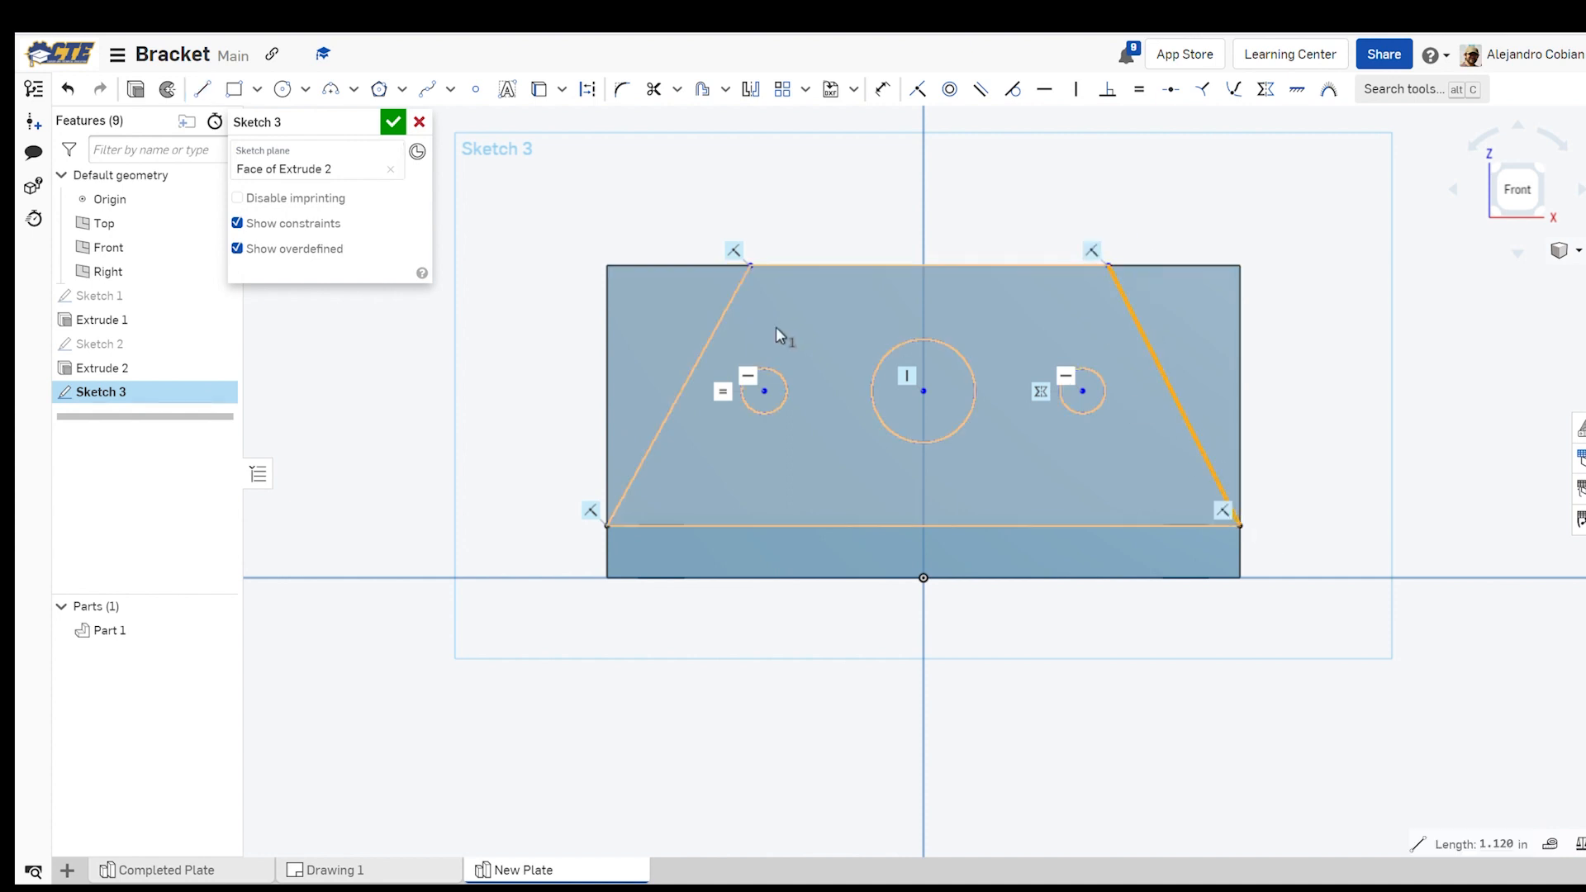
Make the two slanted lines symmetric about the Right plane and finish the sketch
{"action": "left_click", "coordinate": [724, 314]}
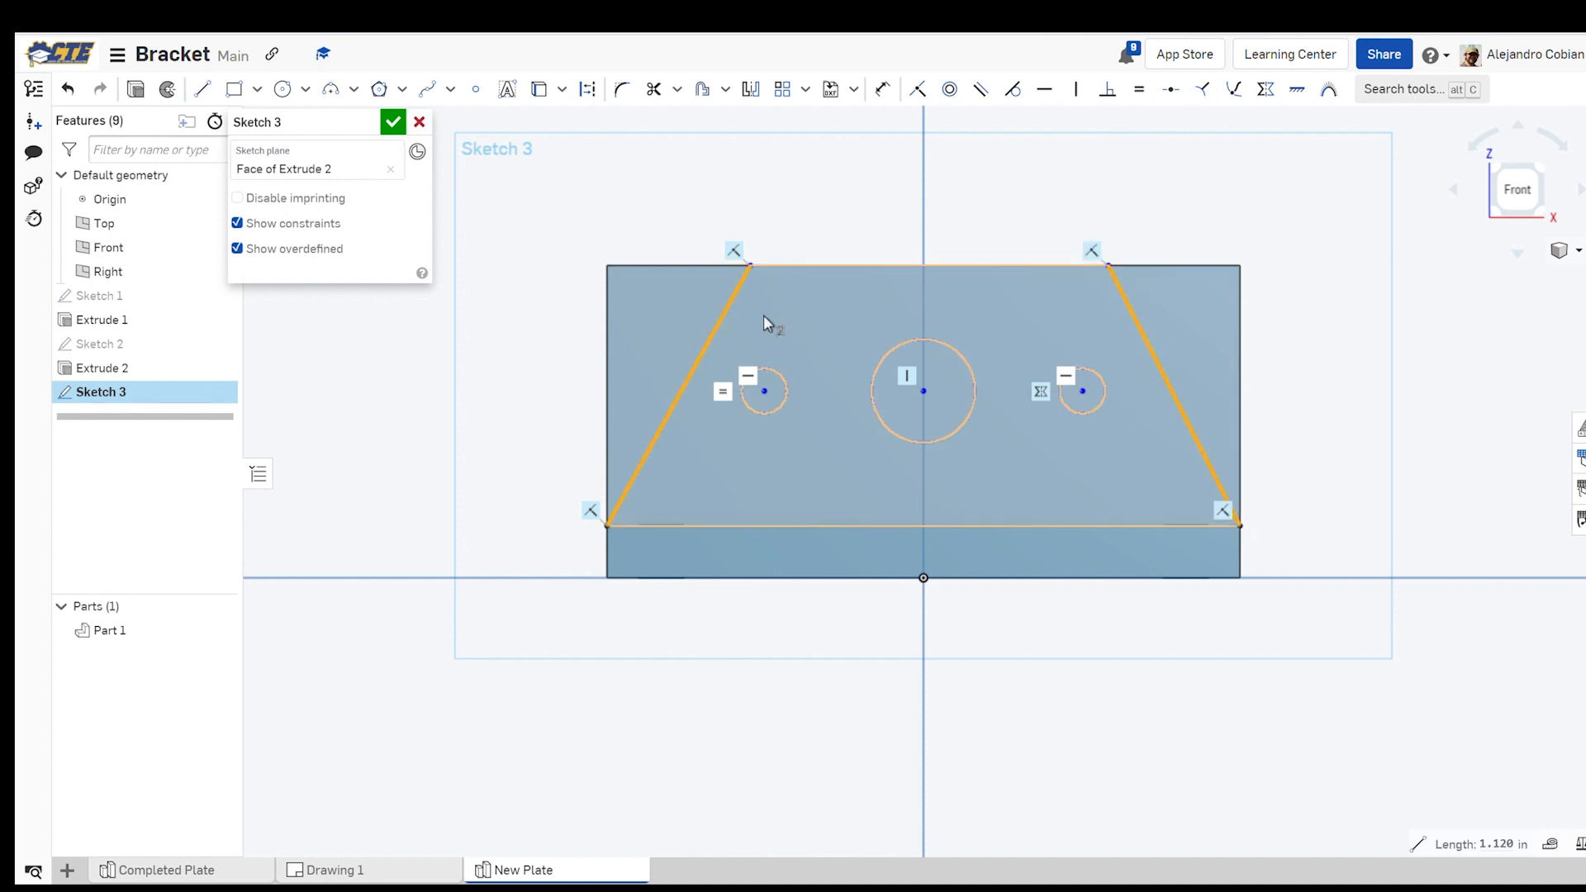
{"action": "left_click", "coordinate": [1269, 91]}
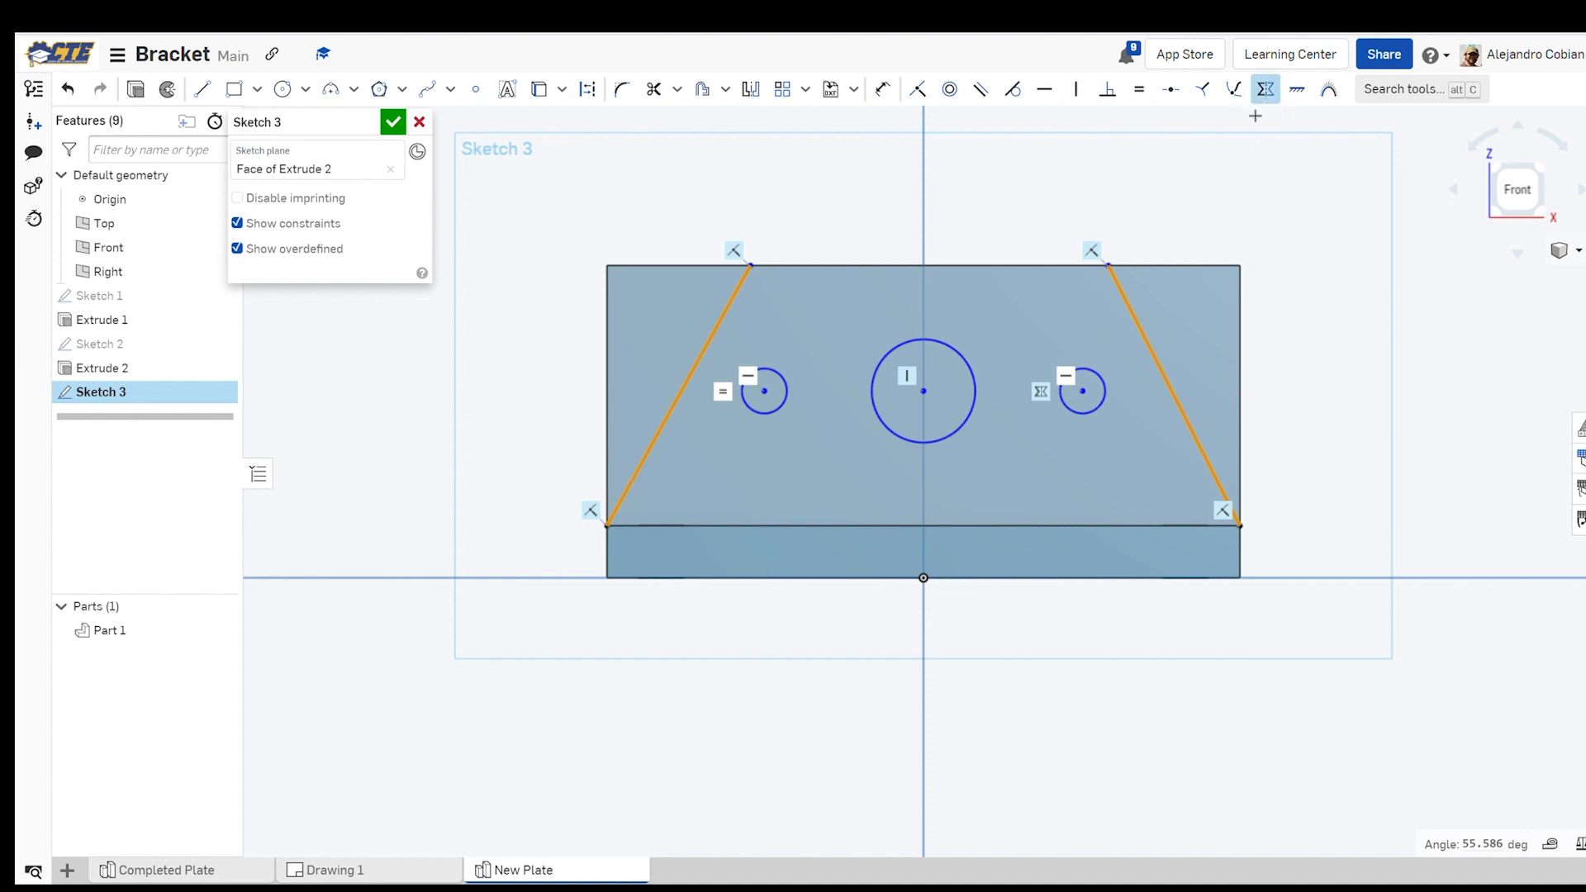
{"action": "left_click", "coordinate": [925, 189]}
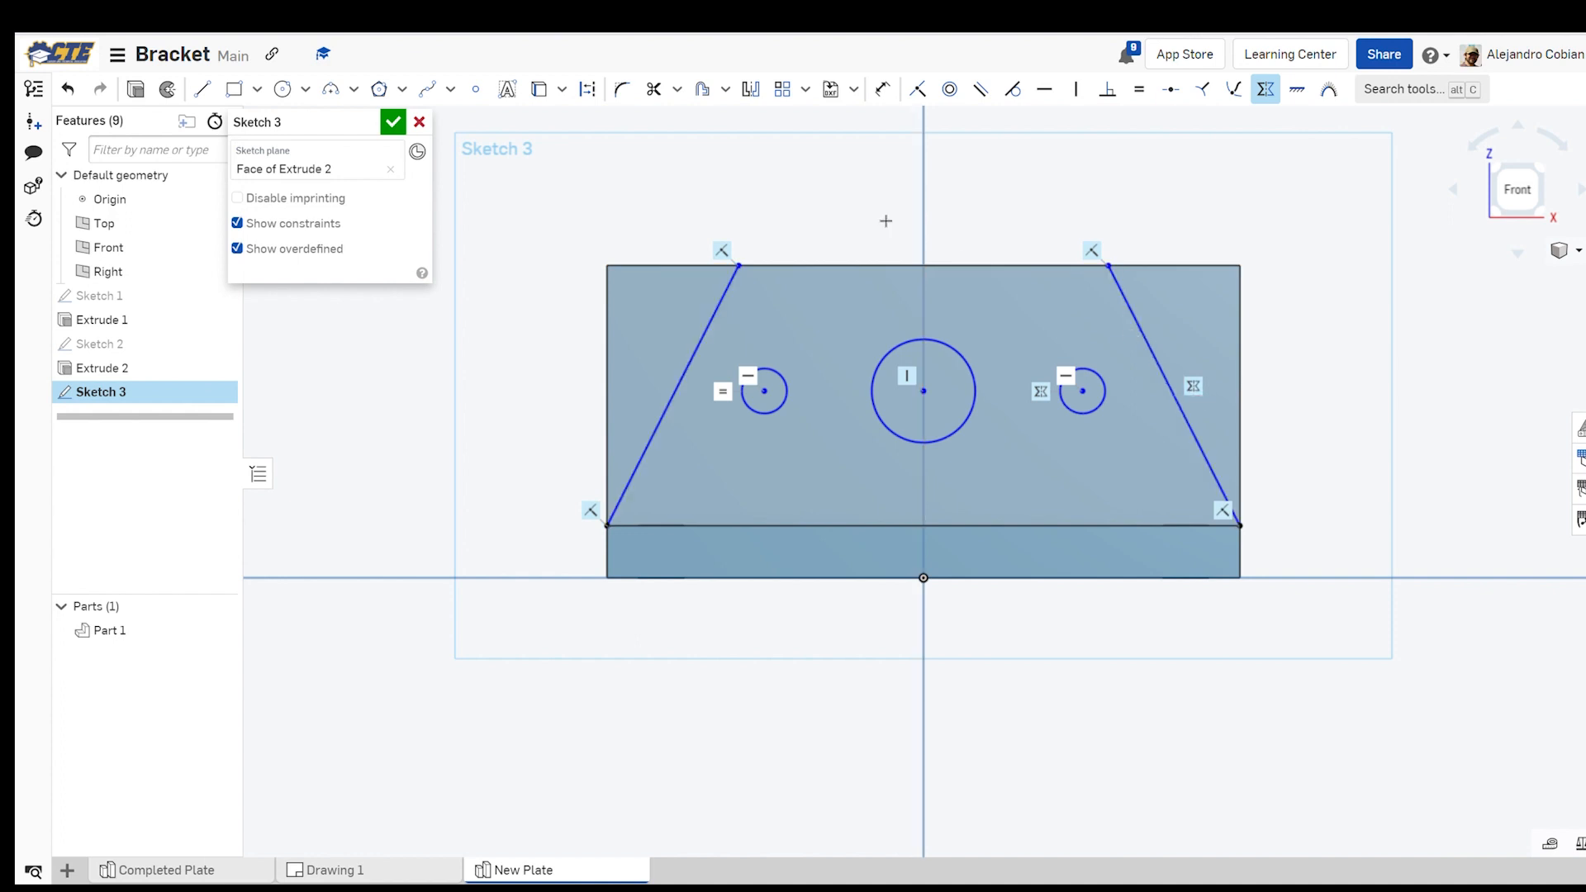
{"action": "left_click", "coordinate": [395, 124]}
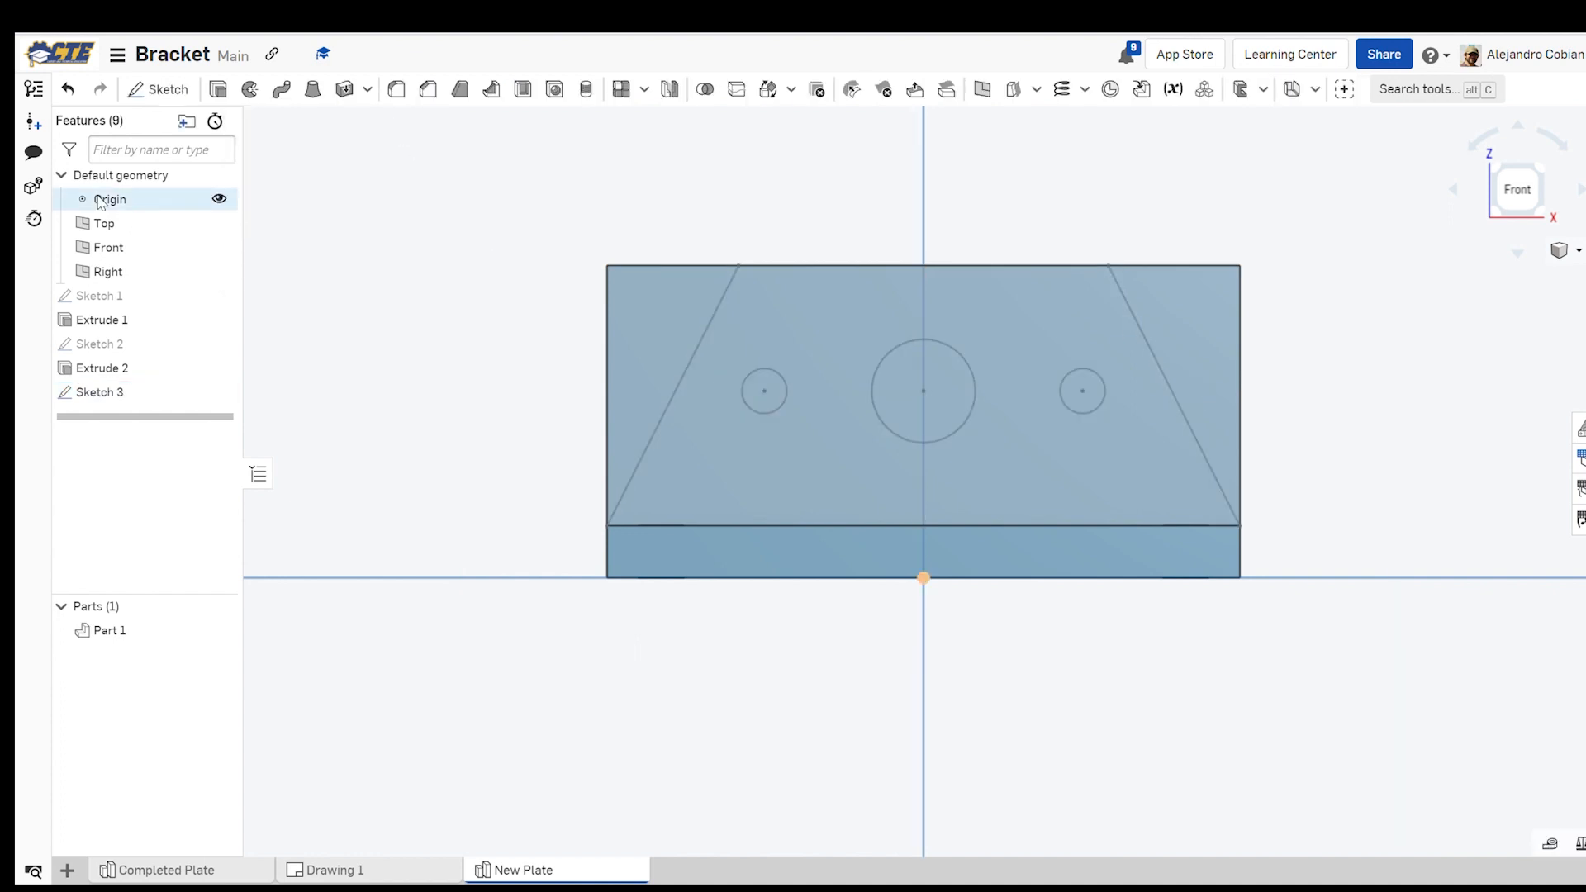
Cut the two outer triangular regions and the three circles of Sketch 3 through all of the flange with a Remove extrude
{"action": "right_click_drag", "start_coordinate": [406, 221], "coordinate": [401, 233]}
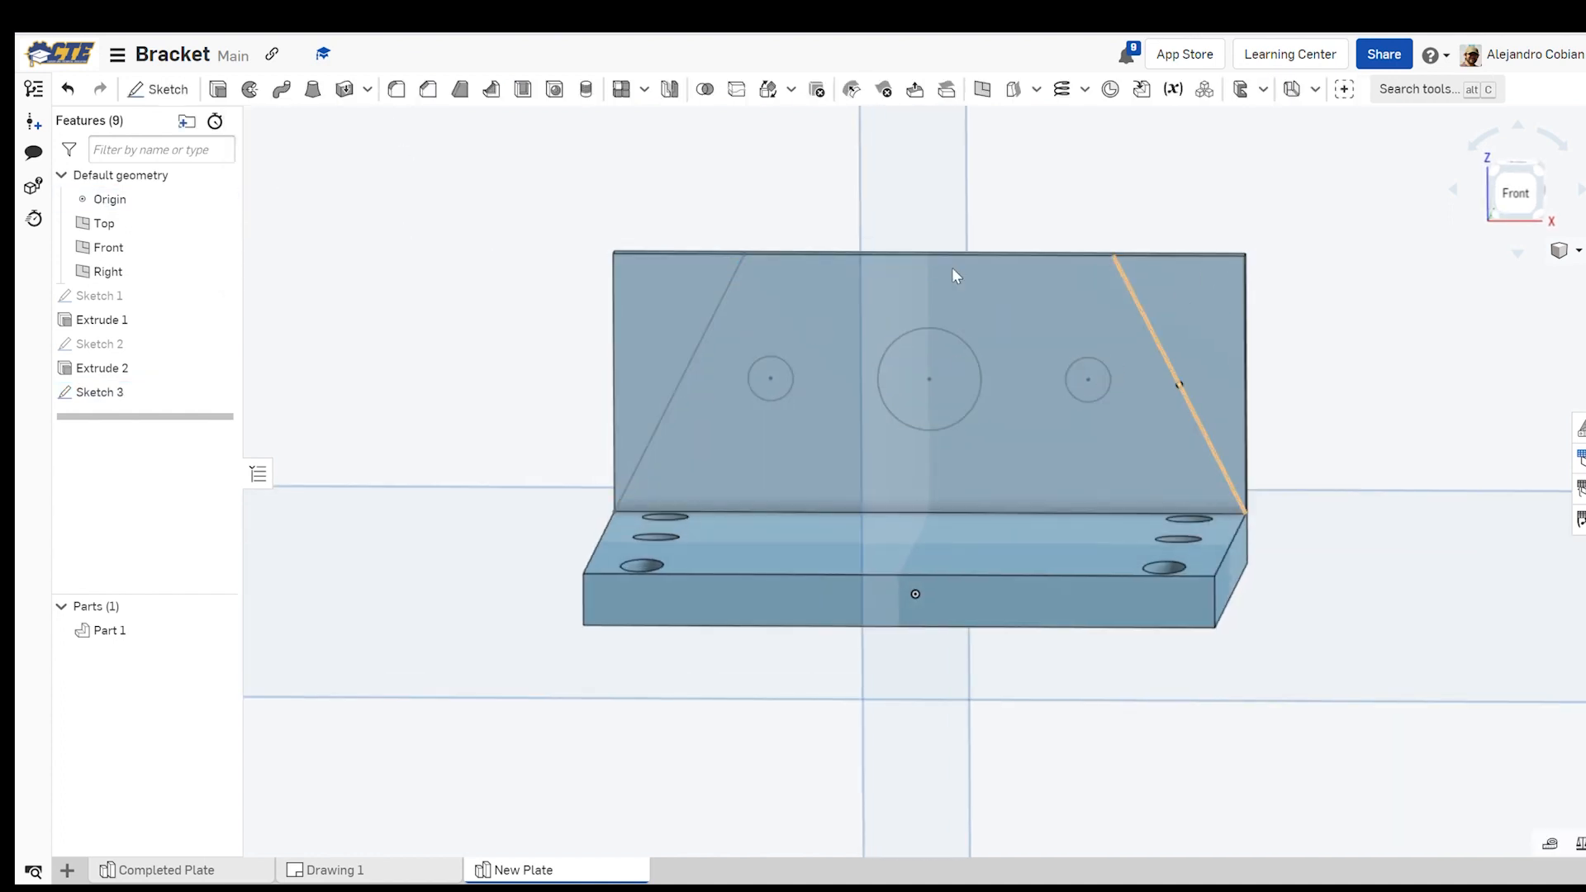
{"action": "left_click", "coordinate": [219, 90]}
{"action": "left_click", "coordinate": [338, 174]}
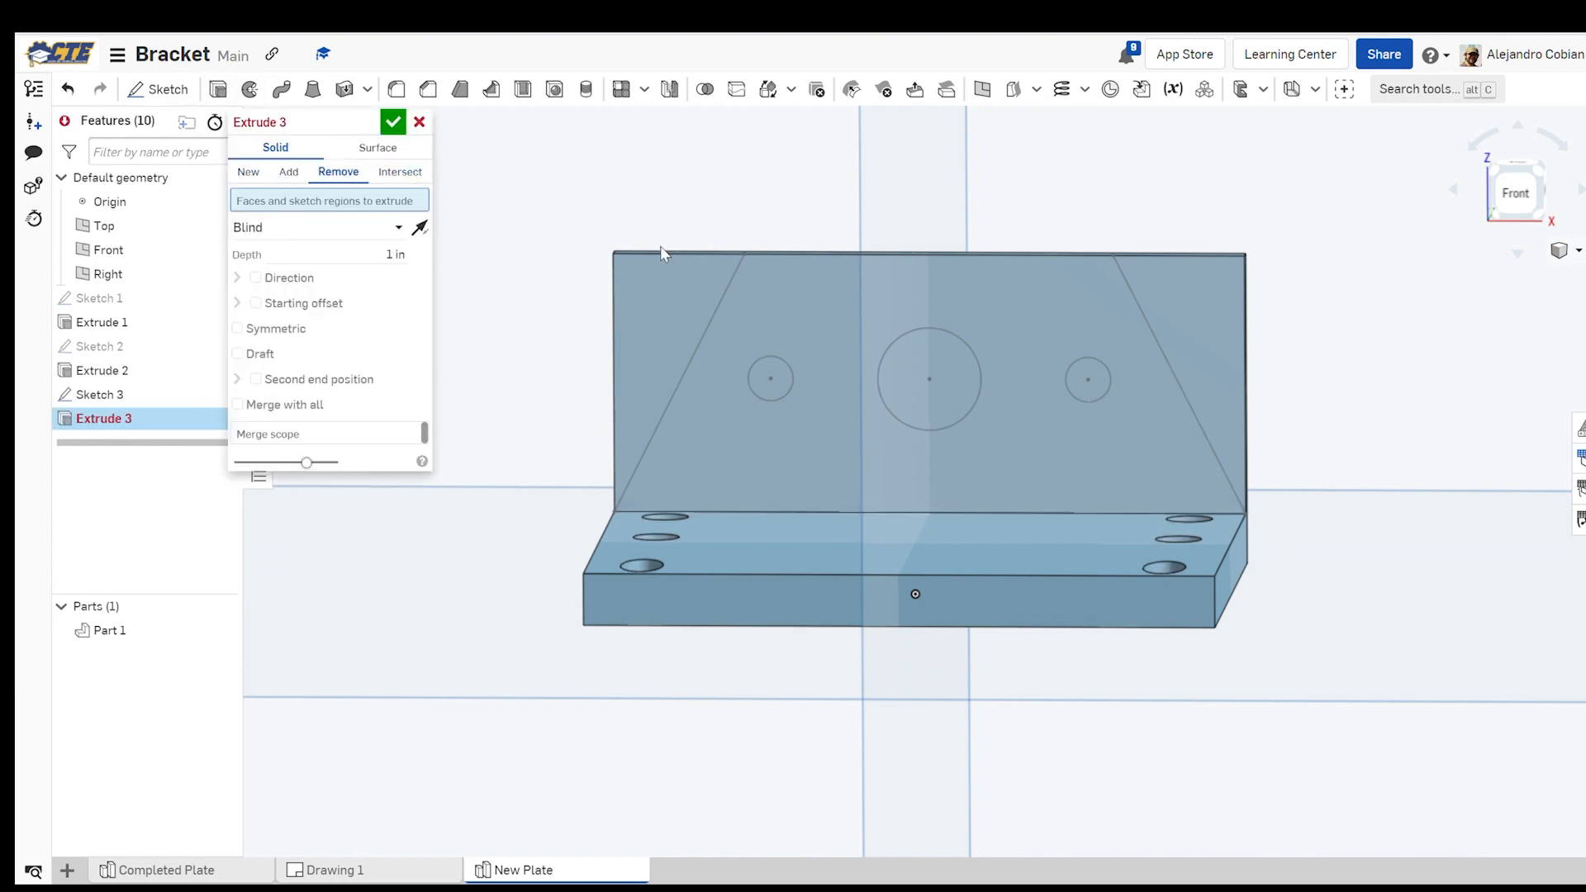
{"action": "left_click", "coordinate": [659, 283]}
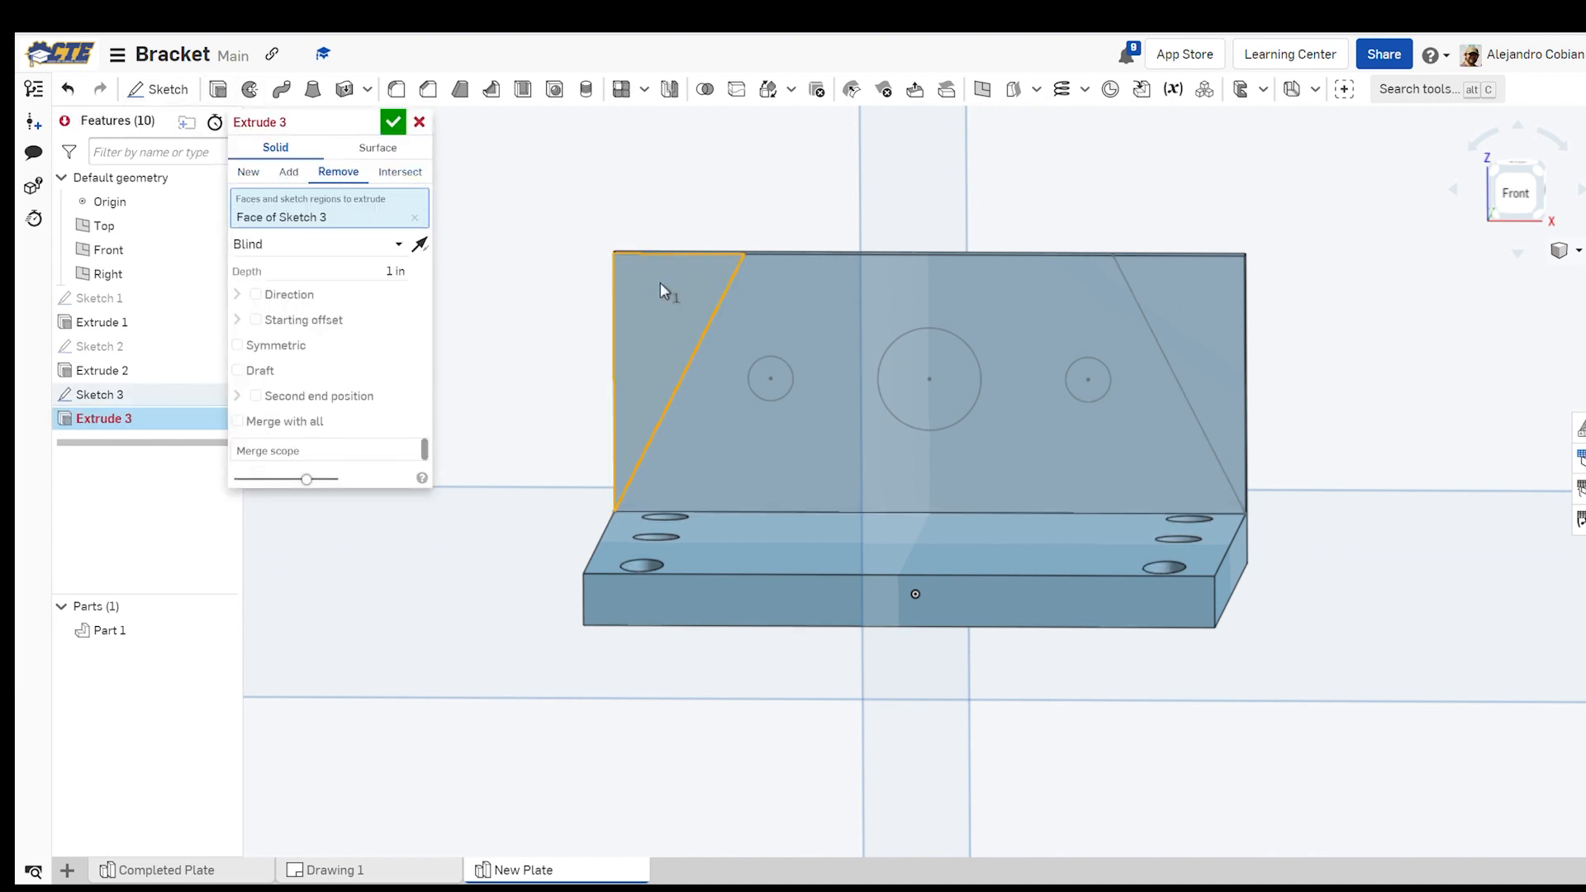
{"action": "left_click", "coordinate": [760, 387]}
{"action": "left_click", "coordinate": [921, 385]}
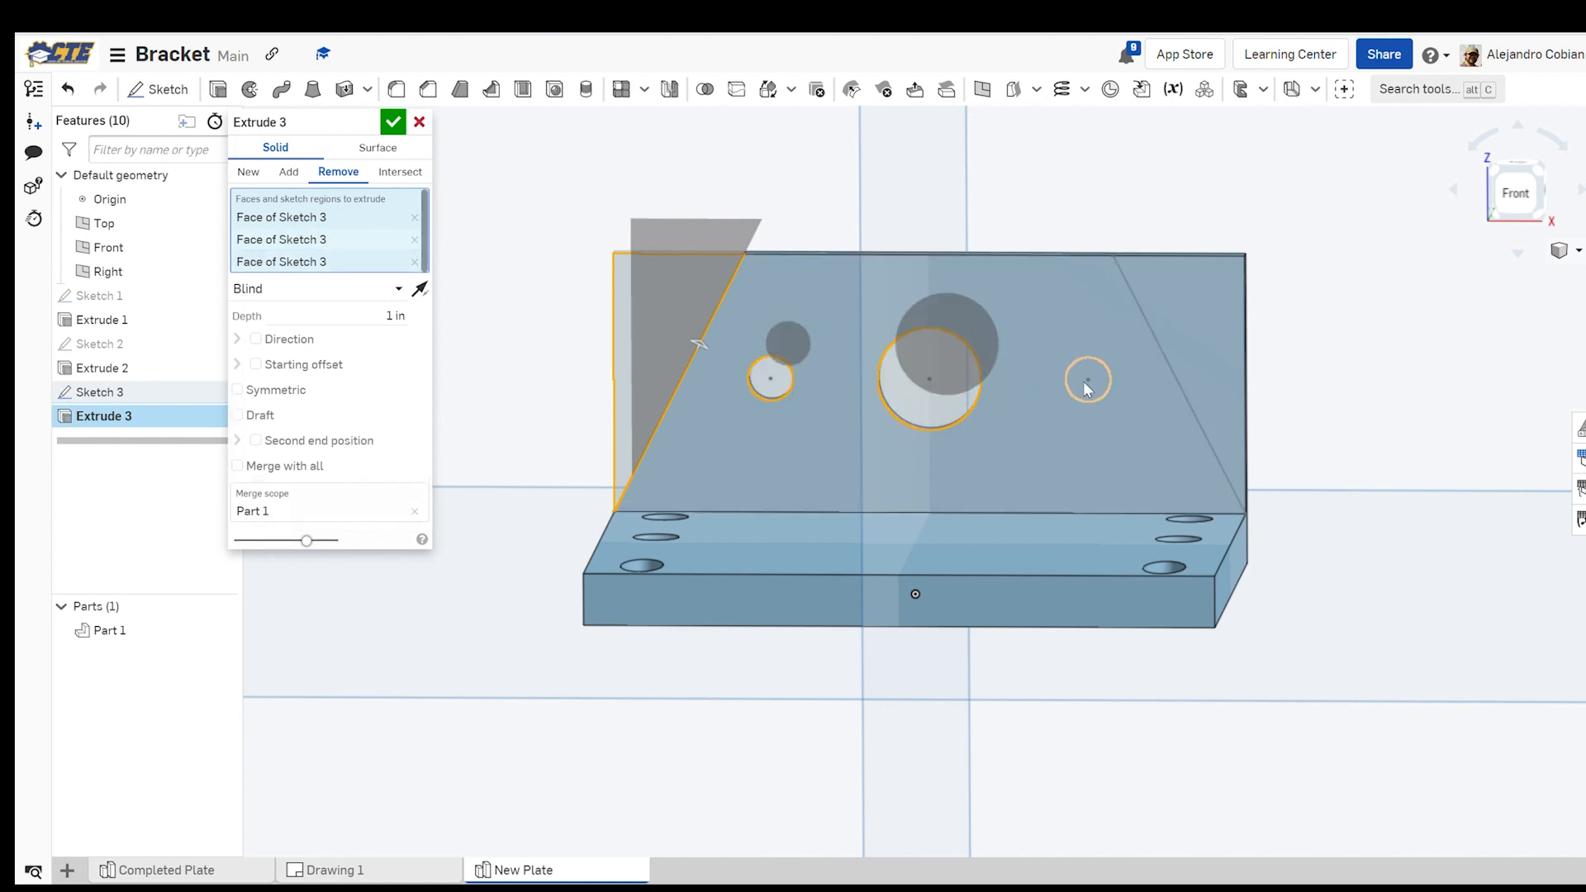
{"action": "left_click", "coordinate": [1088, 381]}
{"action": "left_click", "coordinate": [1173, 316]}
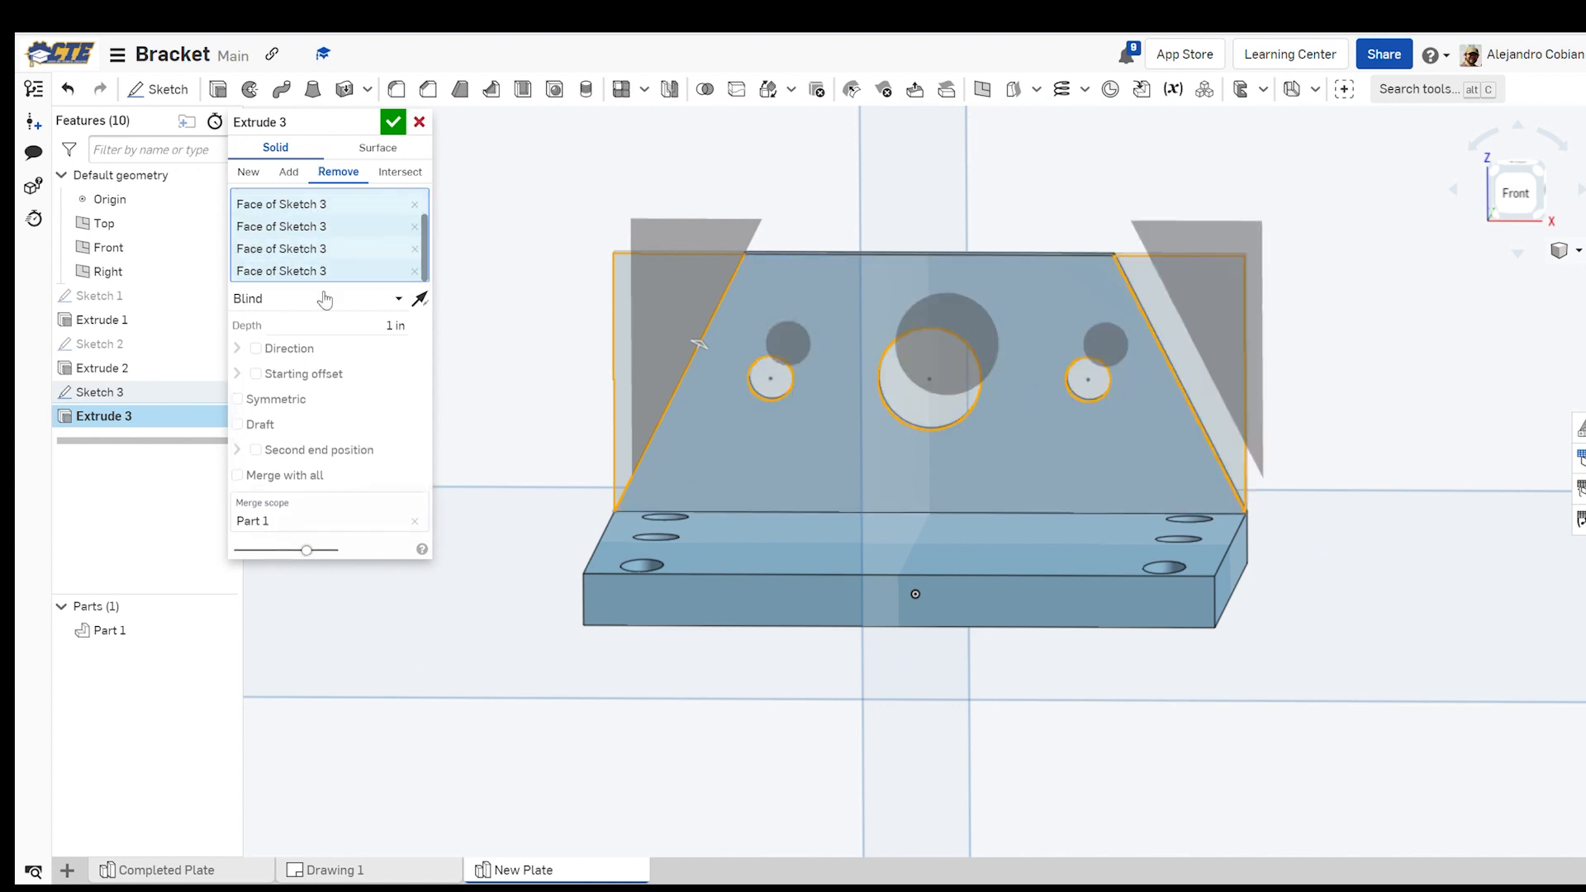
{"action": "left_click", "coordinate": [325, 299]}
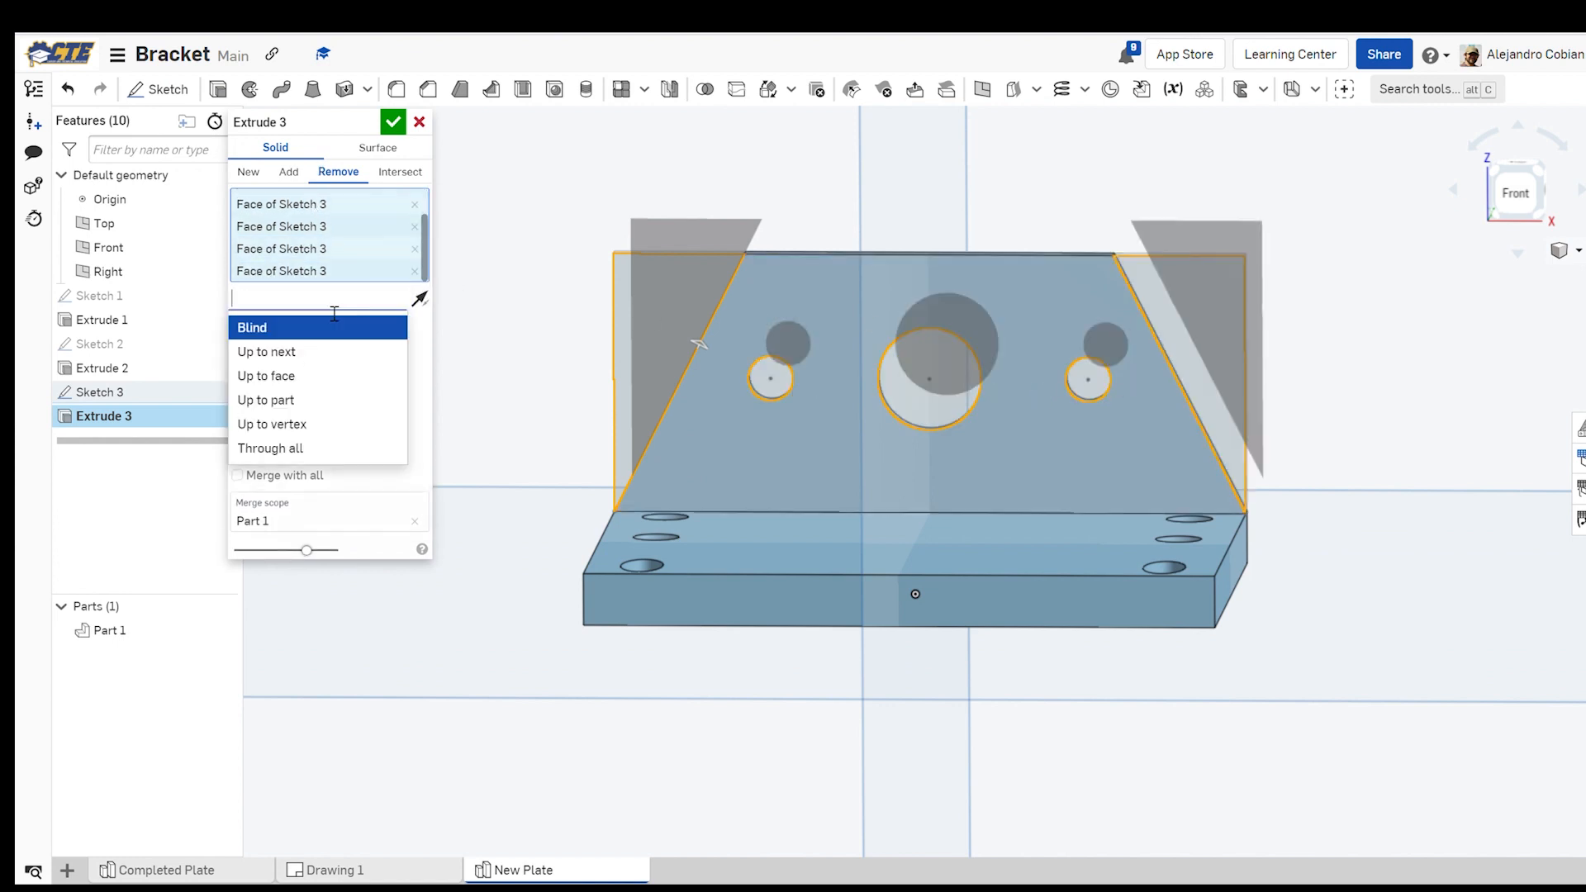
{"action": "left_click", "coordinate": [297, 450]}
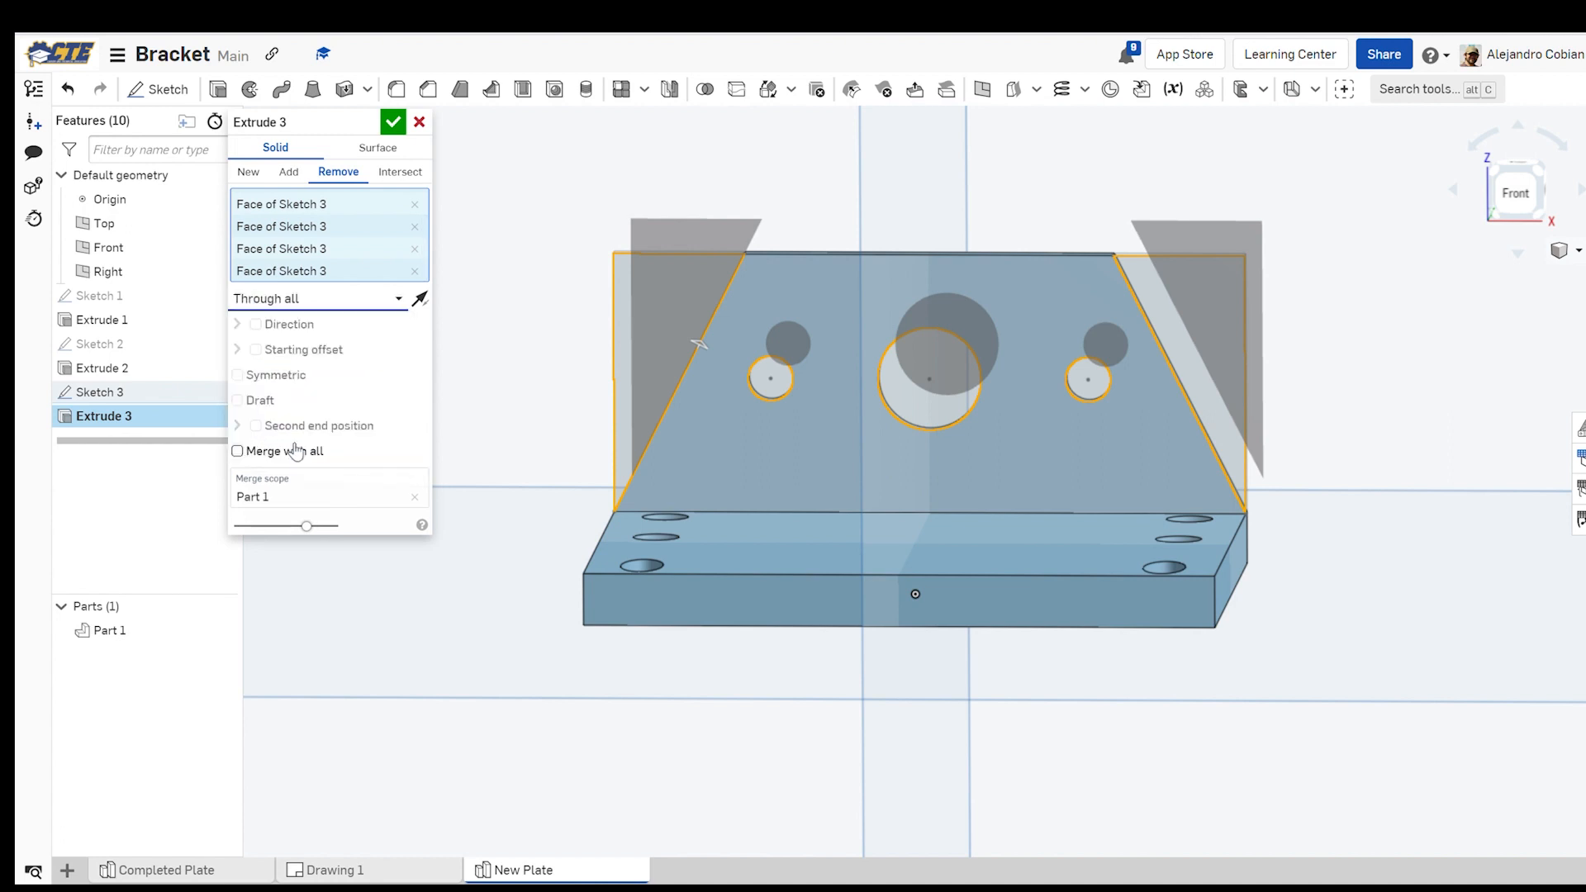
{"action": "left_click", "coordinate": [392, 122]}
Fillet the flange's two top corners, its two small hole rims and the base plate's two front corners with a 0.05 in radius
{"action": "mouse_move", "coordinate": [438, 314]}
{"action": "right_mouse_down"}
{"action": "mouse_move", "coordinate": [442, 372]}
{"action": "mouse_move", "coordinate": [515, 378]}
{"action": "mouse_move", "coordinate": [453, 375]}
{"action": "mouse_move", "coordinate": [471, 350]}
{"action": "mouse_move", "coordinate": [459, 429]}
{"action": "mouse_move", "coordinate": [468, 418]}
{"action": "right_mouse_up"}
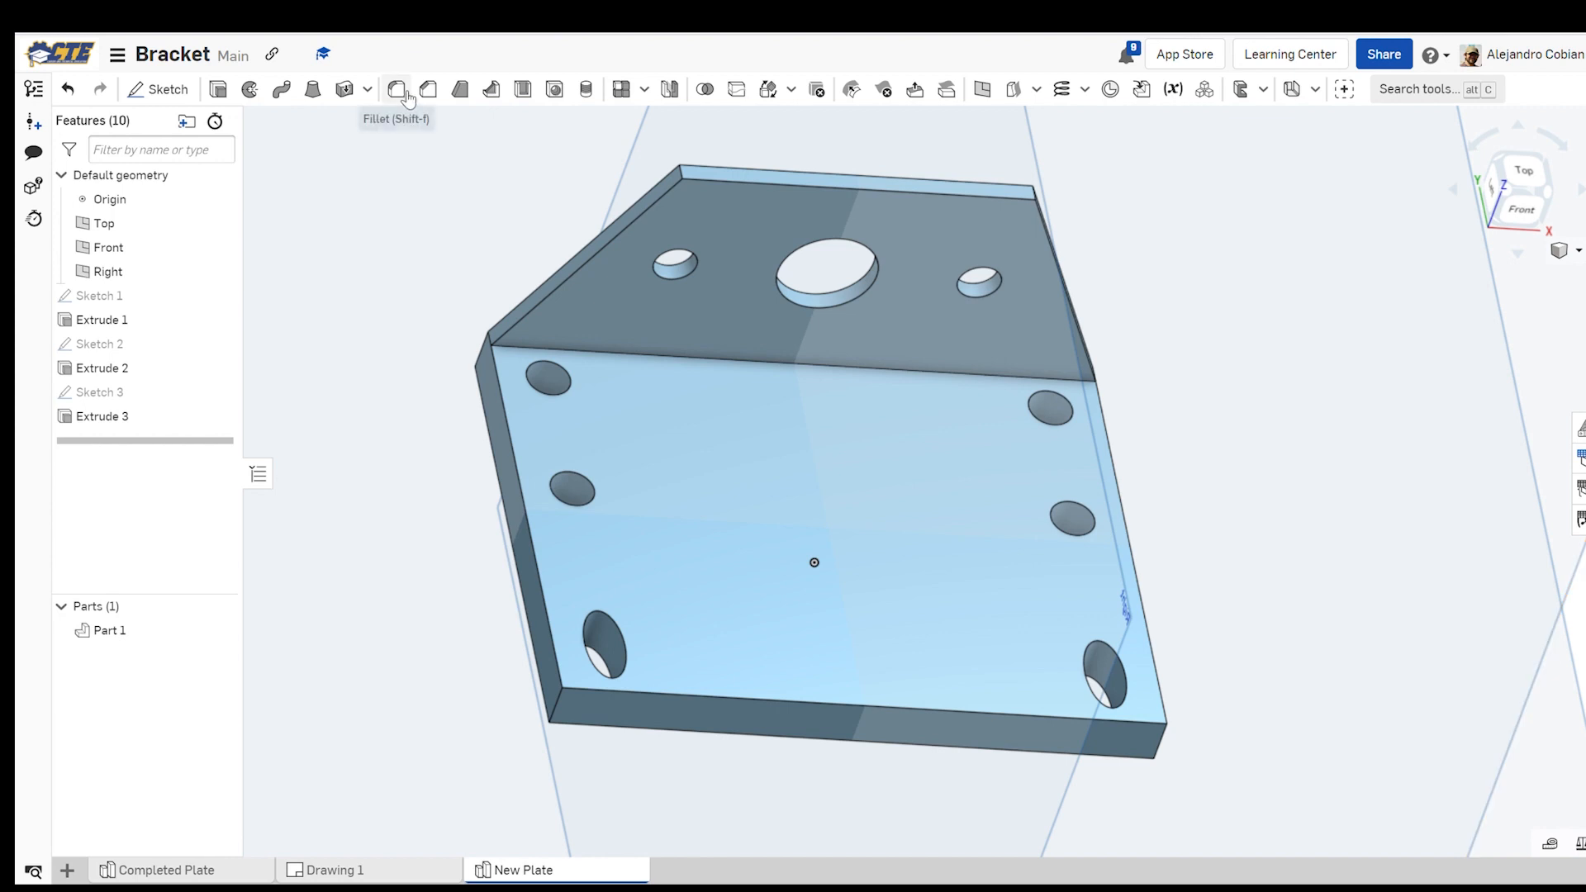
{"action": "left_click", "coordinate": [405, 96]}
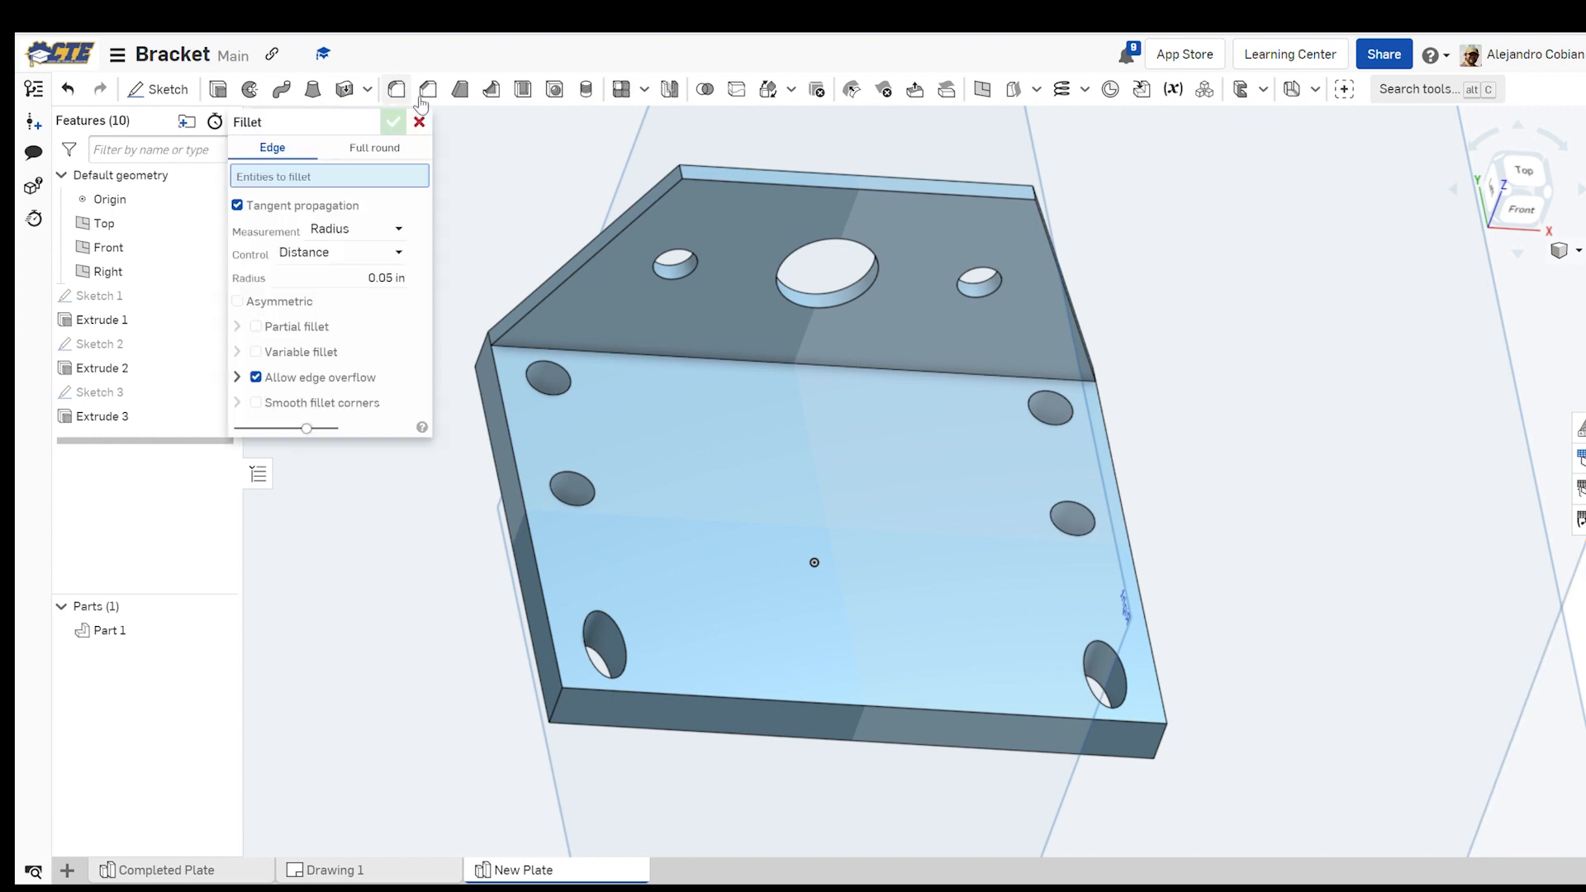
{"action": "right_click_drag", "start_coordinate": [610, 156], "coordinate": [657, 181]}
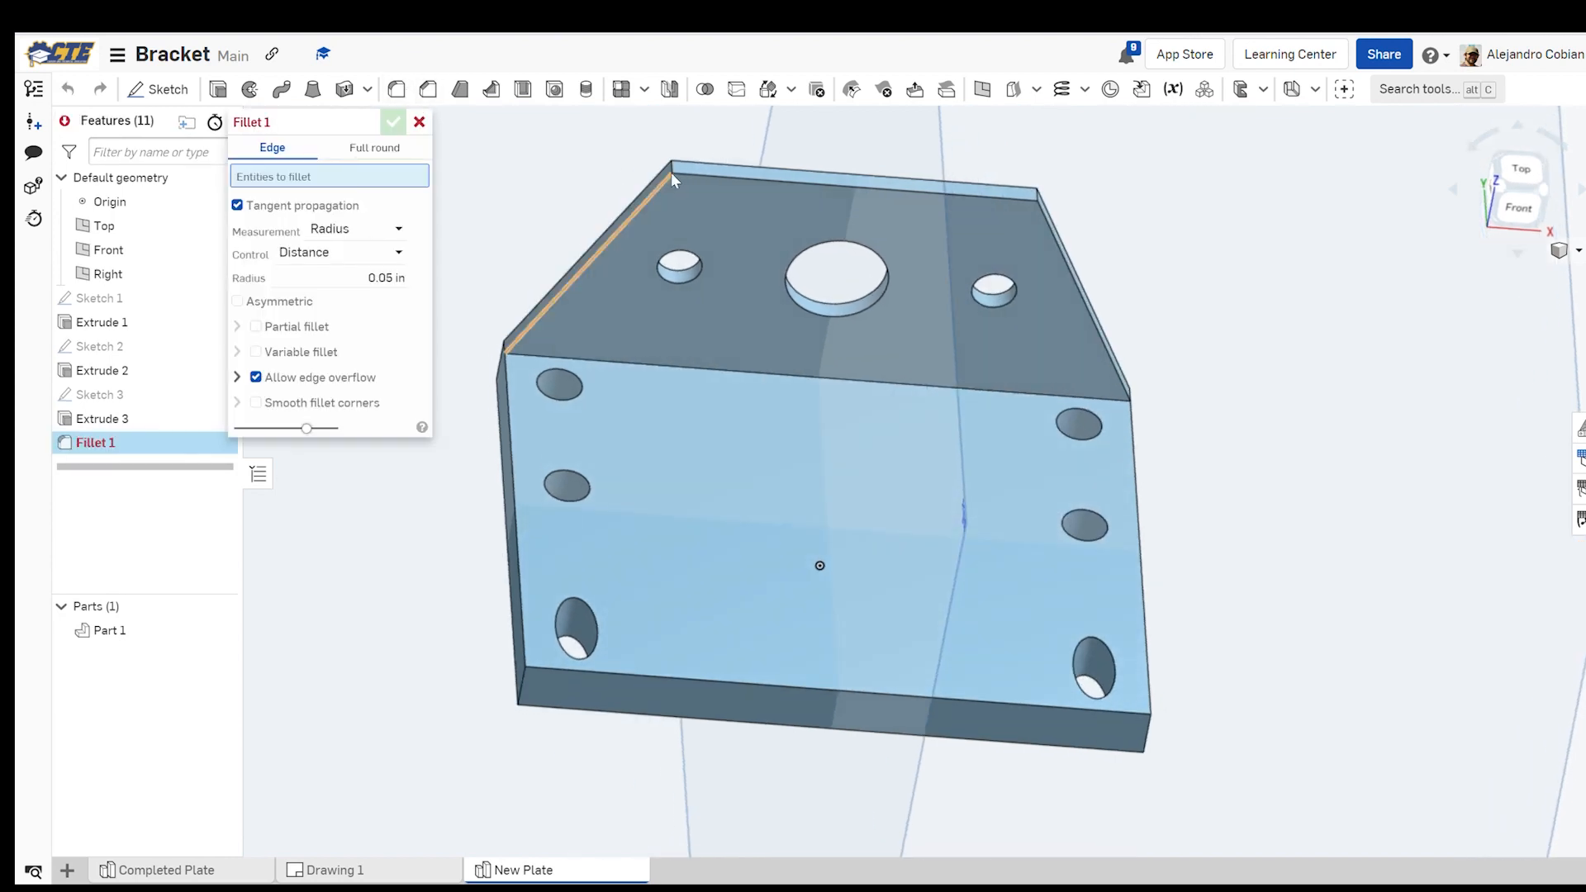
{"action": "left_click", "coordinate": [673, 167]}
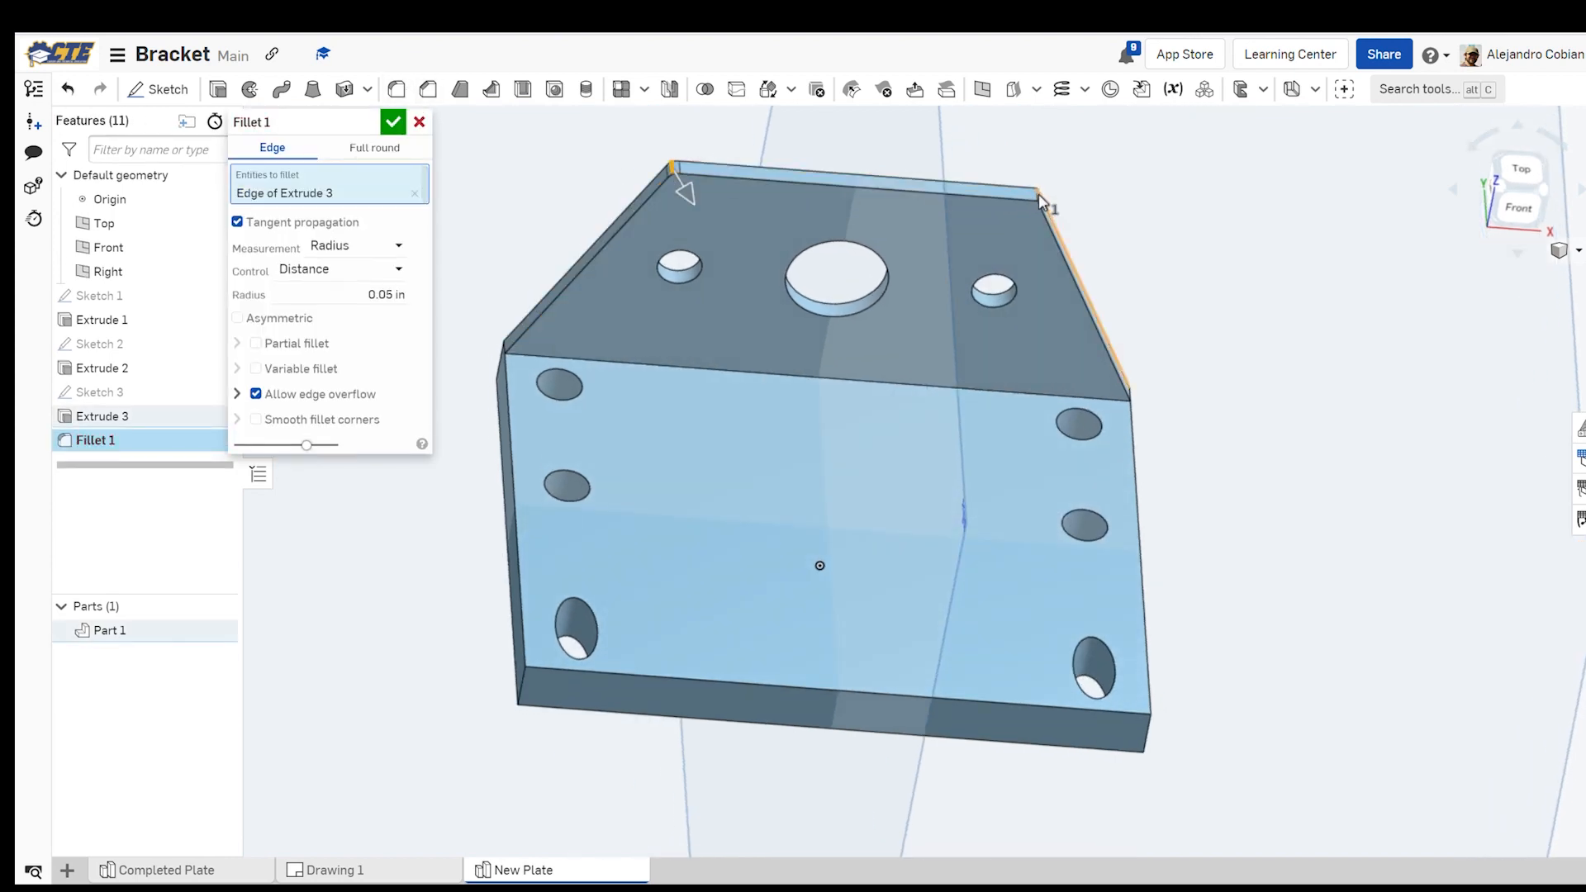
{"action": "left_click", "coordinate": [1037, 198]}
{"action": "left_click", "coordinate": [992, 281]}
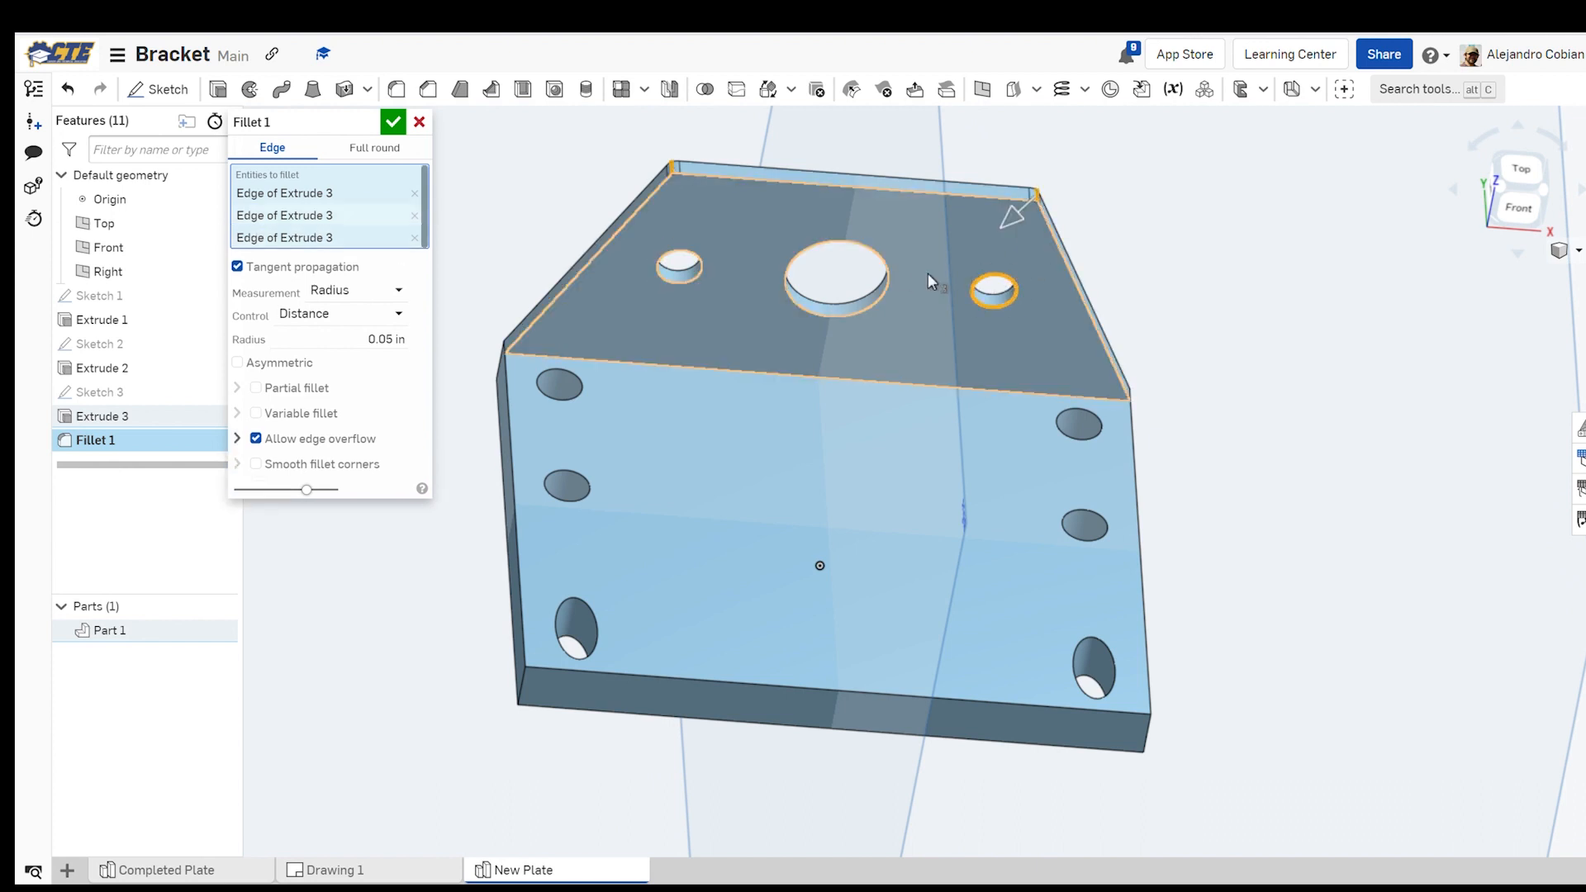
{"action": "left_click", "coordinate": [699, 279]}
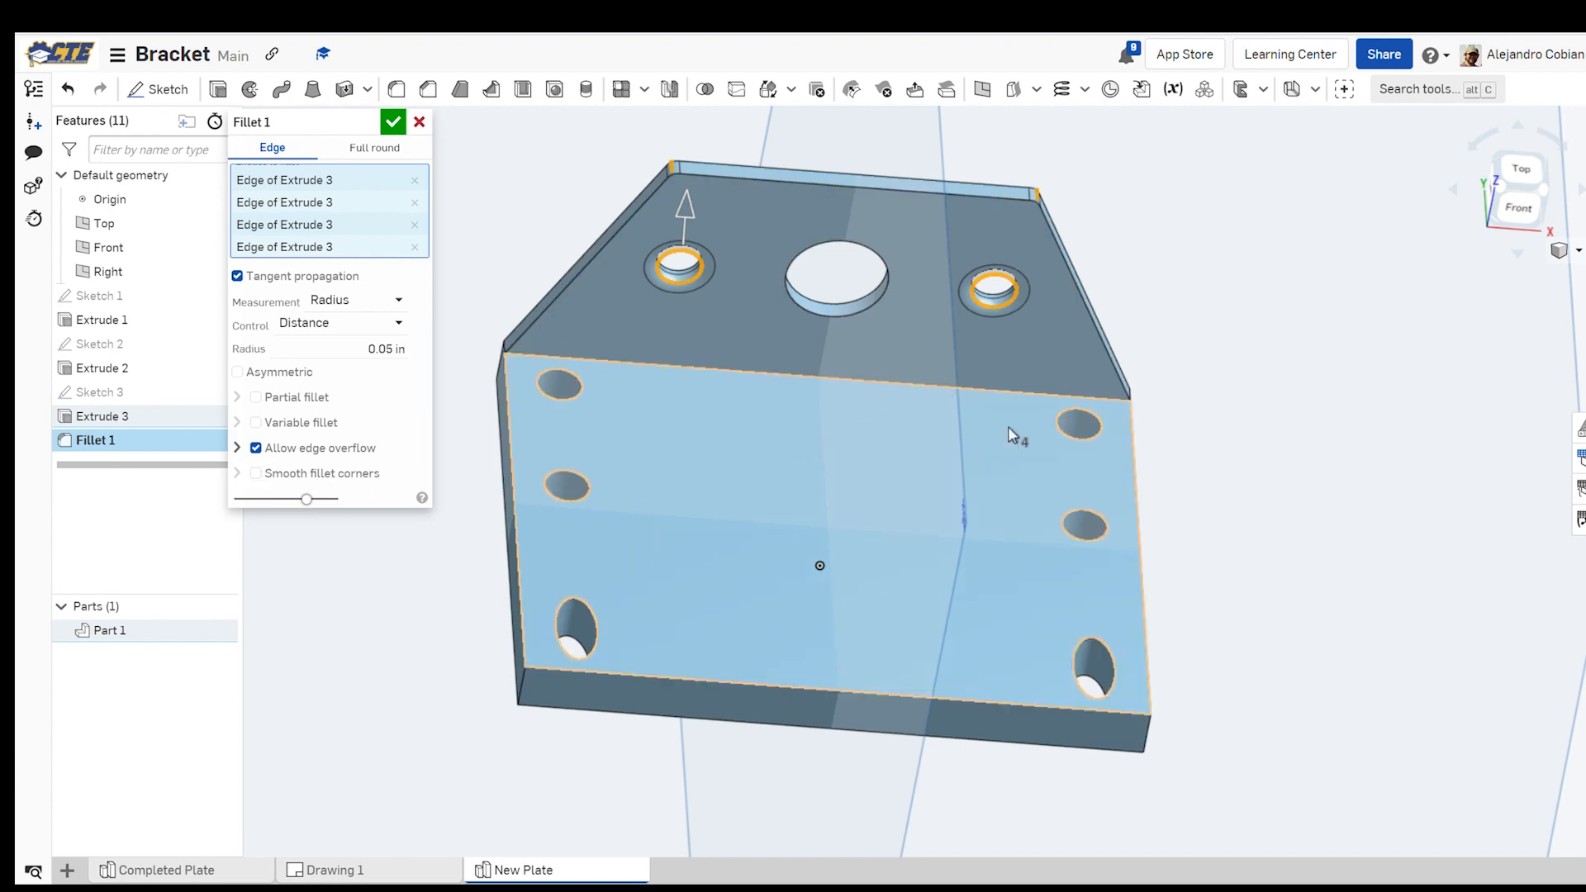
{"action": "left_click", "coordinate": [523, 692]}
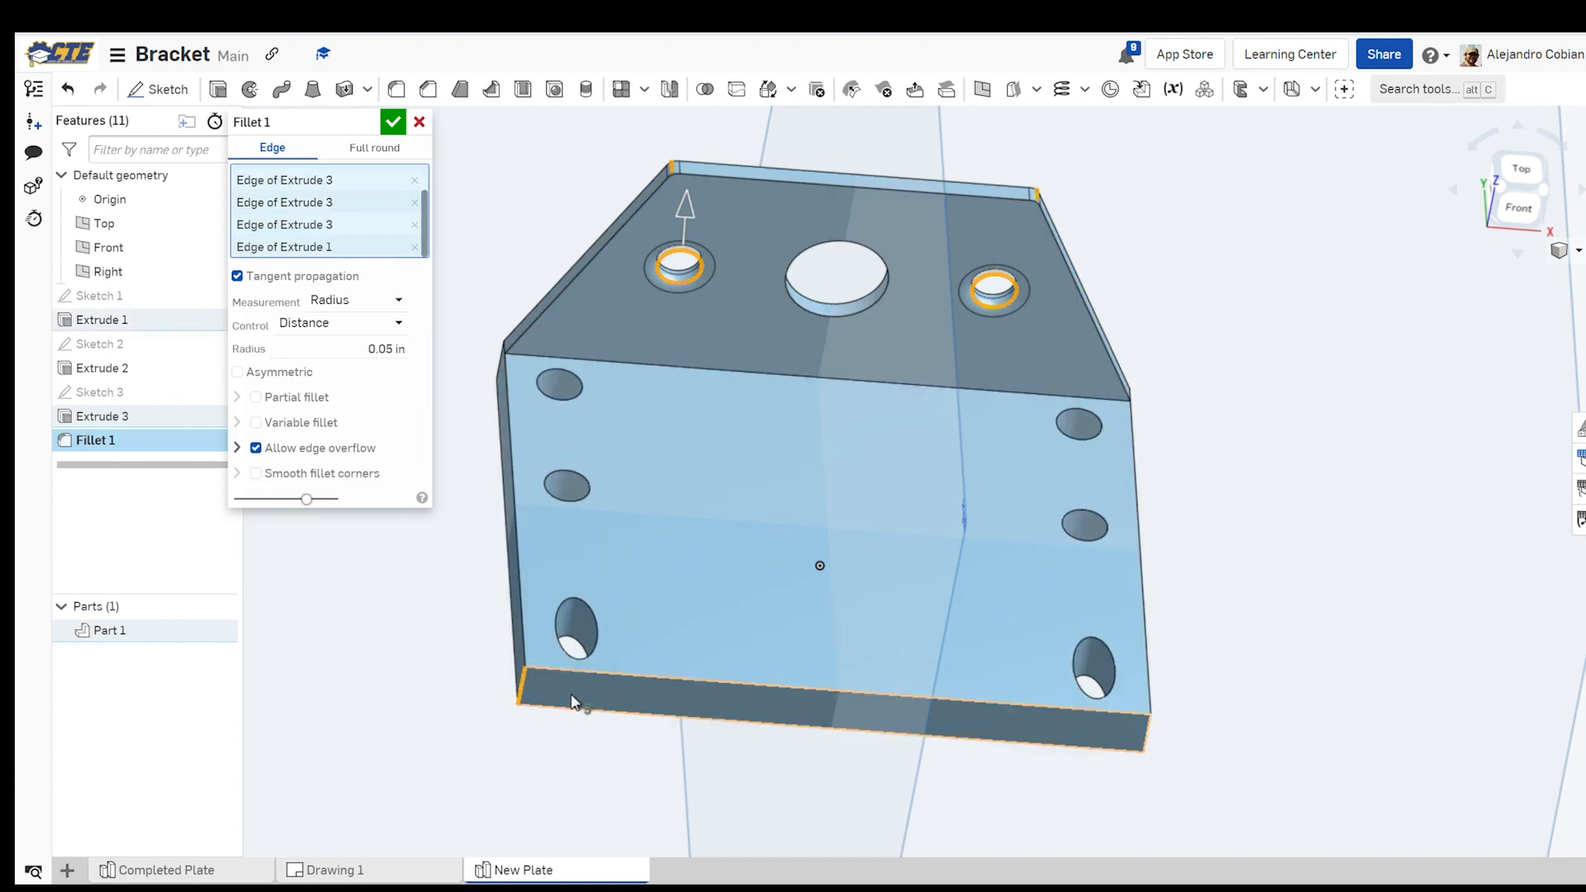
{"action": "left_click", "coordinate": [1148, 738]}
{"action": "right_click_drag", "start_coordinate": [1206, 644], "coordinate": [1233, 572]}
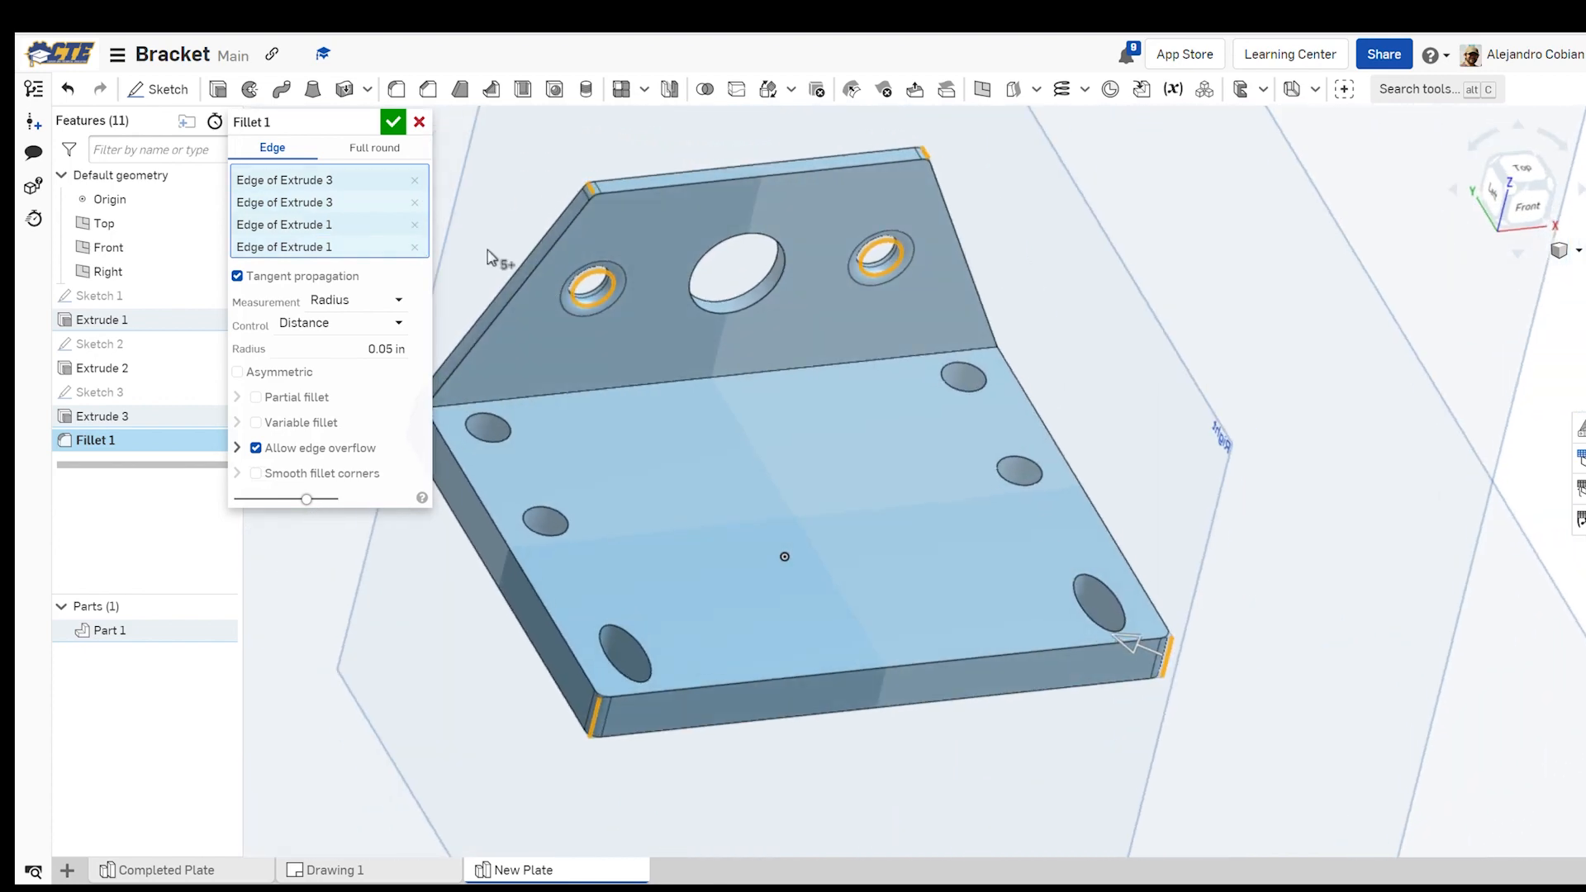
{"action": "left_click", "coordinate": [392, 122]}
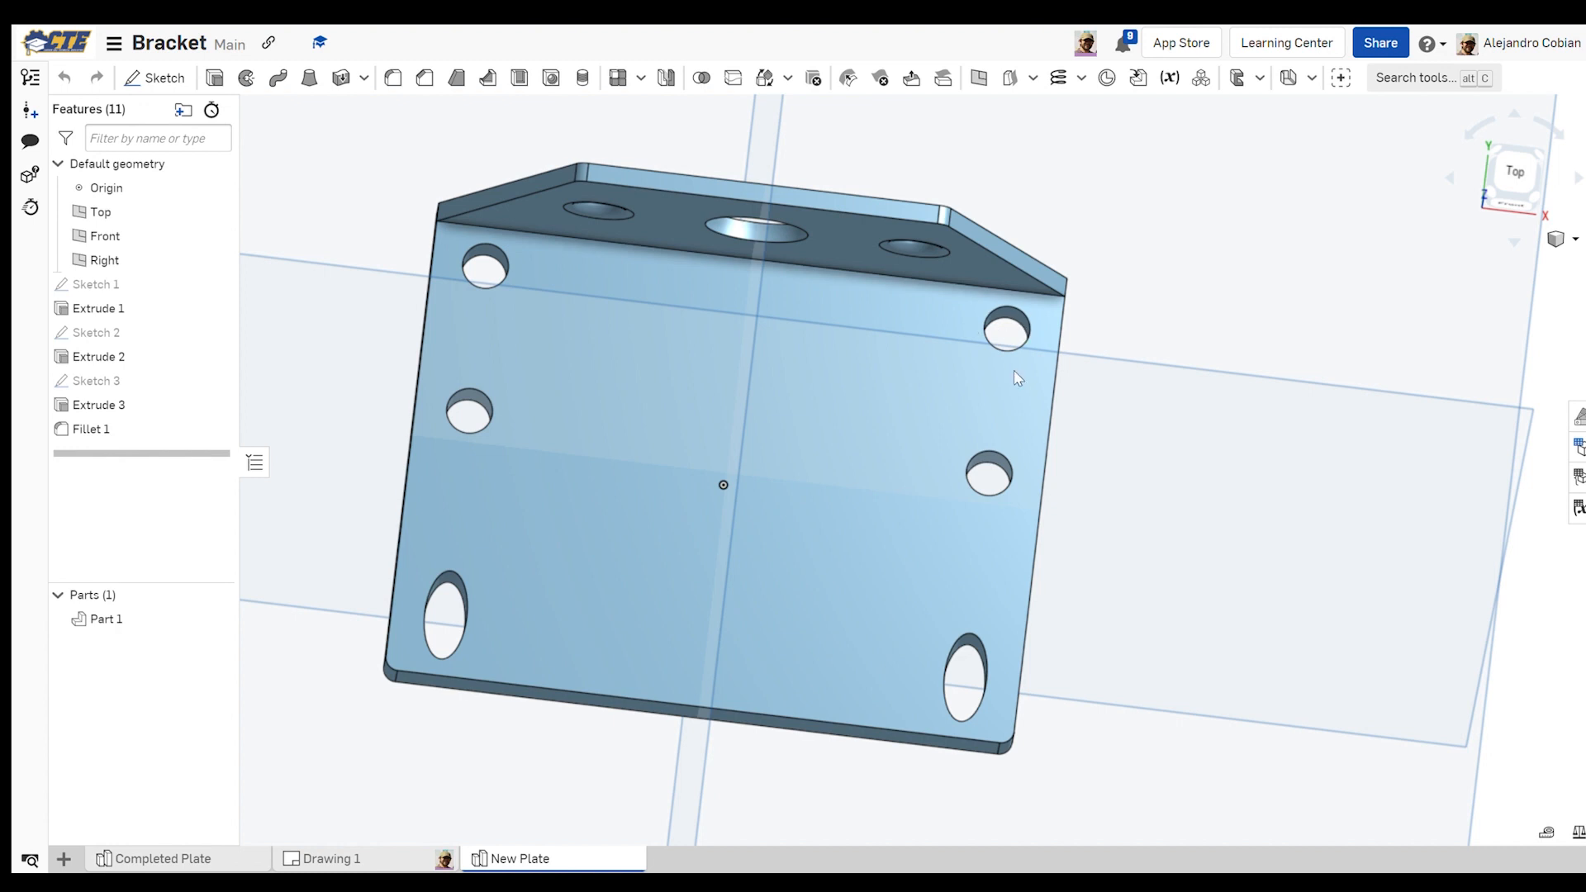
Reopen Sketch 1 in Top view and dimension the base plate rectangle's vertical side to 1.26 in
{"action": "double_click", "coordinate": [97, 283]}
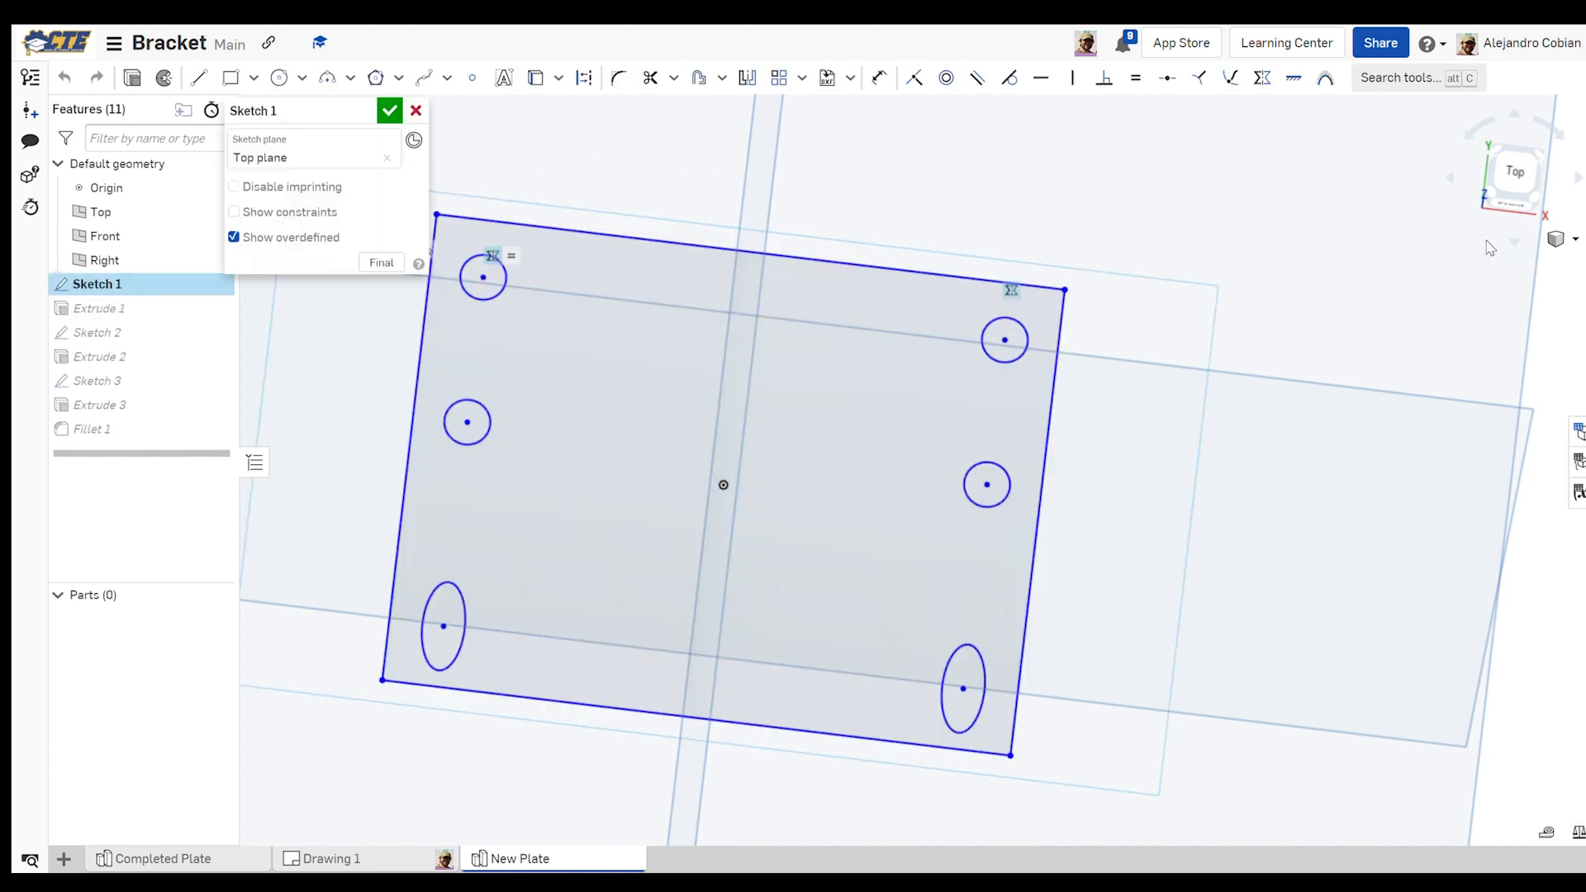
{"action": "left_click", "coordinate": [1513, 176]}
{"action": "scroll", "coordinate": [999, 471], "scroll_direction": "up", "scroll_amount": 3}
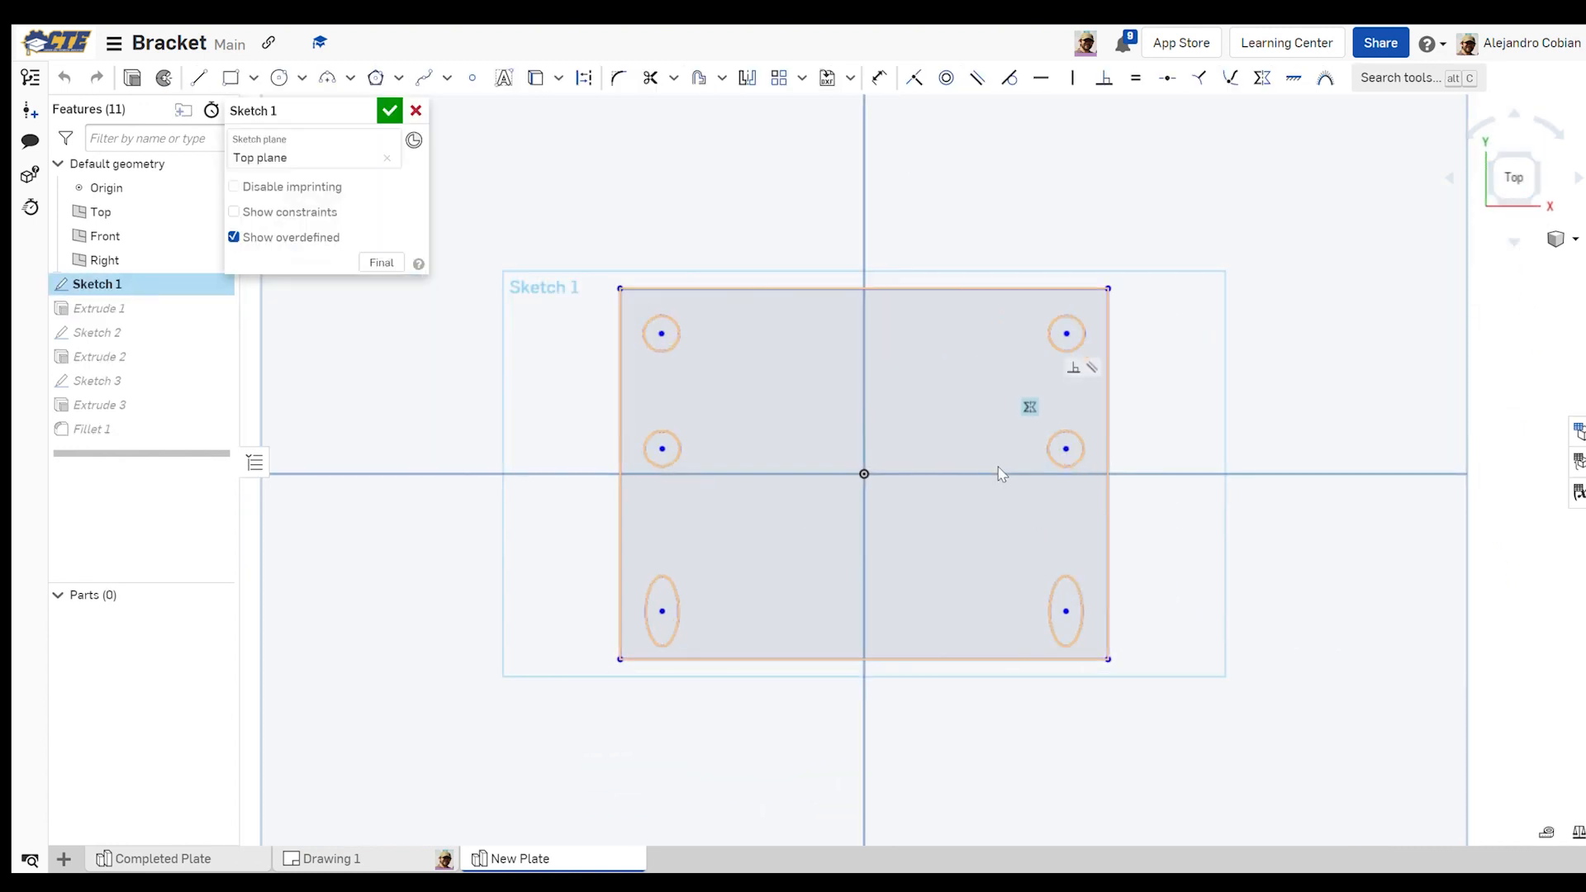
{"action": "key", "text": "d"}
{"action": "left_click", "coordinate": [1109, 376]}
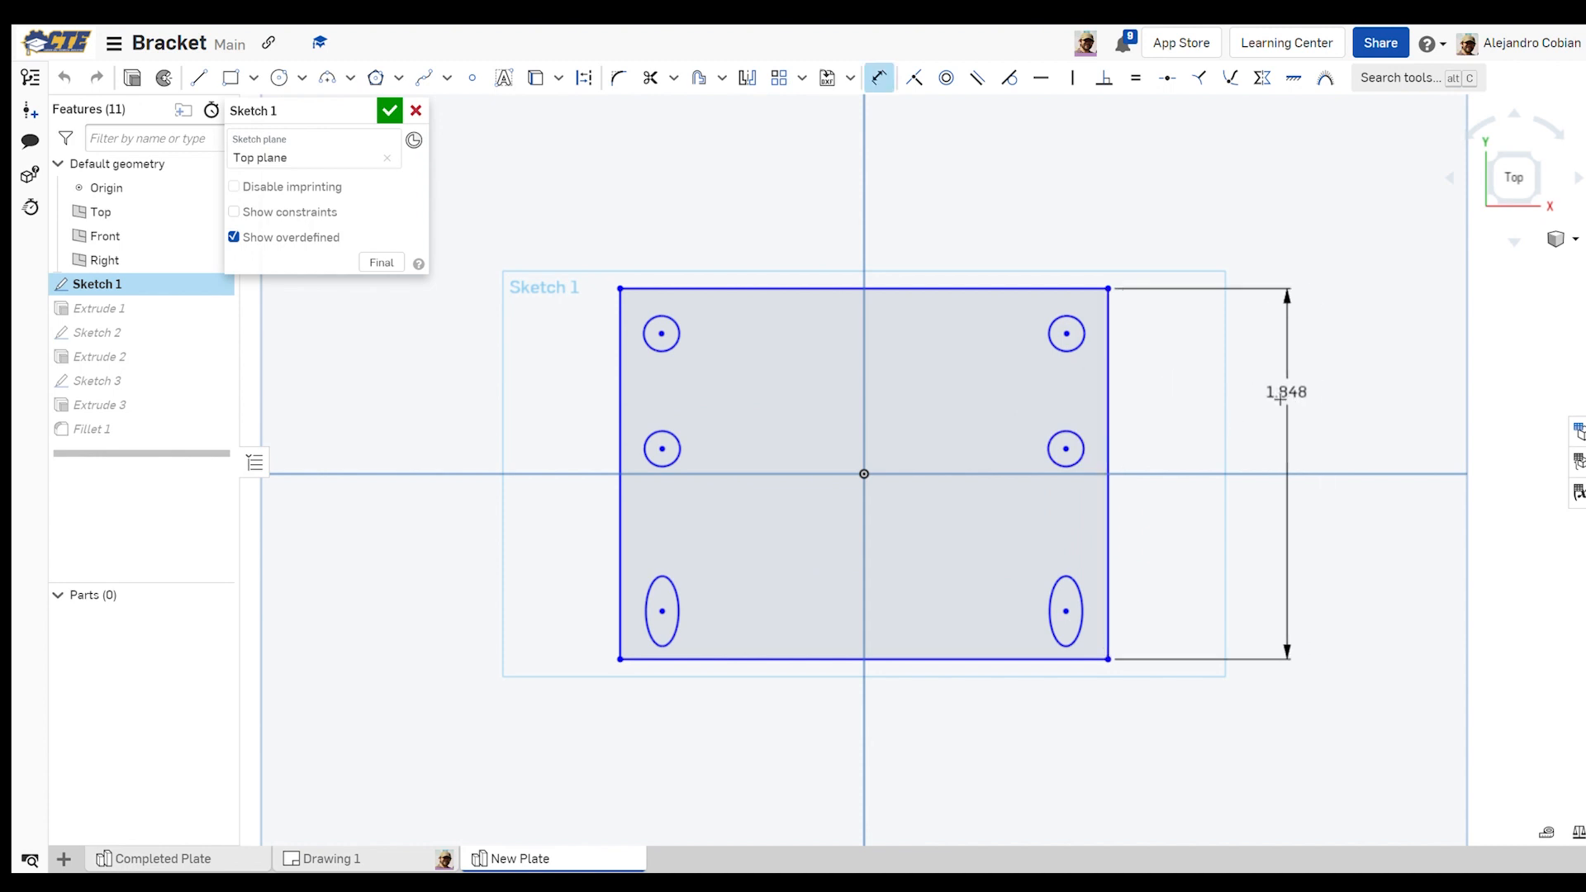
{"action": "left_click", "coordinate": [1260, 395]}
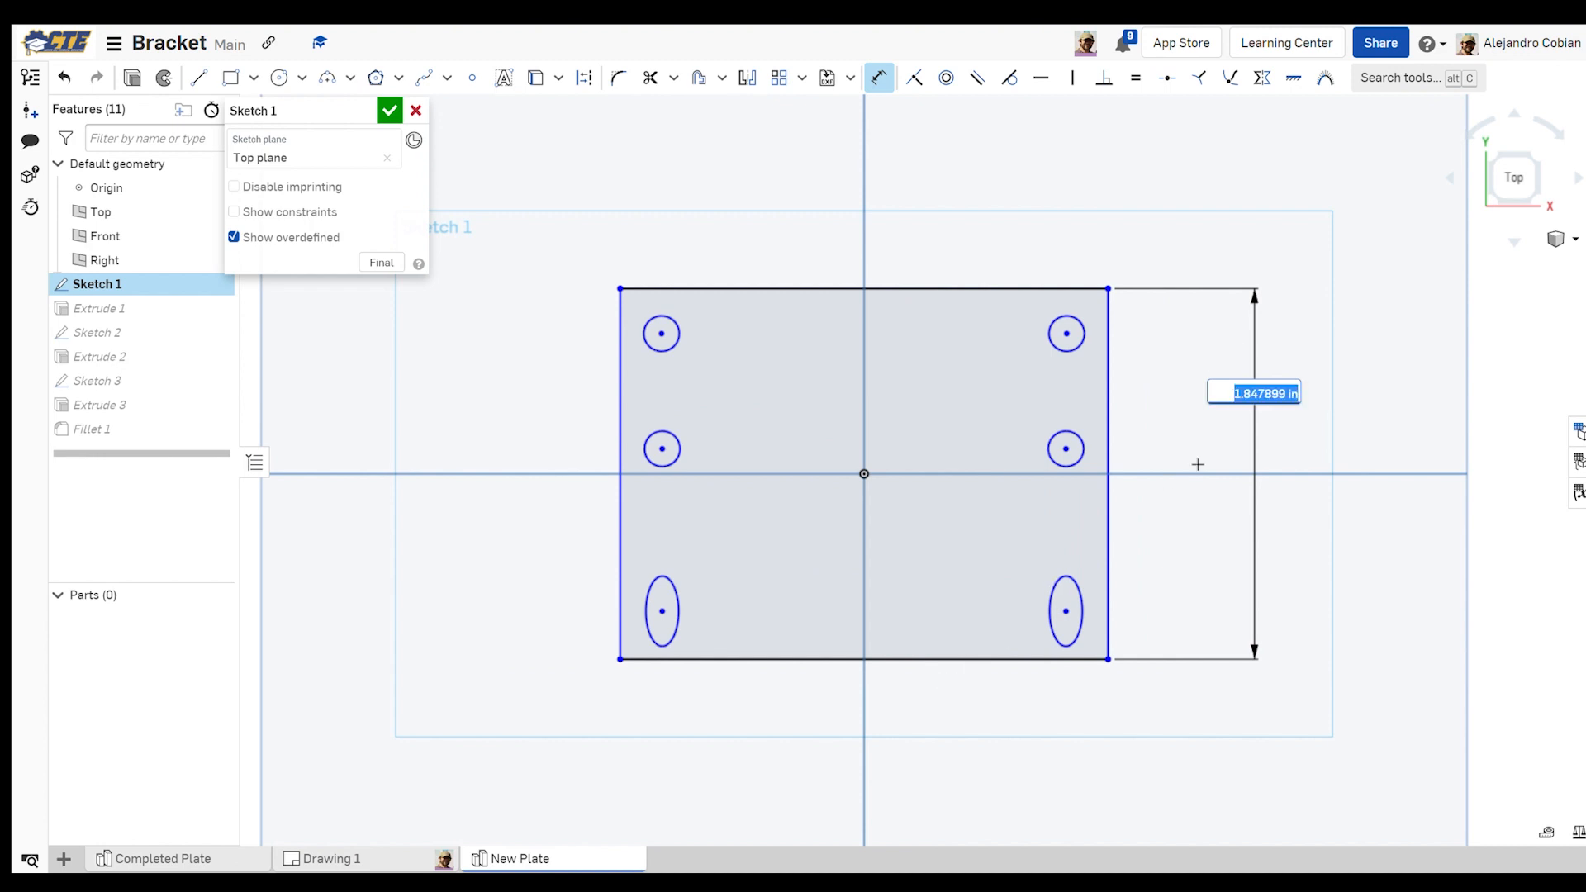
{"action": "type", "text": "1.26"}
{"action": "key", "text": "Return"}
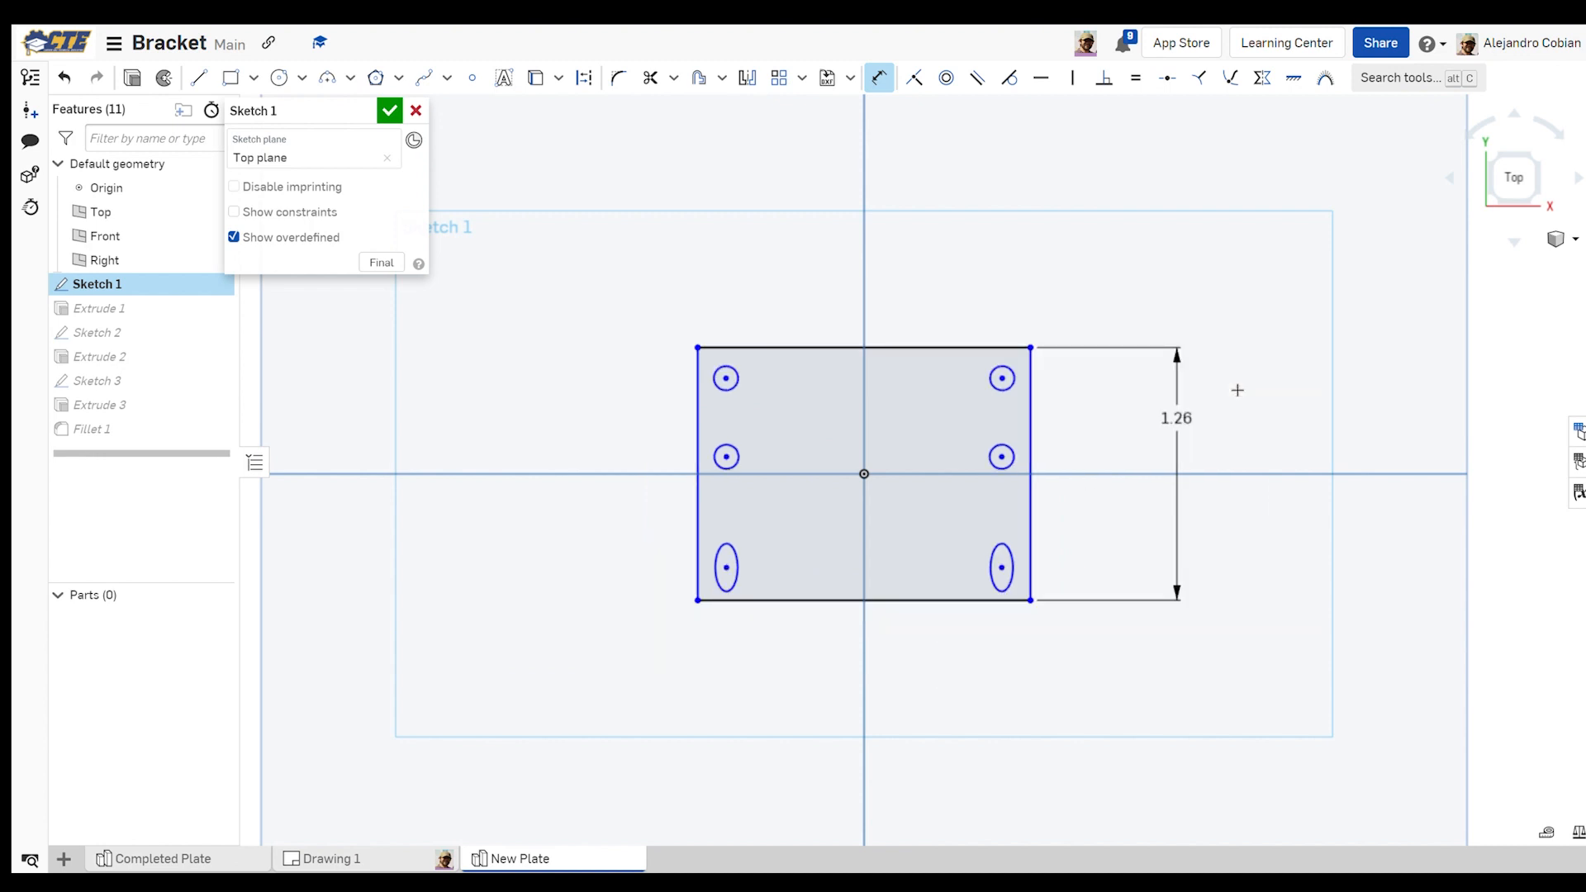
Dimension the base plate rectangle's horizontal side to 1.415 in
{"action": "left_click", "coordinate": [926, 611]}
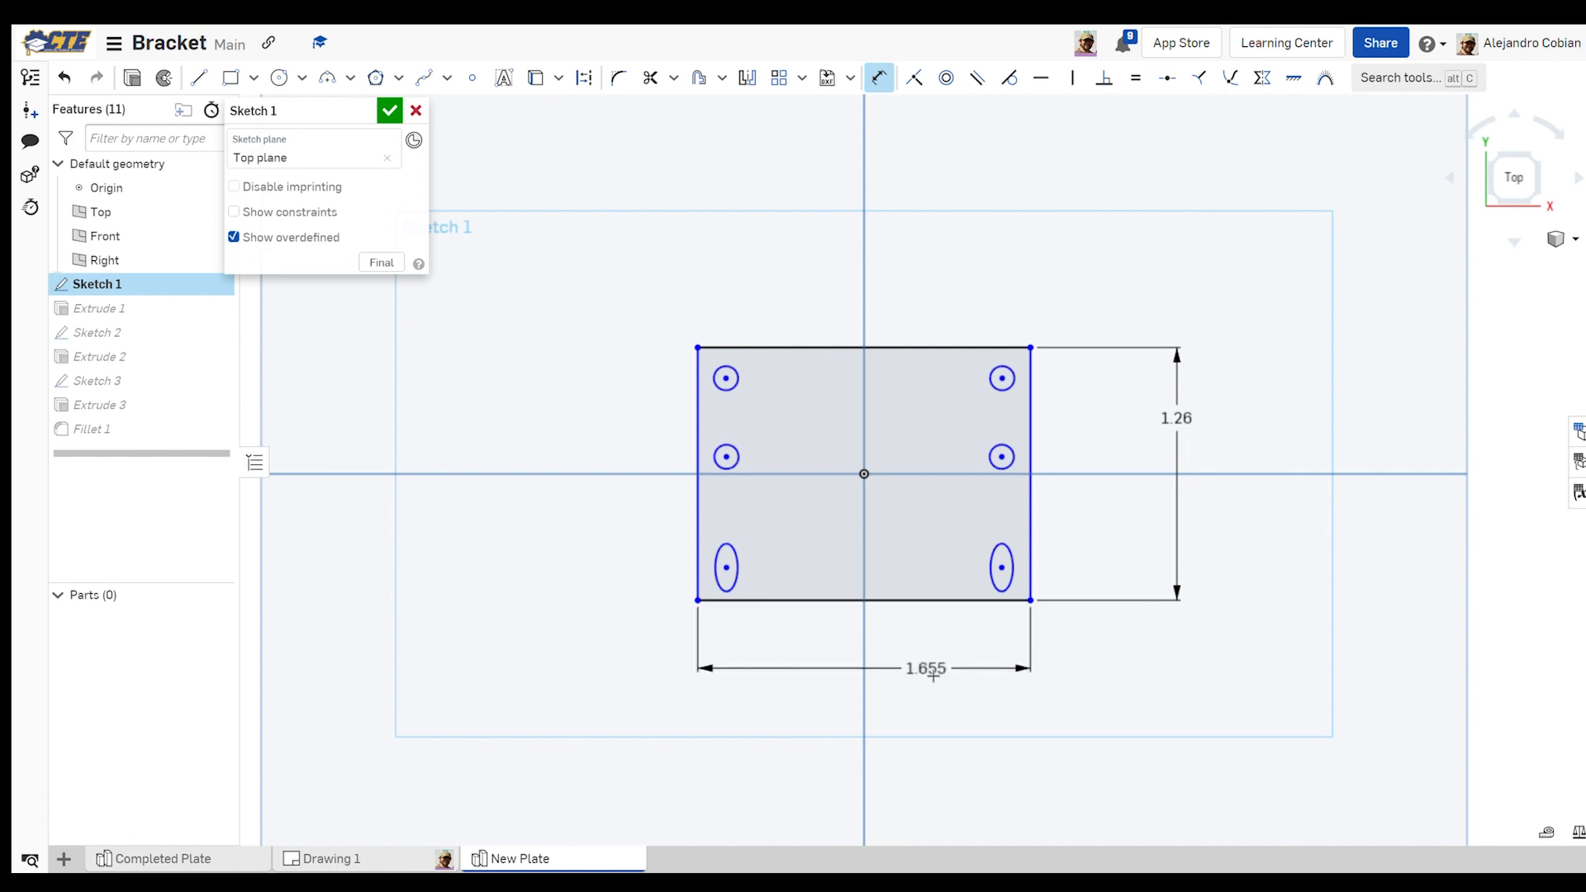
{"action": "left_click", "coordinate": [932, 679]}
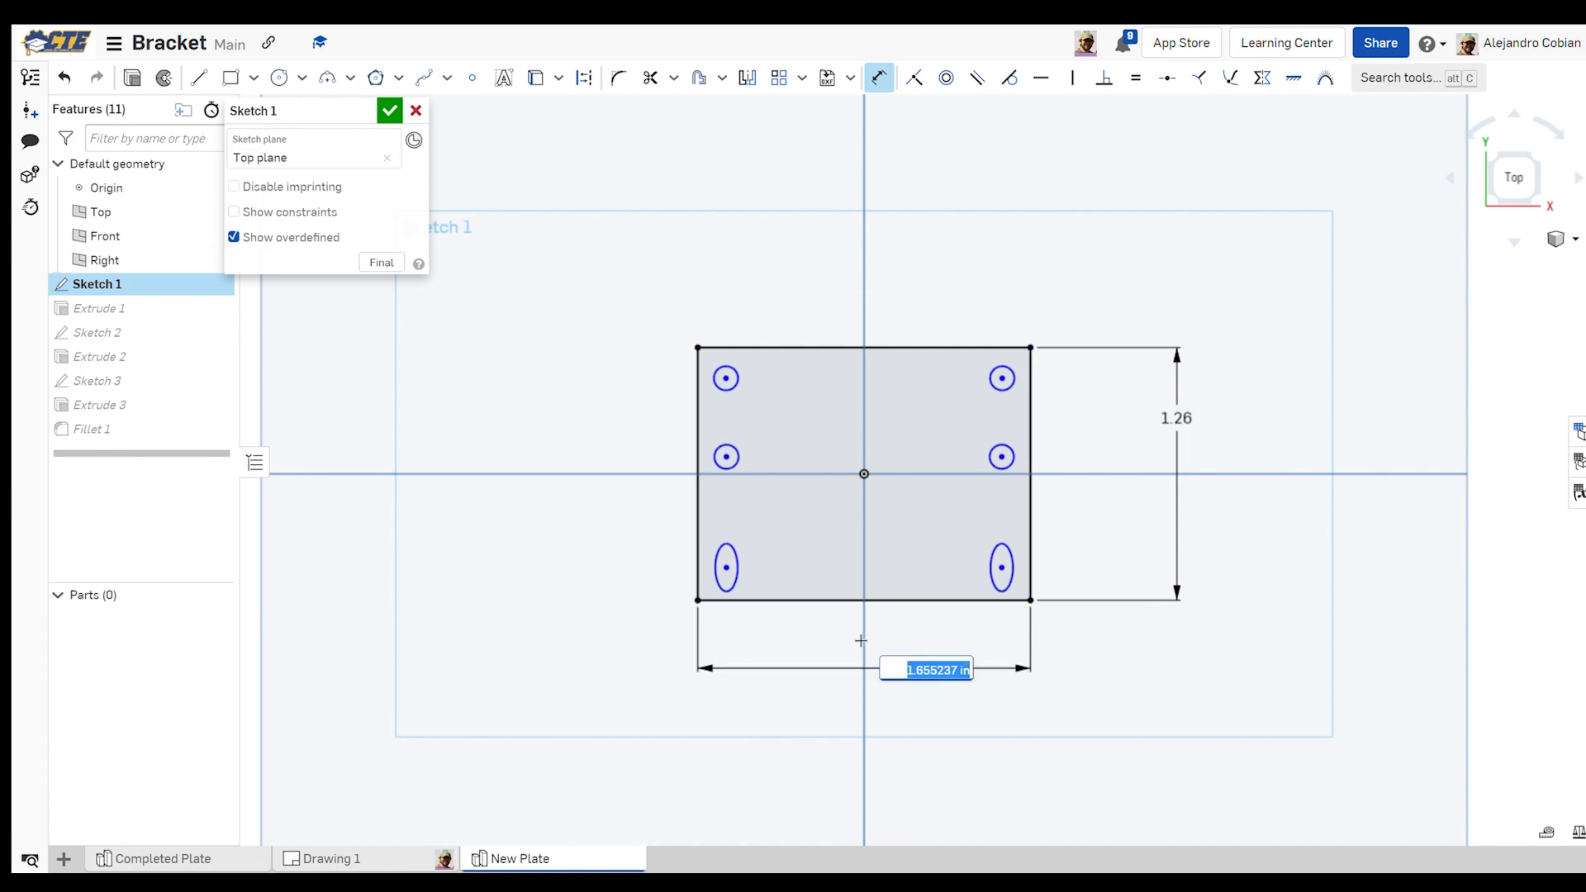
{"action": "type", "text": "1.415"}
{"action": "key", "text": "Return"}
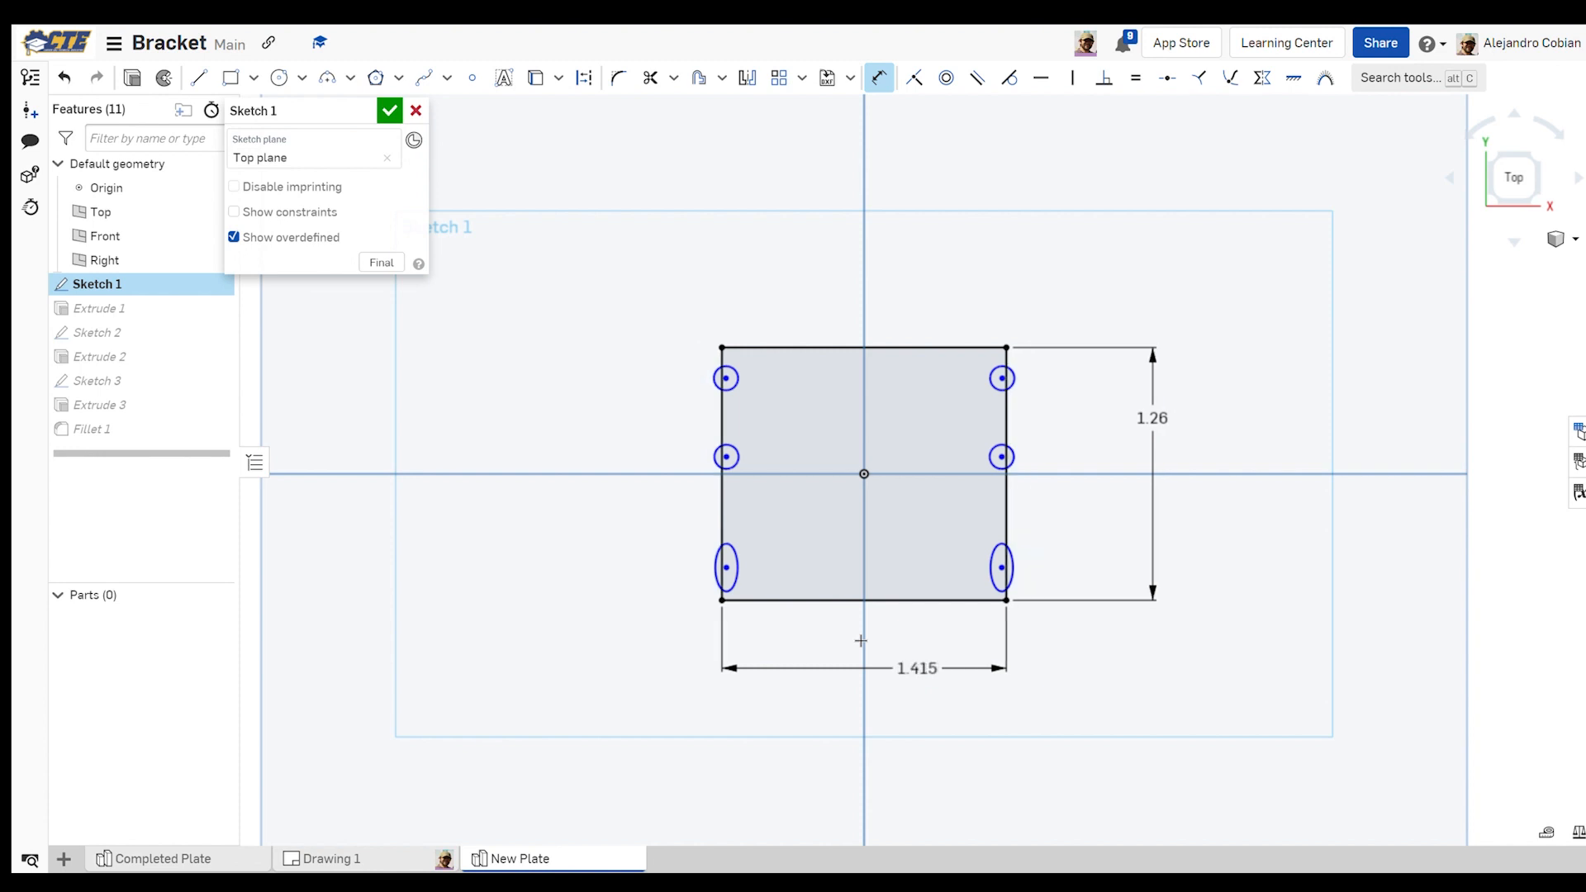
{"action": "scroll", "coordinate": [861, 641], "scroll_direction": "up", "scroll_amount": 5}
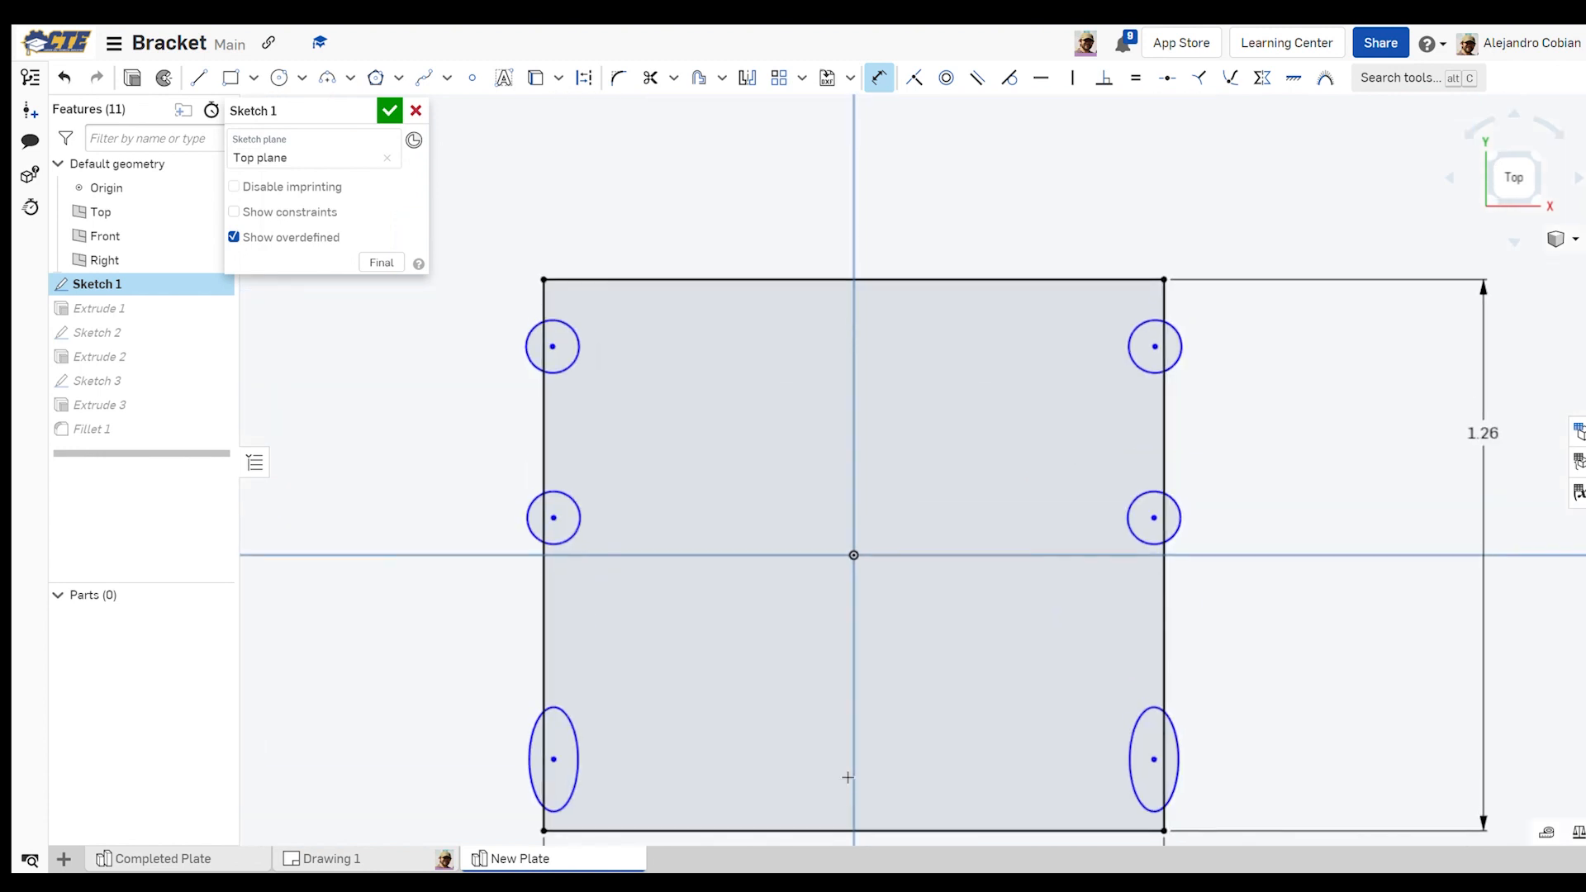
{"action": "key", "text": "Escape"}
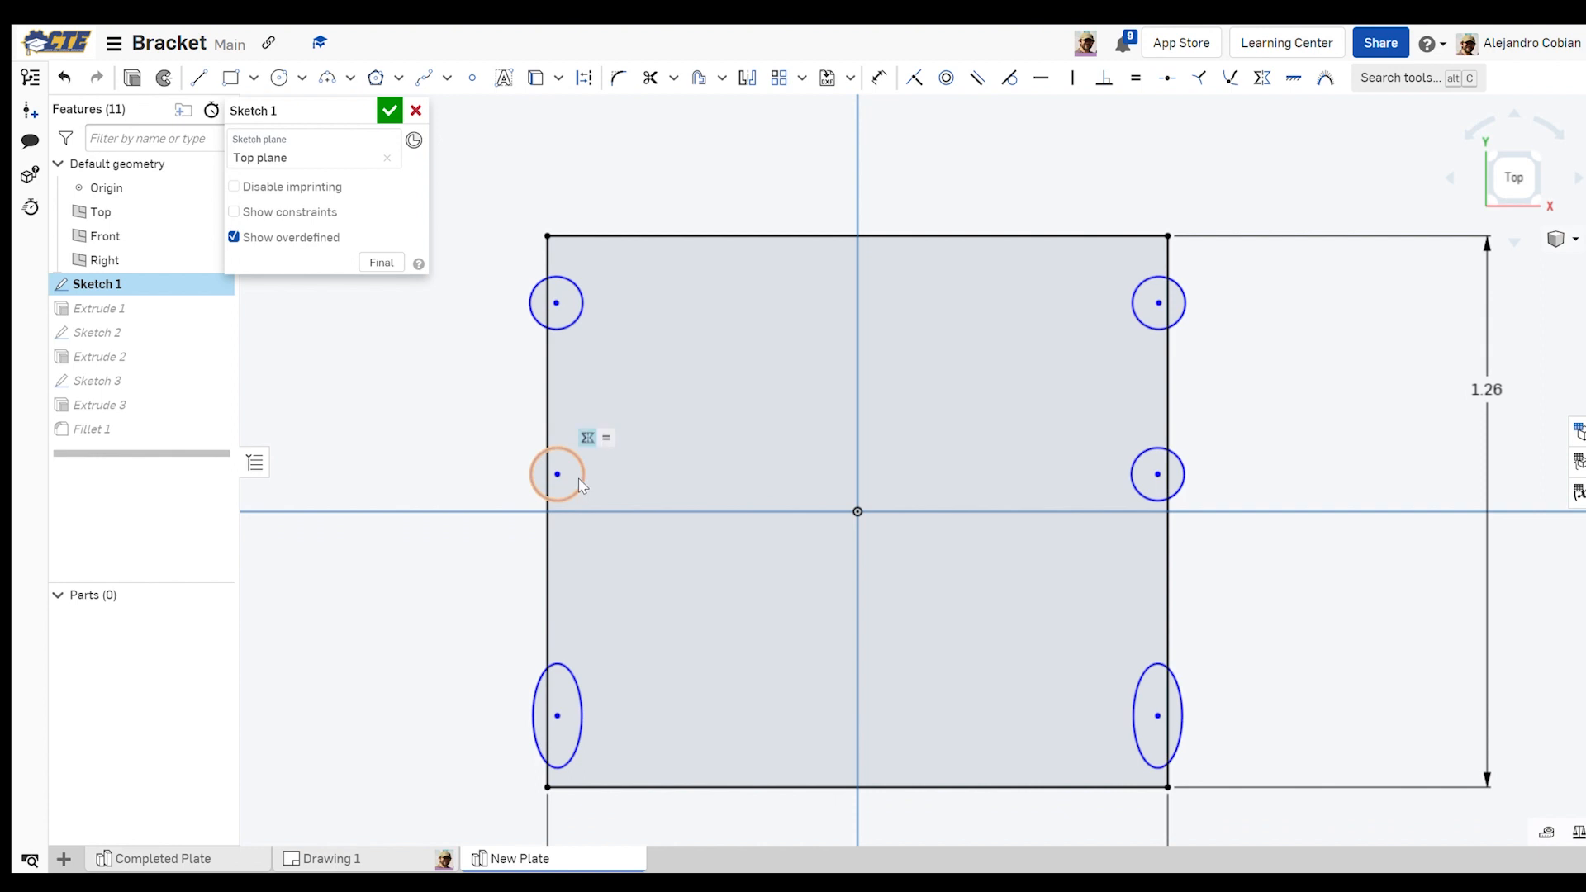
Move the middle-left and upper-left circles inward so they lie inside the rectangle, and show the sketch constraints
{"action": "left_click_drag", "start_coordinate": [579, 480], "coordinate": [631, 474]}
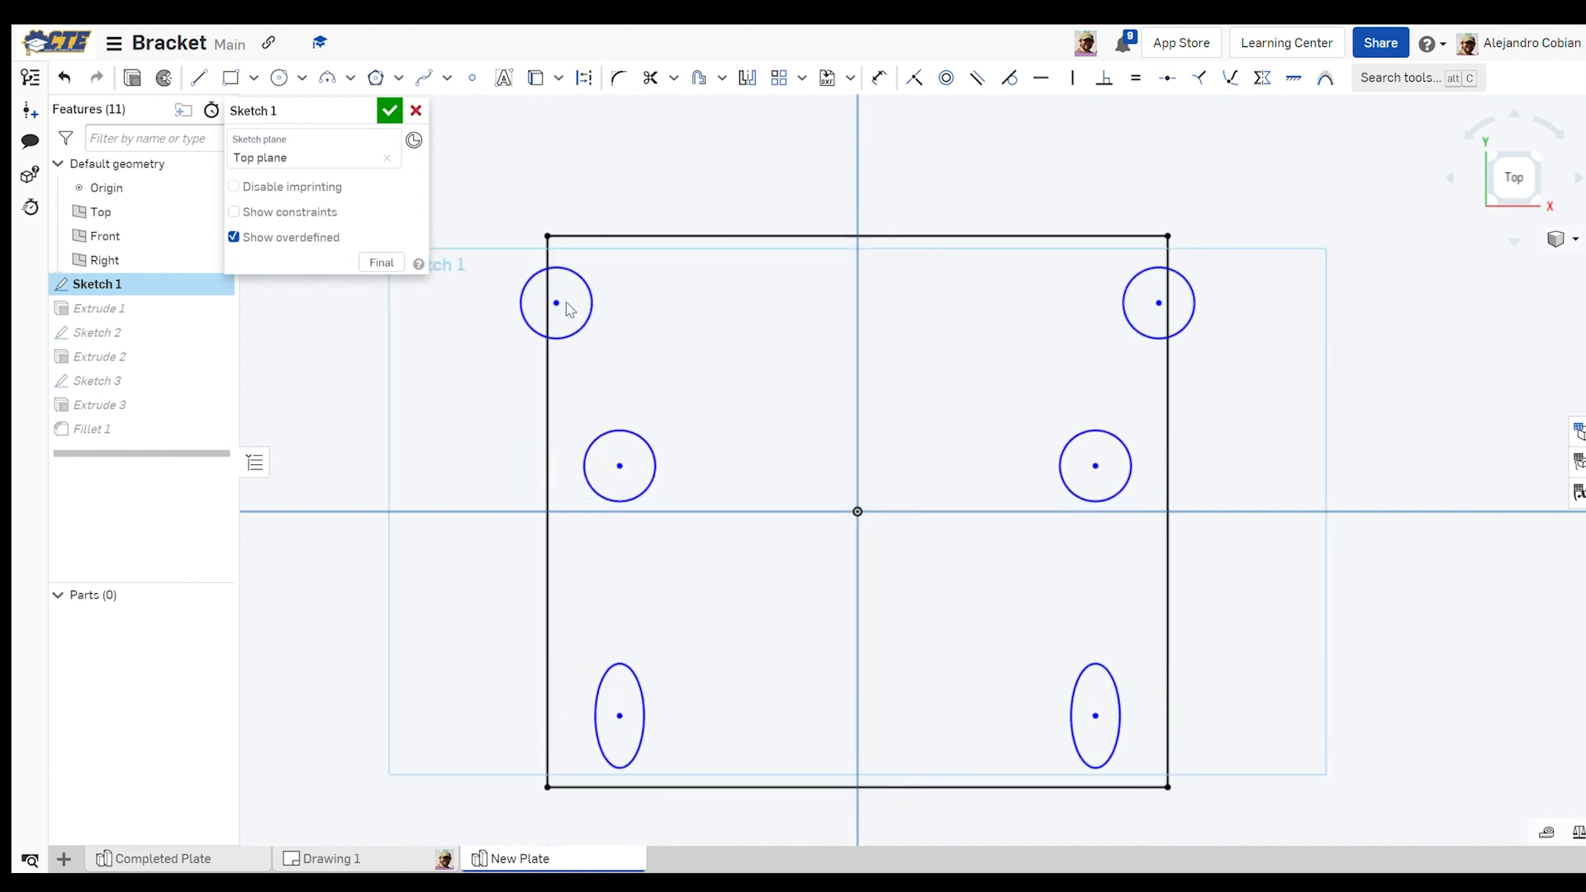
{"action": "left_click_drag", "start_coordinate": [559, 304], "coordinate": [618, 305]}
{"action": "left_click", "coordinate": [318, 213]}
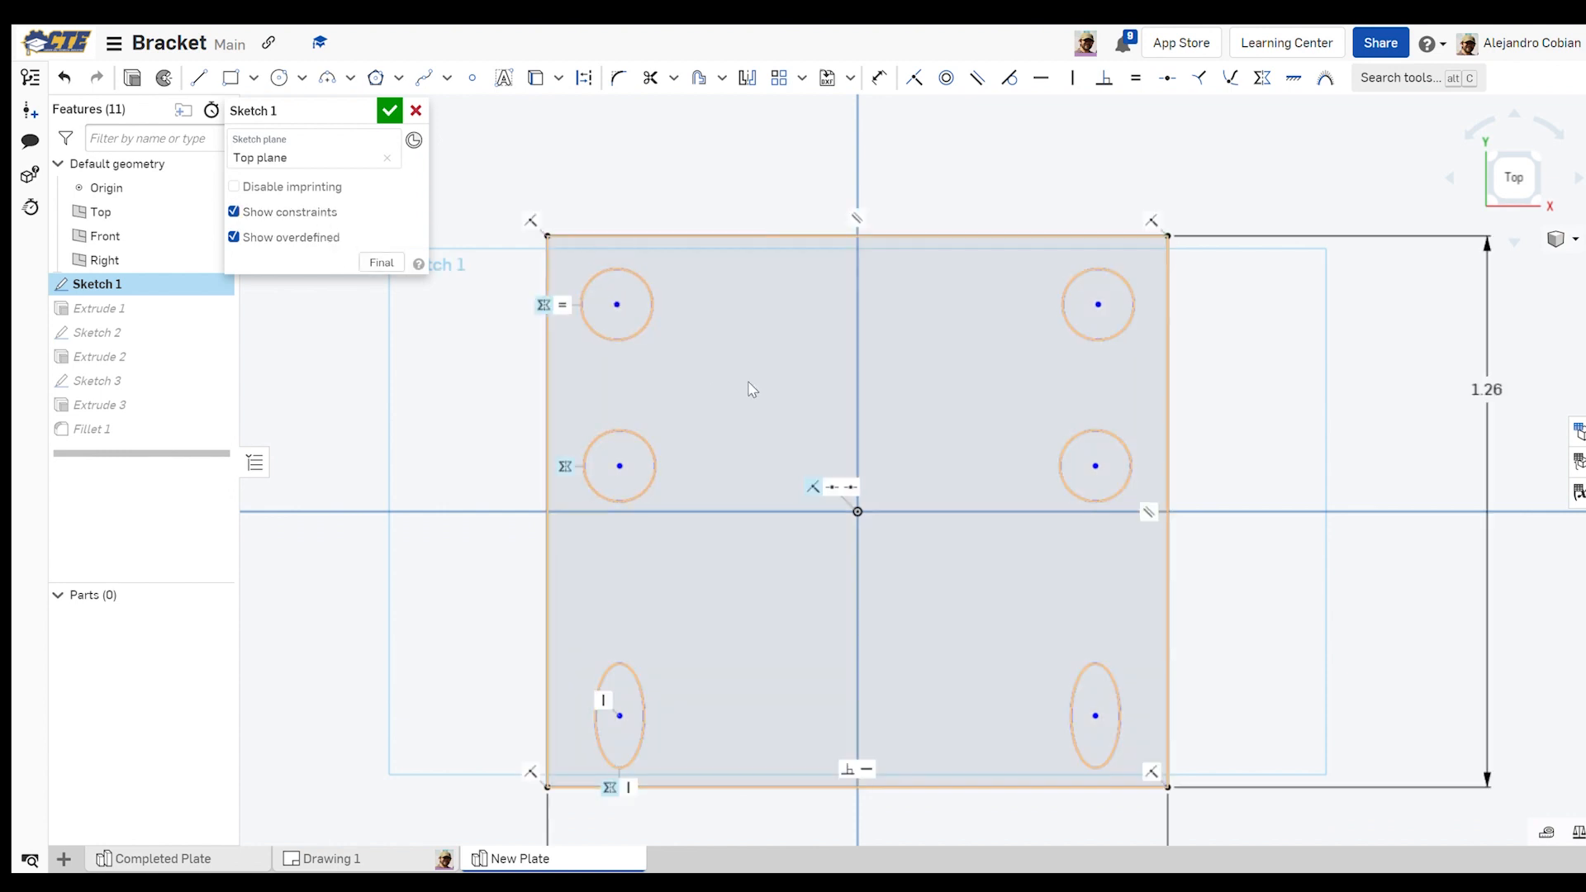
Align the upper-left circle's center vertically with the middle-left circle's center, and shift the hole column slightly inward
{"action": "key", "text": "d"}
{"action": "left_click", "coordinate": [617, 304]}
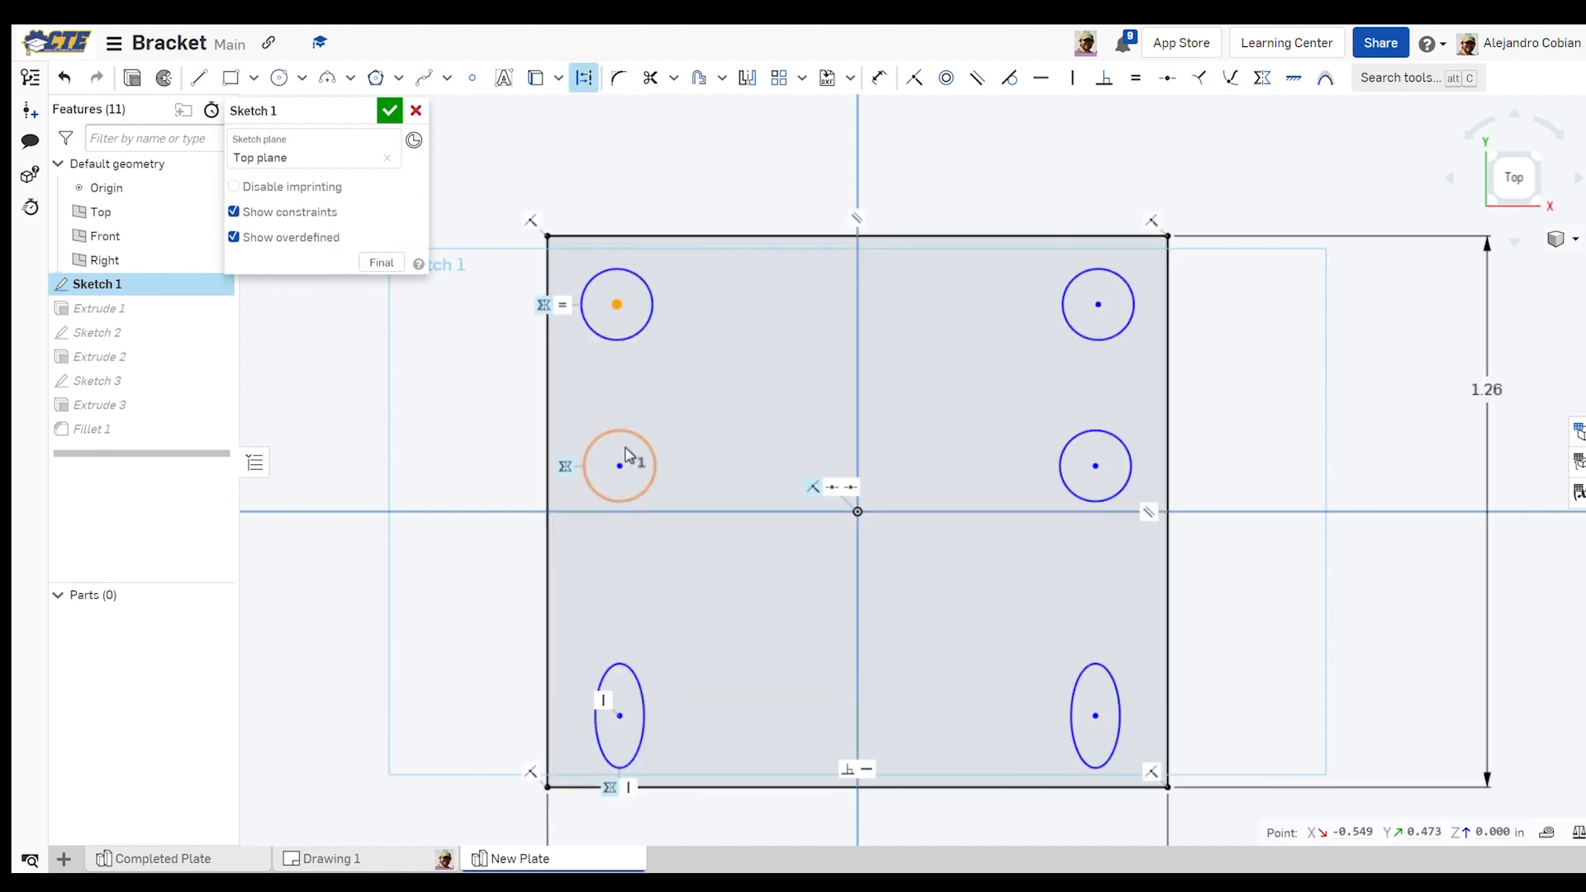
{"action": "left_click", "coordinate": [621, 466]}
{"action": "key", "text": "v"}
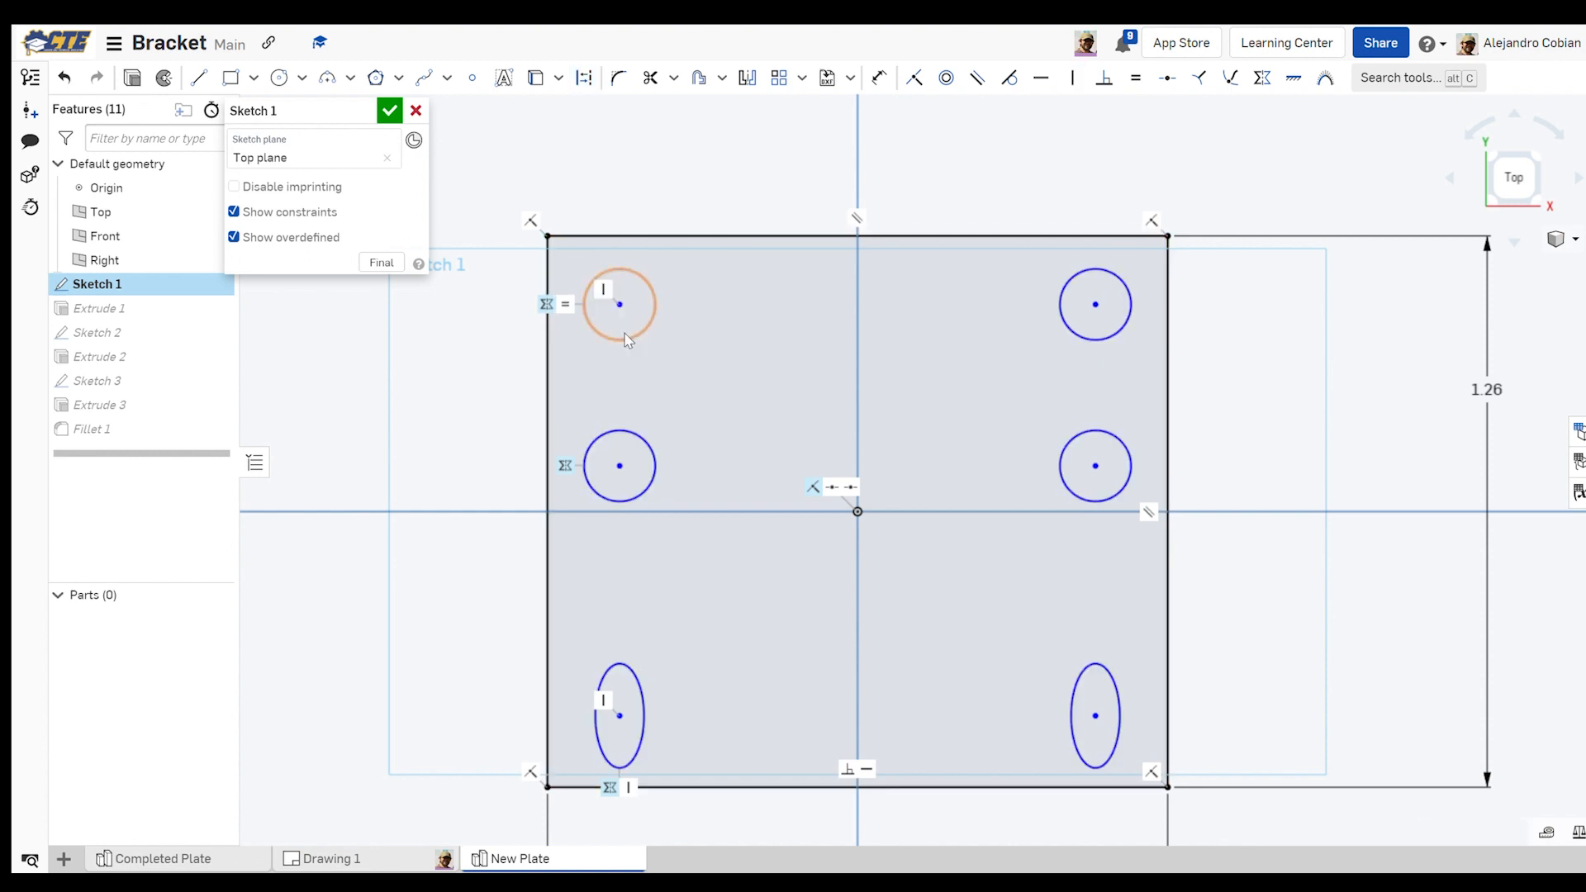
{"action": "left_click_drag", "start_coordinate": [619, 304], "coordinate": [629, 307]}
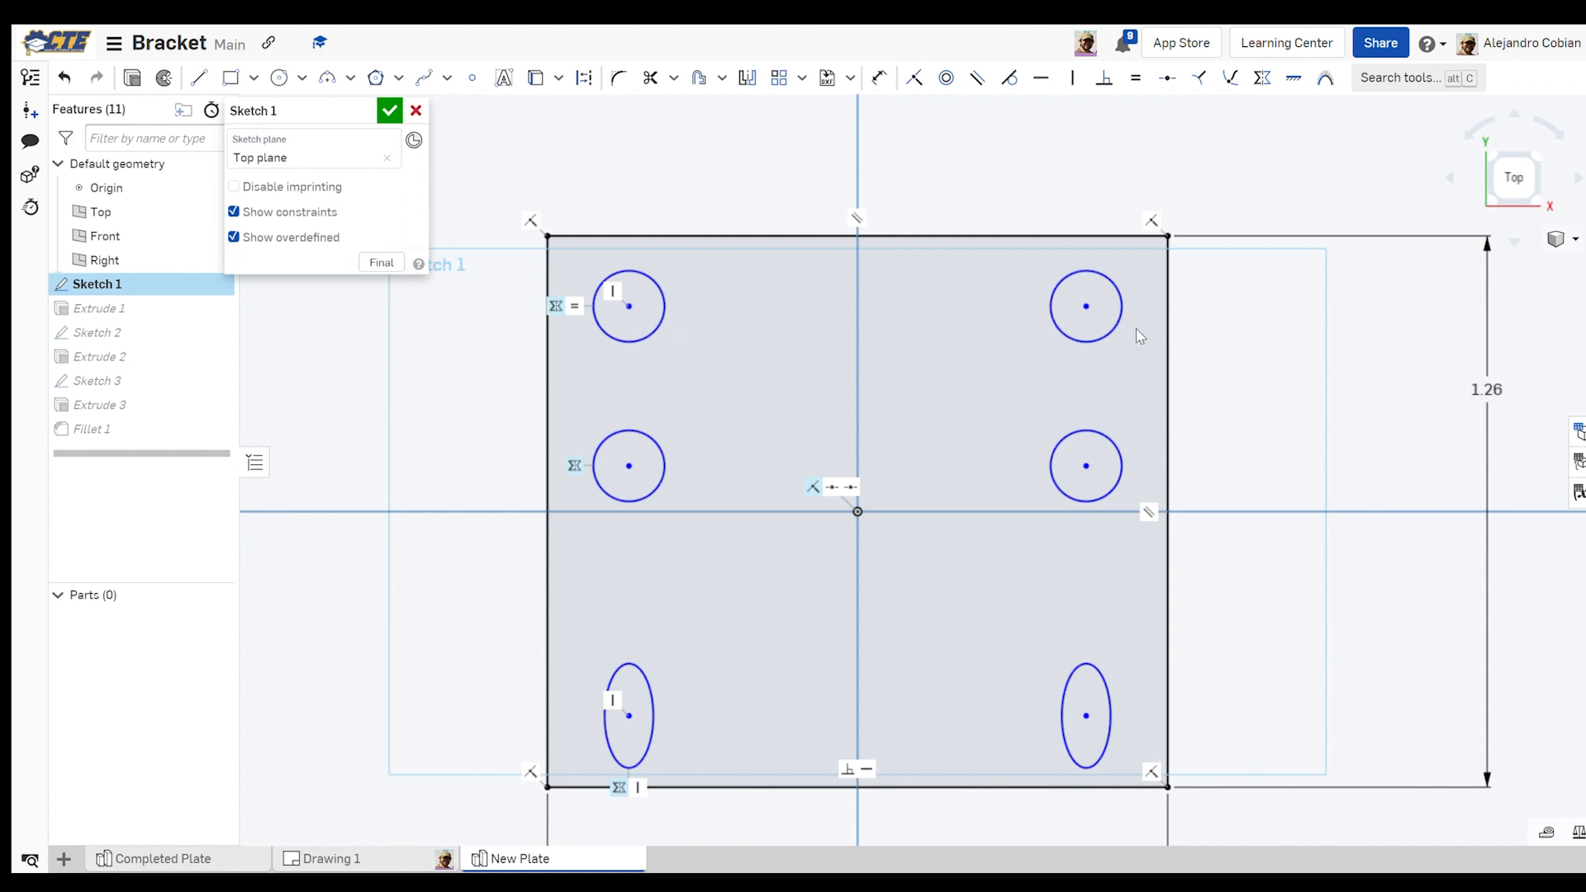
Dimension the upper-right circle's diameter to 0.12 in
{"action": "key", "text": "d"}
{"action": "left_click", "coordinate": [1122, 306]}
{"action": "left_click", "coordinate": [1247, 305]}
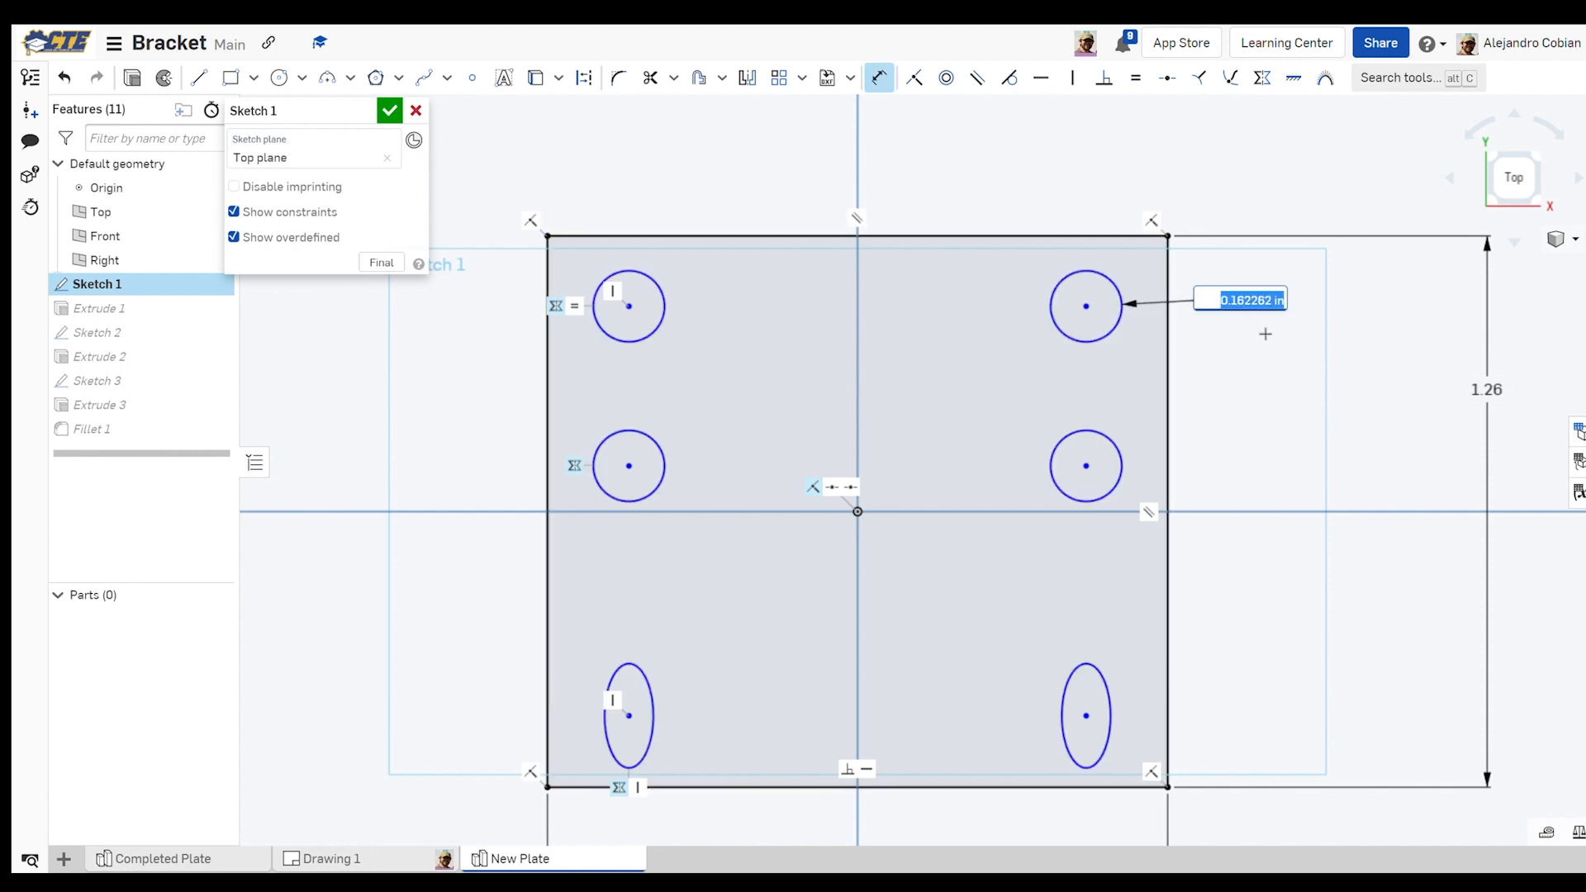
{"action": "type", "text": "12"}
{"action": "key", "text": "Return"}
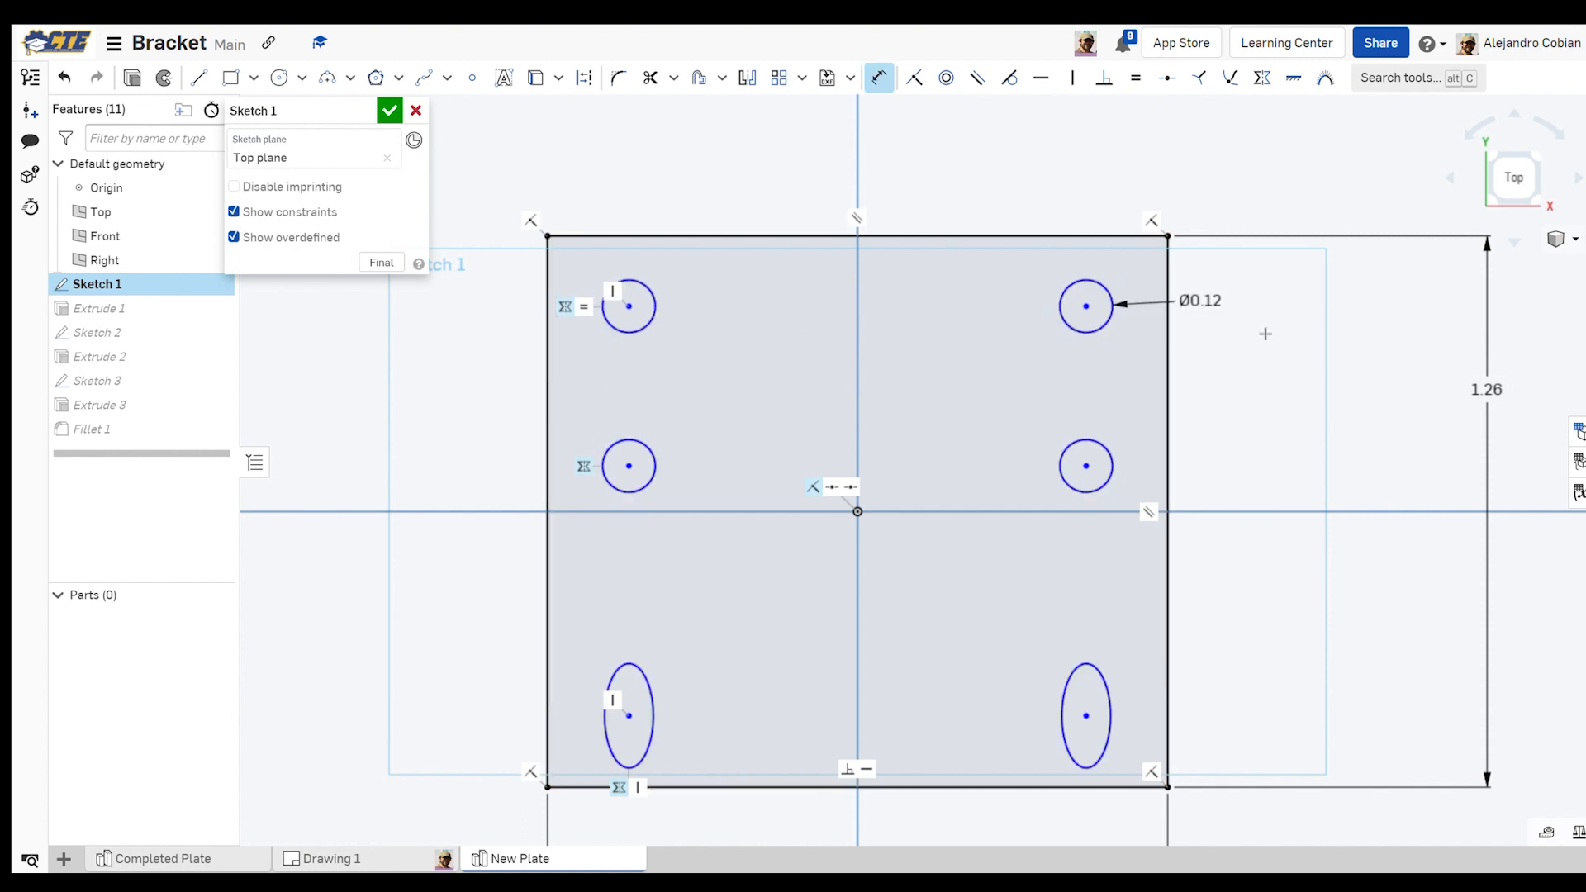
Dimension the lower-right ellipse's width to 0.12 in and its height to 0.36 in
{"action": "left_click", "coordinate": [1109, 686]}
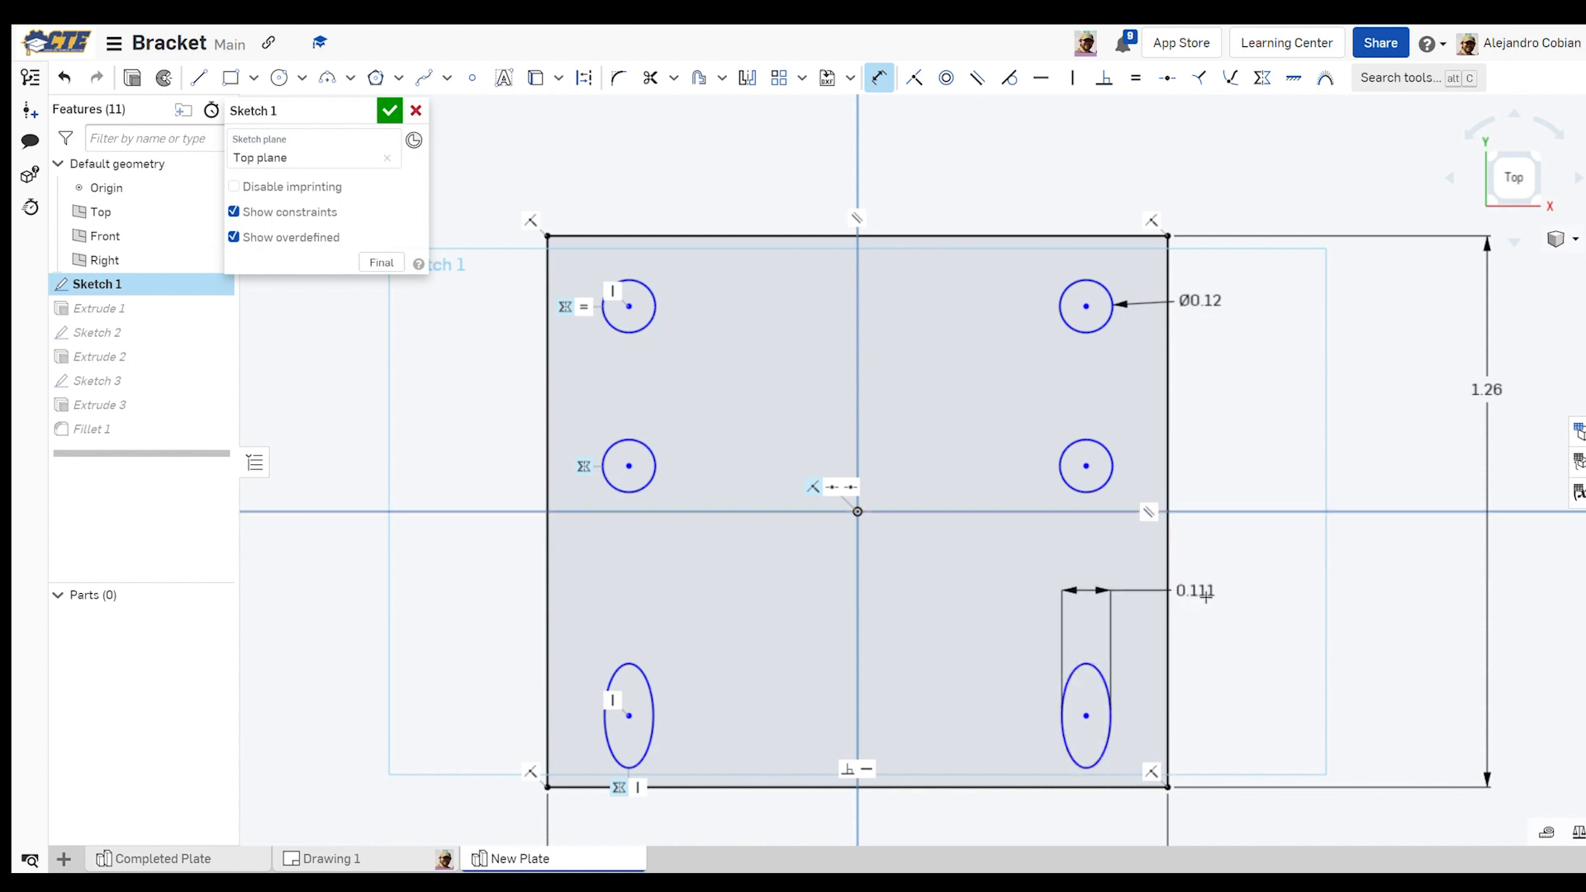
{"action": "left_click", "coordinate": [1212, 601]}
{"action": "type", "text": ".12"}
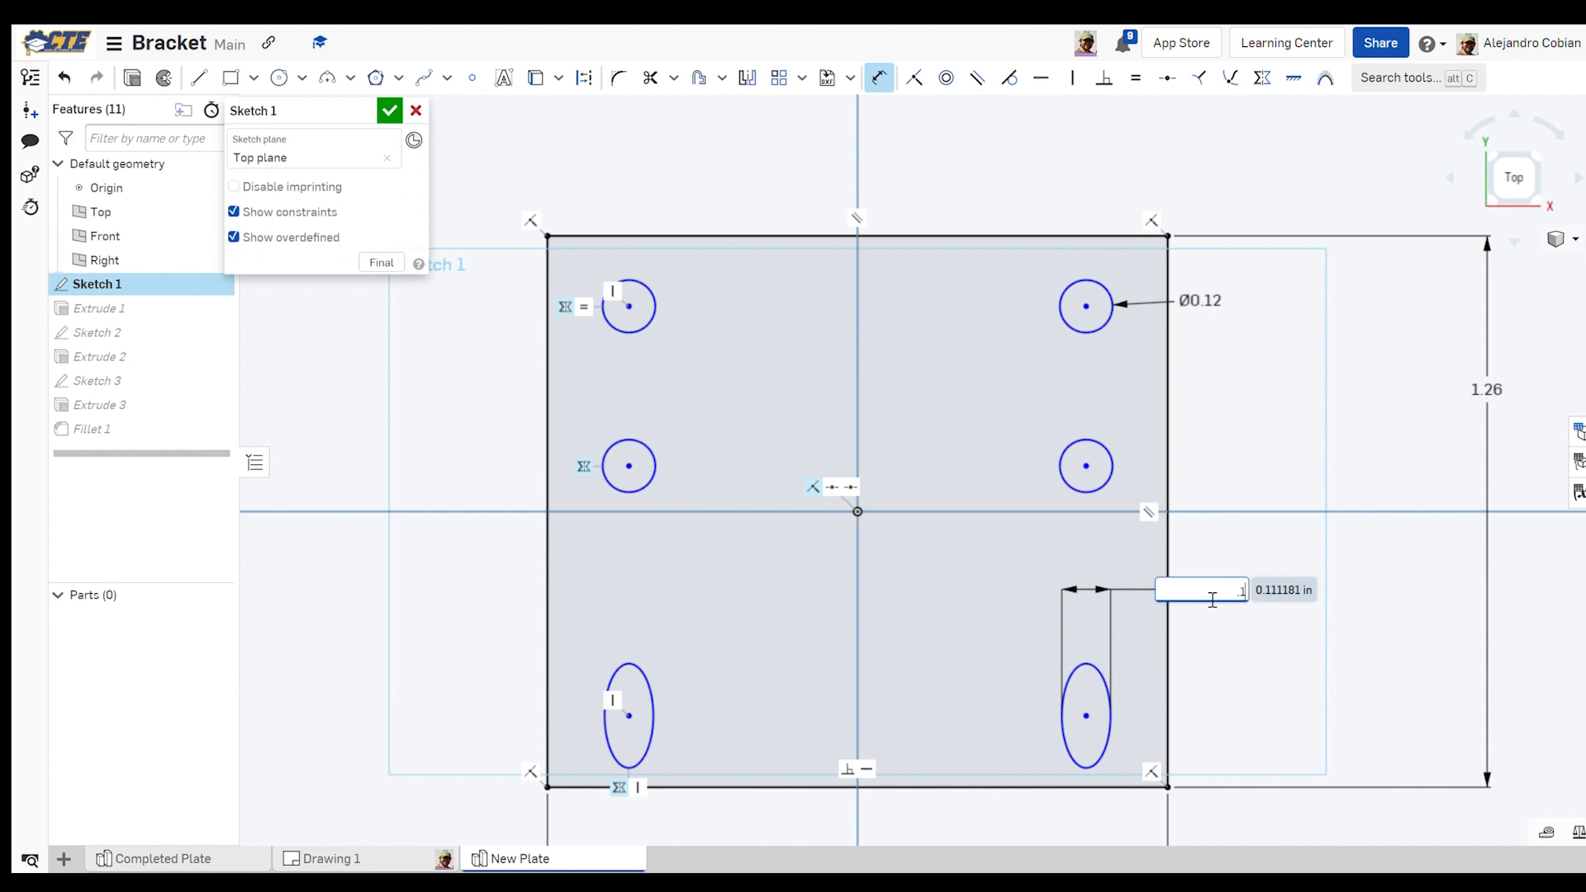
{"action": "key", "text": "Return"}
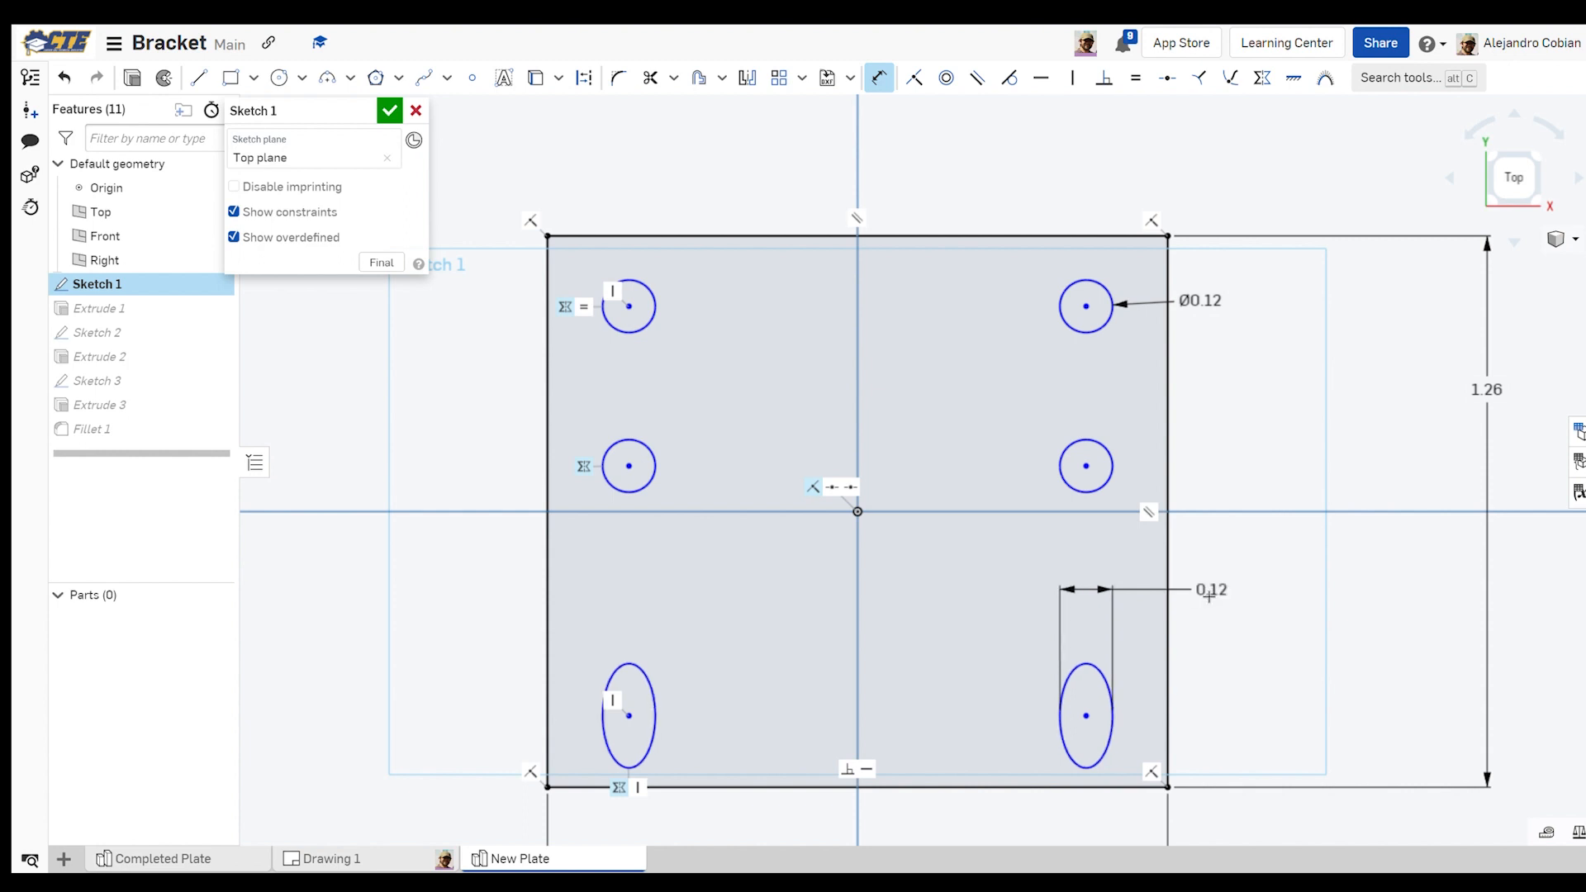
{"action": "left_click", "coordinate": [1112, 709]}
{"action": "left_click", "coordinate": [1251, 708]}
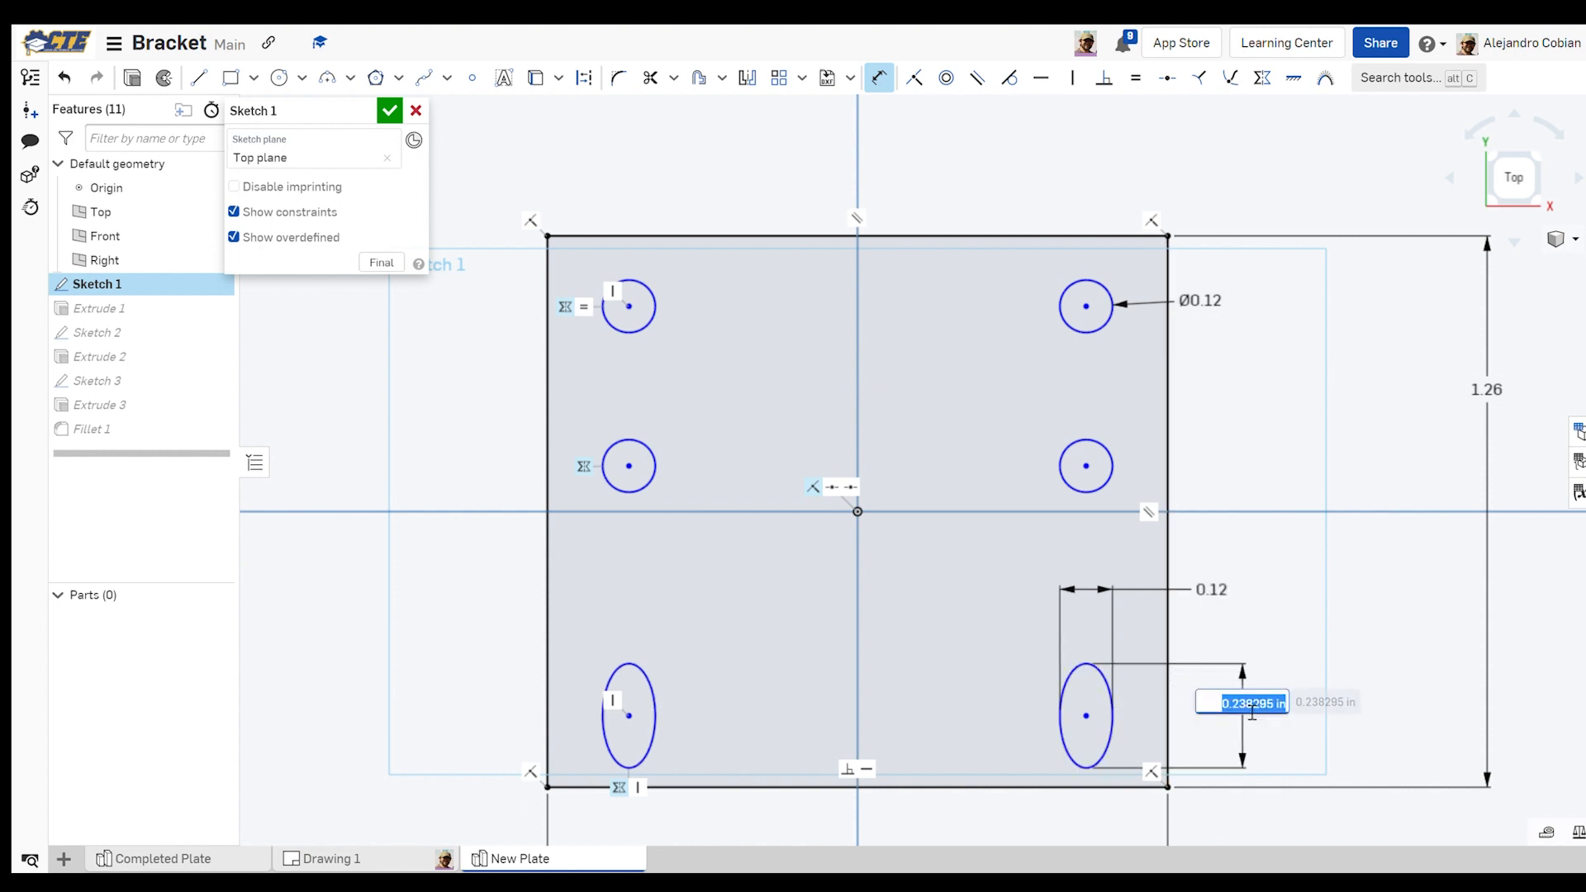
{"action": "type", "text": ".36"}
{"action": "key", "text": "Return"}
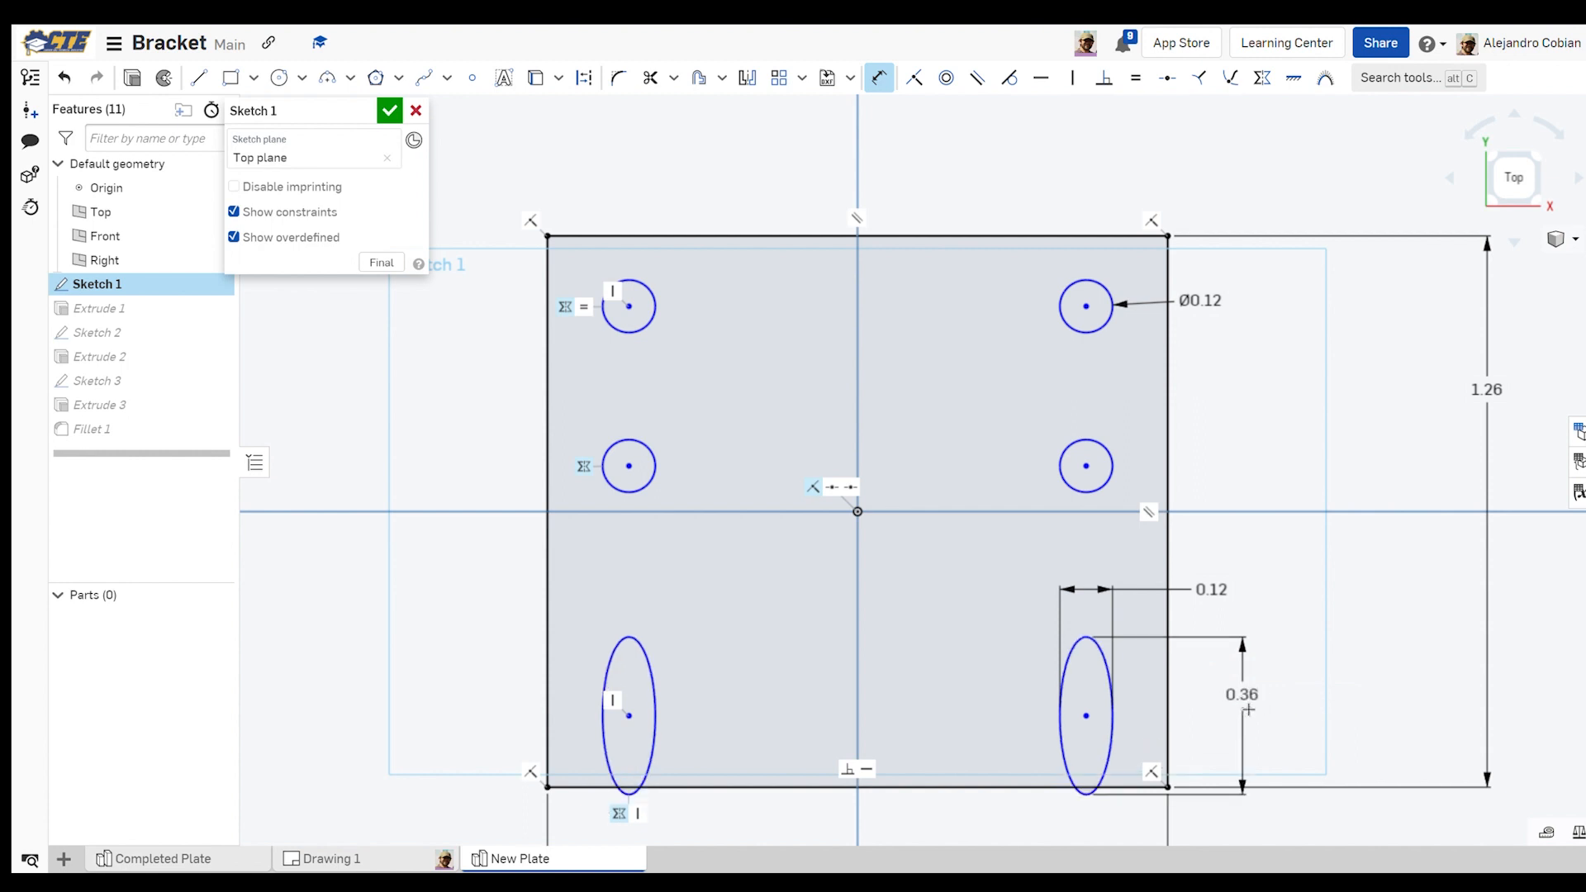
{"action": "key", "text": "Escape"}
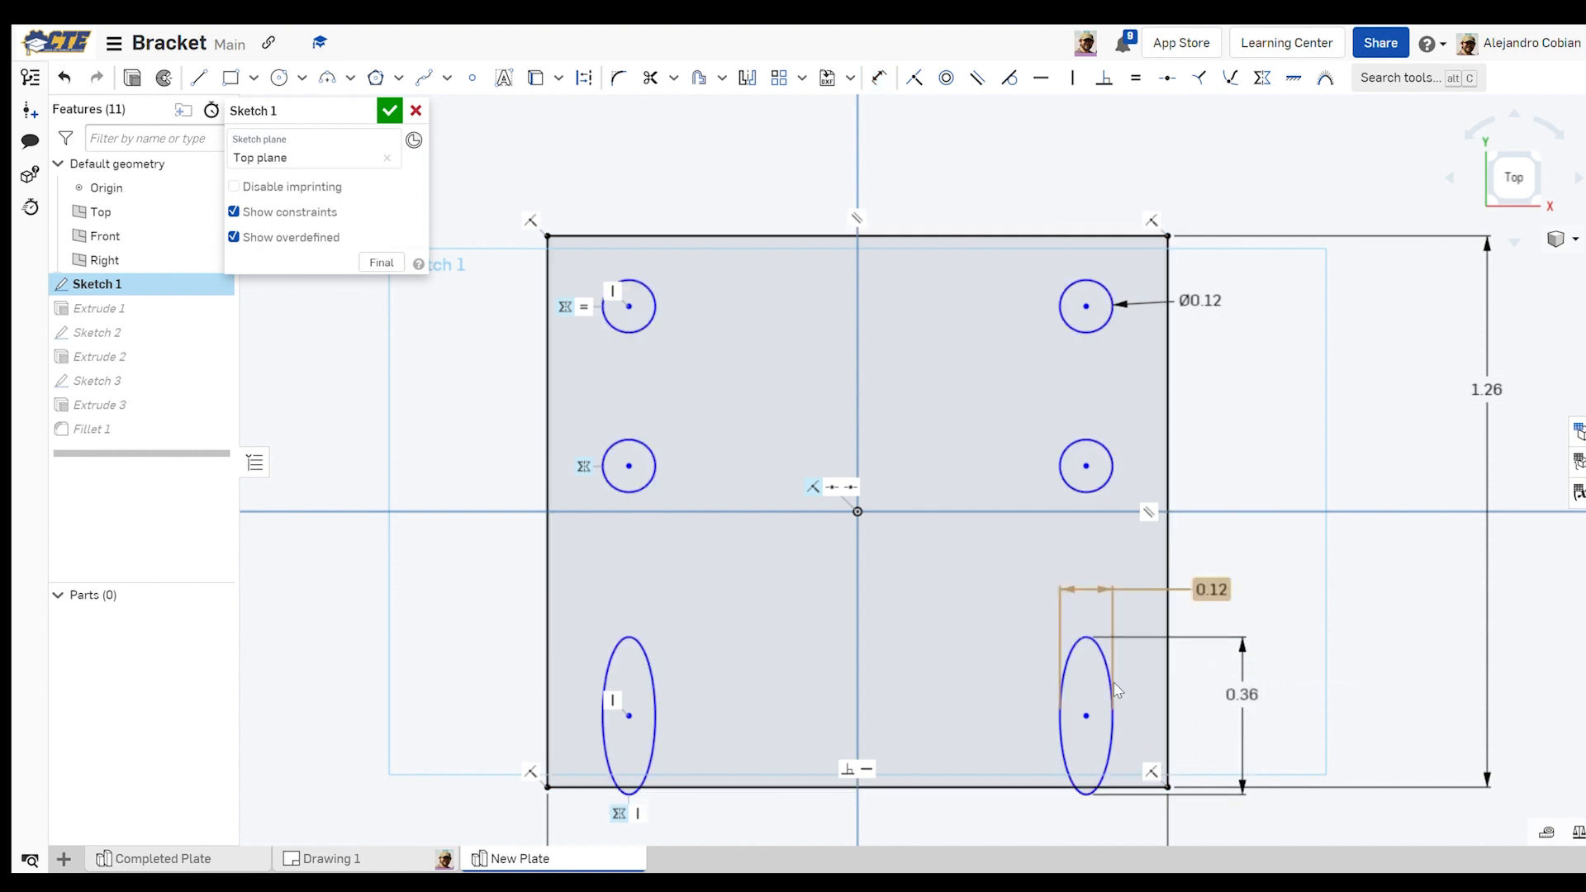
Move the lower-right ellipse up inside the plate and dimension the upper-left circle's center 0.135 in from the plate's left edge
{"action": "left_click_drag", "start_coordinate": [1087, 717], "coordinate": [1097, 677]}
{"action": "key", "text": "d"}
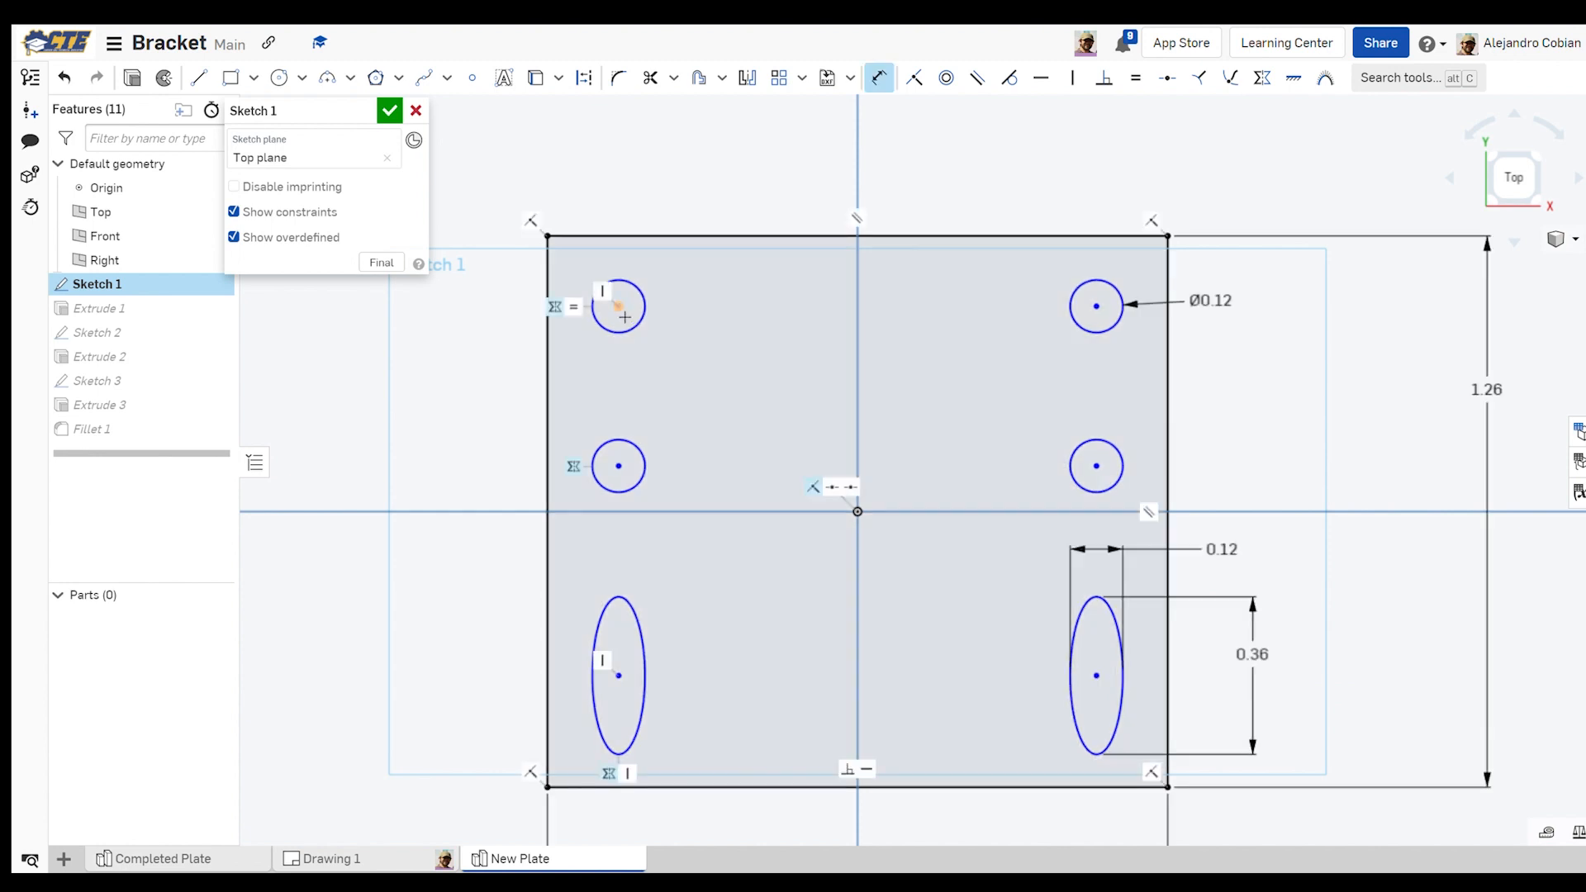
{"action": "left_click", "coordinate": [549, 289]}
{"action": "left_click", "coordinate": [618, 306]}
{"action": "left_click", "coordinate": [451, 325]}
{"action": "key", "text": "BackSpace"}
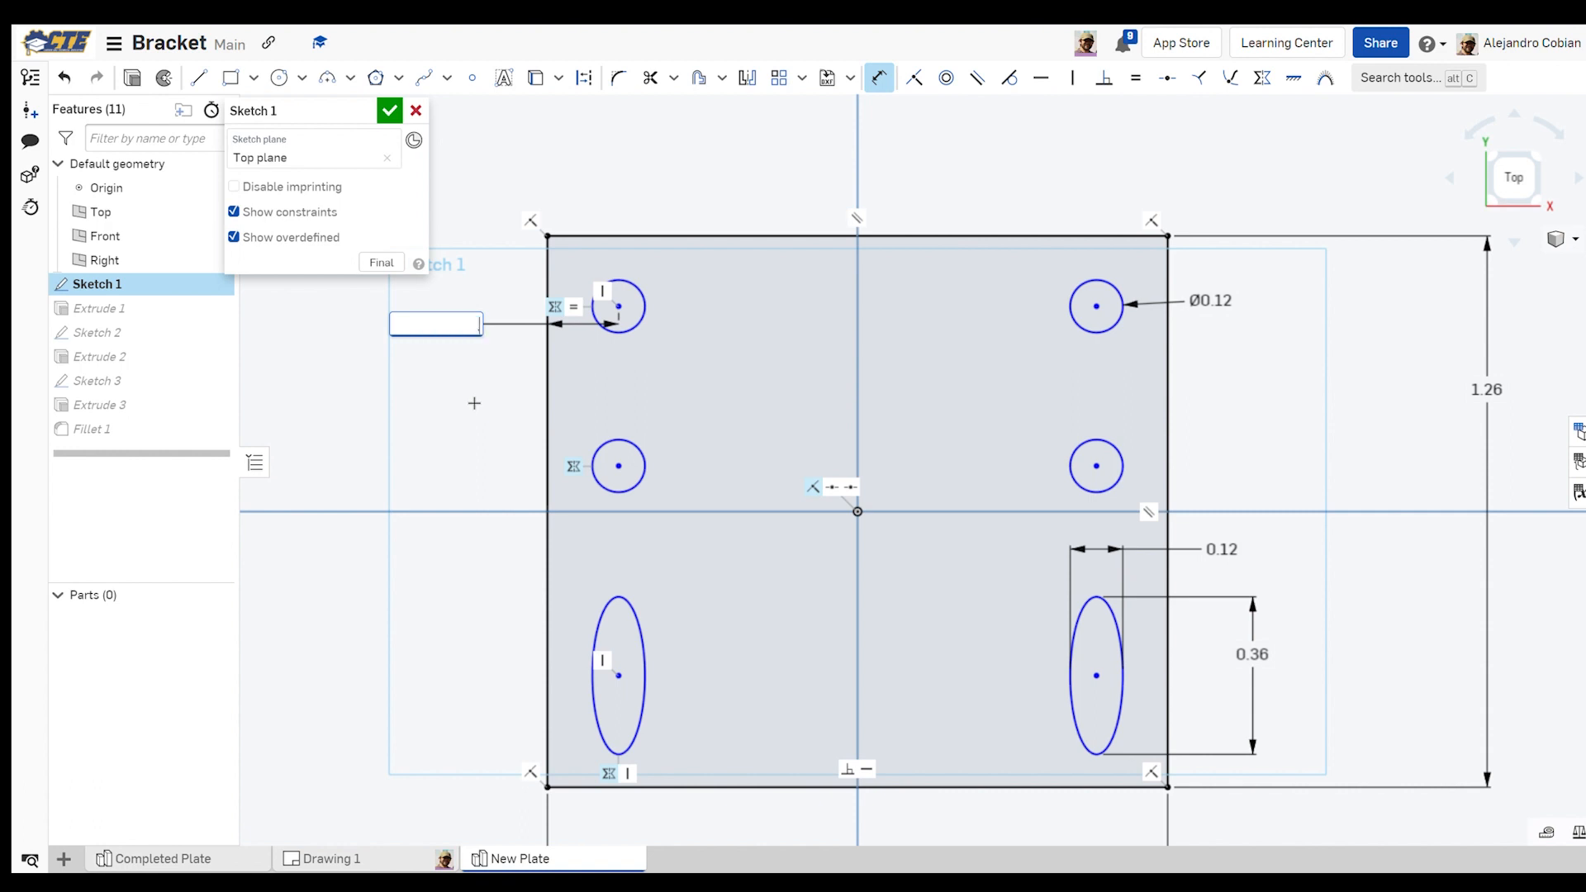
{"action": "type", "text": ".135"}
{"action": "key", "text": "Return"}
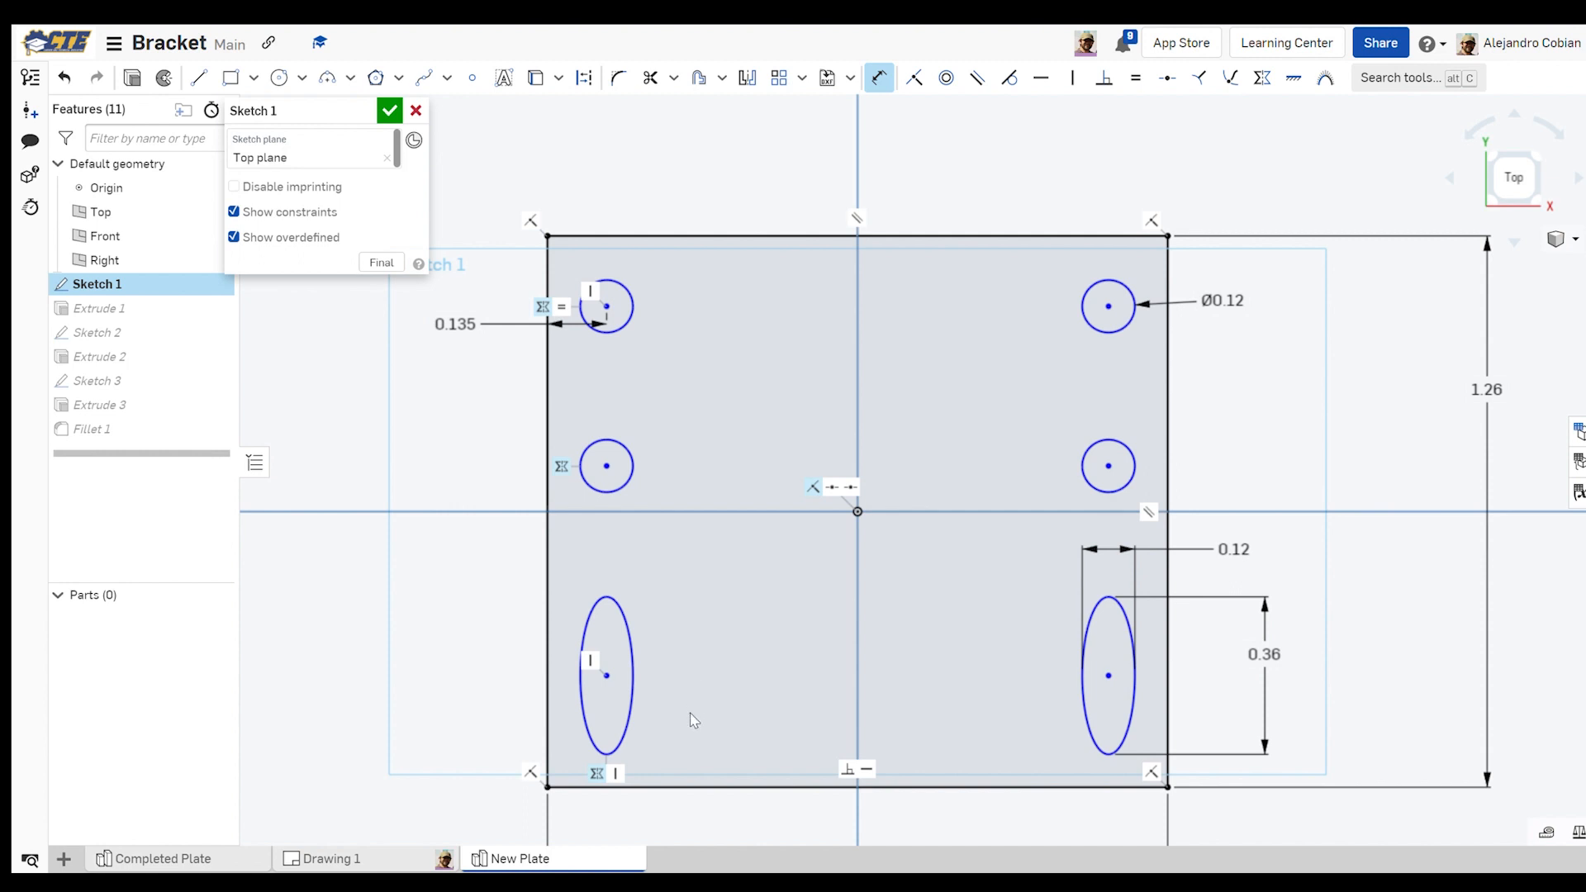
Dimension the lower-left ellipse's center 0.194 in above the plate's bottom edge
{"action": "key", "text": "d"}
{"action": "left_click", "coordinate": [607, 676]}
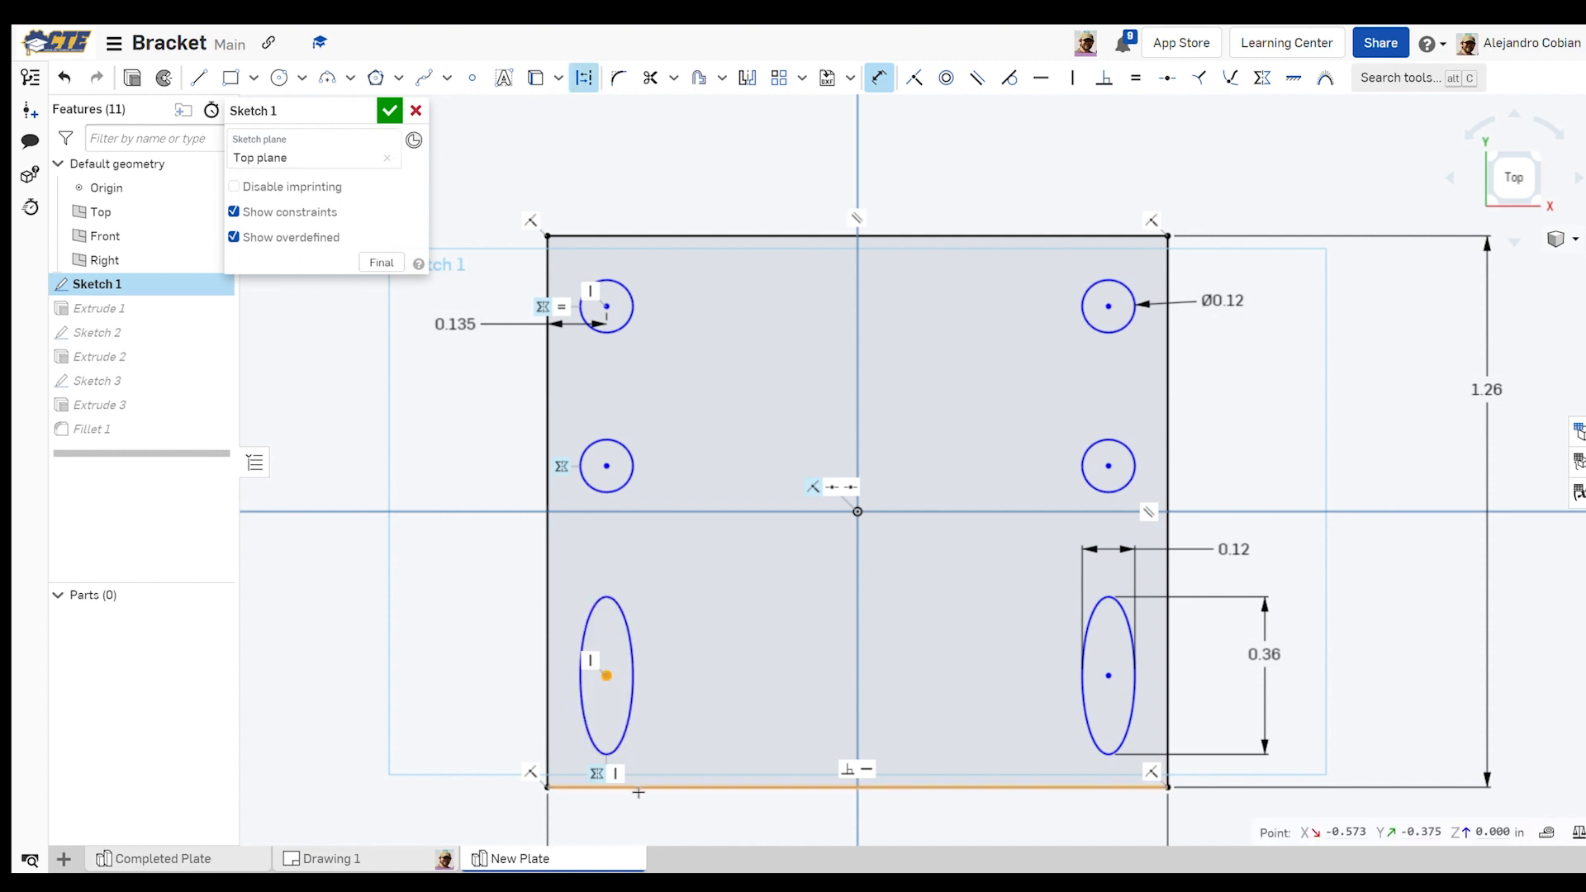
{"action": "left_click", "coordinate": [640, 786]}
{"action": "left_click", "coordinate": [459, 721]}
{"action": "key", "text": "BackSpace"}
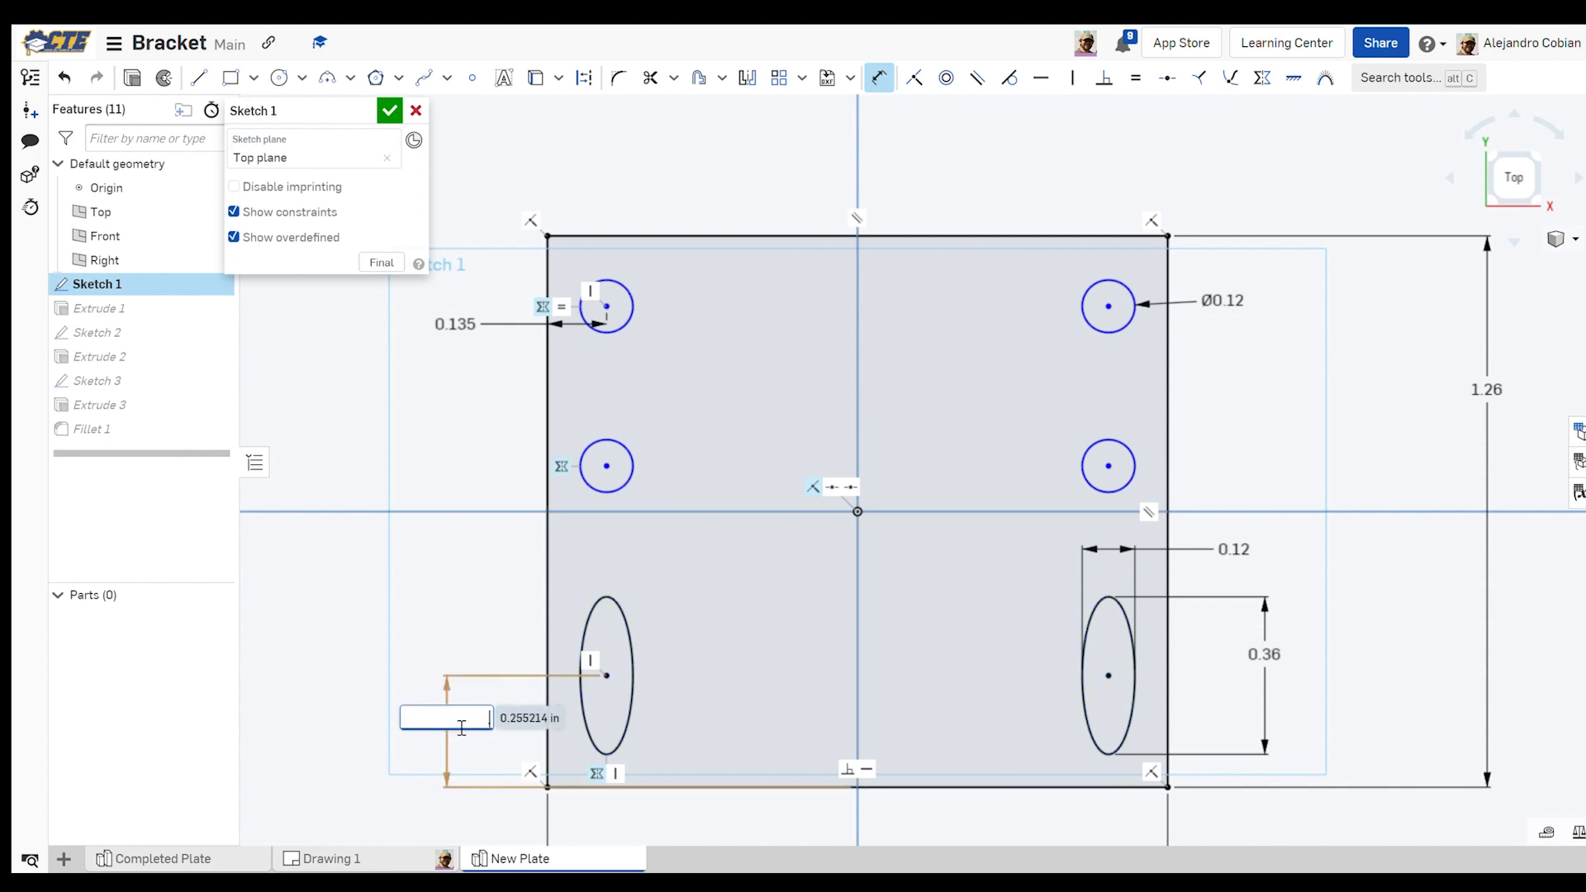
{"action": "key", "text": "Return"}
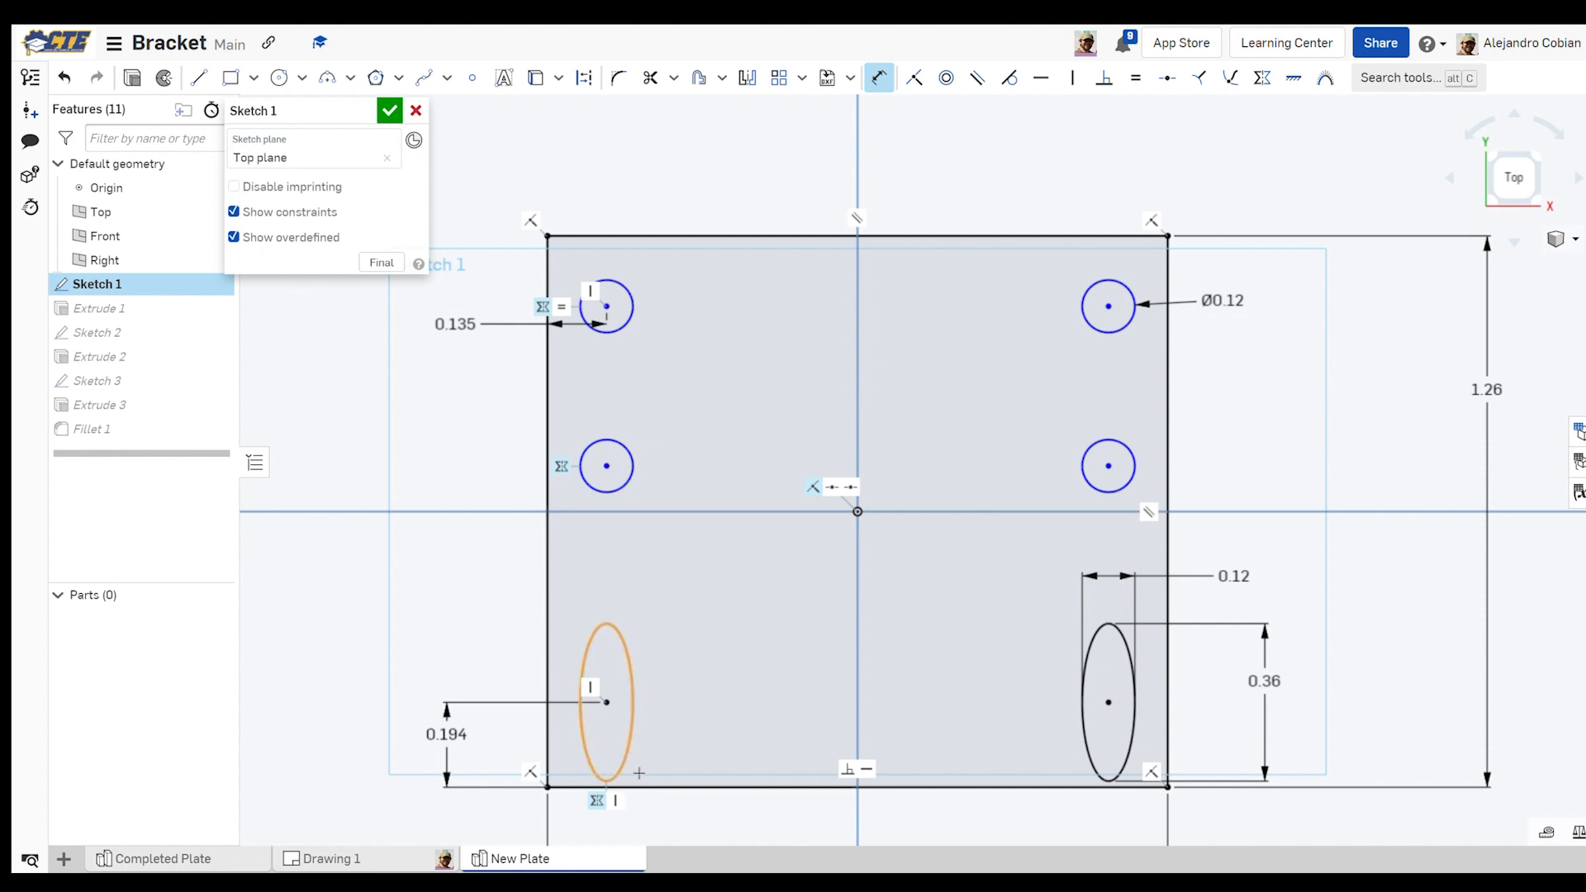
Dimension the middle-left circle's center 0.653 in above the plate's bottom edge
{"action": "left_click", "coordinate": [661, 787]}
{"action": "left_click", "coordinate": [406, 593]}
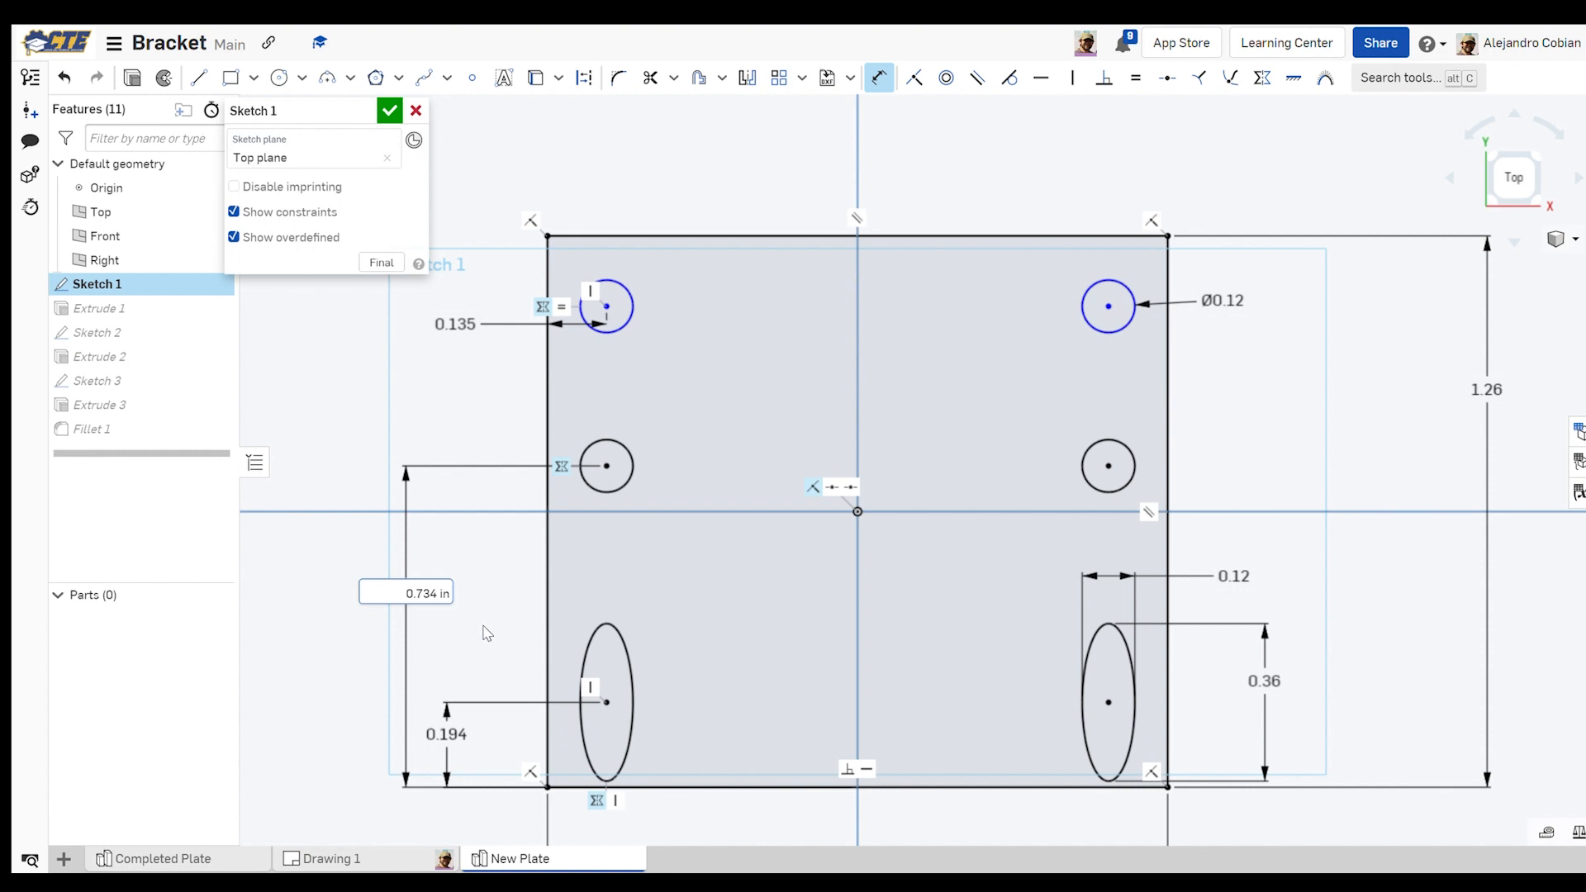
{"action": "key", "text": "ctrl+a"}
{"action": "key", "text": "BackSpace"}
{"action": "type", "text": ".653"}
{"action": "key", "text": "Return"}
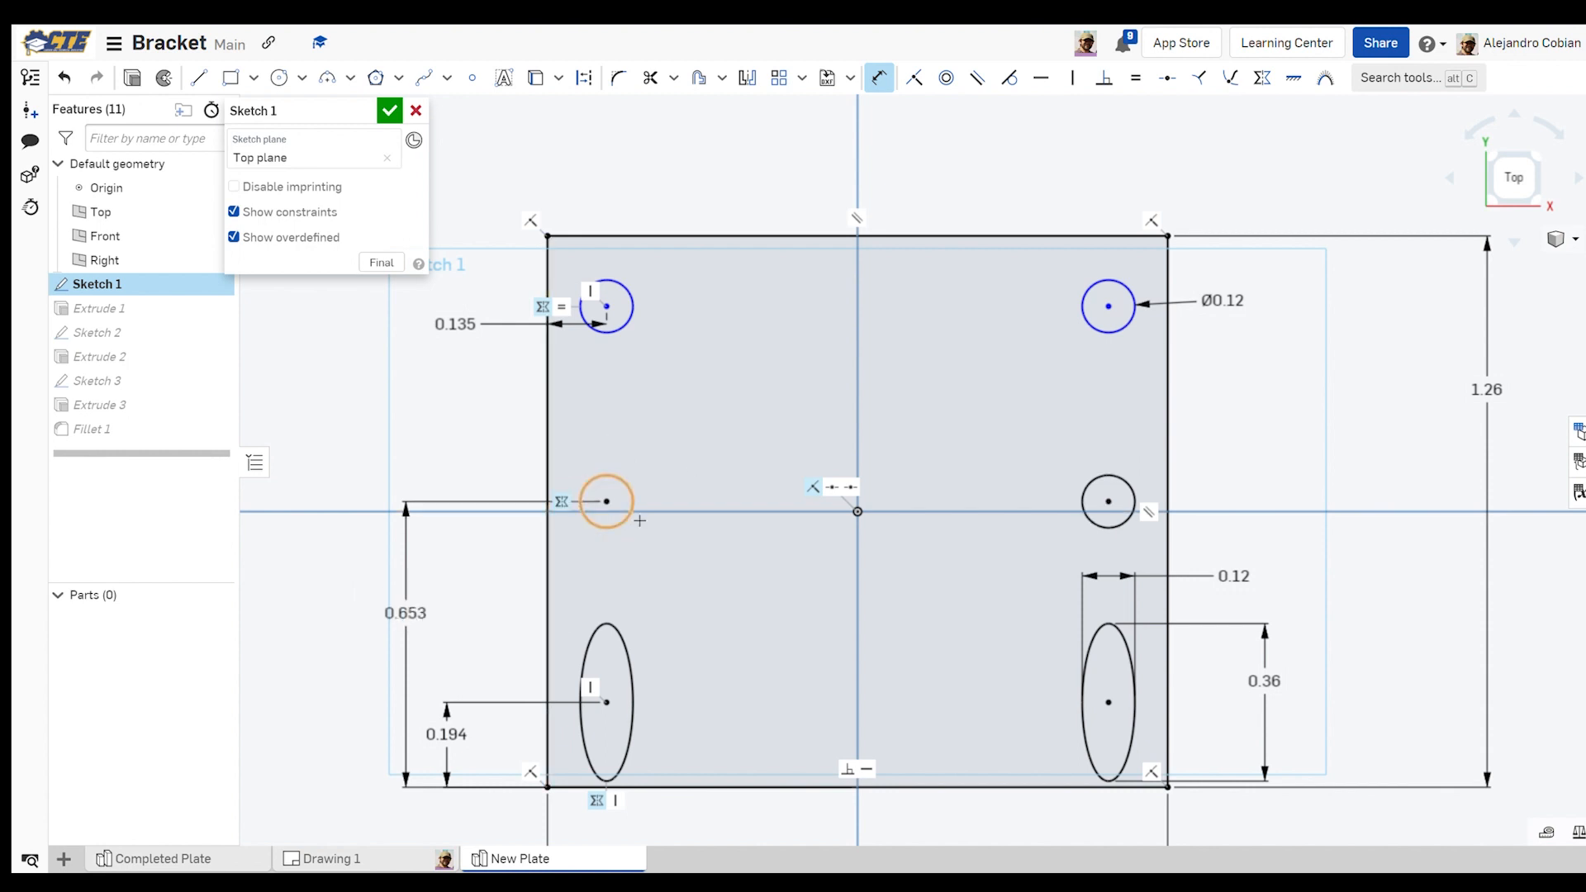
Dimension the upper-left circle's center 1.021 in above the plate's bottom edge and finish Sketch 1
{"action": "left_click", "coordinate": [607, 308]}
{"action": "left_click", "coordinate": [662, 788]}
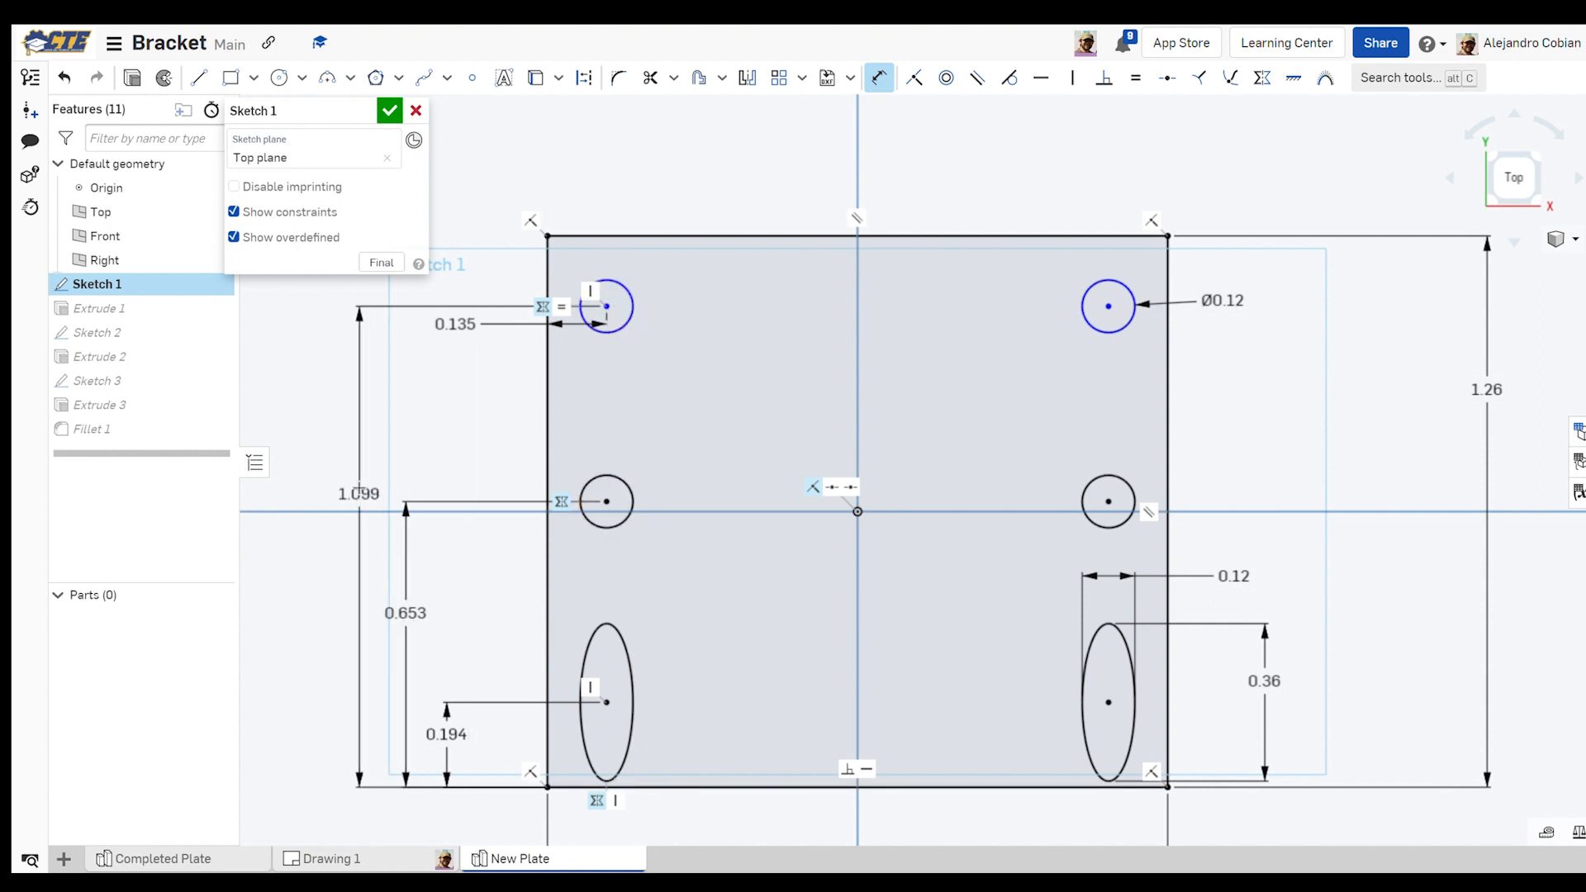
{"action": "left_click", "coordinate": [329, 444]}
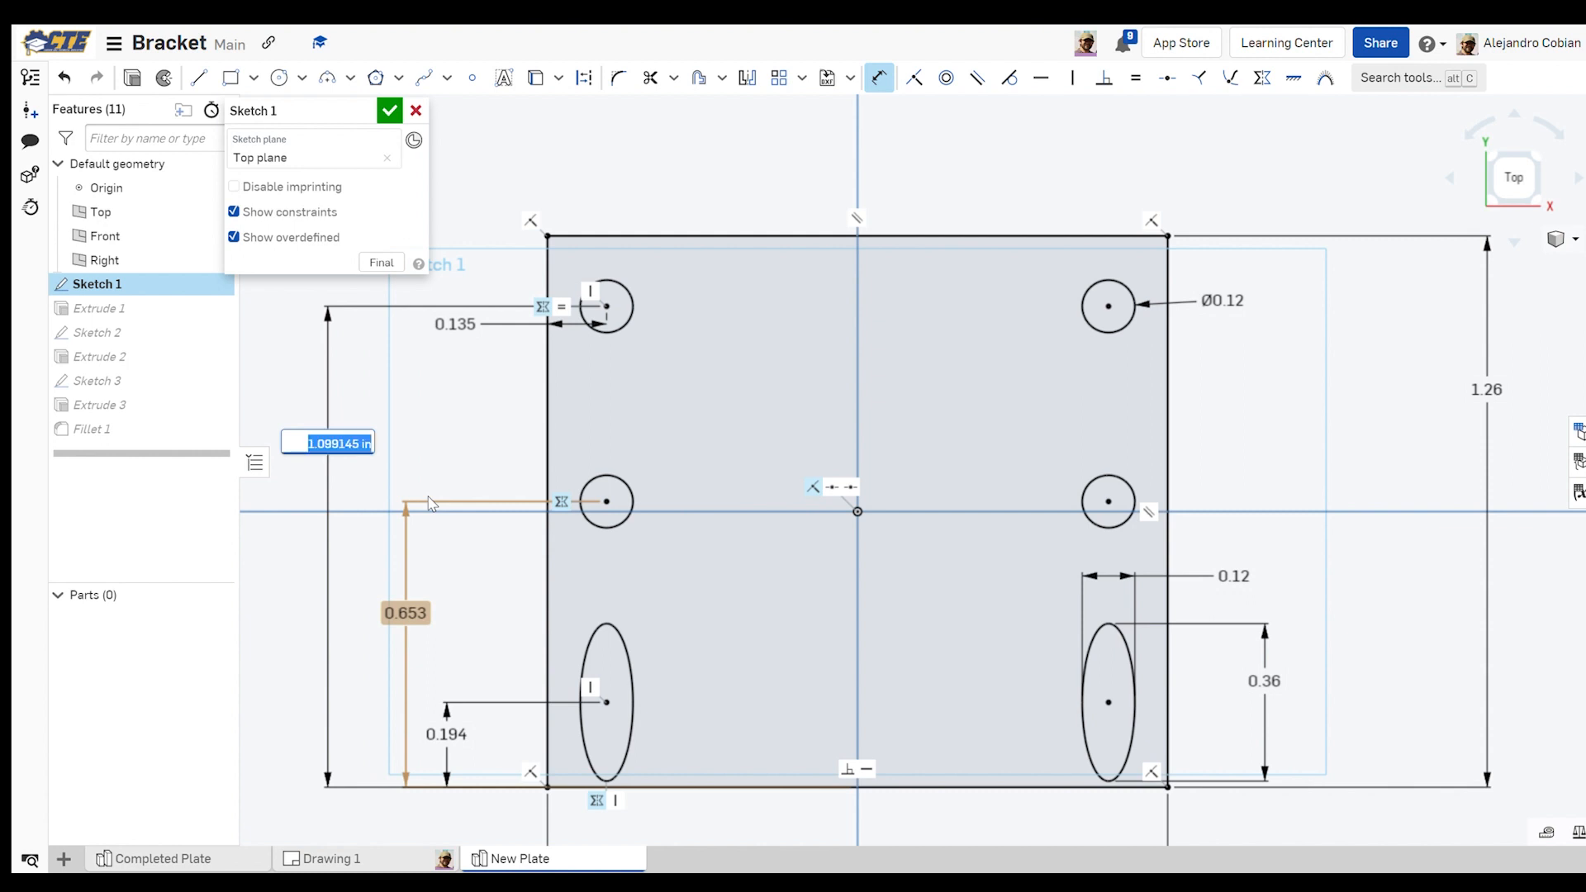
{"action": "type", "text": "1.021"}
{"action": "key", "text": "Return"}
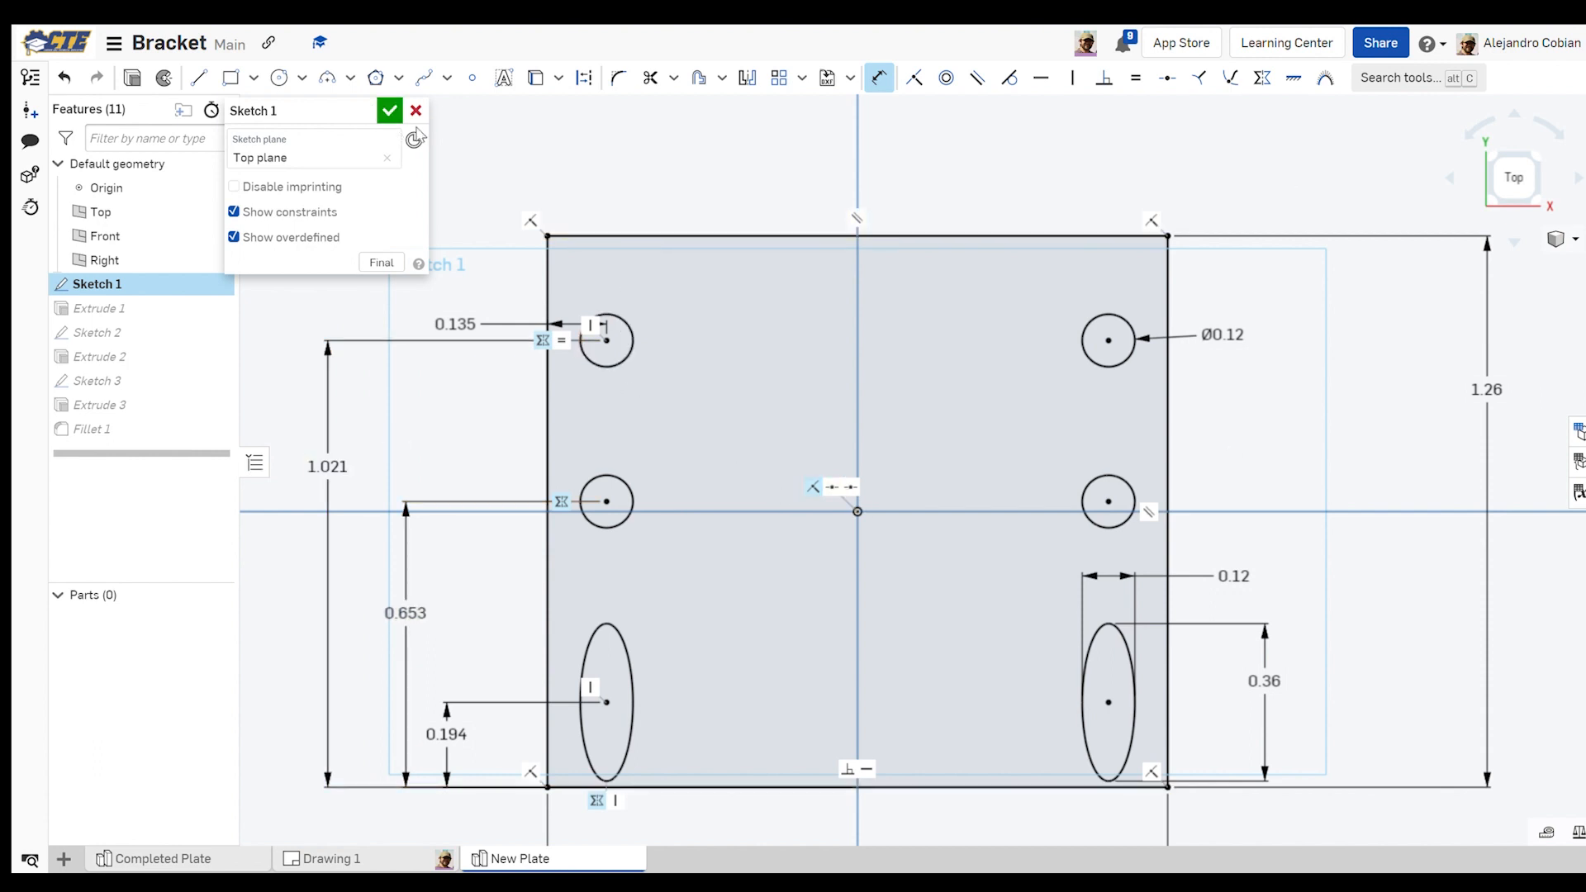
{"action": "left_click", "coordinate": [389, 110]}
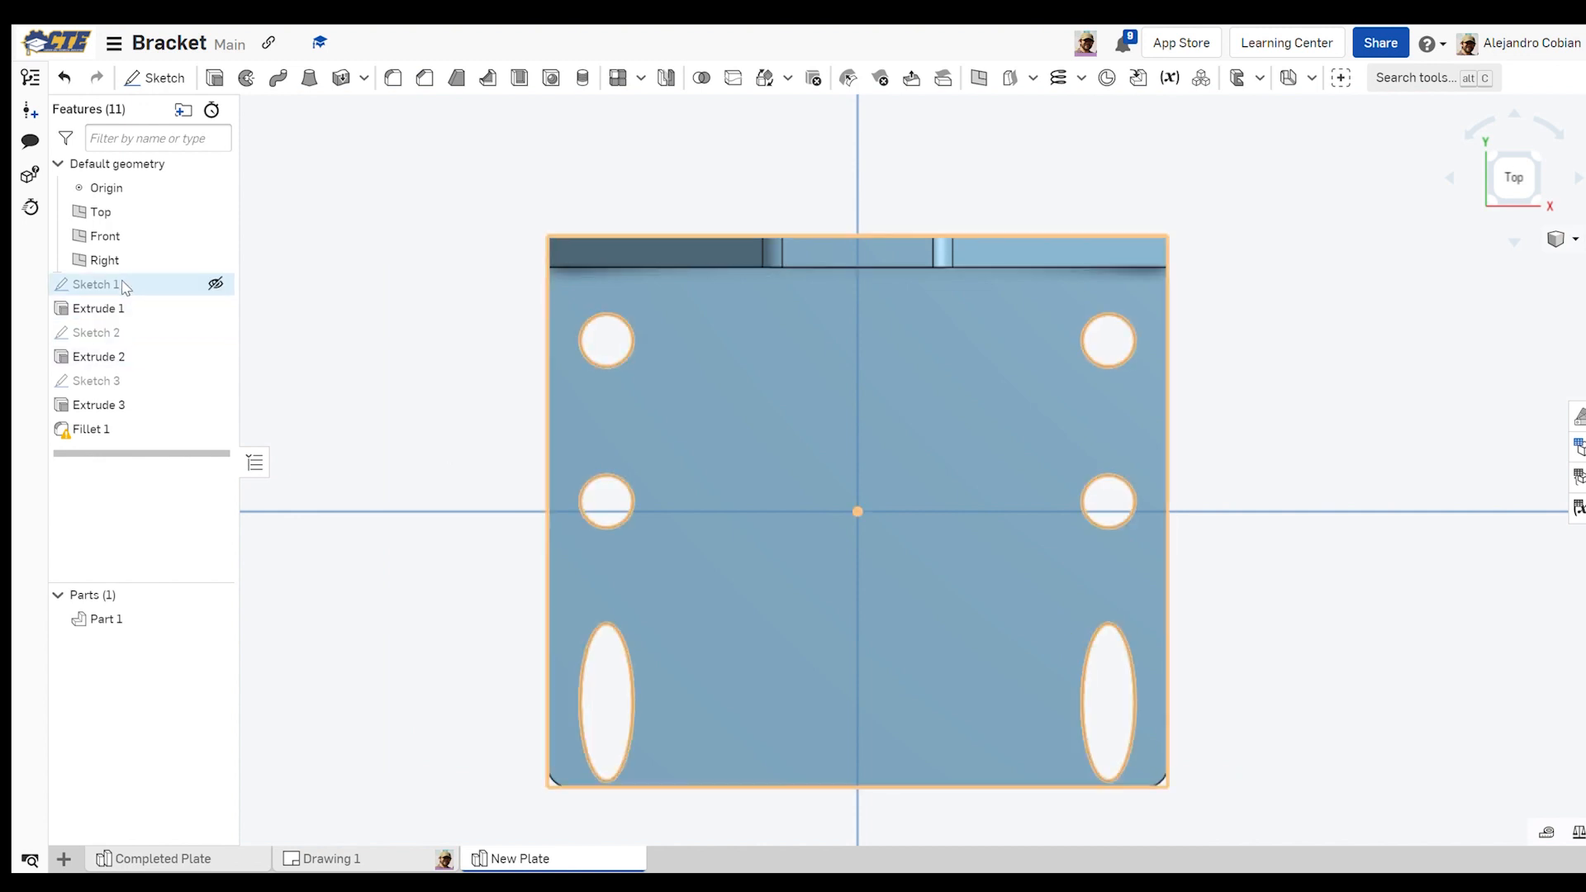
Reopen Sketch 1, set the lower-right ellipse's height to 0.3 in, and finish the sketch
{"action": "double_click", "coordinate": [96, 285]}
{"action": "double_click", "coordinate": [1264, 681]}
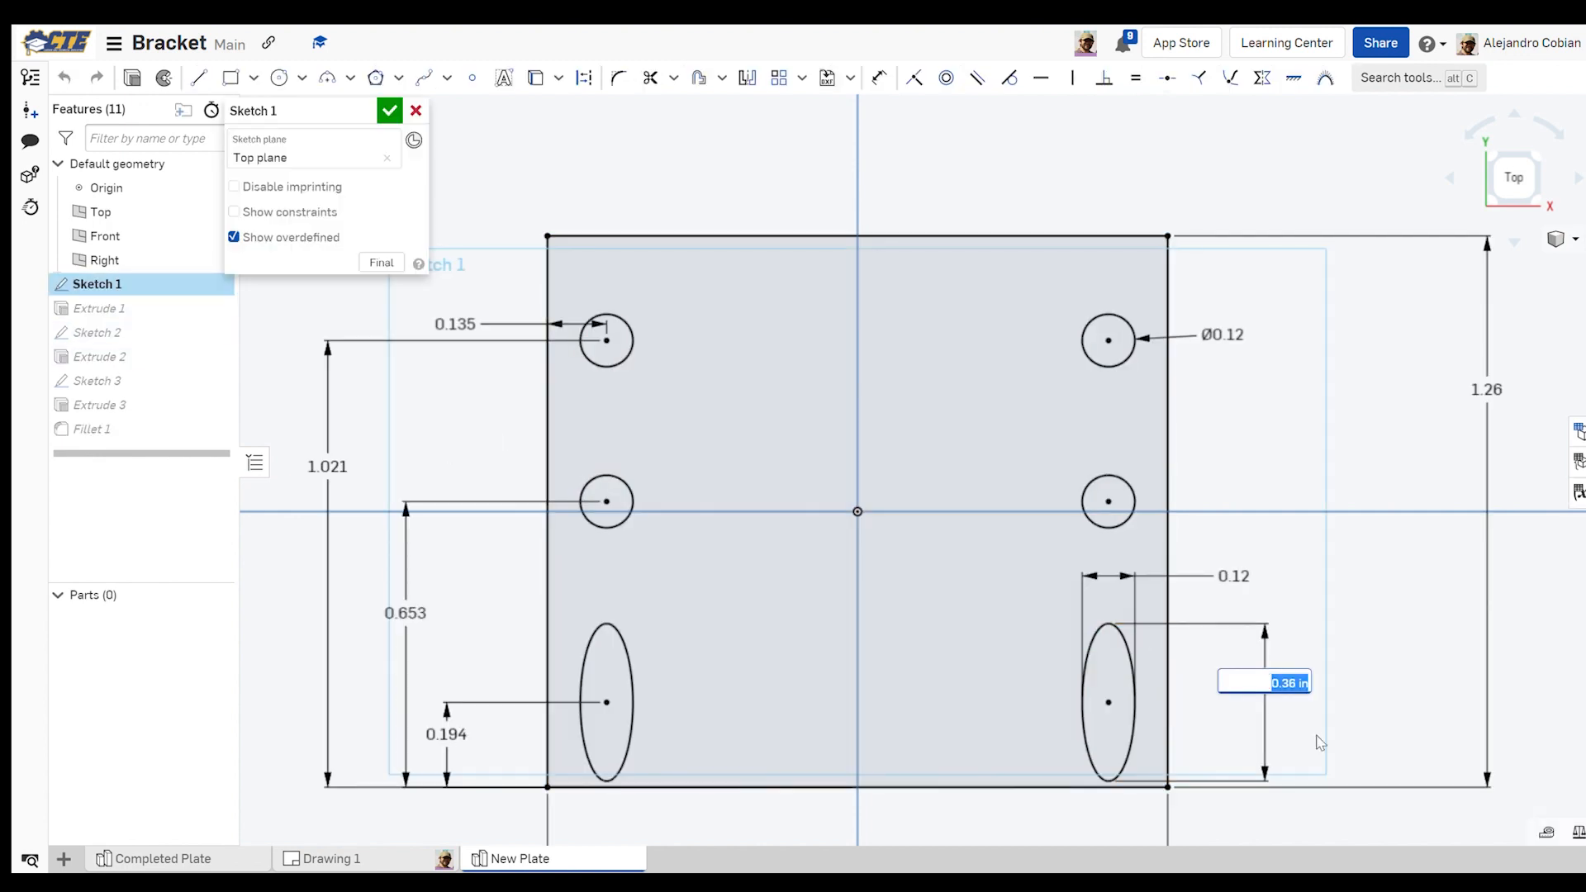
{"action": "type", "text": "0.3"}
{"action": "key", "text": "Return"}
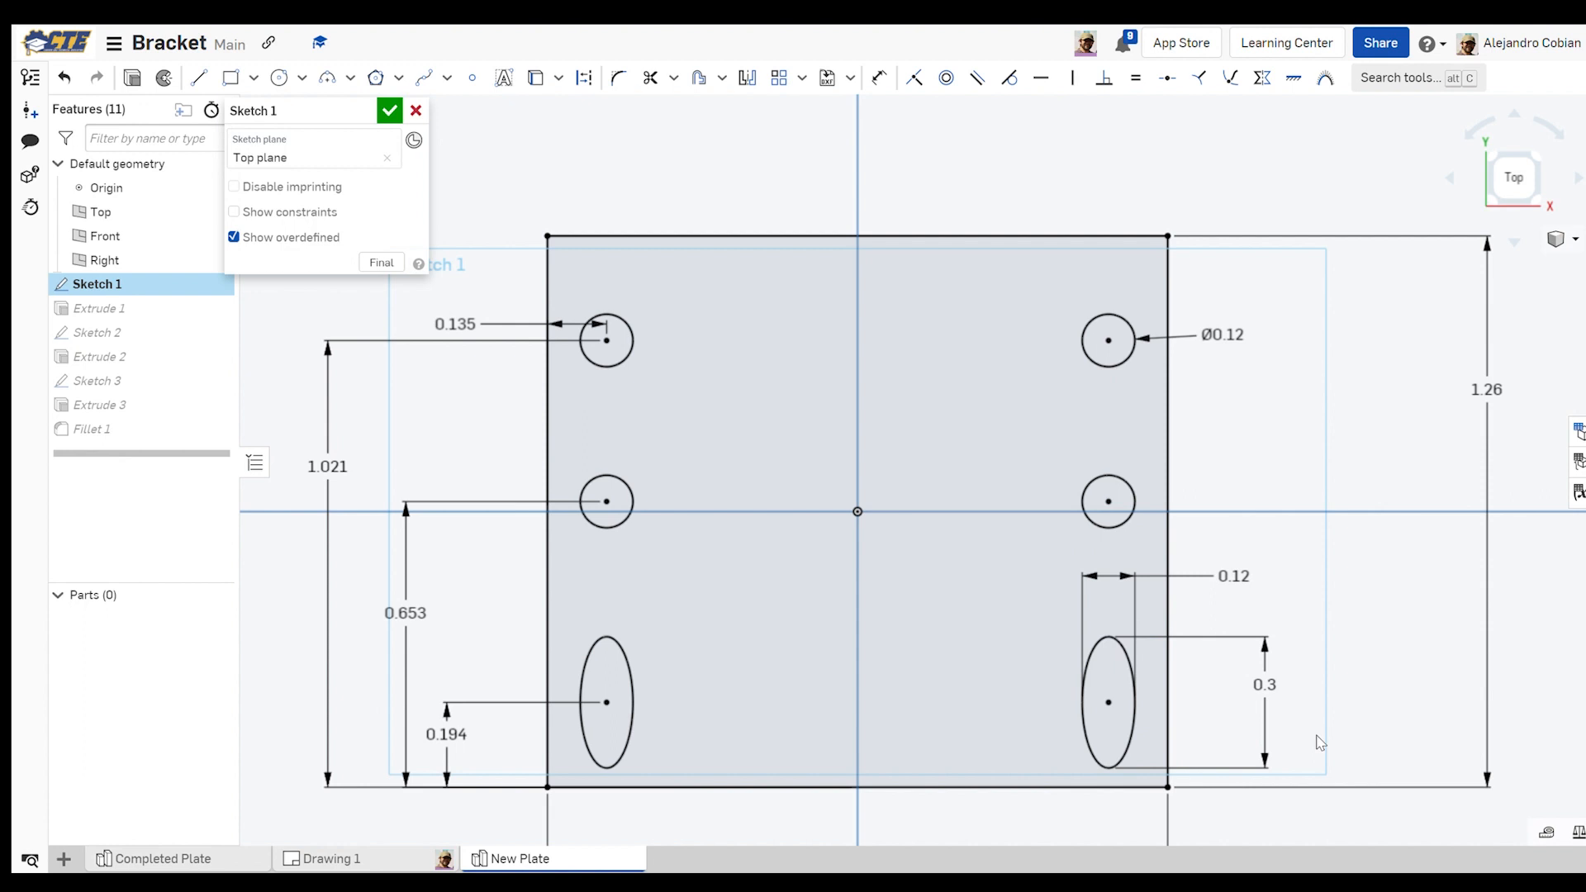
{"action": "left_click", "coordinate": [389, 110]}
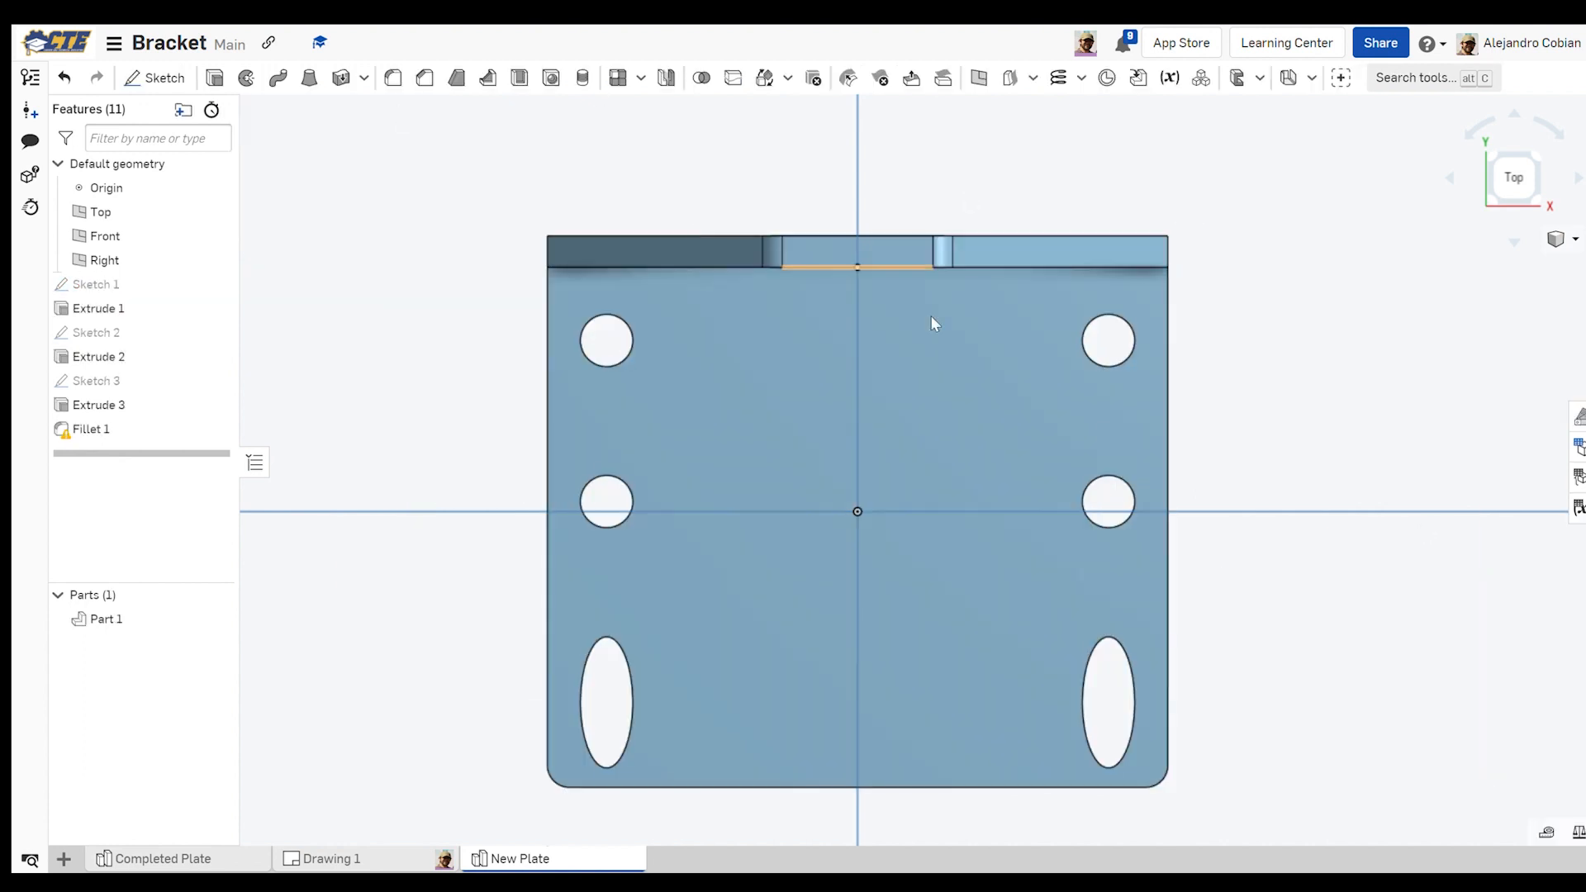
Edit Extrude 1 and reduce its blind depth to make the base plate thinner
{"action": "right_click_drag", "start_coordinate": [1240, 762], "coordinate": [1252, 701]}
{"action": "middle_click_drag", "start_coordinate": [1252, 701], "coordinate": [1206, 845]}
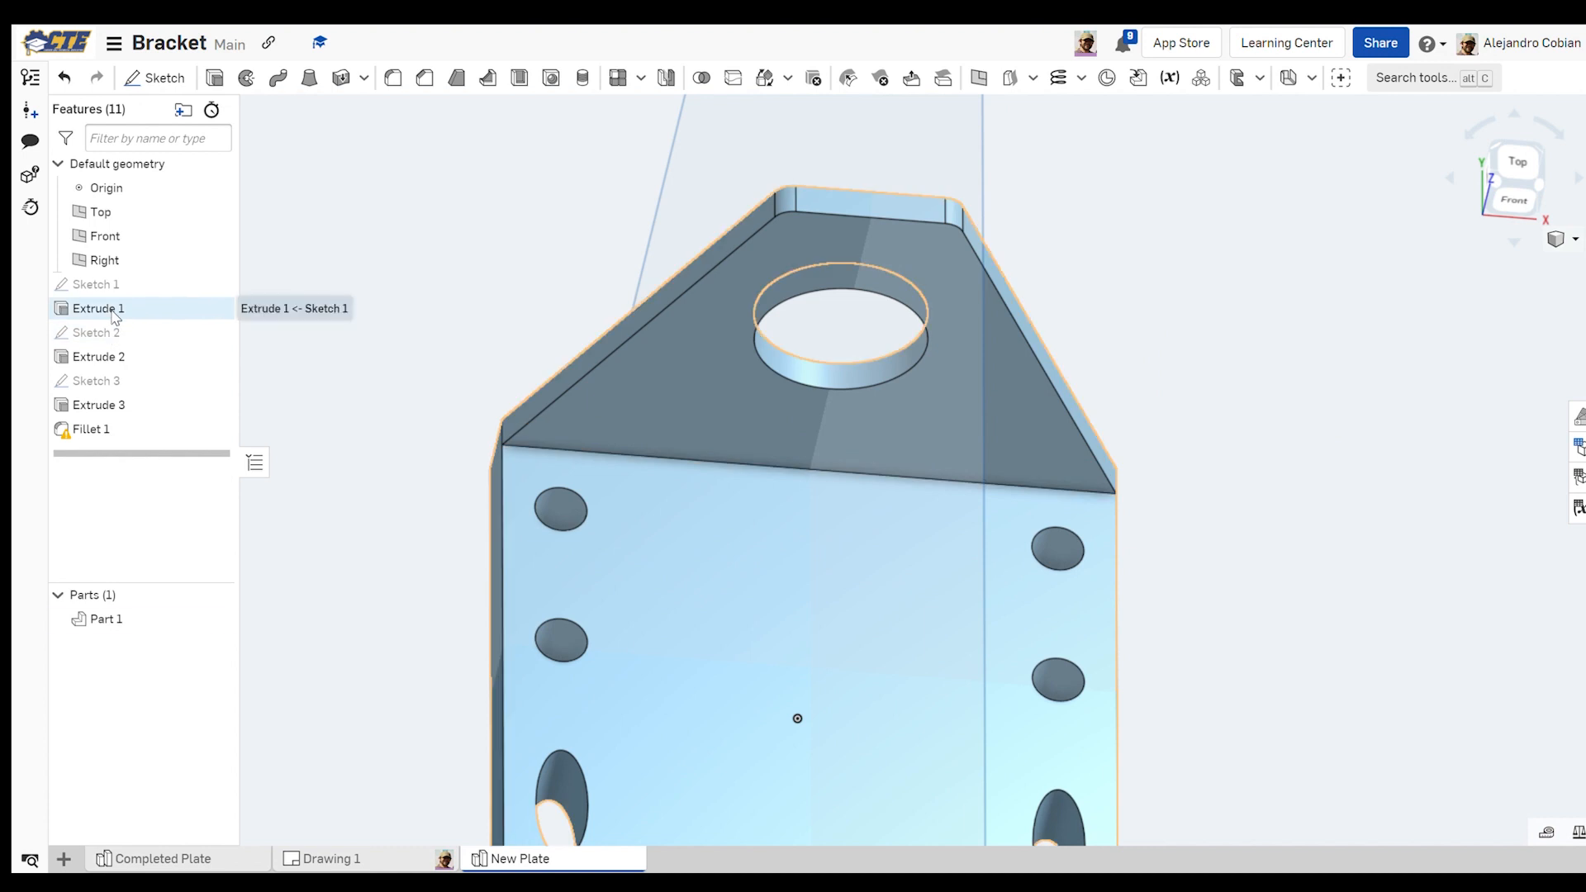
{"action": "double_click", "coordinate": [115, 314]}
{"action": "right_click_drag", "start_coordinate": [1193, 655], "coordinate": [1151, 609]}
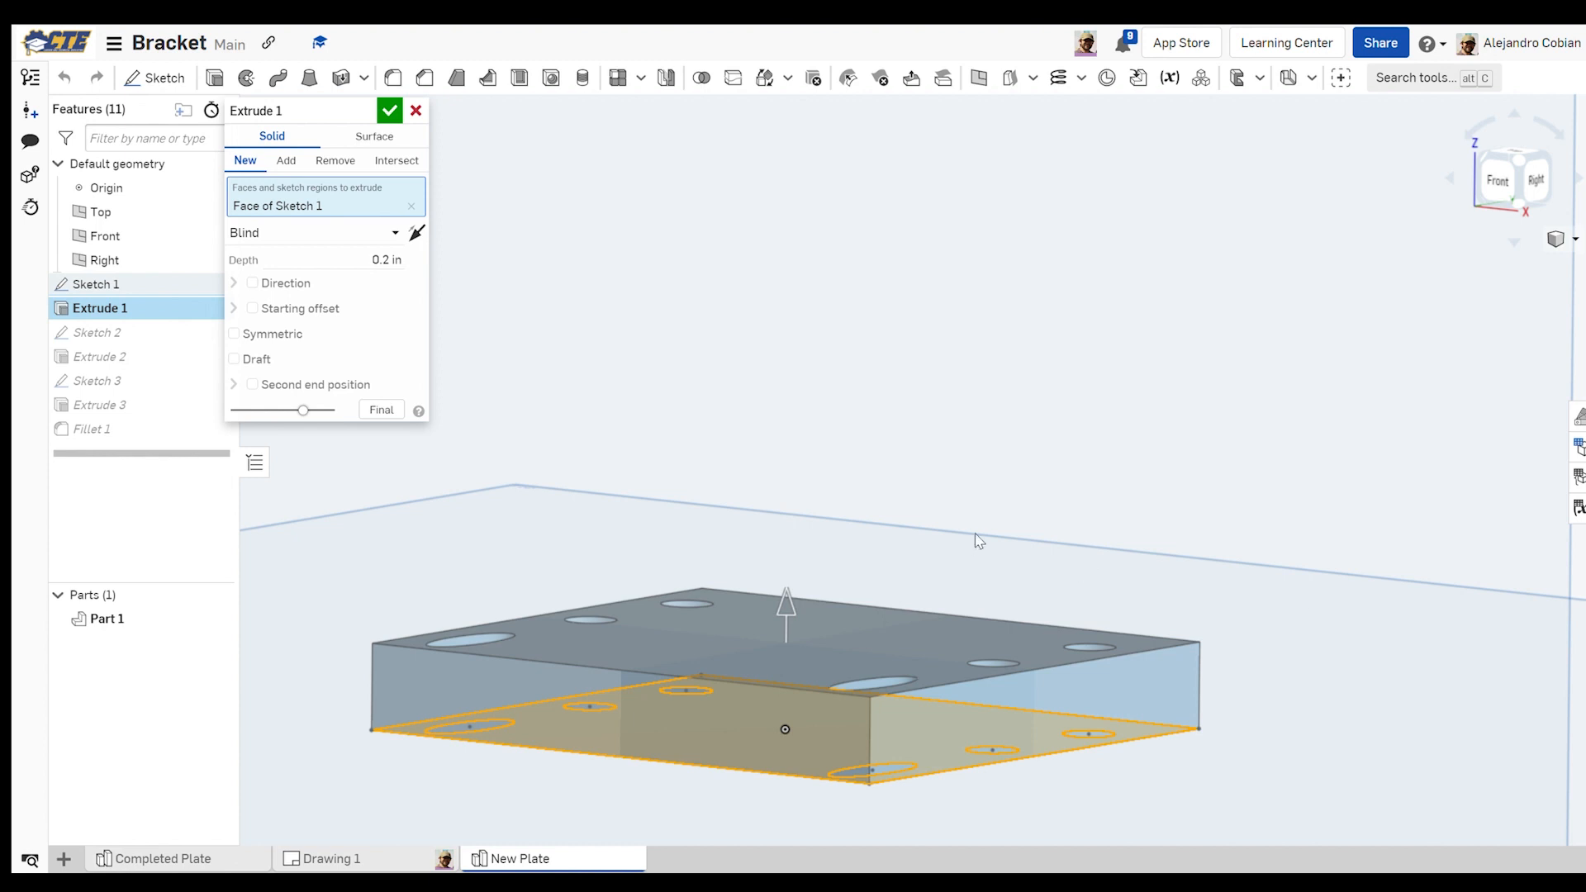
{"action": "left_click", "coordinate": [377, 262]}
{"action": "left_click", "coordinate": [389, 110]}
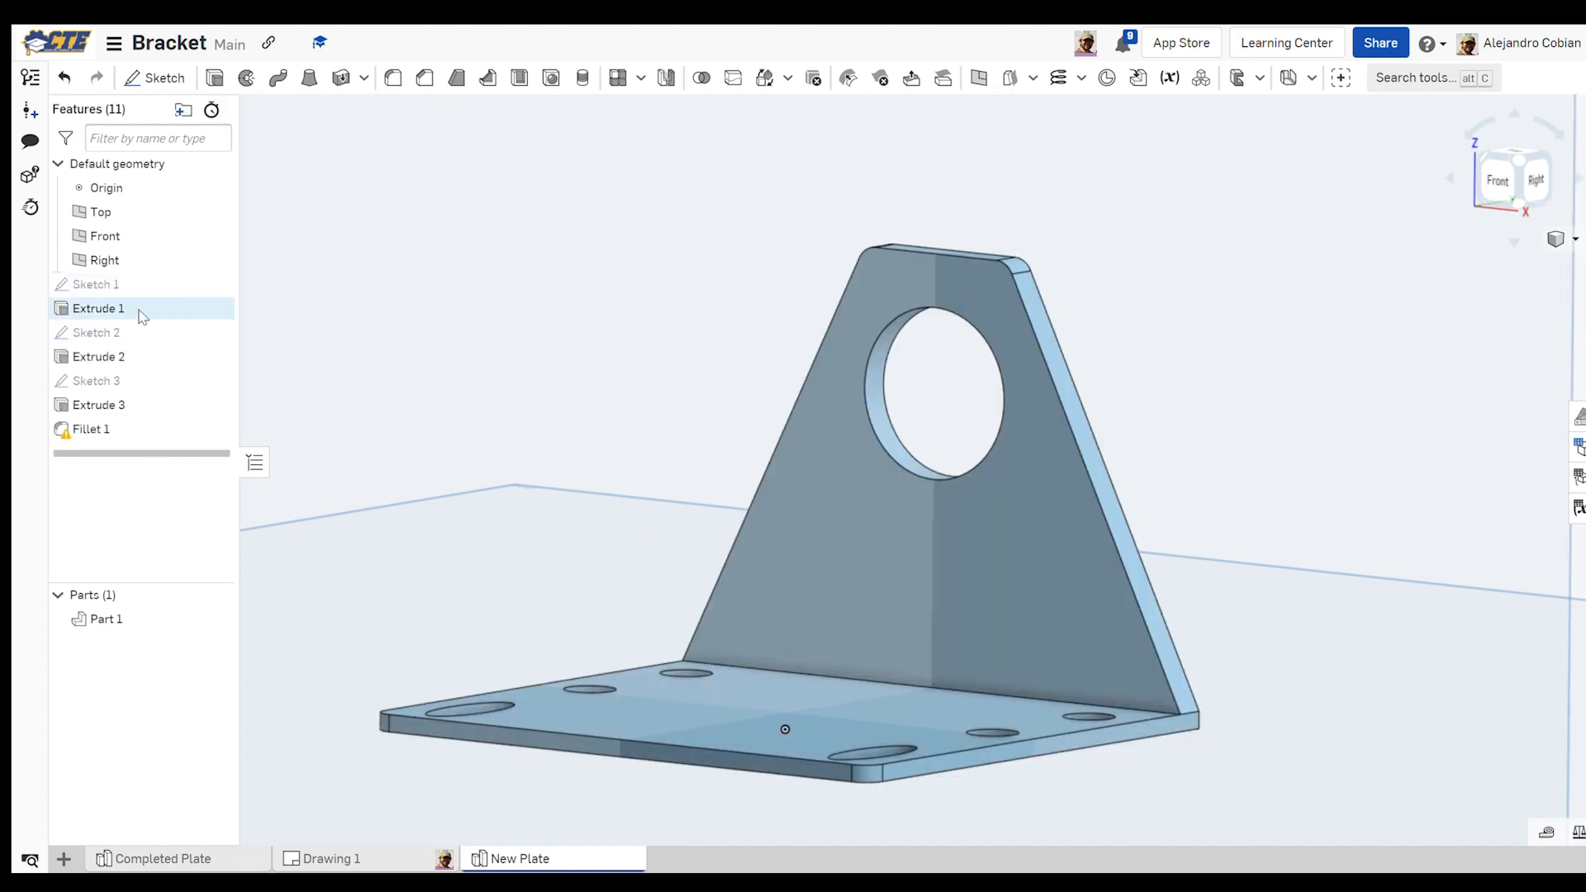
Edit Sketch 2, dimension the narrow rectangle along the plate's back edge to 0.04 in thick, and finish the sketch
{"action": "double_click", "coordinate": [98, 332]}
{"action": "right_click_drag", "start_coordinate": [606, 500], "coordinate": [785, 449]}
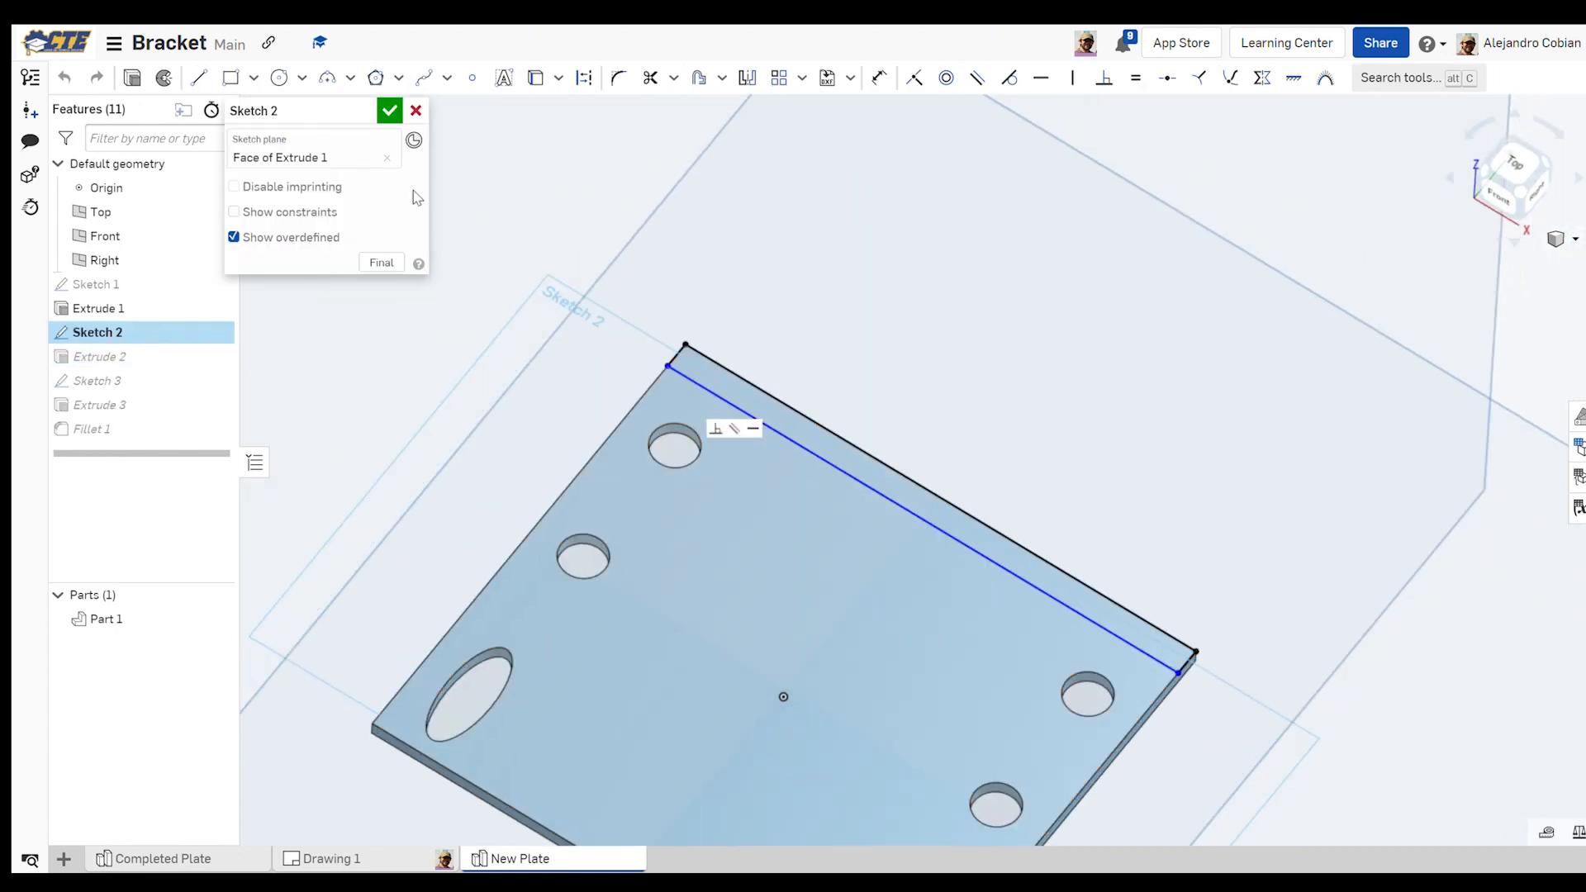
{"action": "key", "text": "n"}
{"action": "key", "text": "d"}
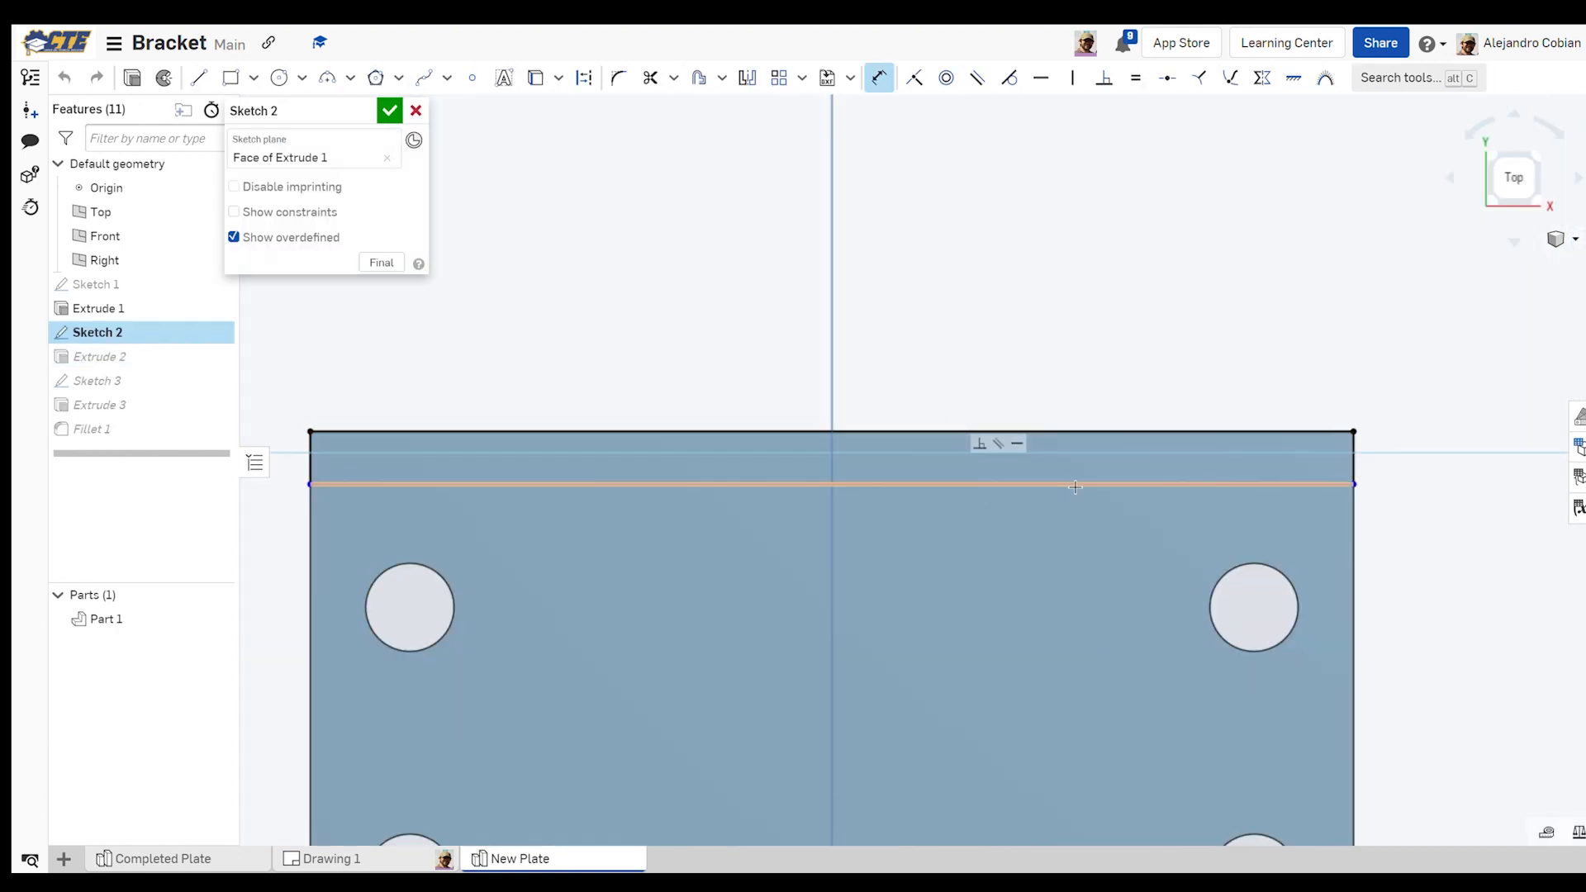
{"action": "left_click", "coordinate": [1074, 484]}
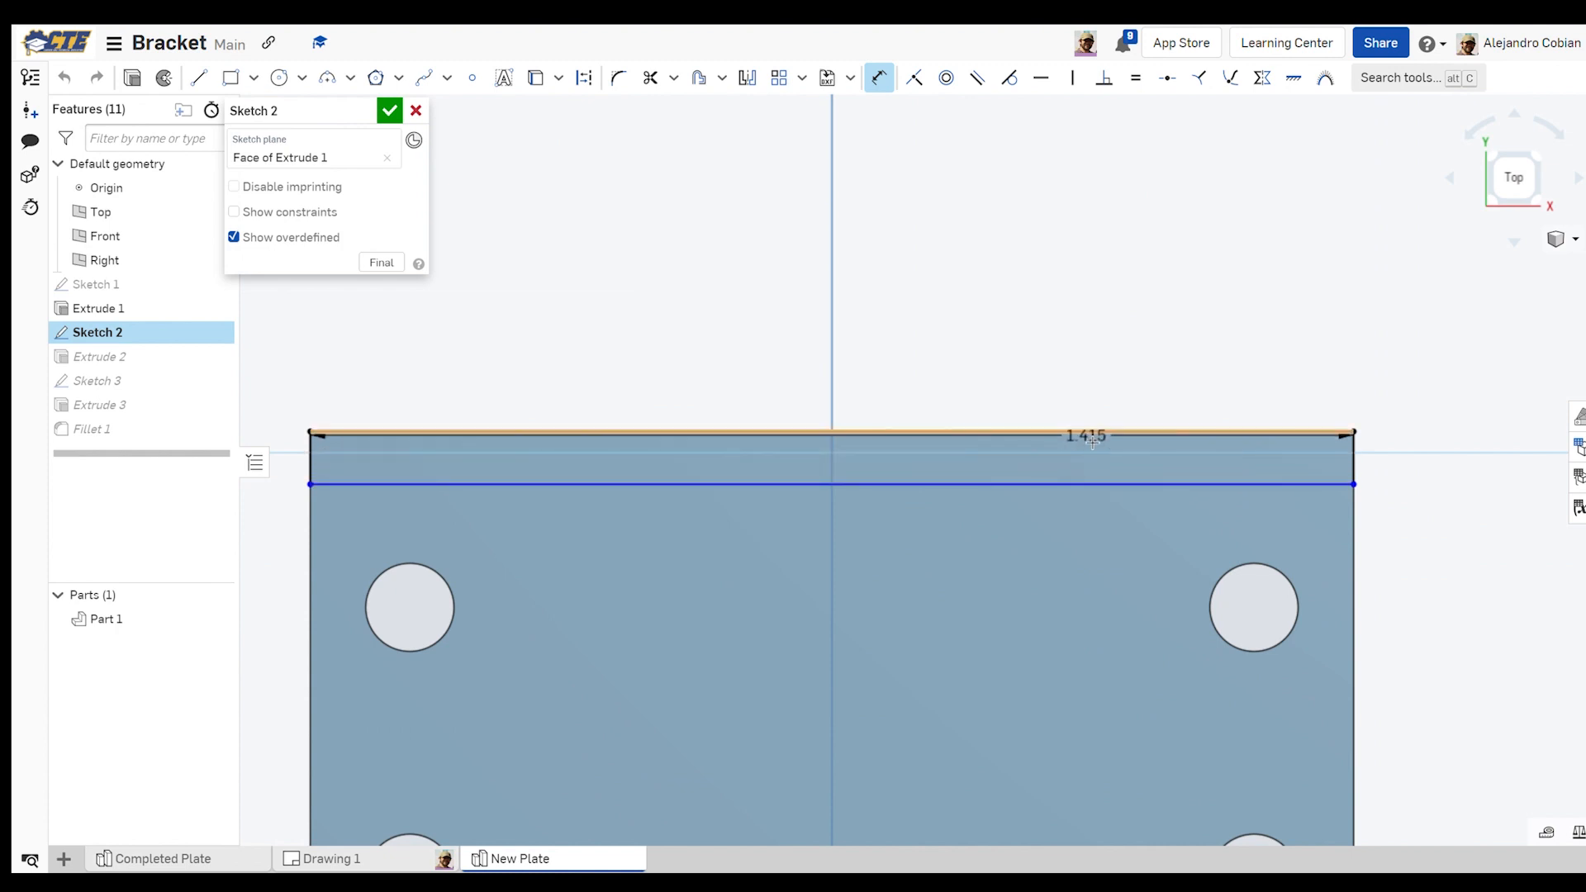
{"action": "left_click", "coordinate": [1089, 431]}
{"action": "left_click", "coordinate": [1457, 395]}
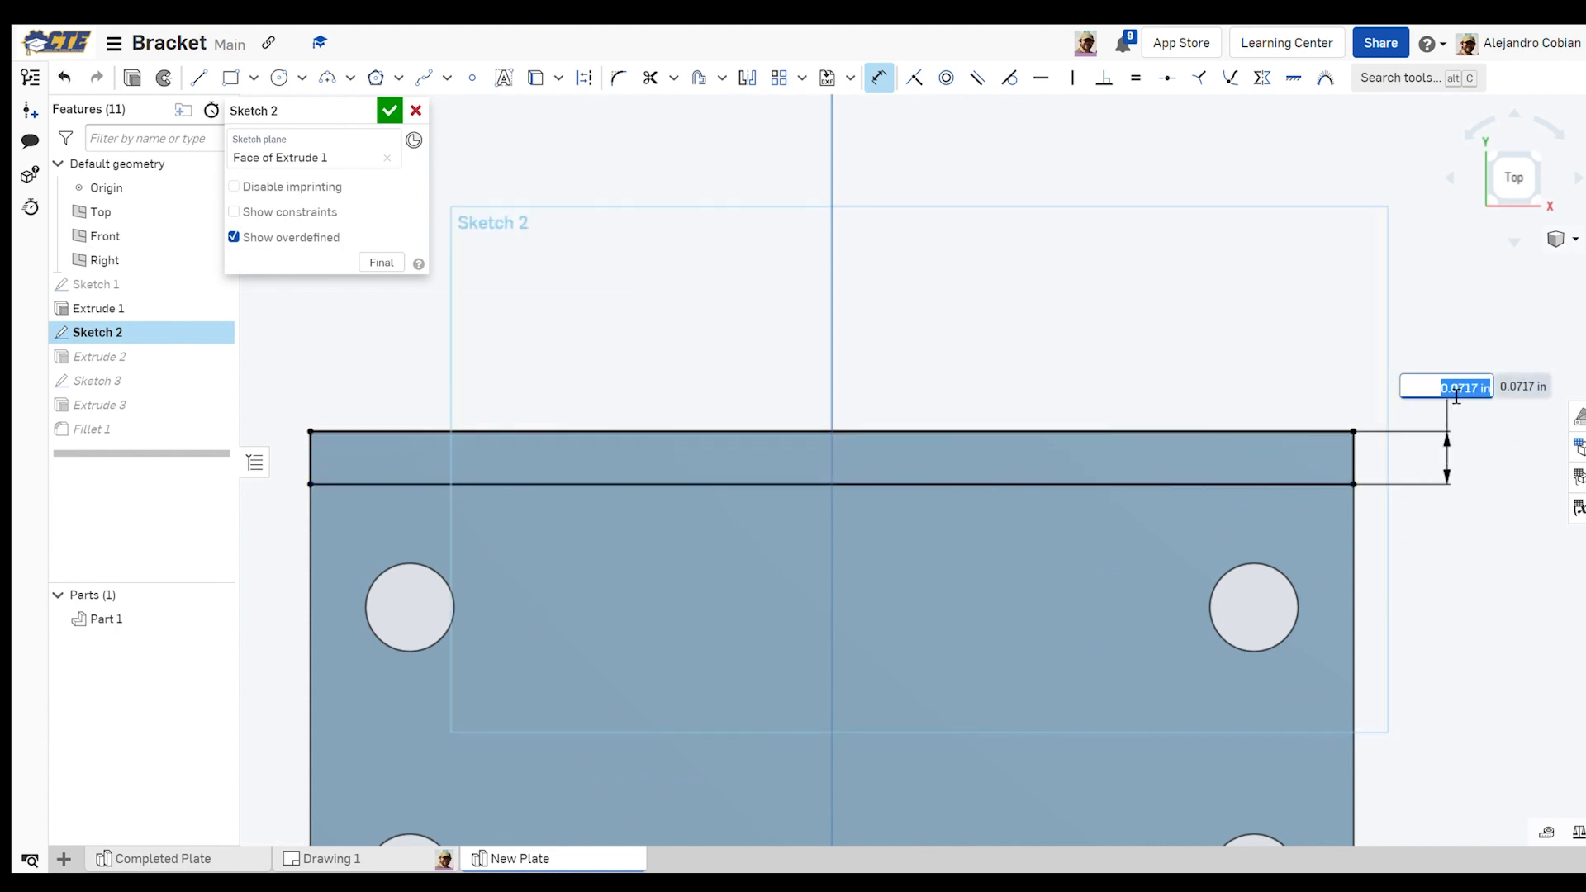
{"action": "key", "text": "BackSpace"}
{"action": "type", "text": ".04"}
{"action": "key", "text": "Return"}
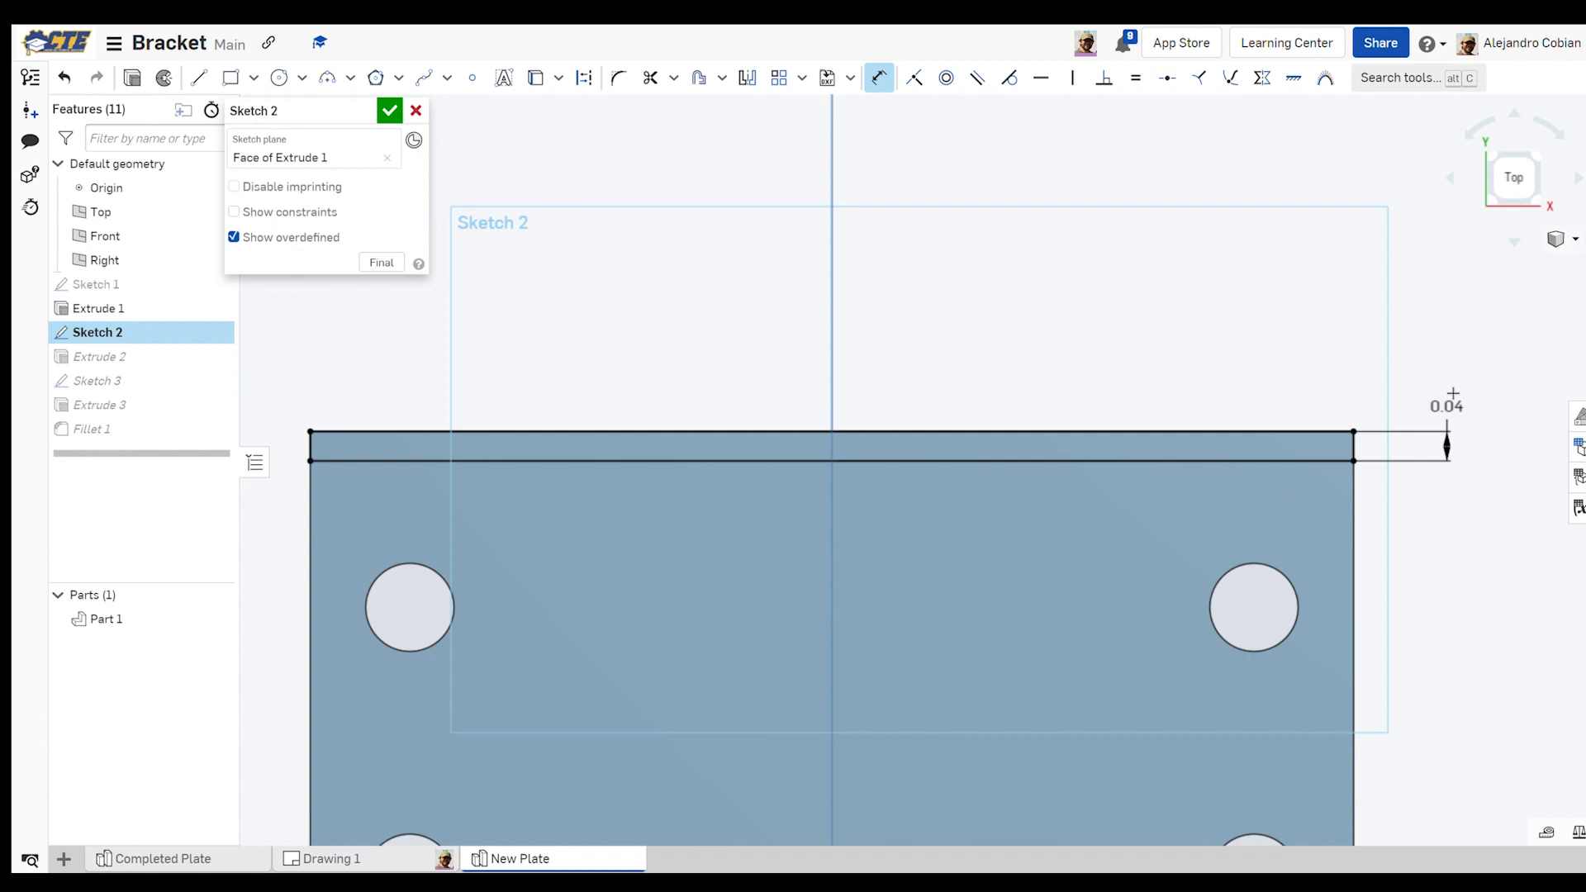
{"action": "left_click", "coordinate": [389, 110]}
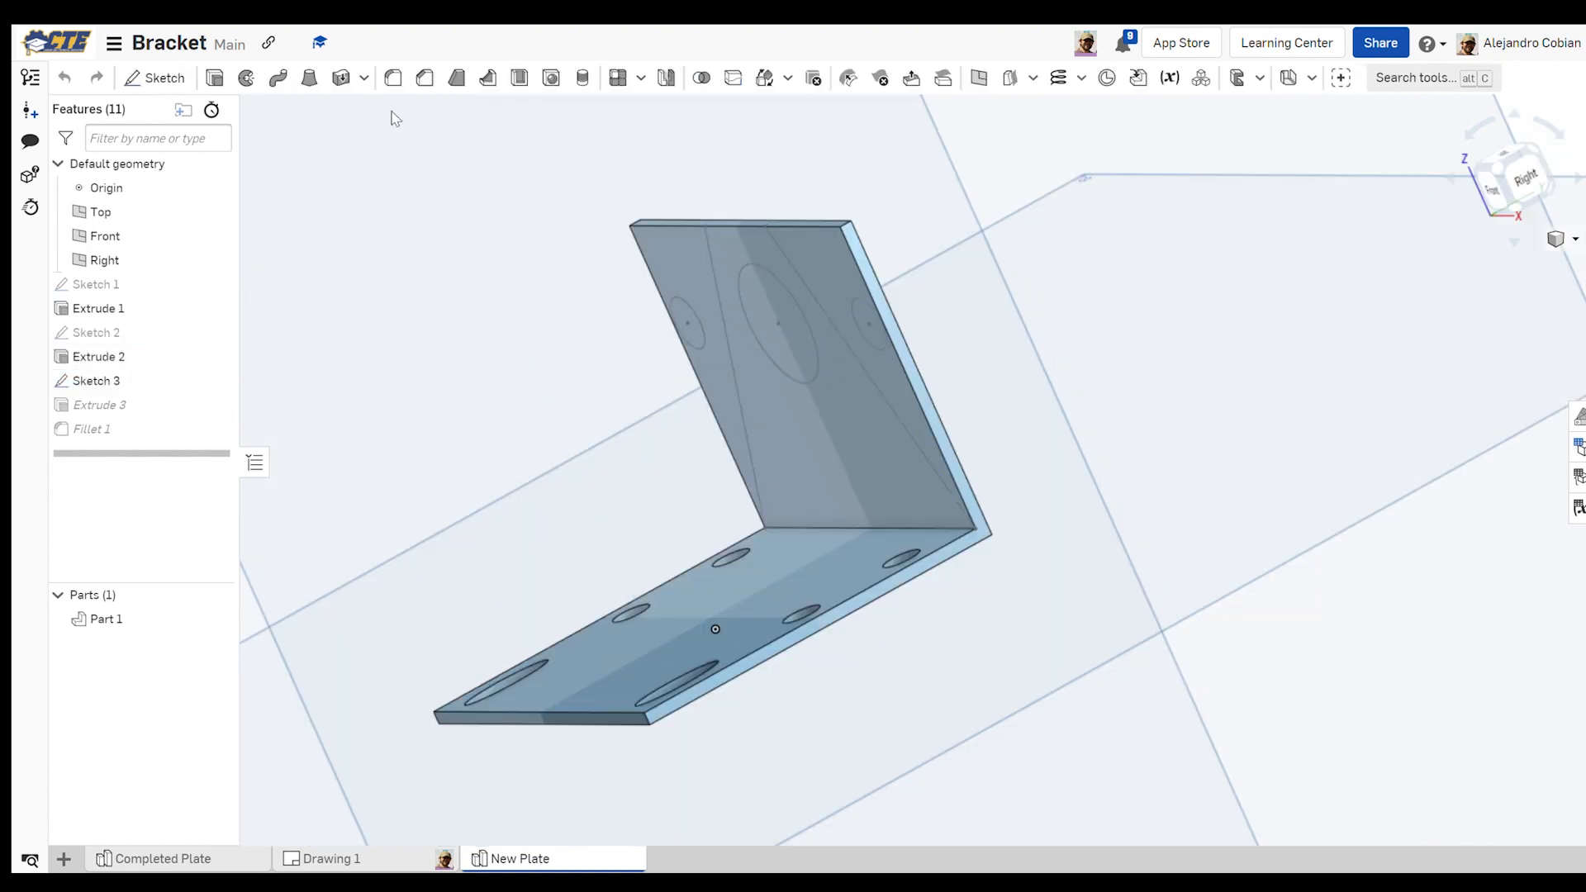
Set the blind depth of Extrude 2 to 0.5 in for the upright plate
{"action": "double_click", "coordinate": [146, 362]}
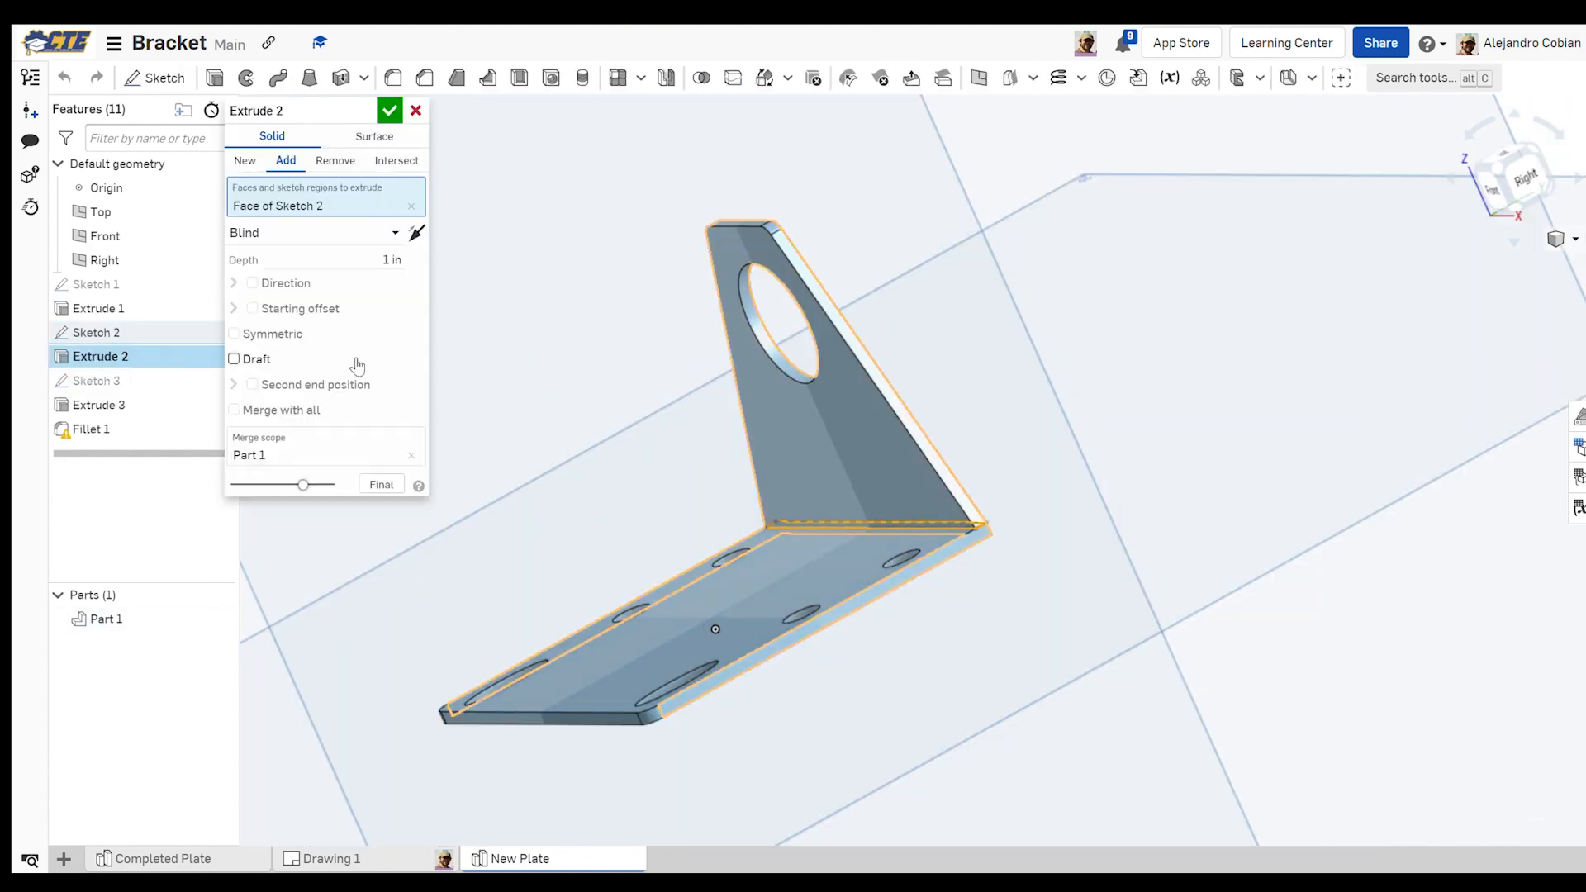
{"action": "left_click", "coordinate": [392, 260]}
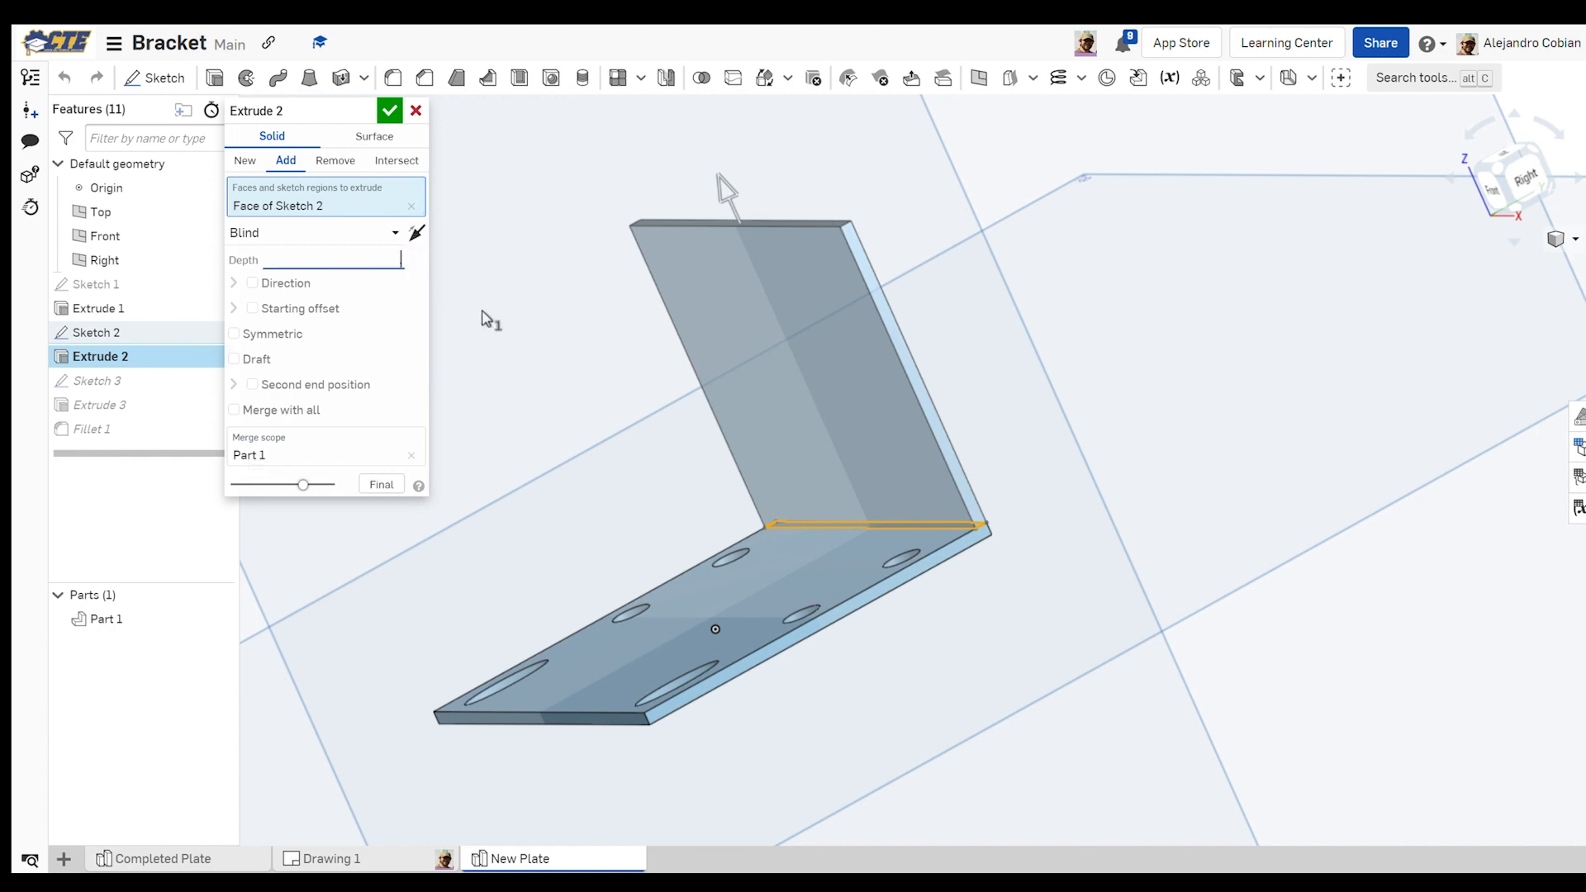
{"action": "key", "text": "Return"}
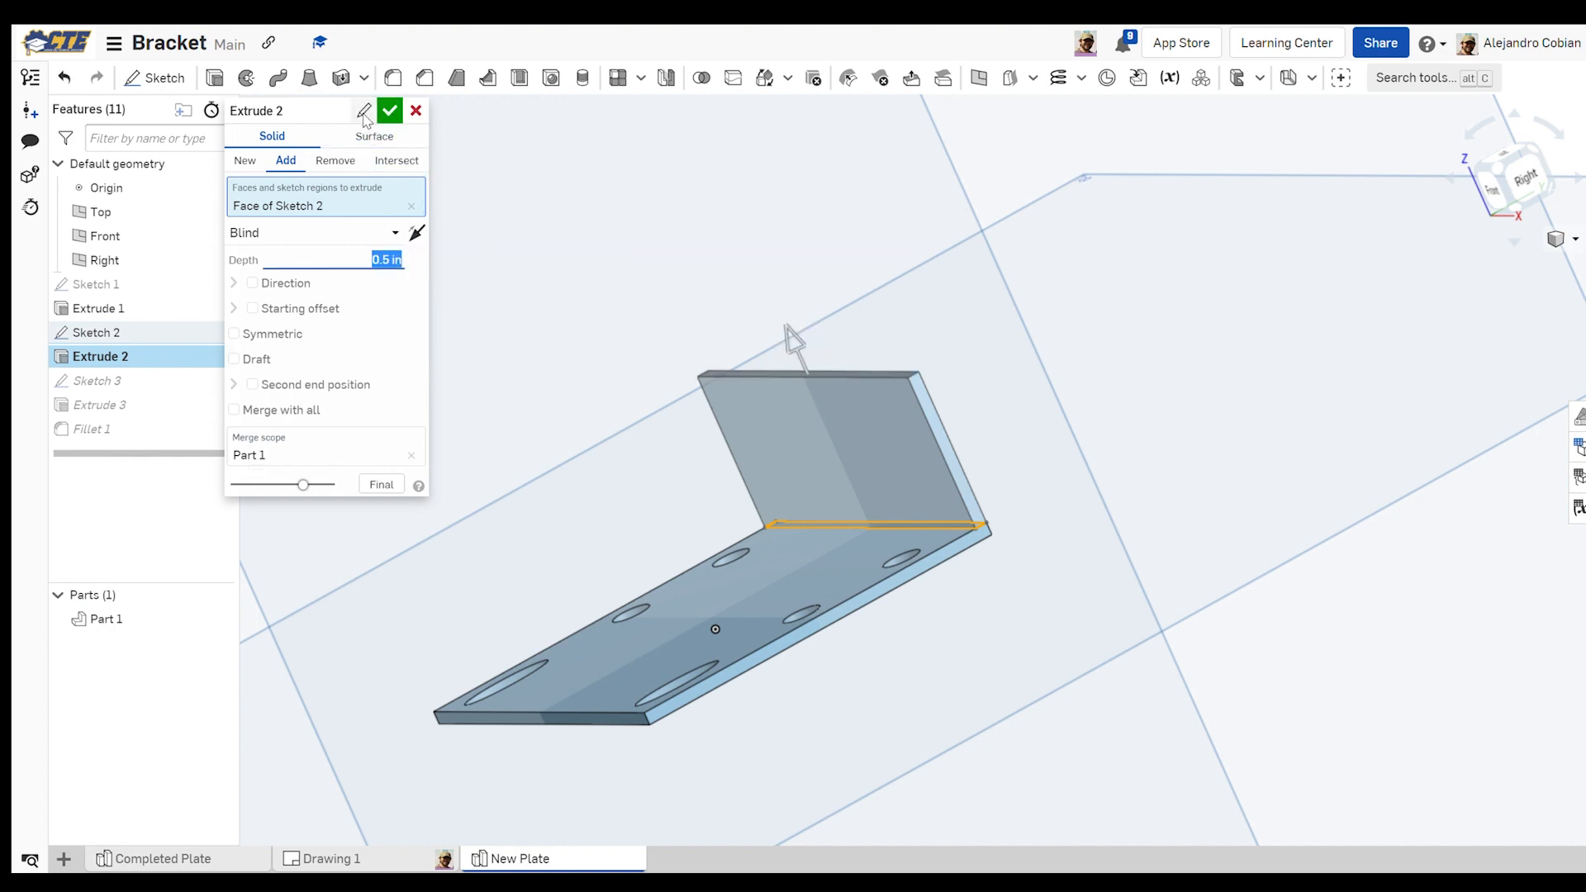
{"action": "left_click", "coordinate": [389, 111]}
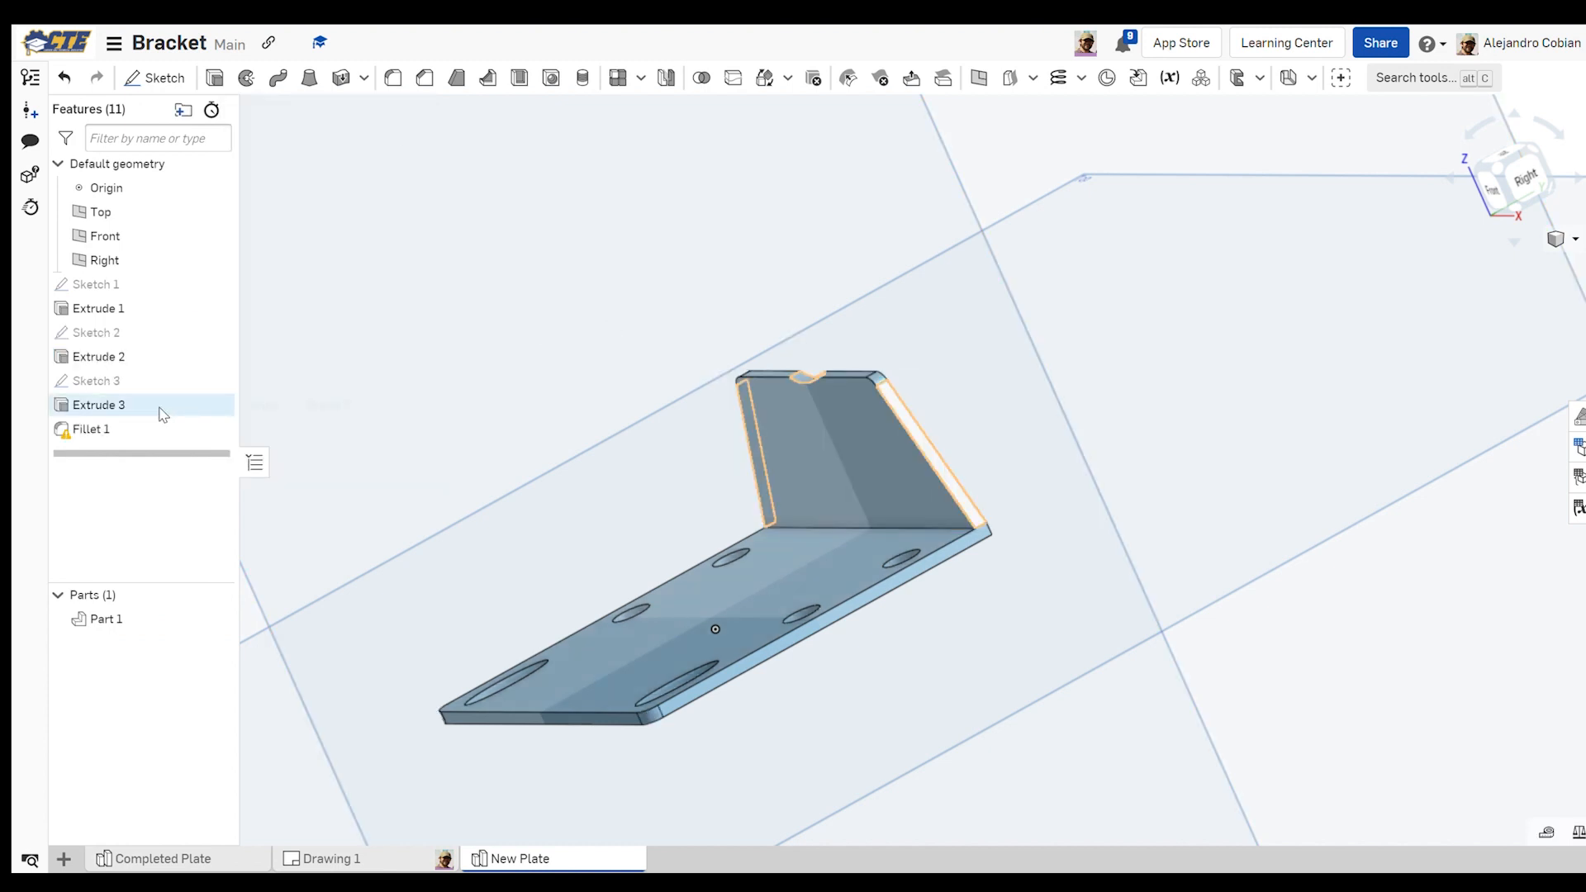
Reopen Sketch 3 and move the large middle circle and the two small circles down onto the upright plate's face
{"action": "double_click", "coordinate": [124, 381]}
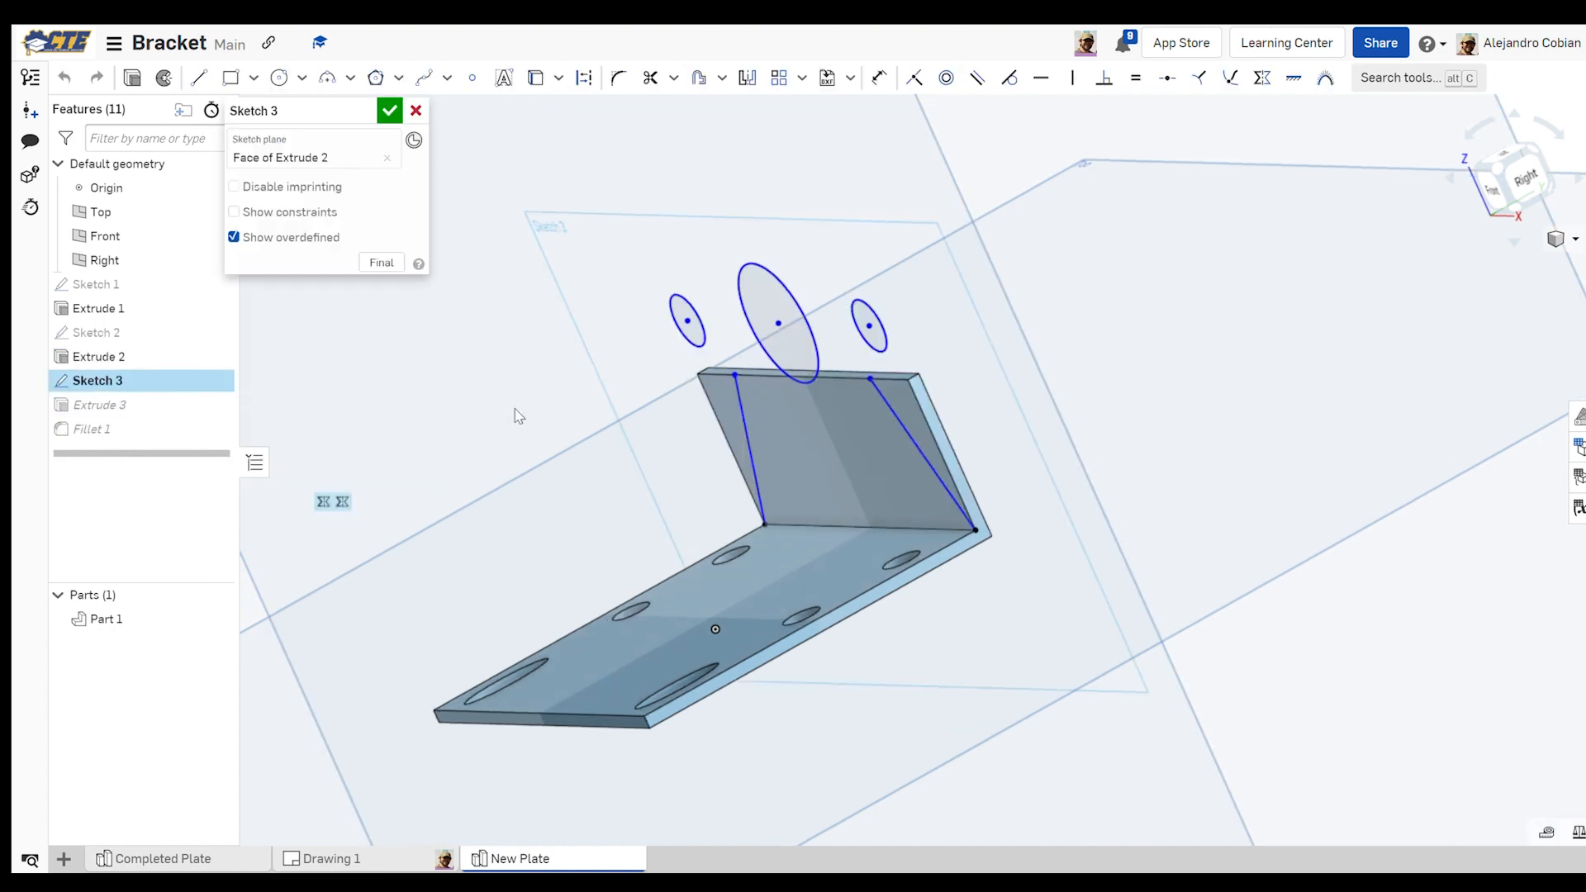
{"action": "right_click_drag", "start_coordinate": [514, 409], "coordinate": [614, 374]}
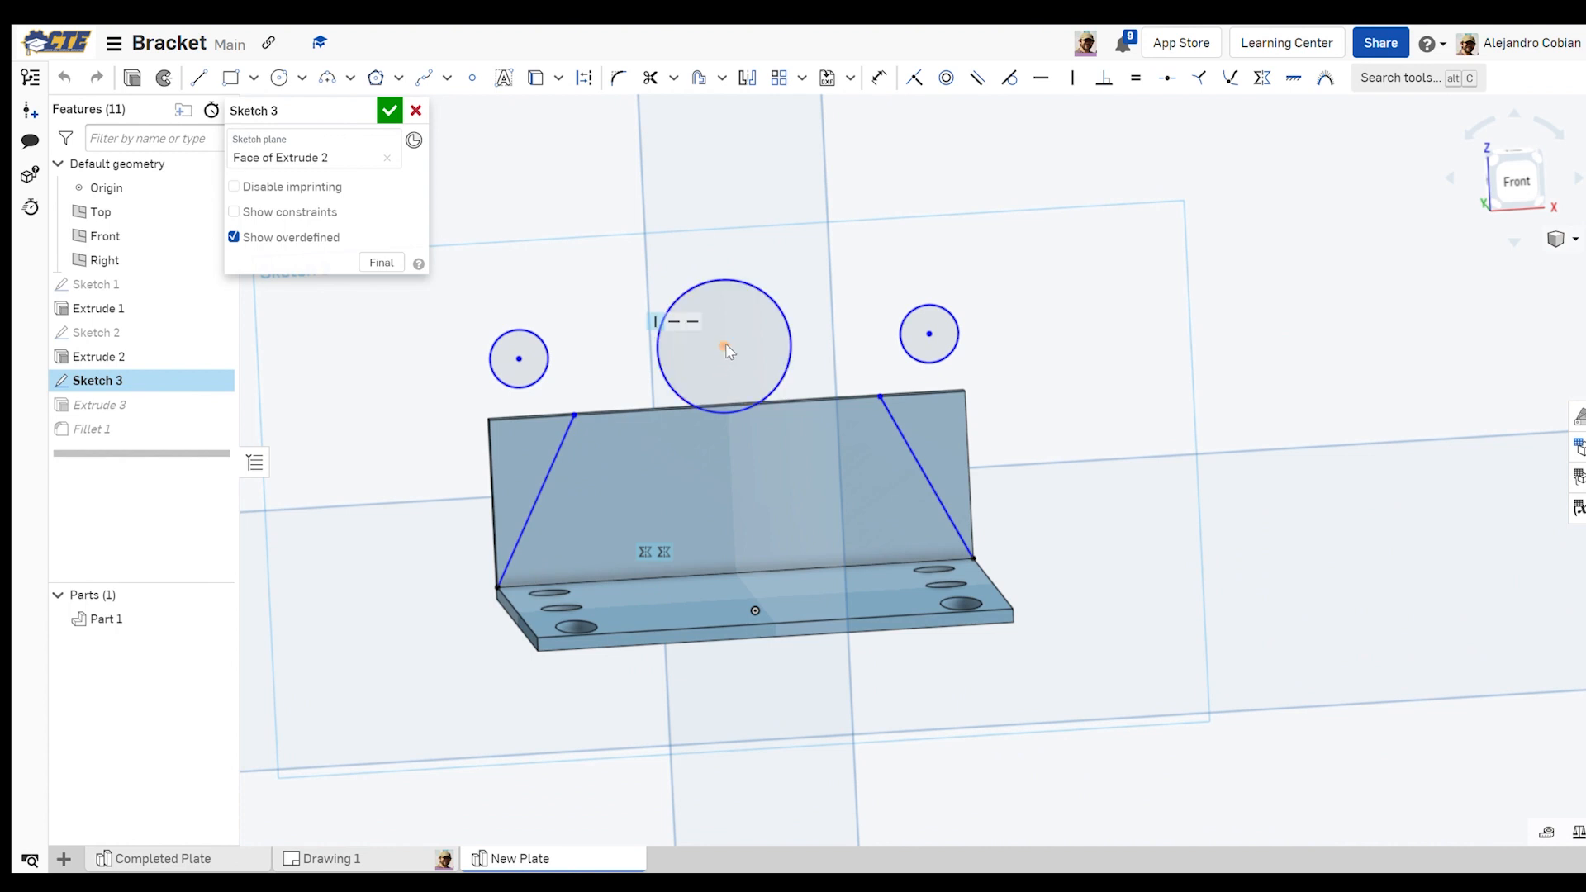
{"action": "left_click_drag", "start_coordinate": [725, 346], "coordinate": [731, 475]}
{"action": "left_click_drag", "start_coordinate": [935, 460], "coordinate": [846, 472]}
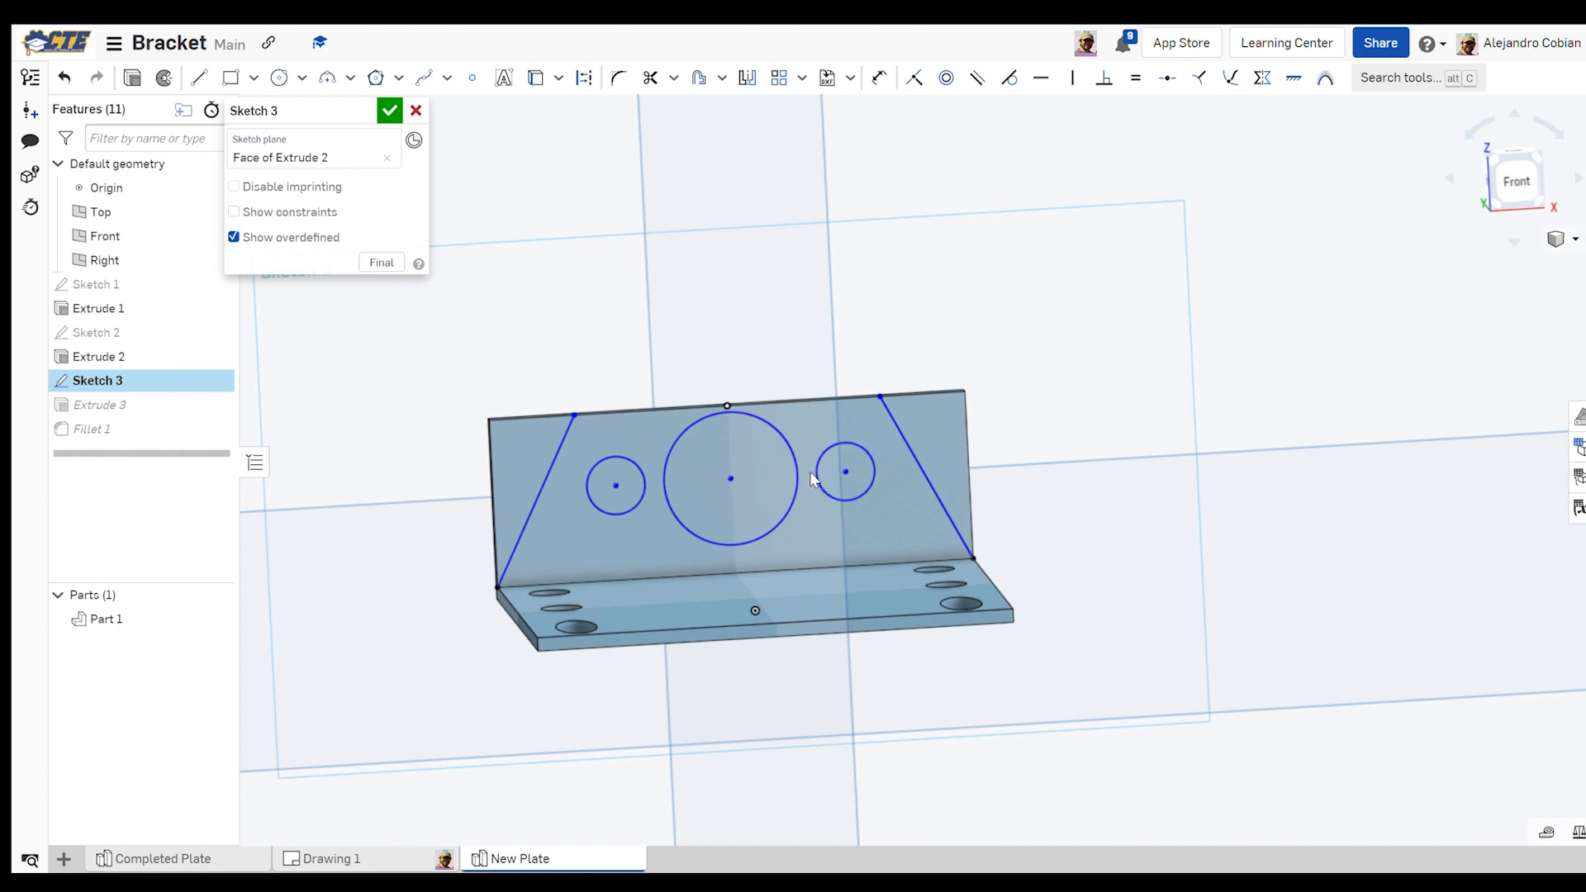
Dimension the large middle circle on the upright plate to a diameter of 0.25 in
{"action": "key", "text": "d"}
{"action": "left_click", "coordinate": [732, 479]}
{"action": "left_click", "coordinate": [772, 426]}
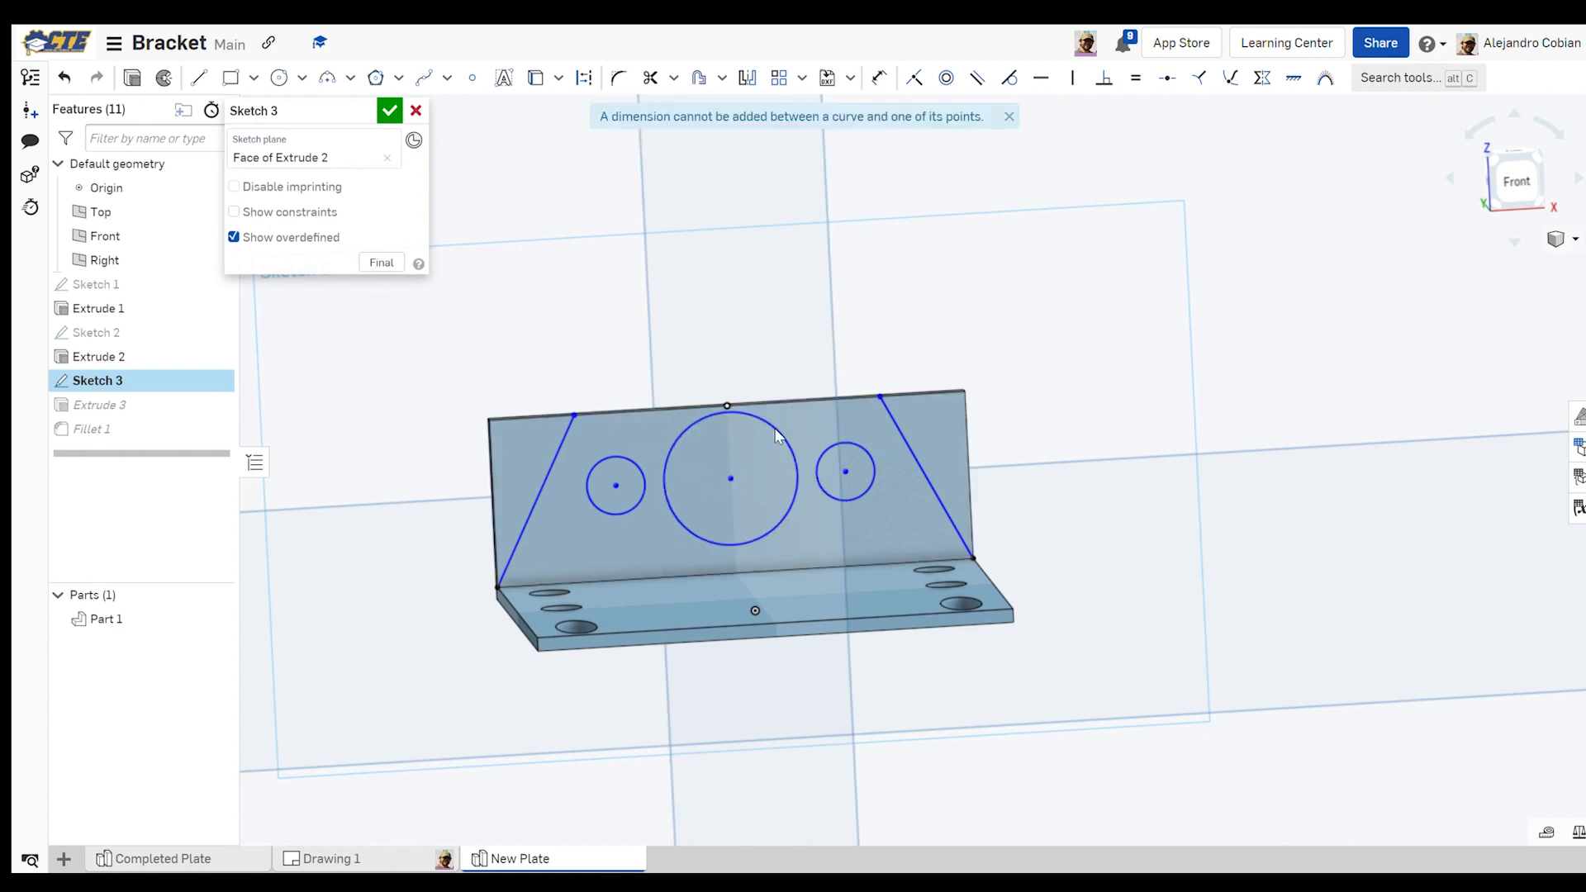
{"action": "left_click", "coordinate": [780, 433]}
{"action": "left_click", "coordinate": [829, 338]}
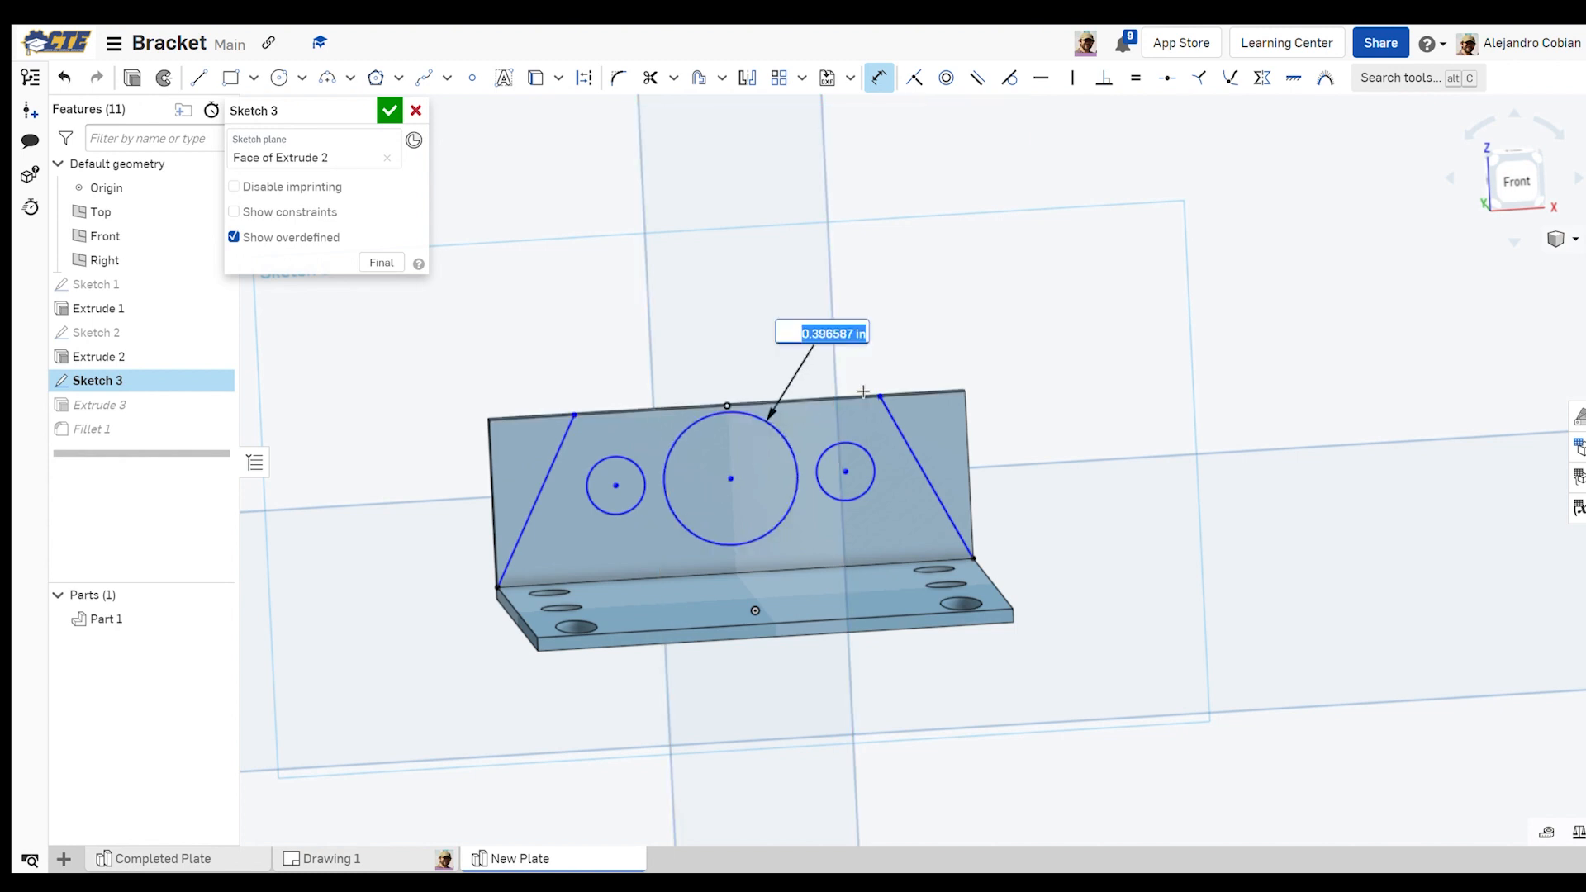
{"action": "type", "text": "0.25"}
{"action": "key", "text": "Return"}
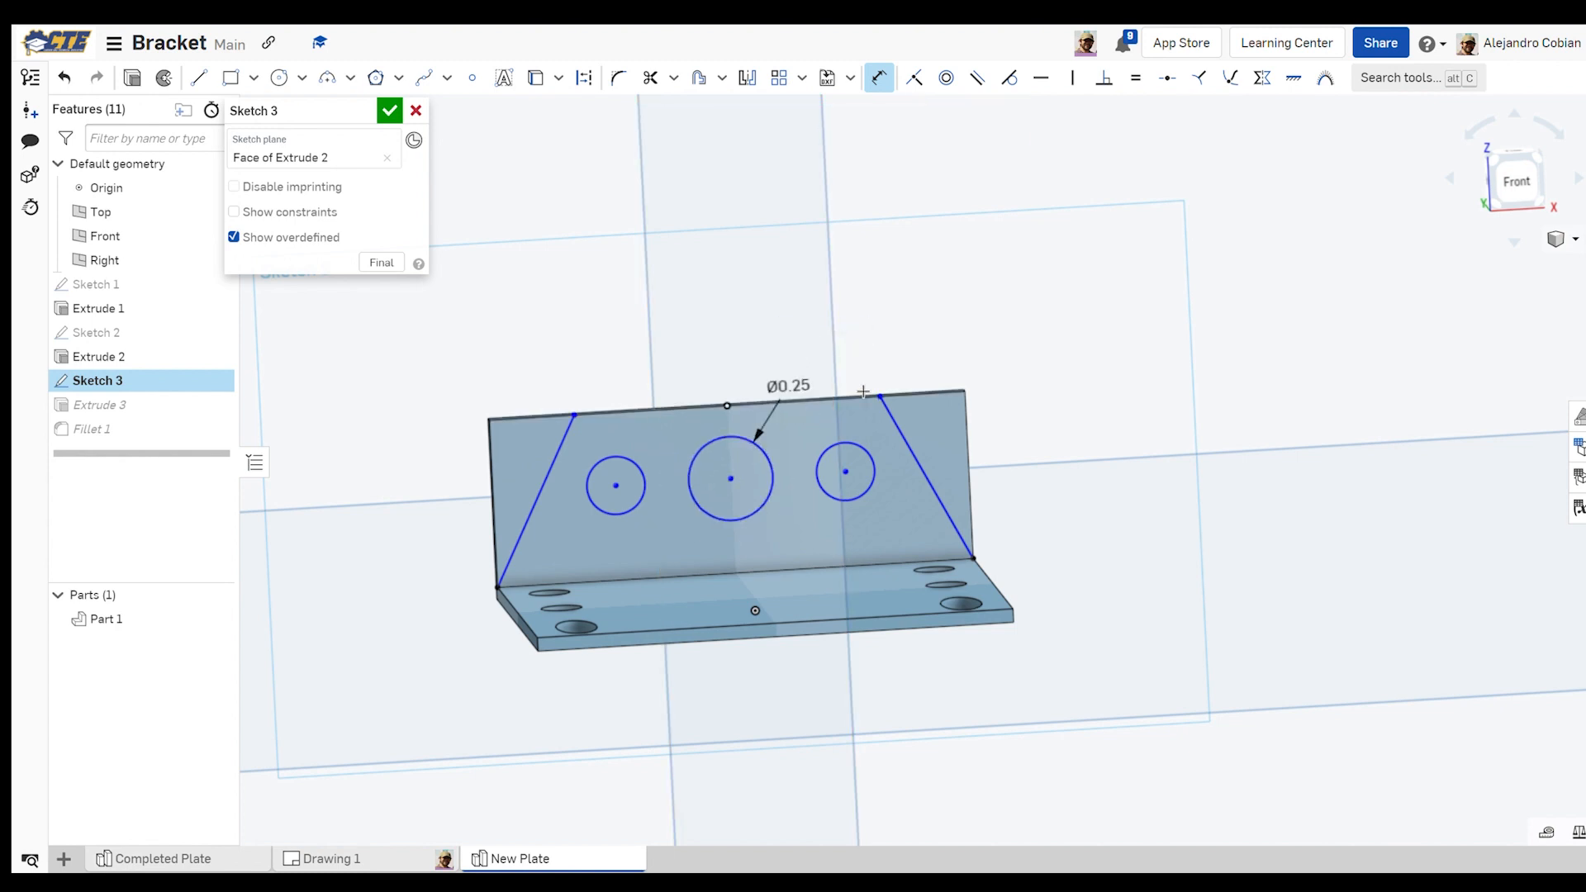
Dimension the right small circle on the upright plate to a diameter of 0.128 in
{"action": "left_click", "coordinate": [861, 469]}
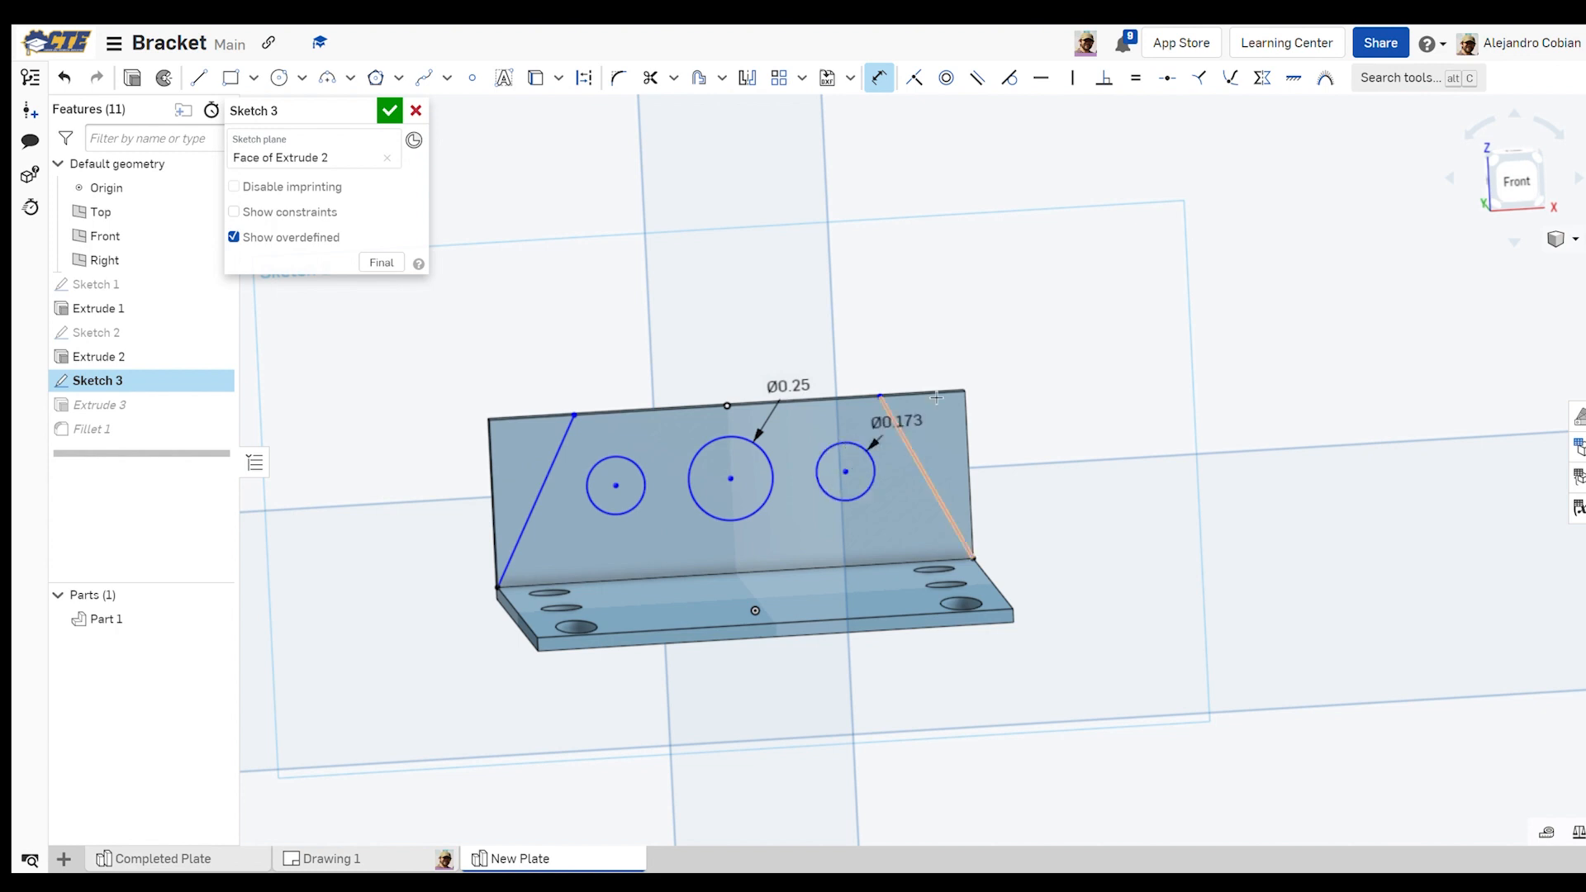
{"action": "left_click", "coordinate": [985, 330]}
{"action": "key", "text": "Return"}
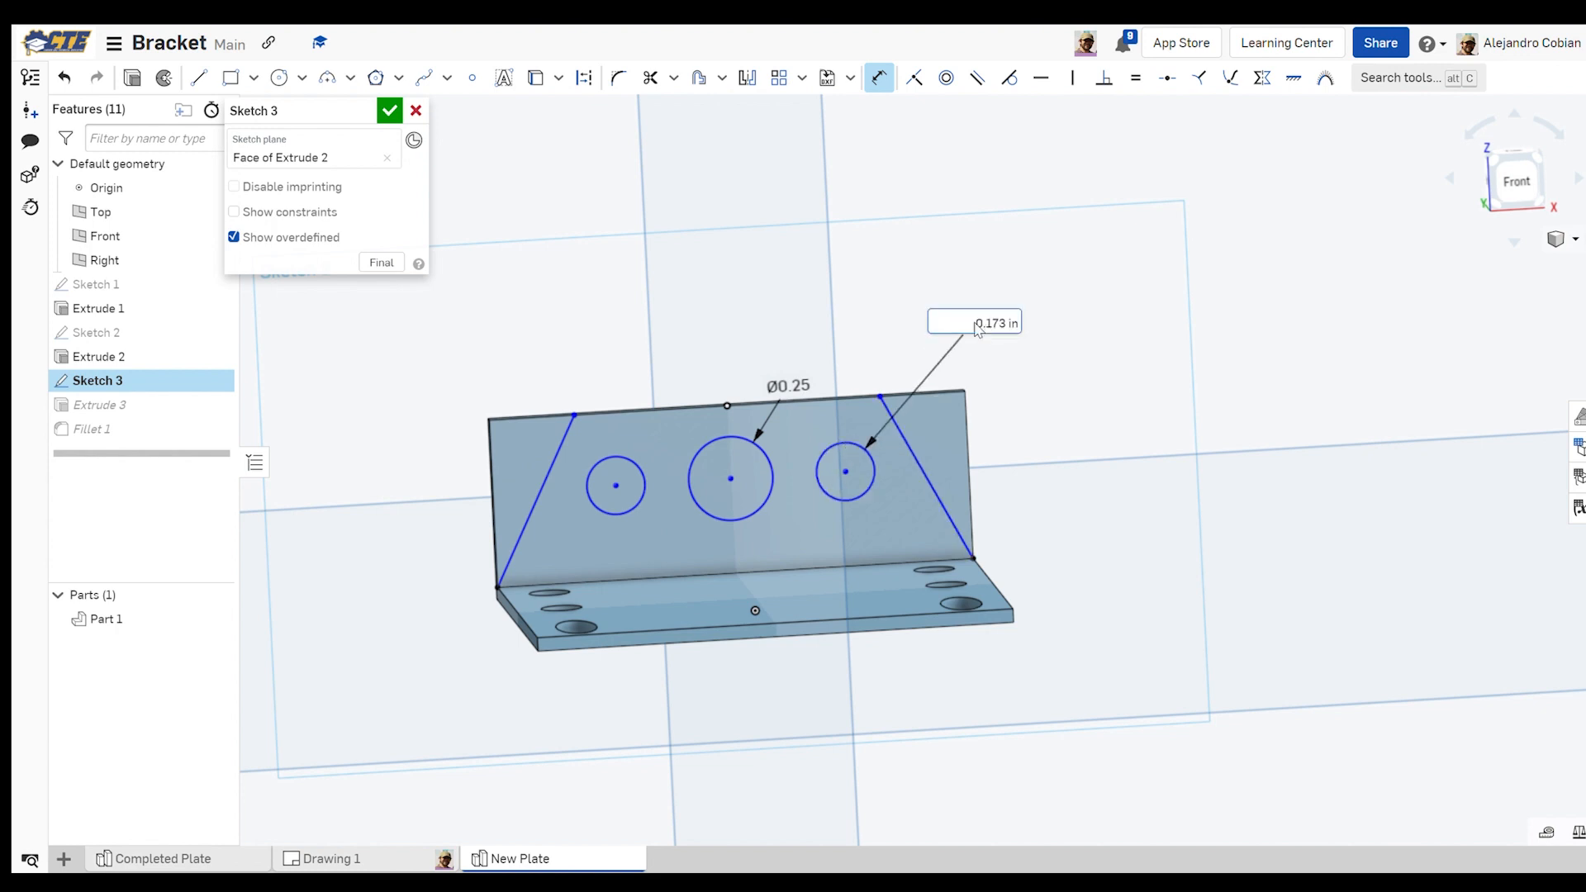
{"action": "double_click", "coordinate": [979, 324]}
{"action": "type", "text": ".128"}
{"action": "key", "text": "Return"}
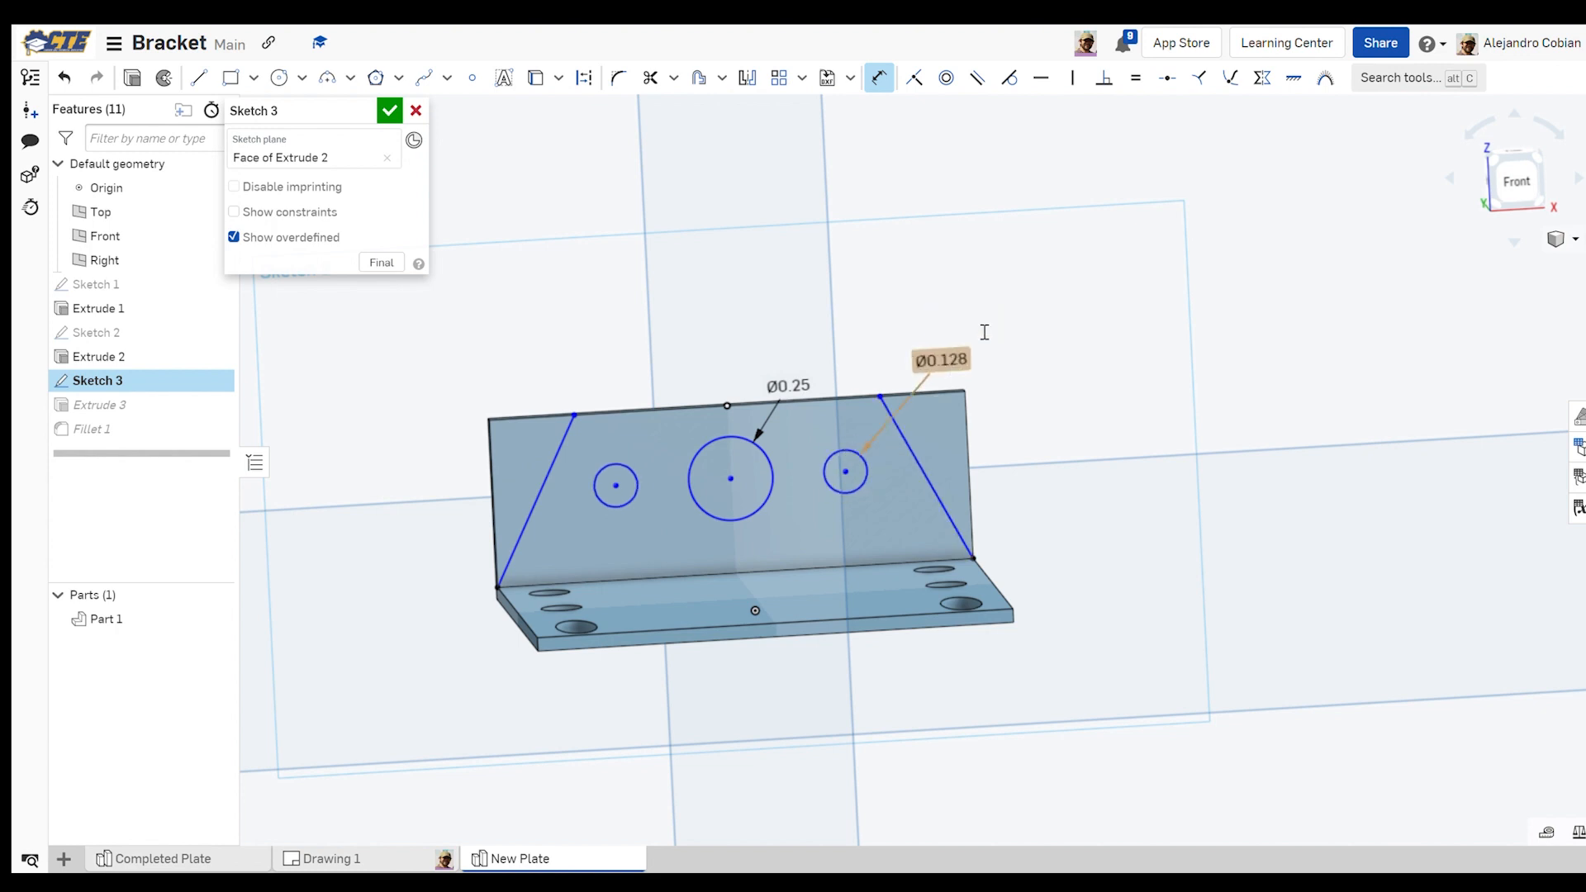
Dimension the distance between the upper endpoints of the two slanted lines to 0.79 in
{"action": "right_click_drag", "start_coordinate": [723, 258], "coordinate": [721, 246]}
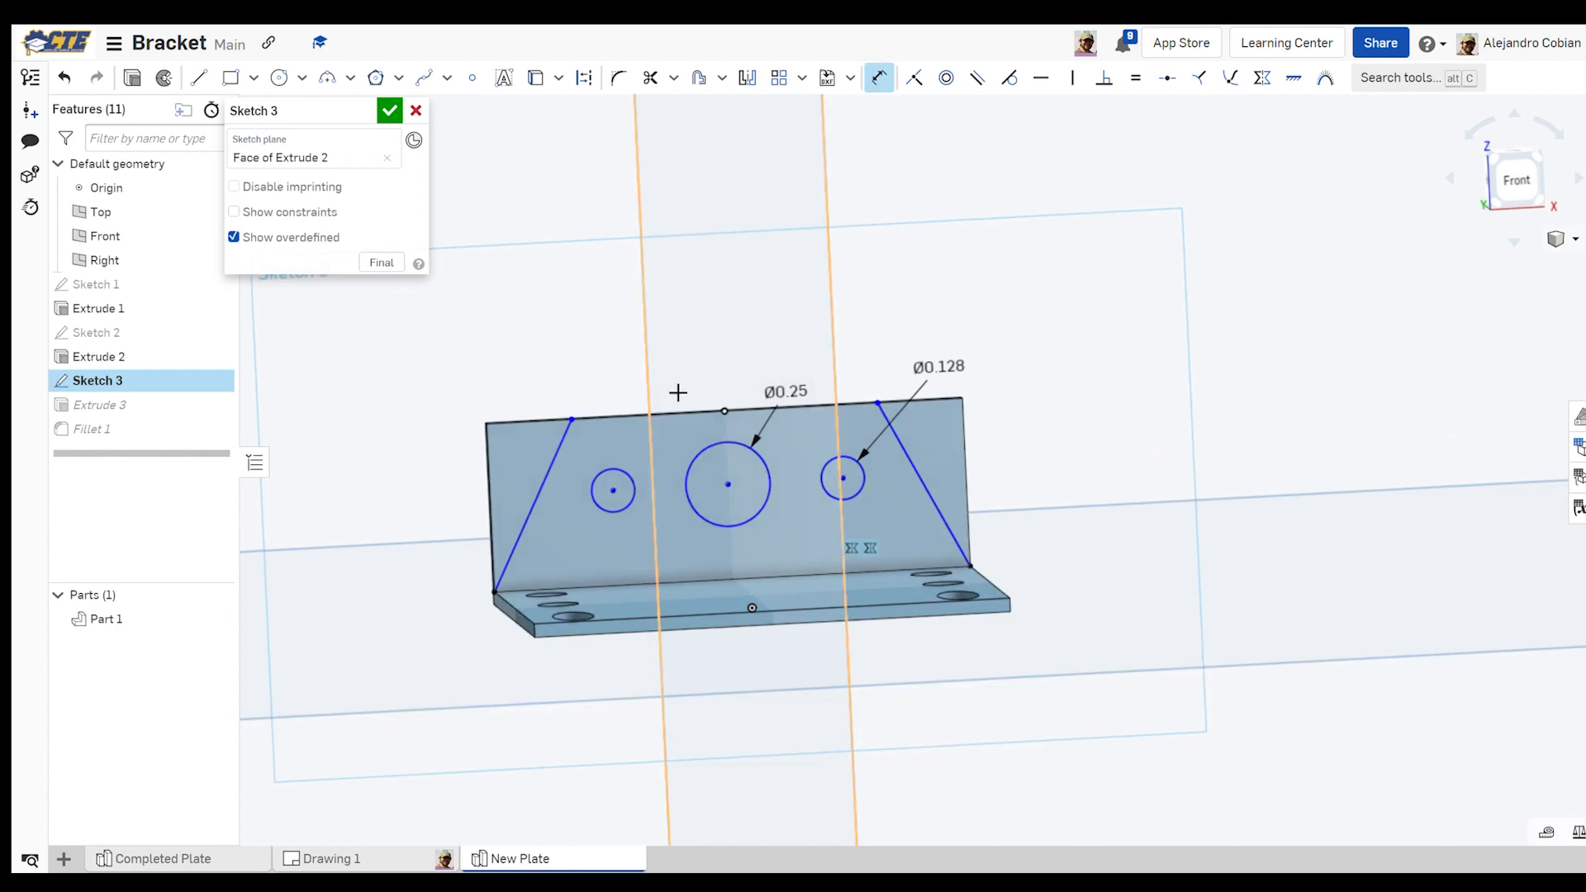
{"action": "left_click", "coordinate": [572, 419]}
{"action": "left_click", "coordinate": [877, 402]}
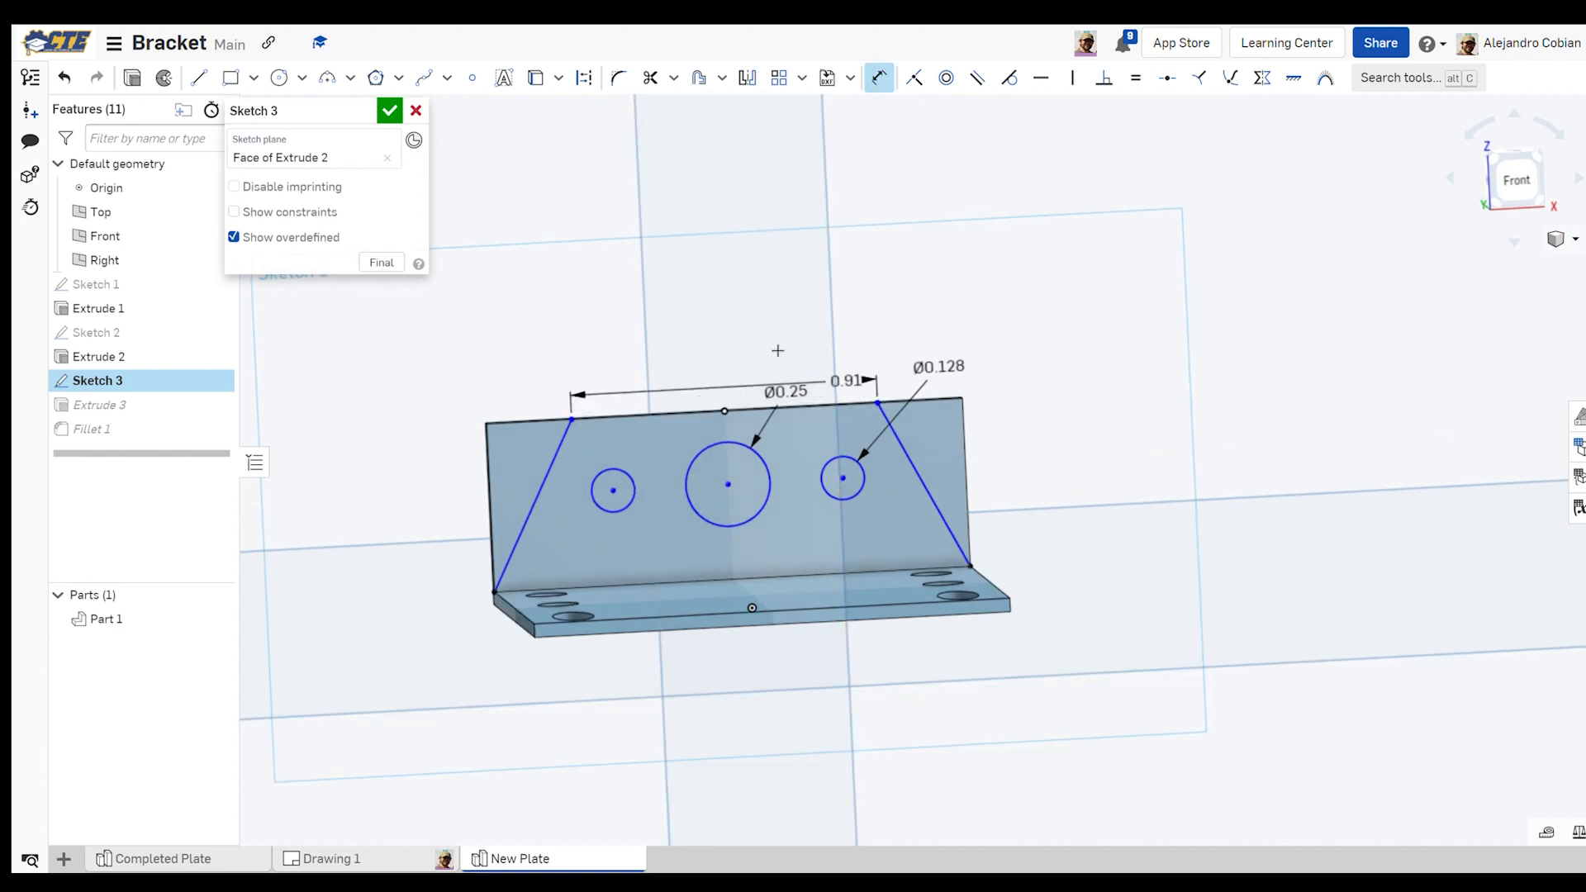
{"action": "left_click", "coordinate": [722, 265]}
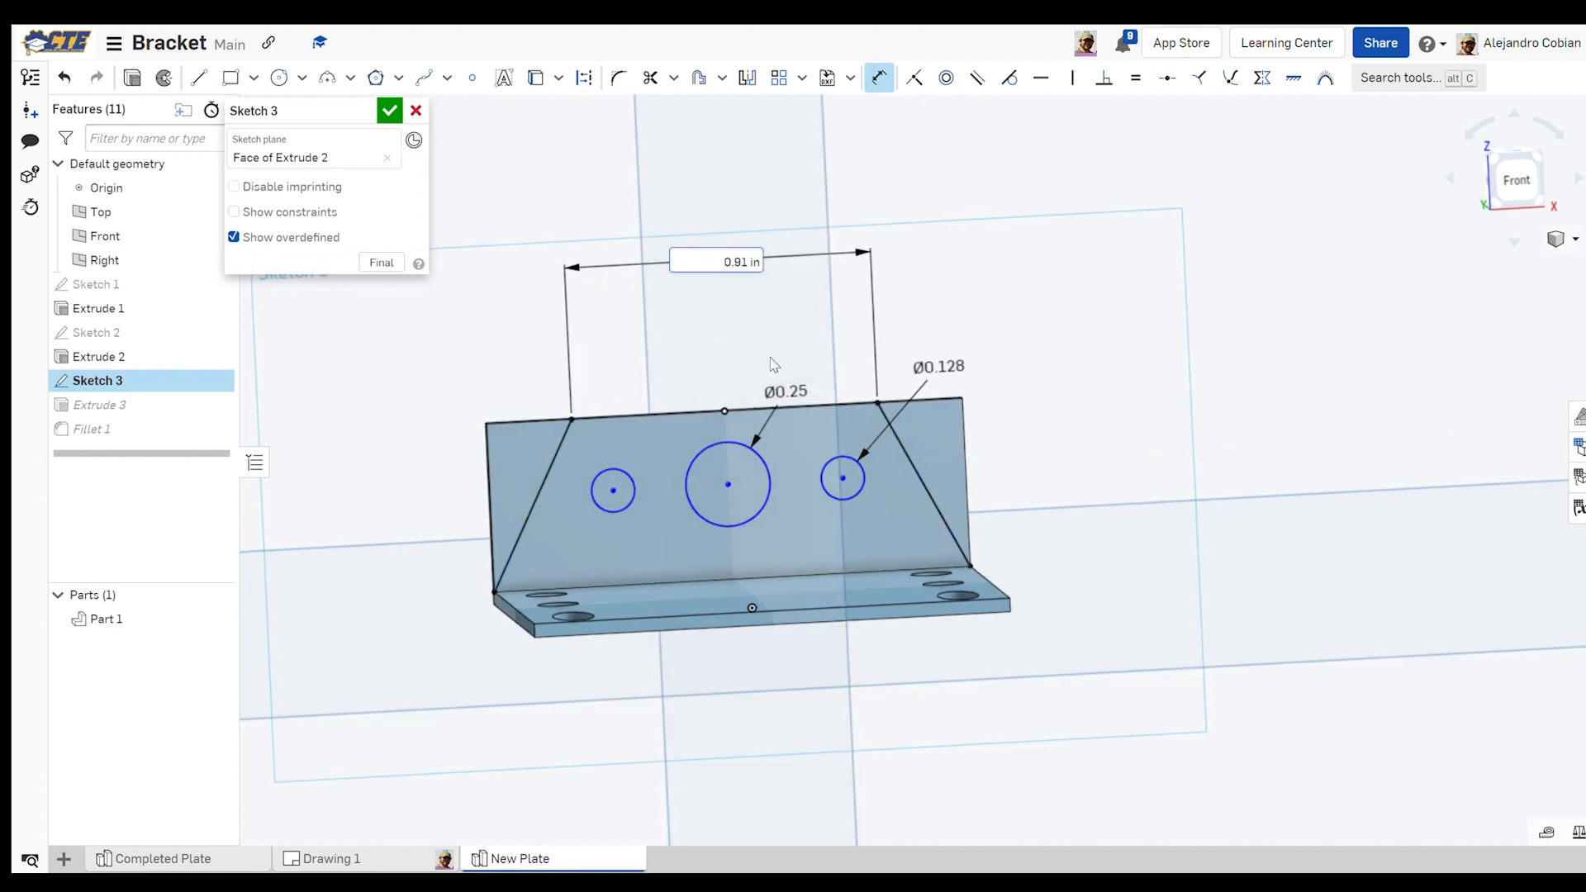
{"action": "type", "text": "0.79"}
{"action": "key", "text": "Return"}
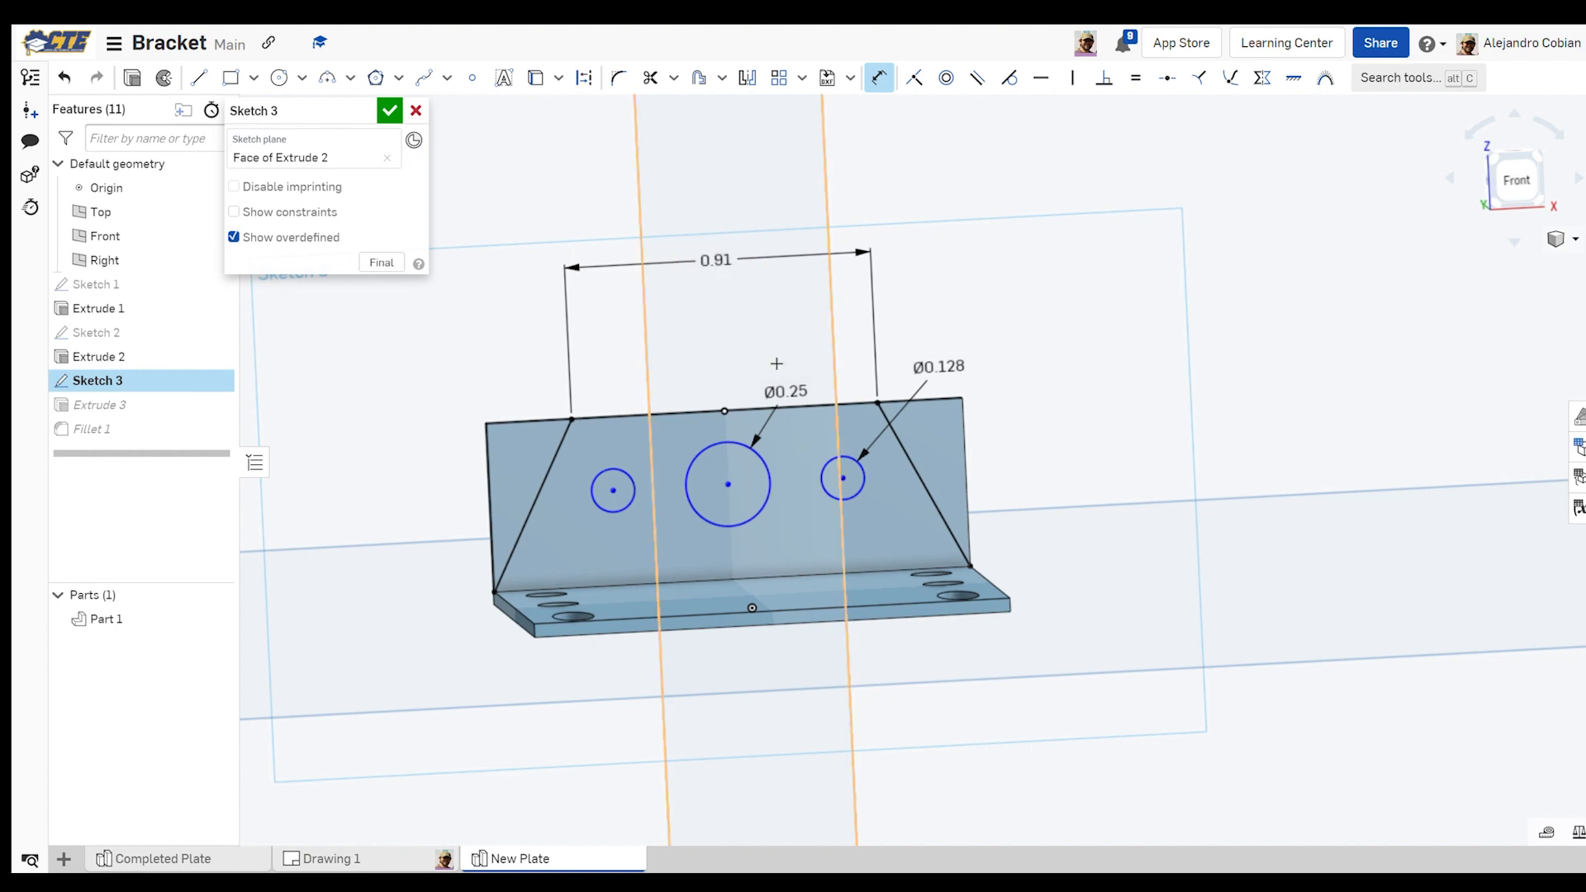
Dimension the horizontal distance between the centres of the middle circle and the left small circle to 0.323 in
{"action": "right_click_drag", "start_coordinate": [777, 364], "coordinate": [606, 497]}
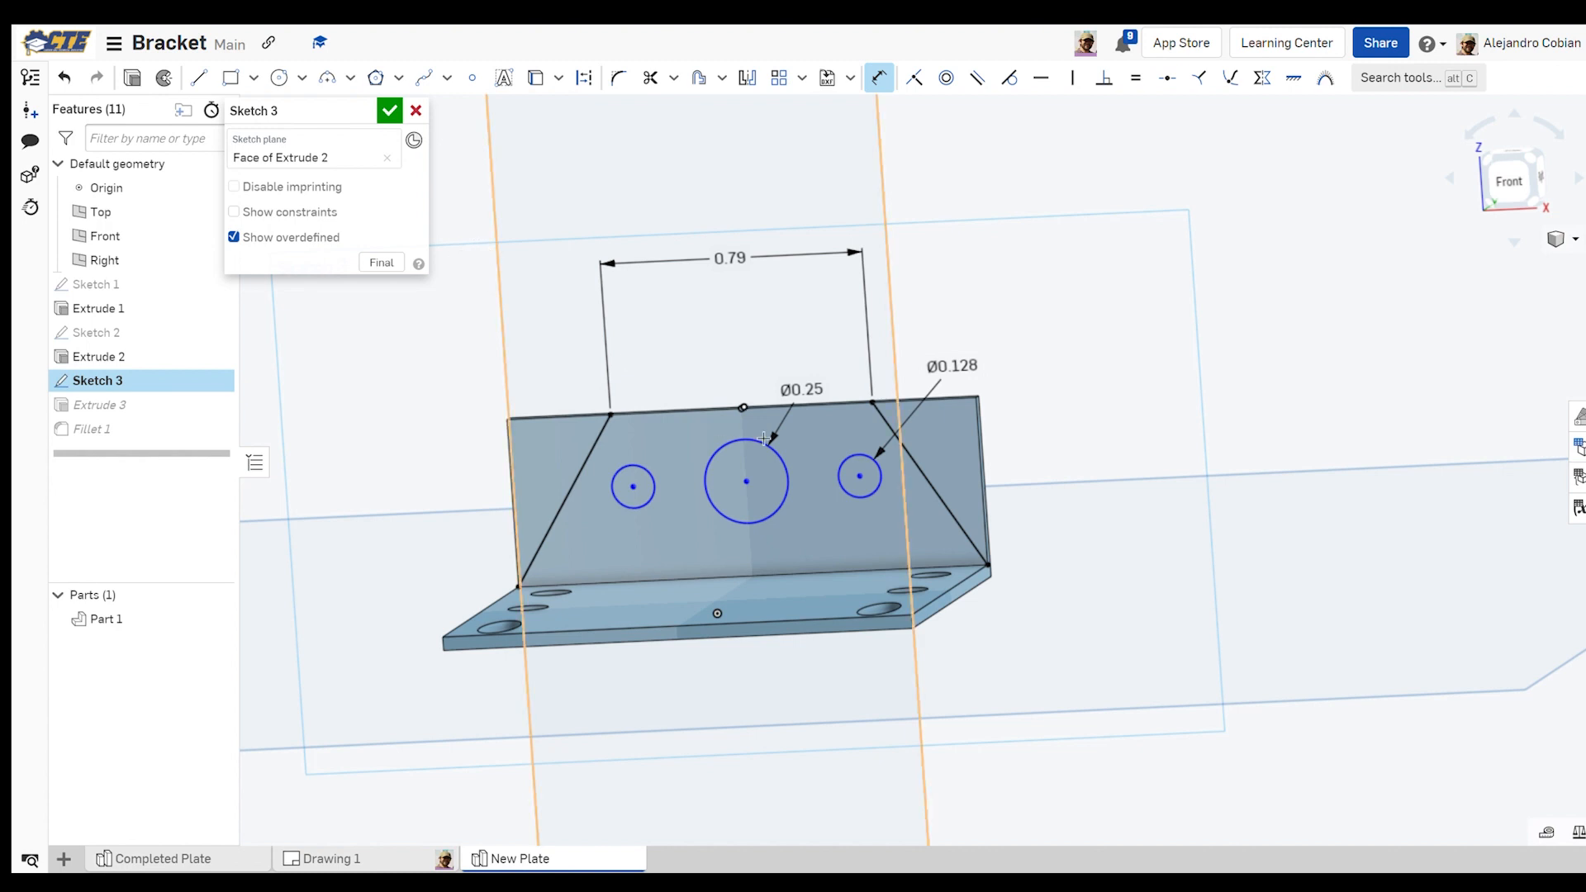
{"action": "left_click", "coordinate": [748, 483]}
{"action": "left_click", "coordinate": [633, 487]}
{"action": "left_click", "coordinate": [694, 331]}
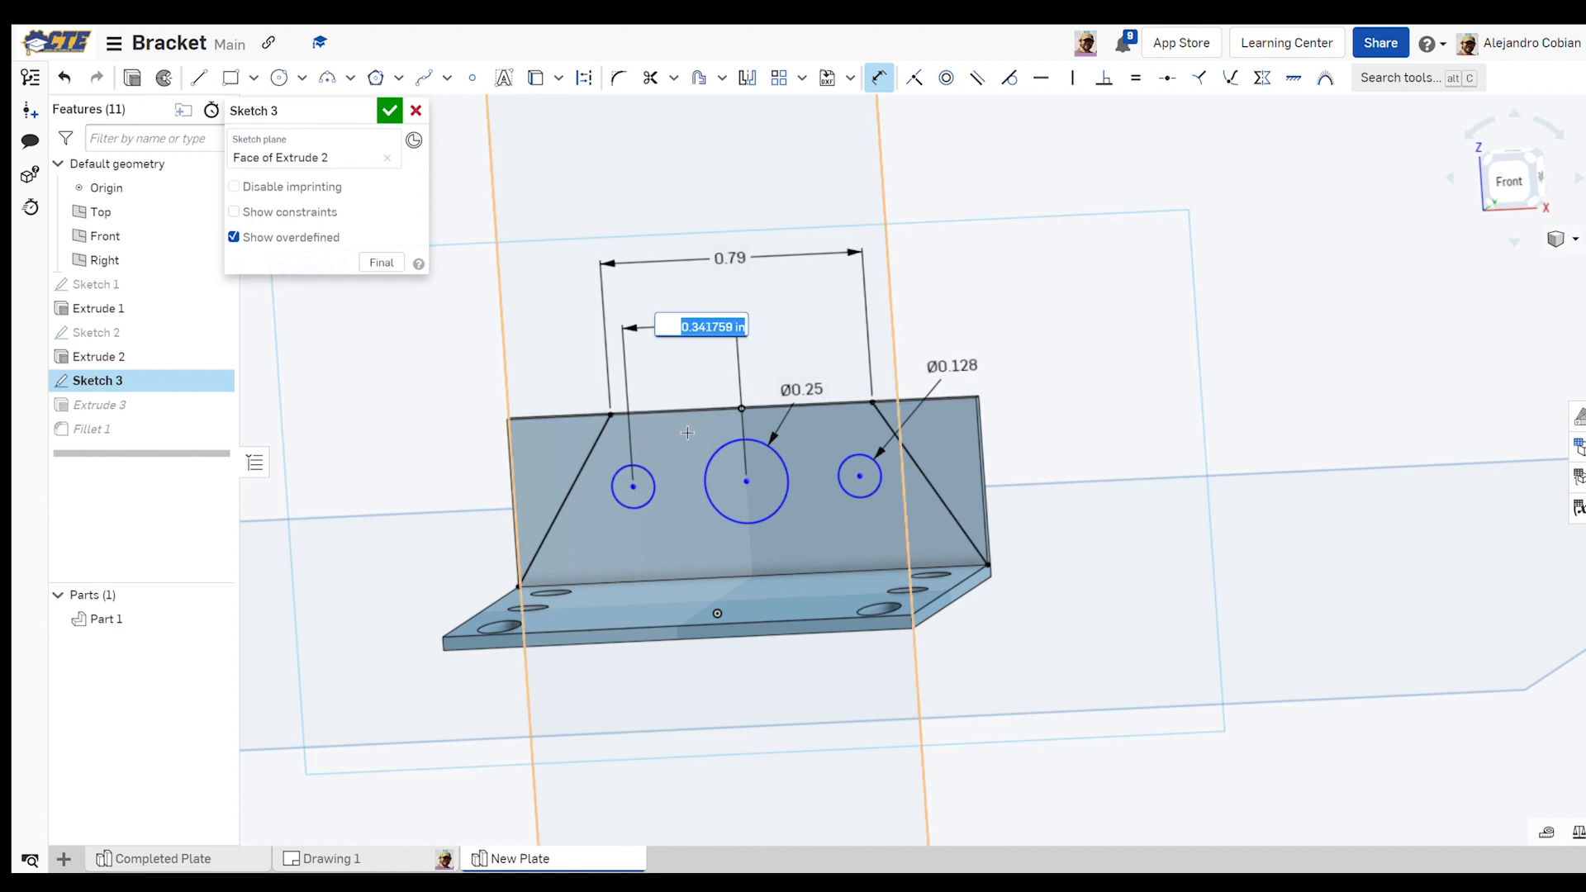
{"action": "key", "text": "BackSpace"}
{"action": "type", "text": ".323"}
{"action": "key", "text": "Return"}
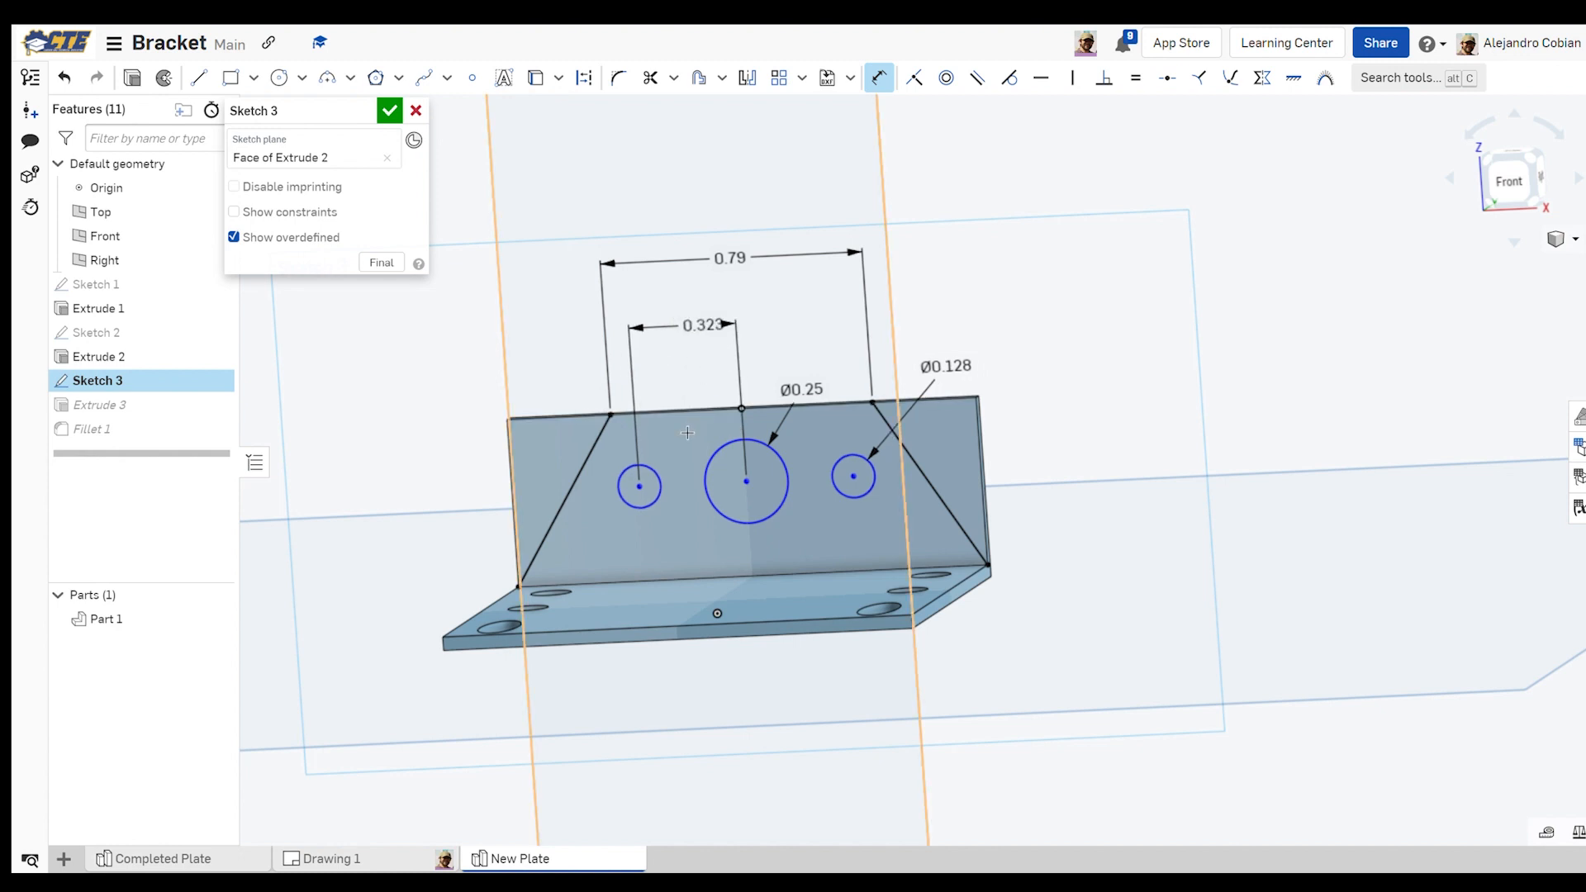
Dimension the middle circle's centre 0.212 in below the upright plate's top edge and finish Sketch 3
{"action": "right_click_drag", "start_coordinate": [687, 433], "coordinate": [741, 439]}
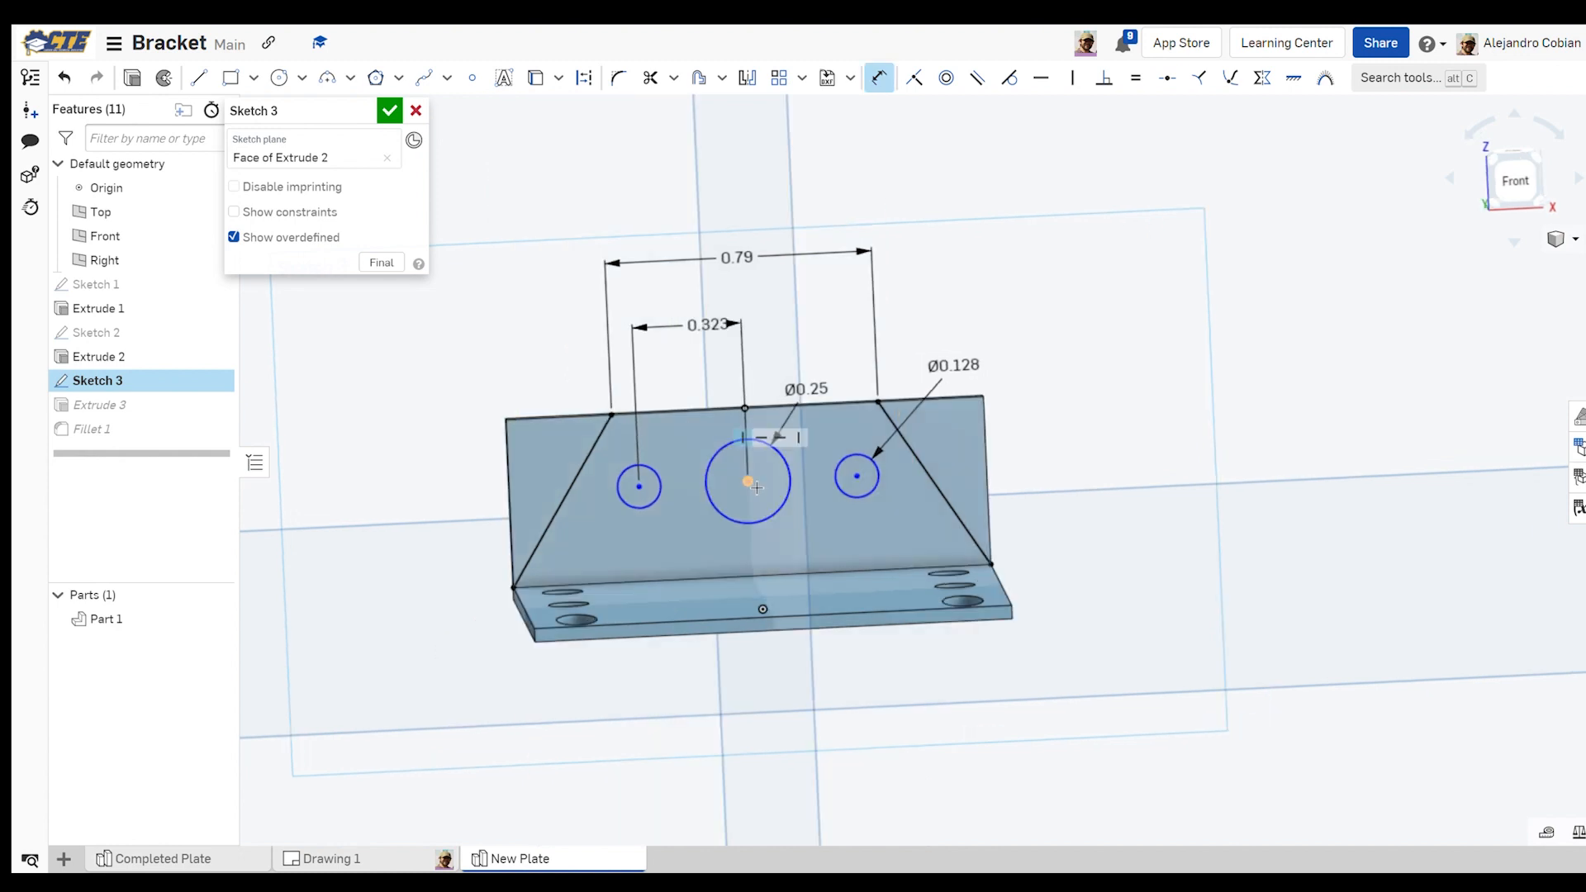
{"action": "left_click", "coordinate": [747, 482]}
{"action": "left_click", "coordinate": [731, 410]}
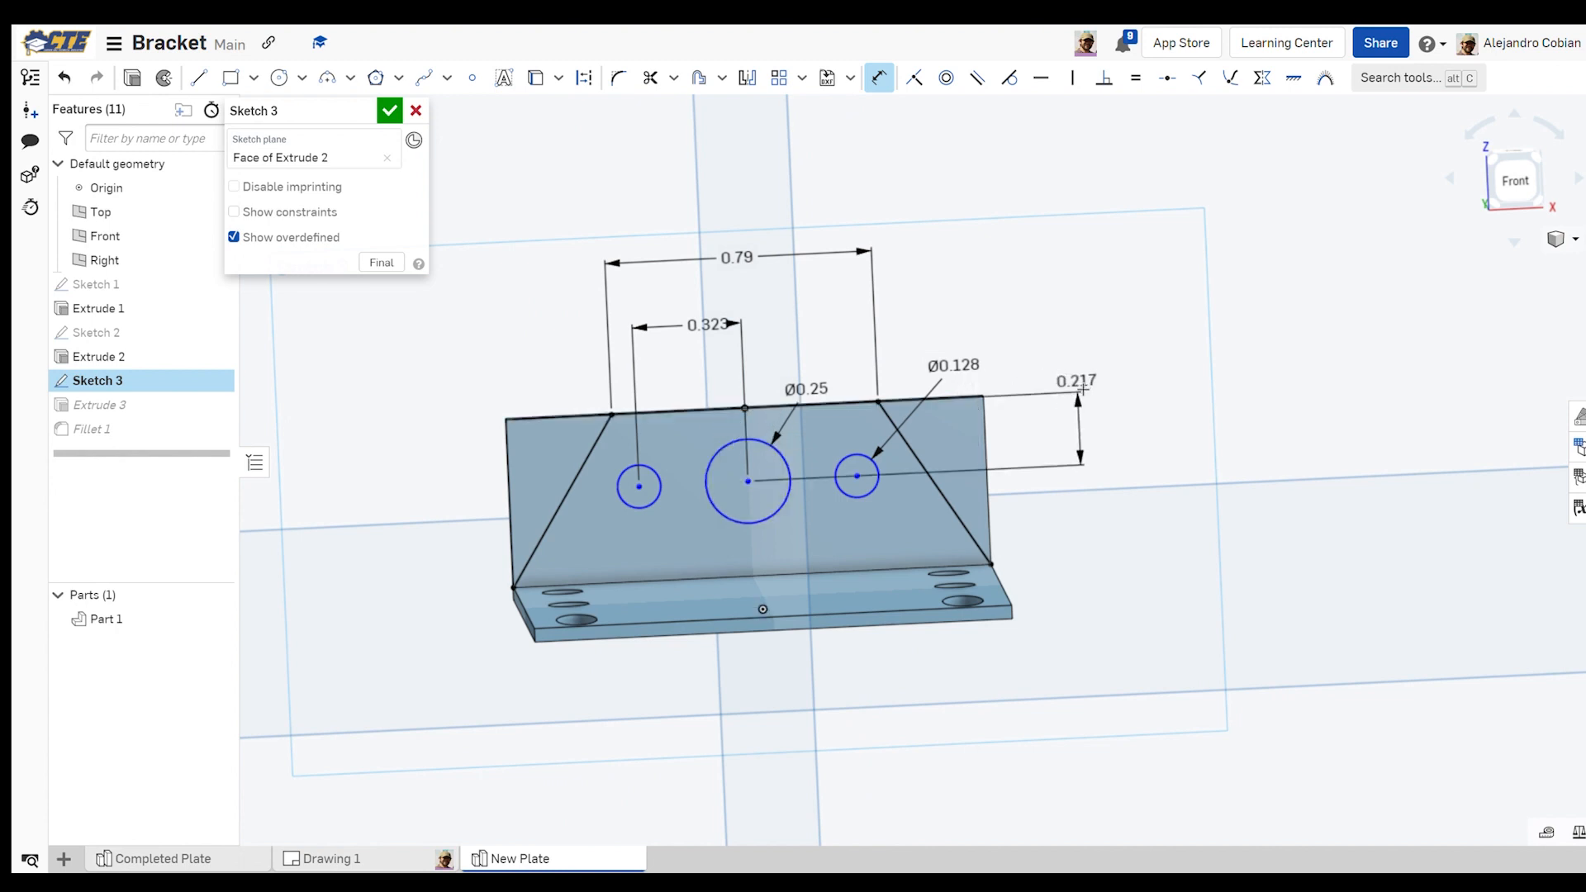
{"action": "left_click", "coordinate": [1082, 389]}
{"action": "type", "text": ".212"}
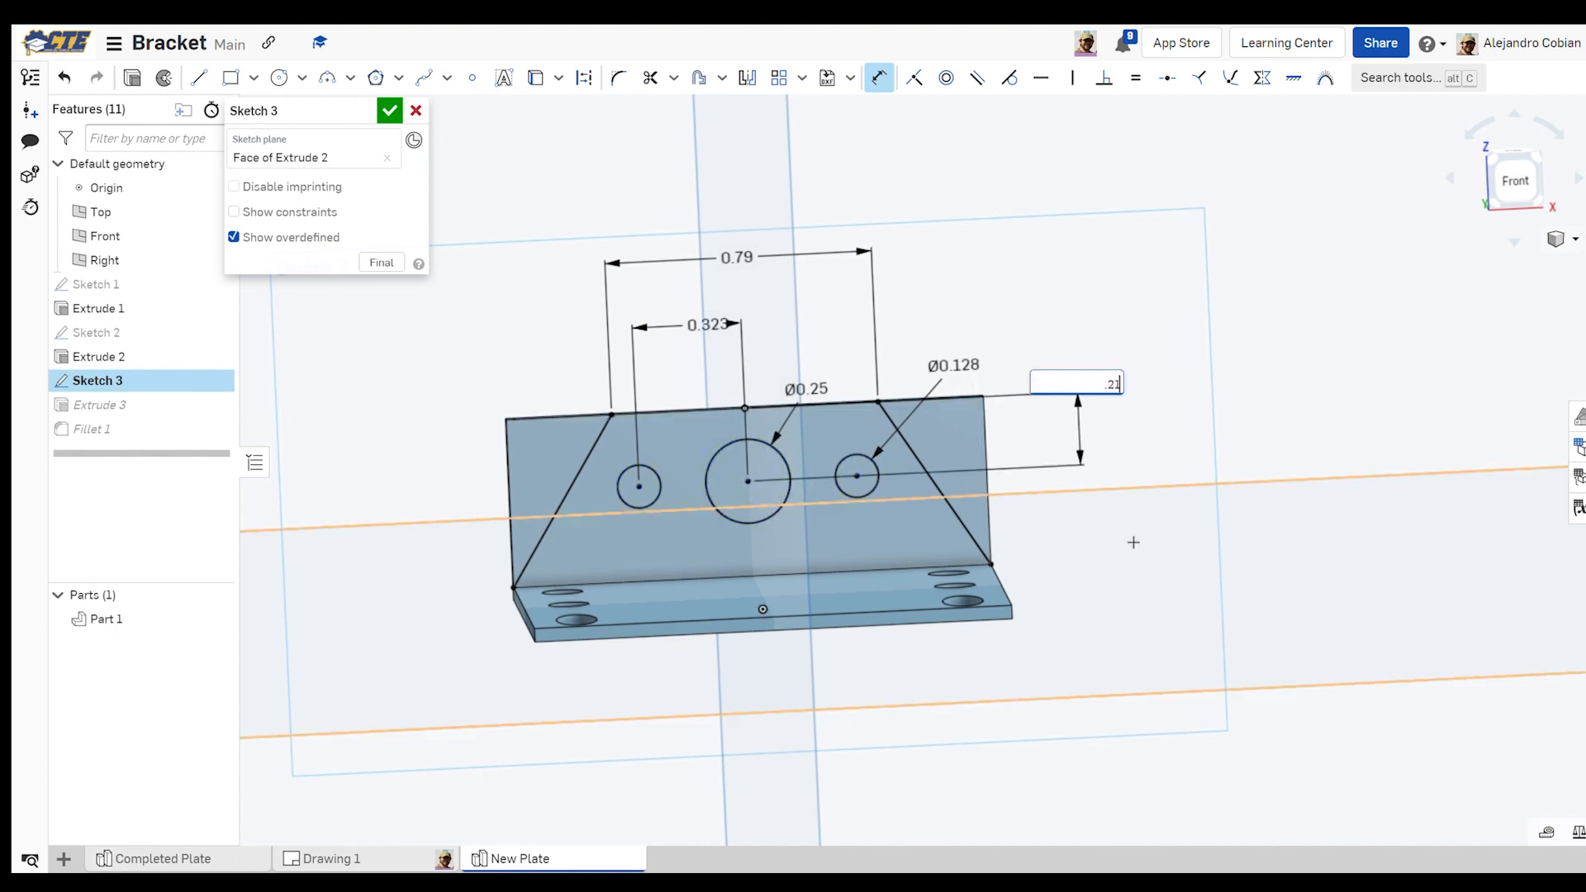
{"action": "key", "text": "Return"}
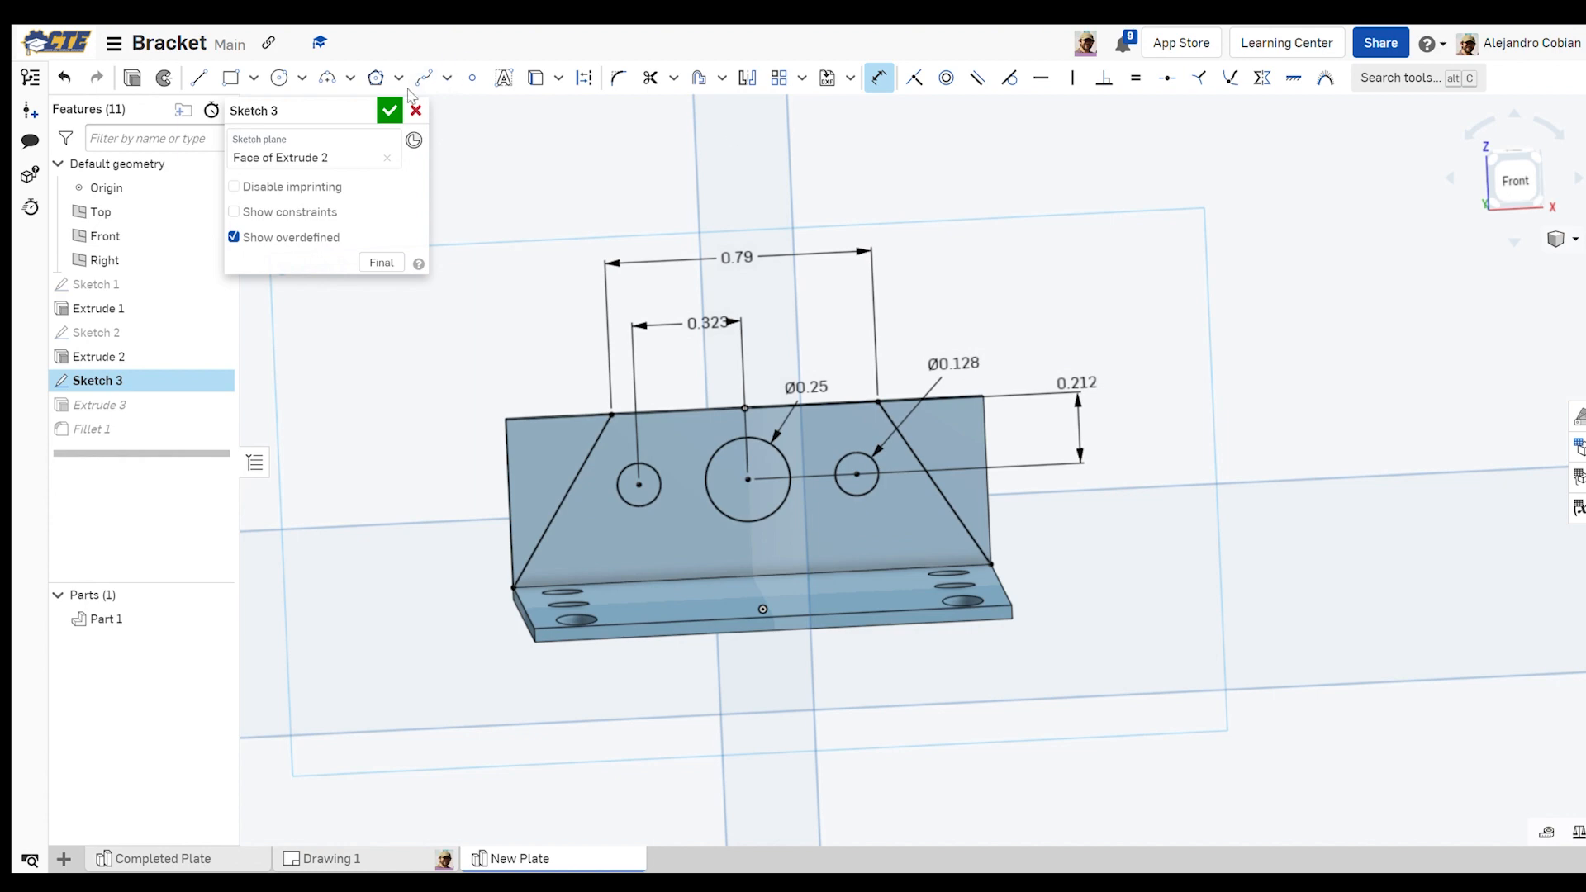
{"action": "left_click", "coordinate": [389, 110]}
{"action": "mouse_move", "coordinate": [587, 516]}
{"action": "right_mouse_down"}
{"action": "mouse_move", "coordinate": [489, 573]}
{"action": "mouse_move", "coordinate": [533, 582]}
{"action": "mouse_move", "coordinate": [510, 562]}
{"action": "right_mouse_up"}
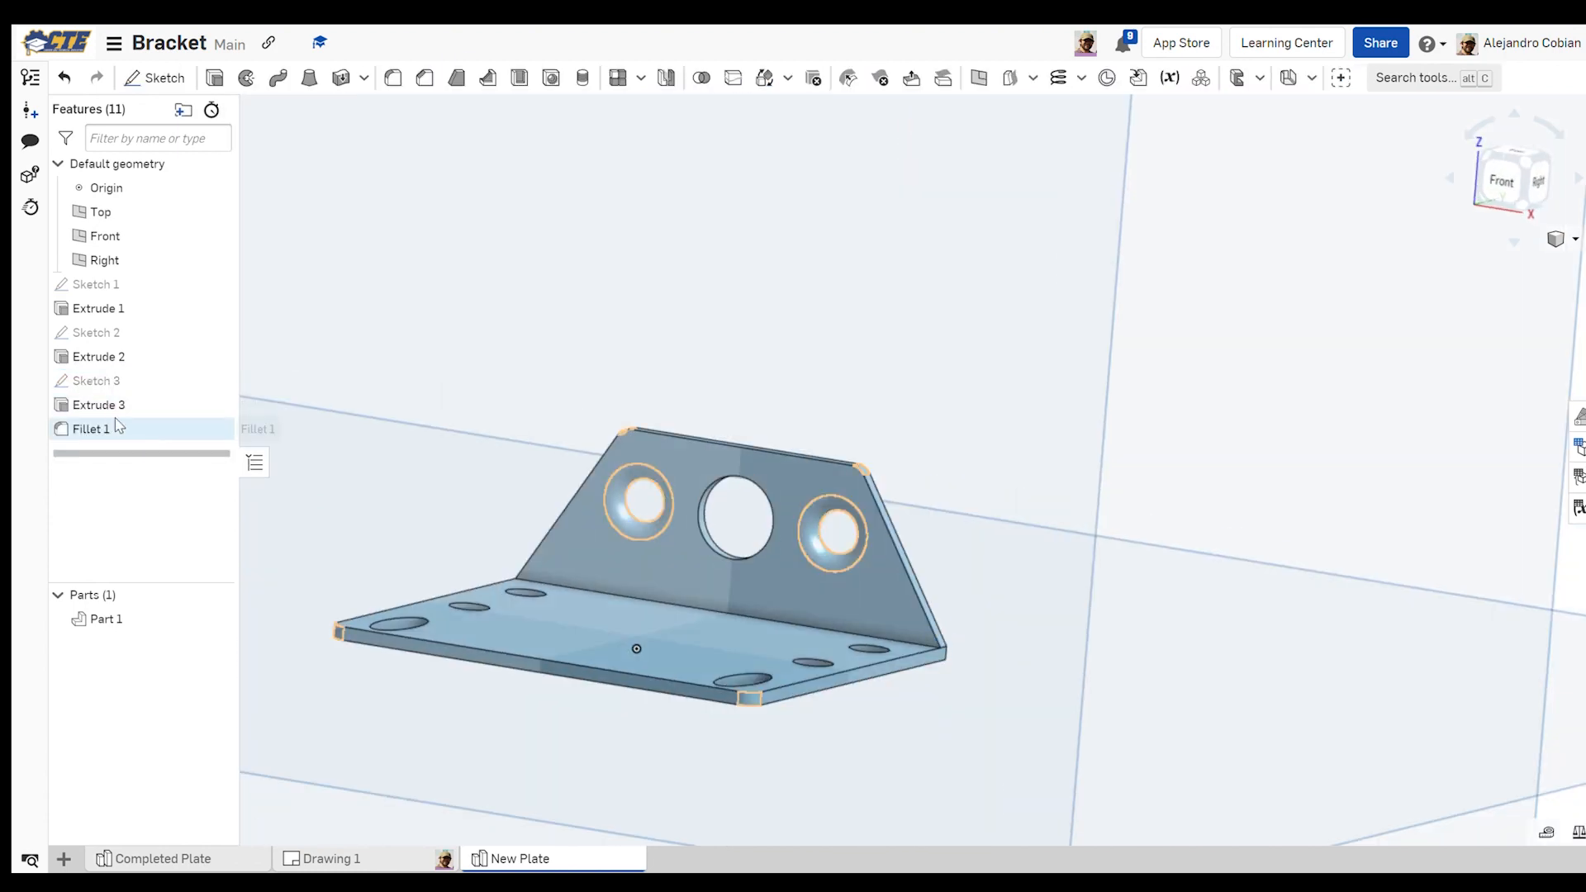
{"action": "right_click_drag", "start_coordinate": [464, 369], "coordinate": [686, 331]}
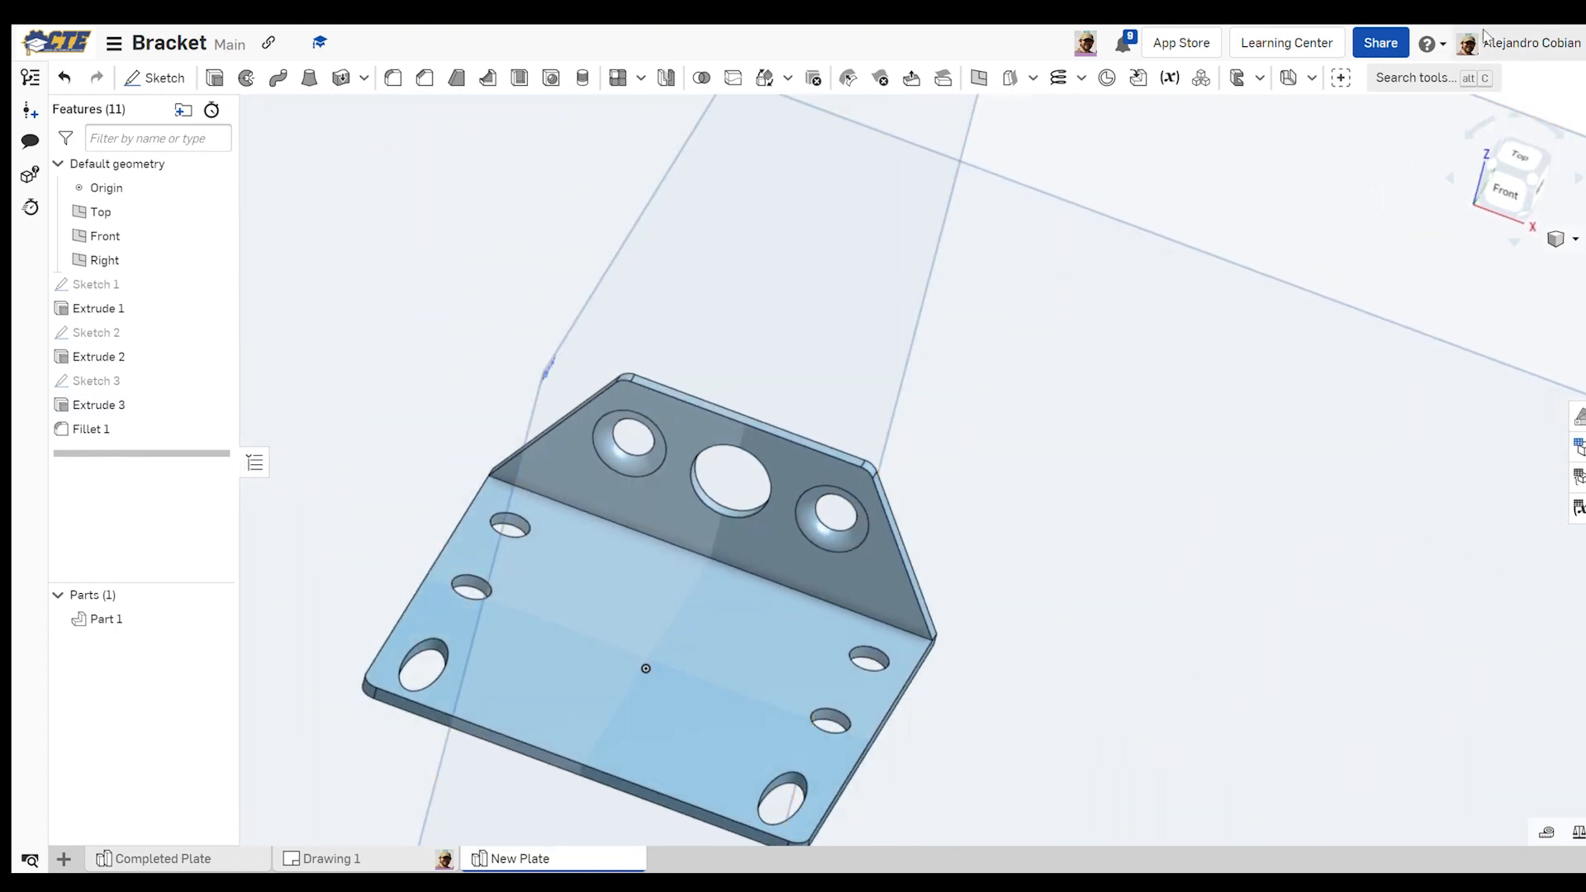